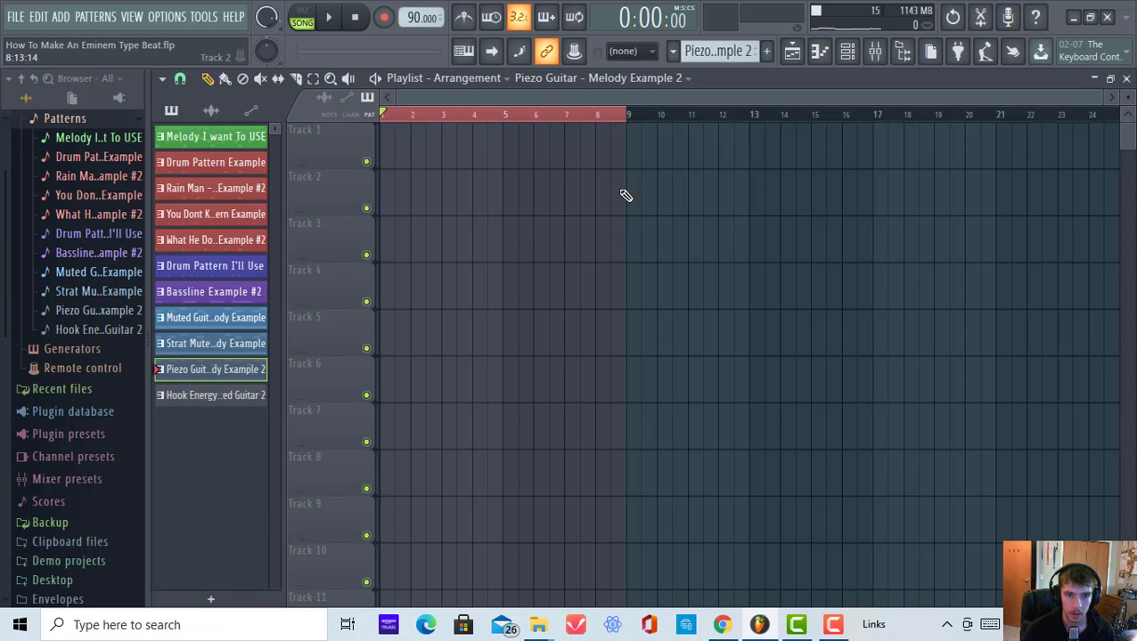
# Place the Drum Pattern Example pattern at bar 1 on Track 1 and open its piano roll.
pyautogui.click(847, 51)
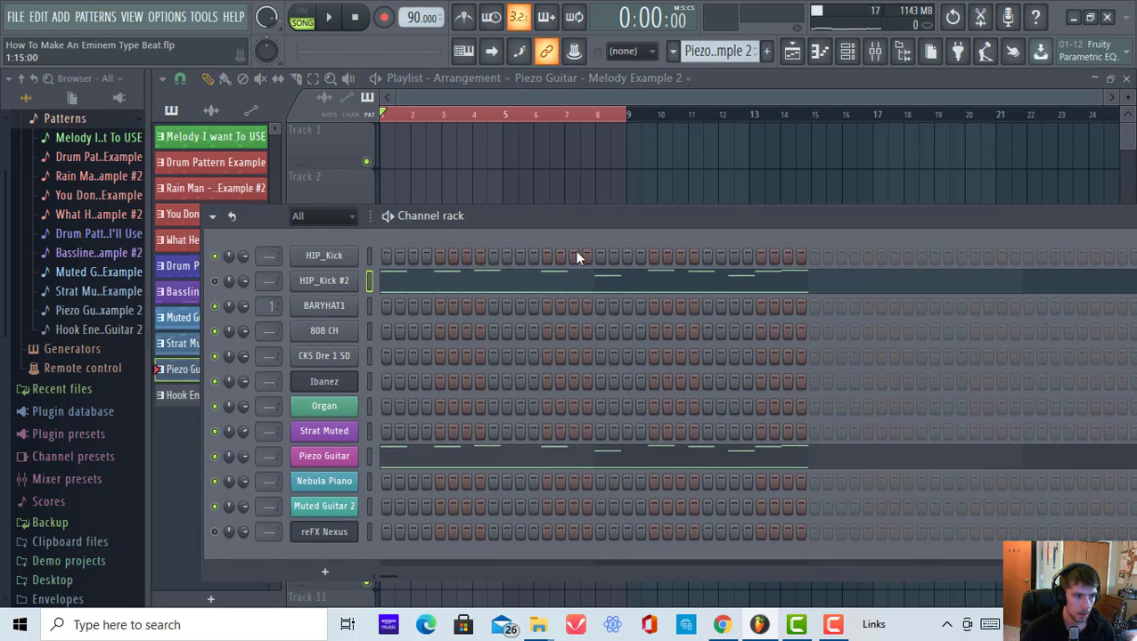
pyautogui.press('F6')
pyautogui.click(222, 158)
pyautogui.click(230, 142)
pyautogui.click(221, 165)
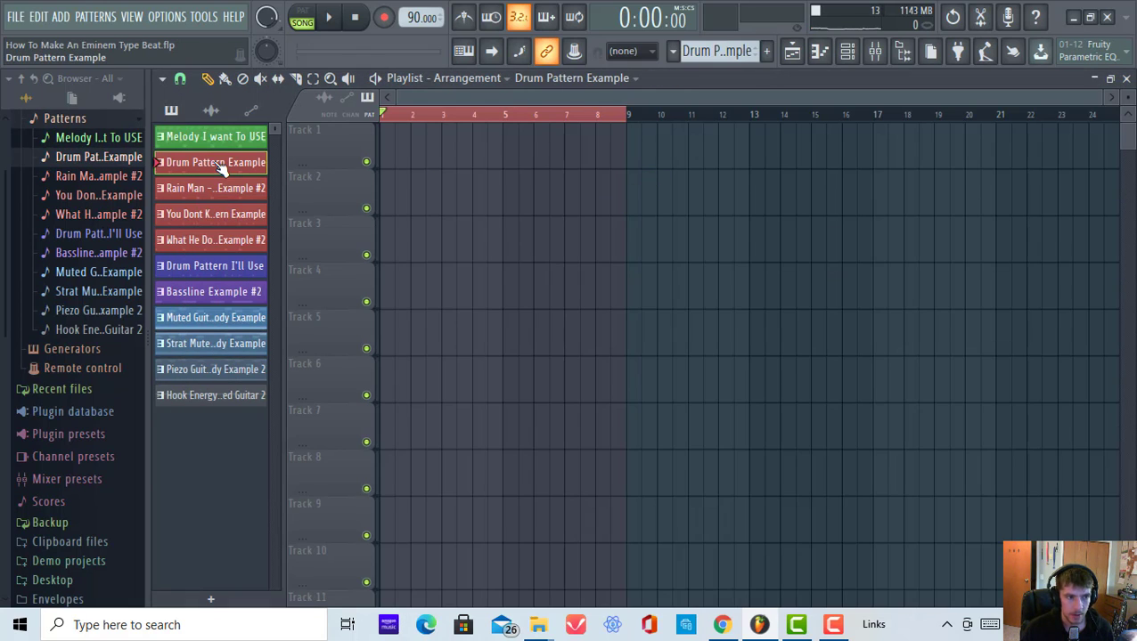
pyautogui.click(396, 150)
pyautogui.doubleClick(404, 145)
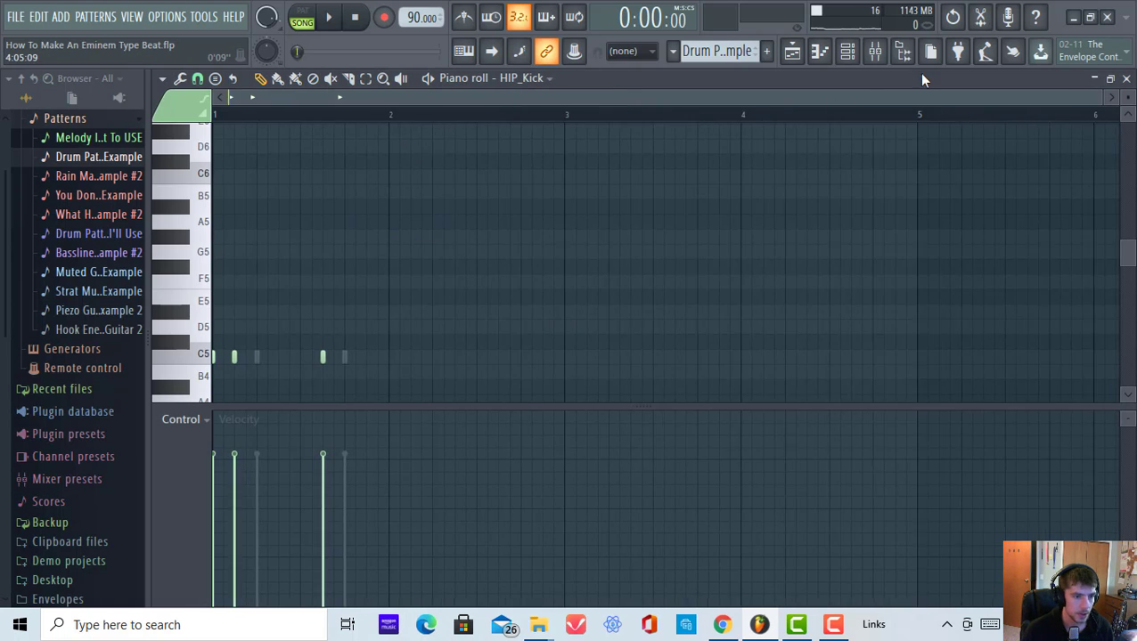
# Show the Drum Pattern Example steps in the channel rack, play the pattern and stop playback.
pyautogui.click(847, 52)
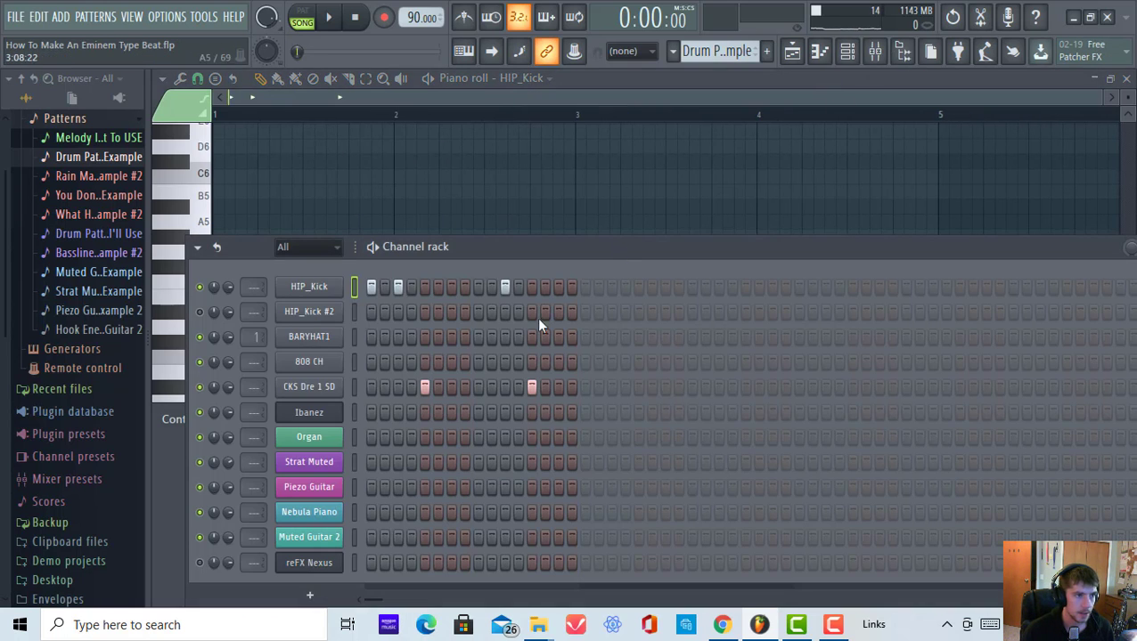
pyautogui.click(330, 21)
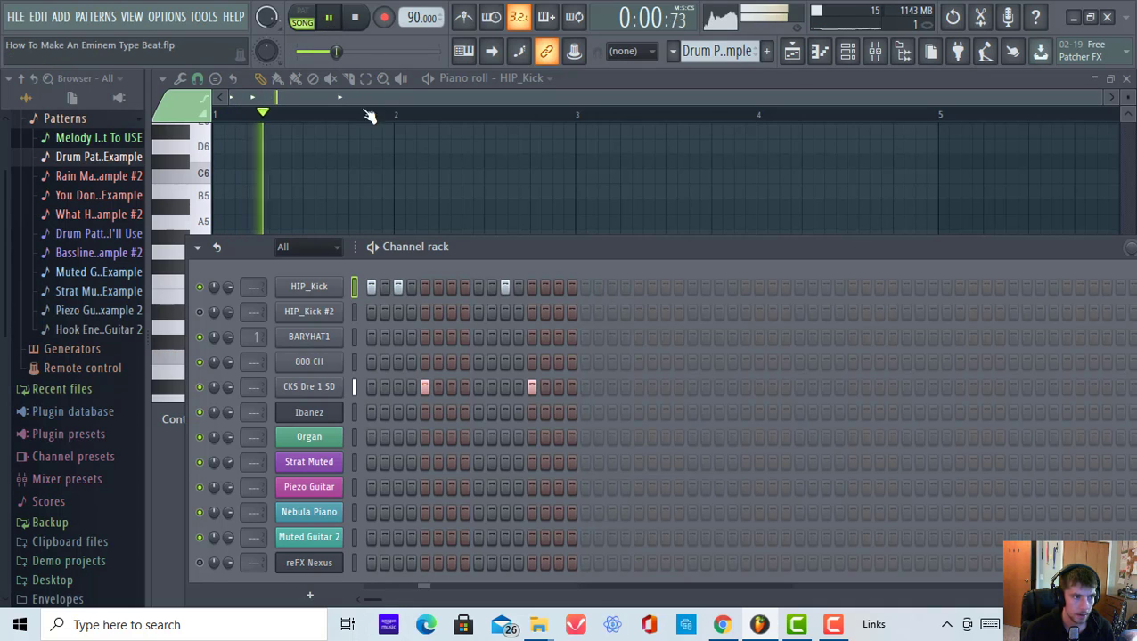
pyautogui.click(330, 19)
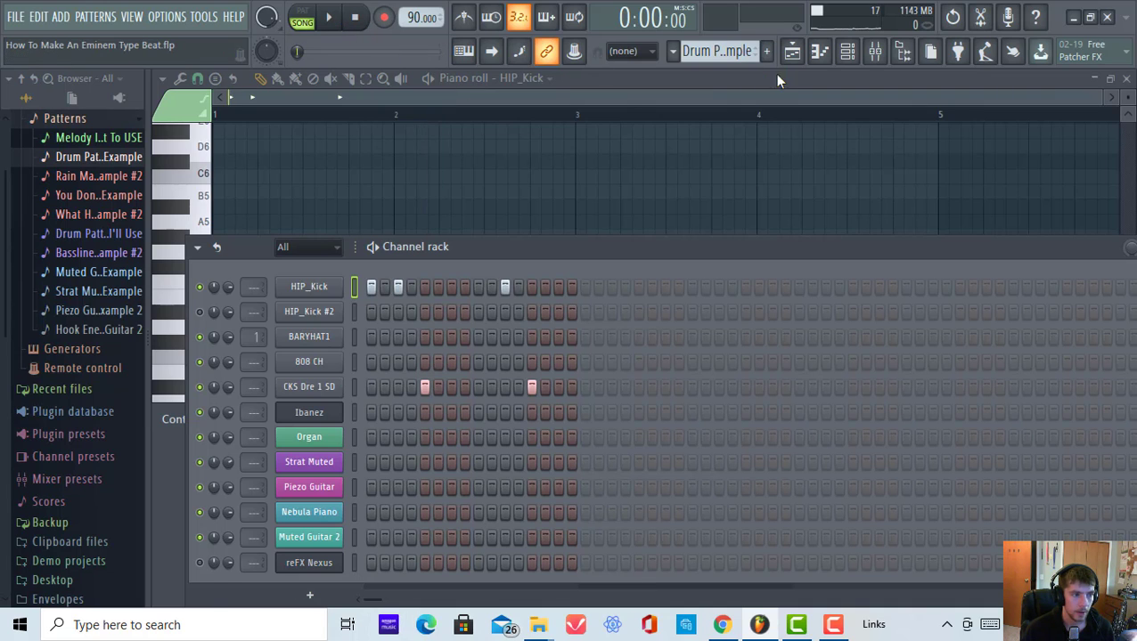
# Show the steps of Rain Man - Drum Pattern Example #2 in the channel rack and play it in pattern mode.
pyautogui.click(791, 53)
pyautogui.click(230, 188)
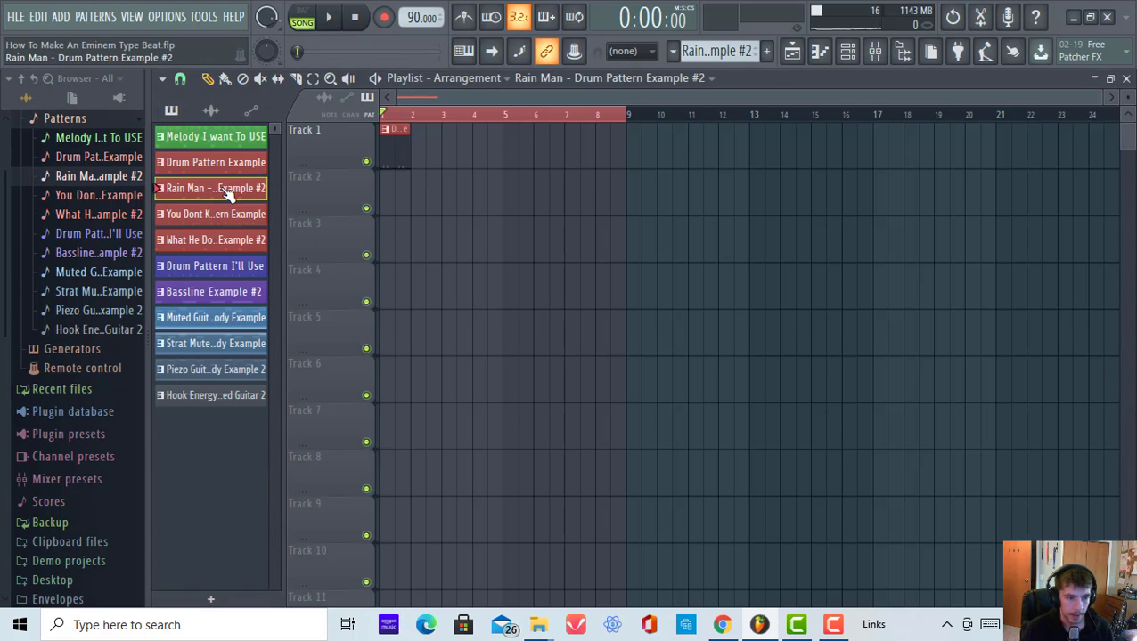
pyautogui.click(857, 59)
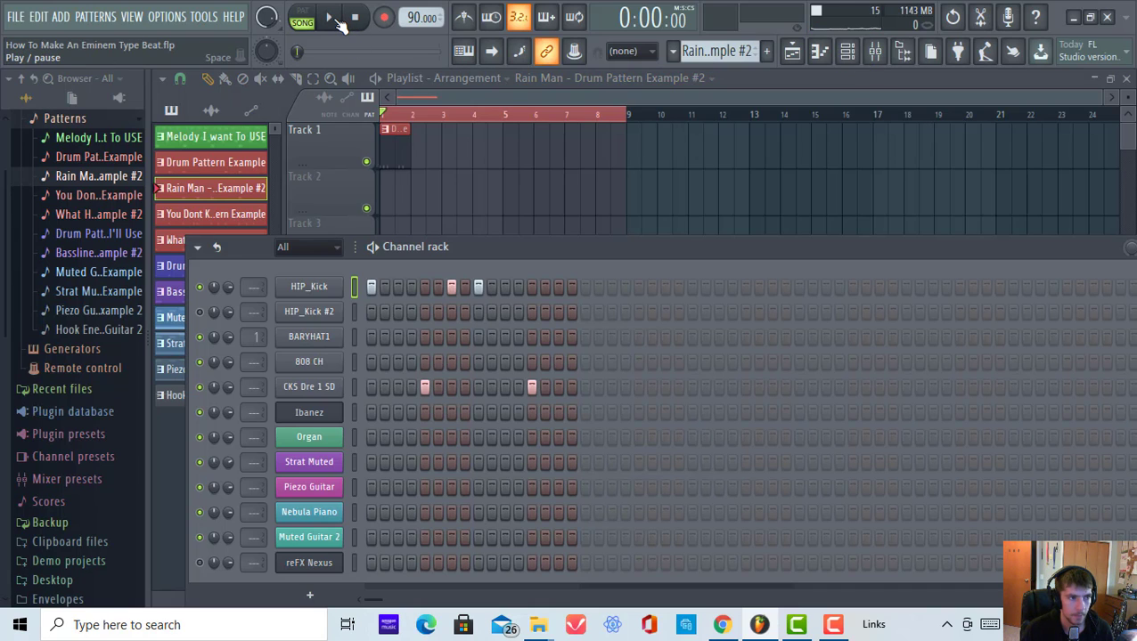
pyautogui.click(331, 18)
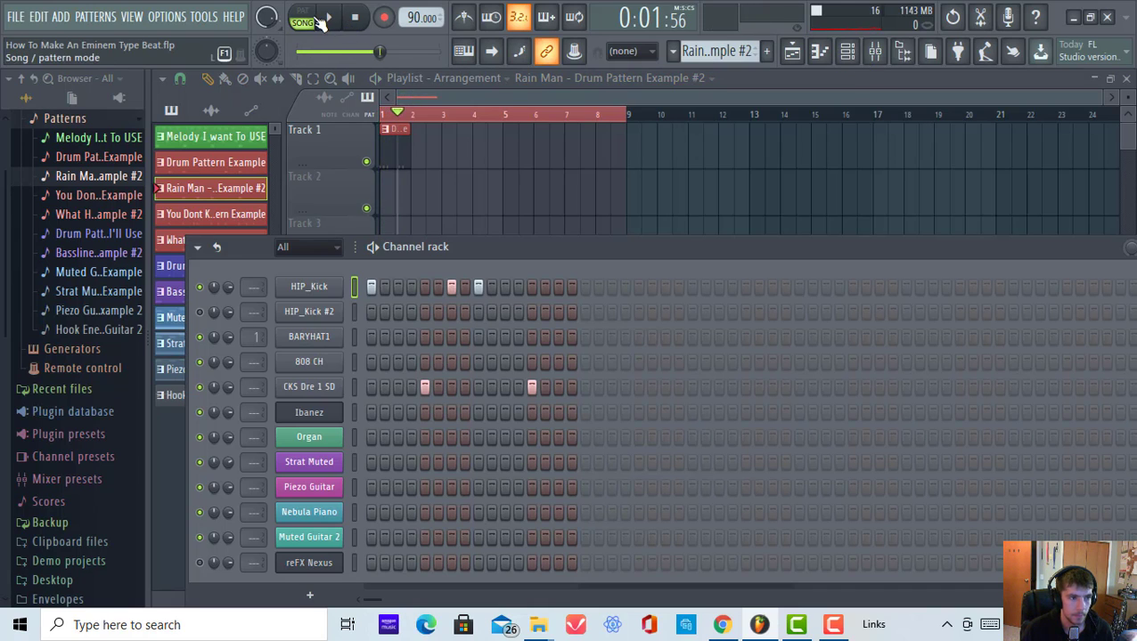
pyautogui.click(307, 22)
# Delete the Drum Pattern Example clip from Track 1 and return to the playlist.
pyautogui.rightClick(392, 143)
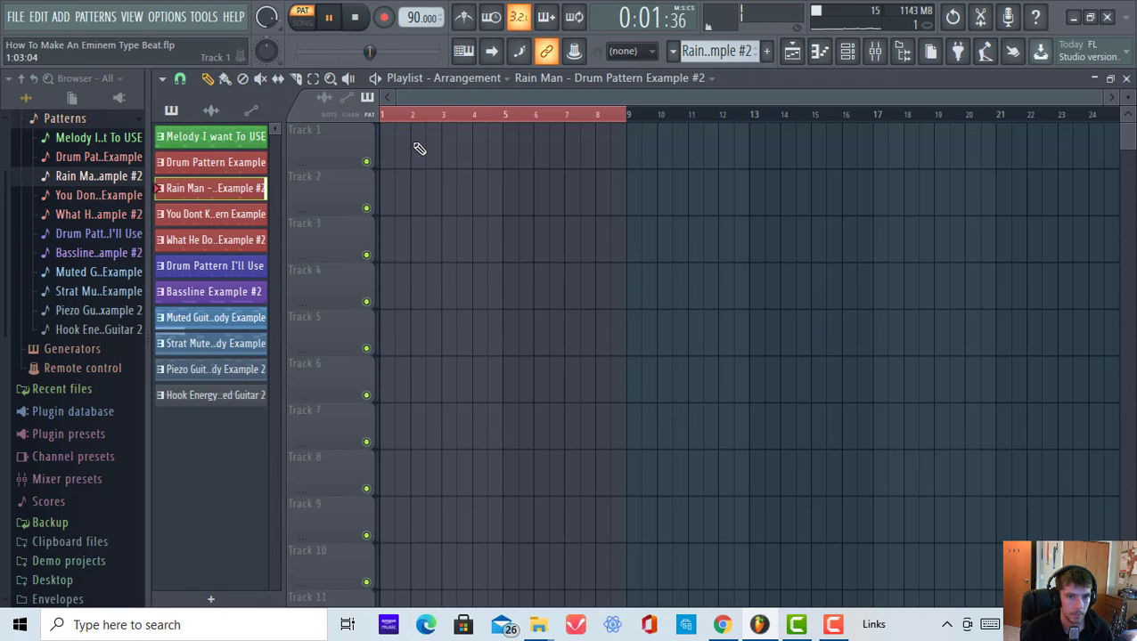
pyautogui.click(847, 51)
pyautogui.click(874, 50)
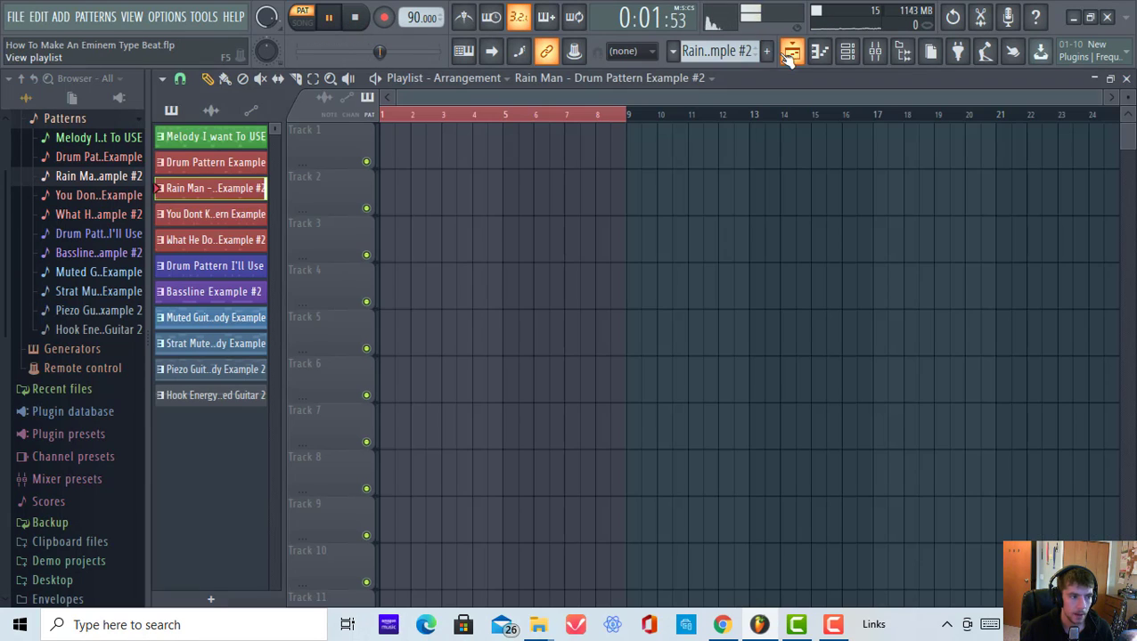
pyautogui.click(792, 51)
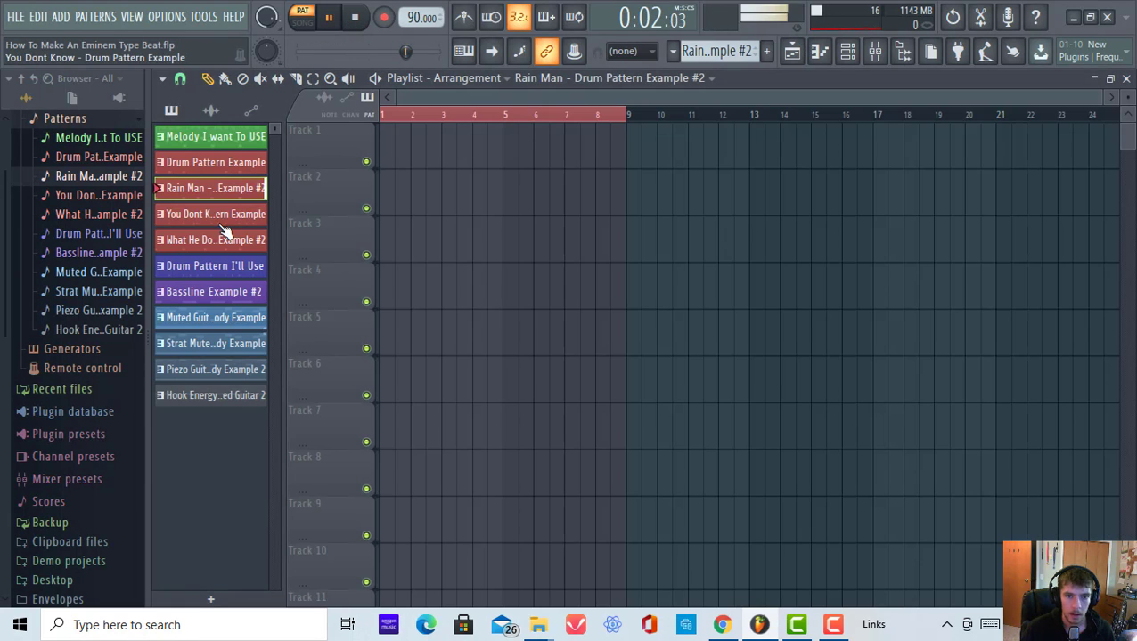
# Show the steps of You Dont Know - Drum Pattern Example in the channel rack, listen to it and stop playback.
pyautogui.click(221, 215)
pyautogui.click(847, 50)
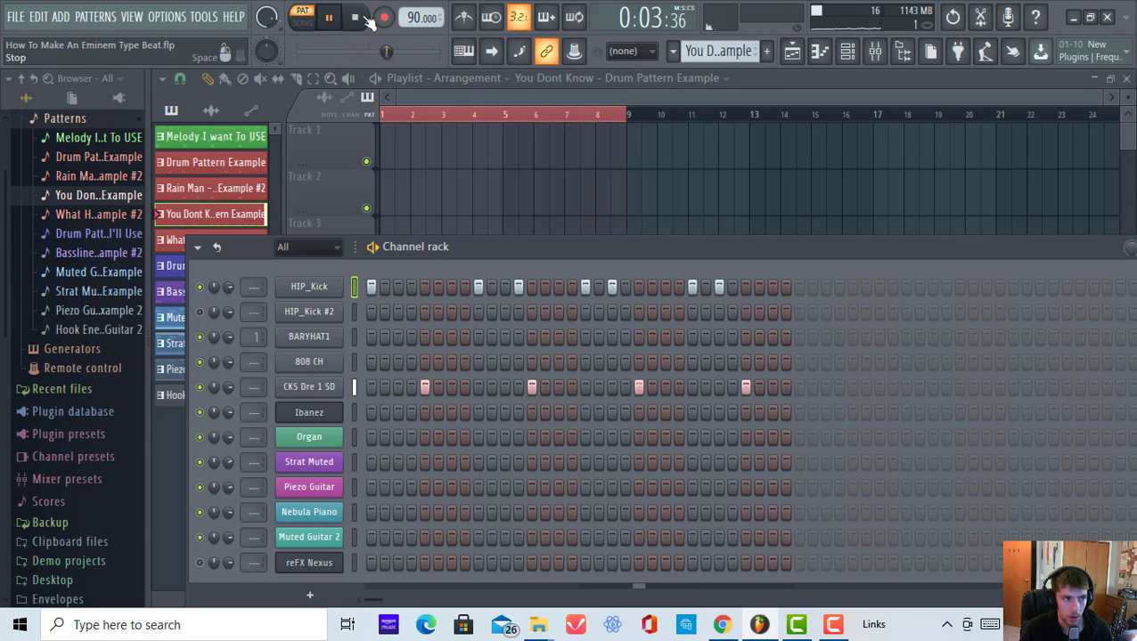
pyautogui.click(336, 18)
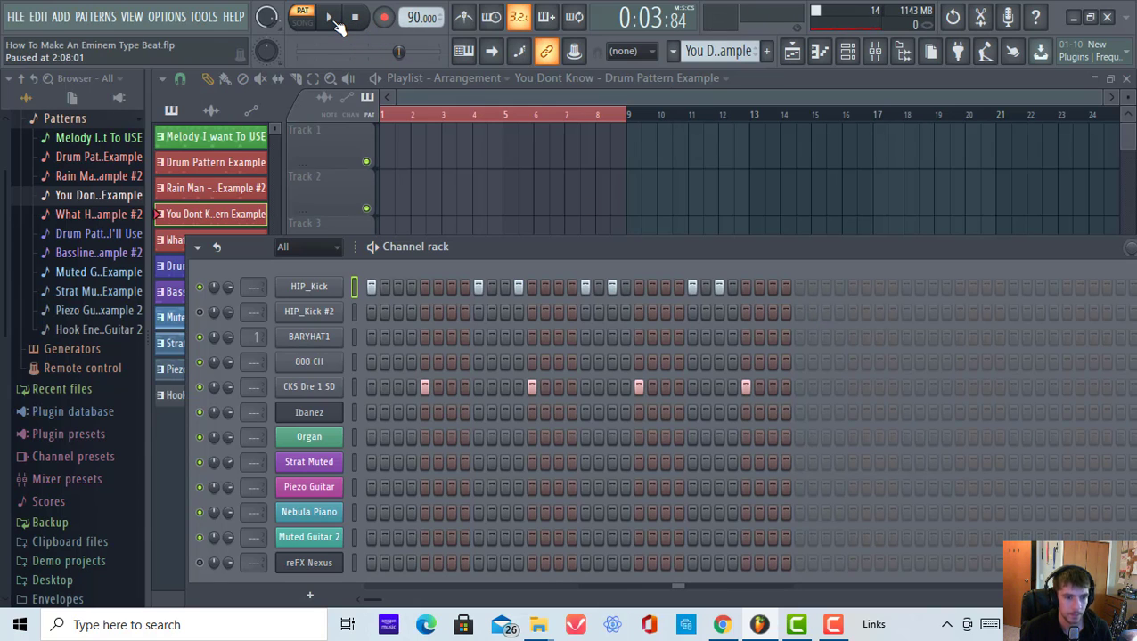
pyautogui.click(336, 23)
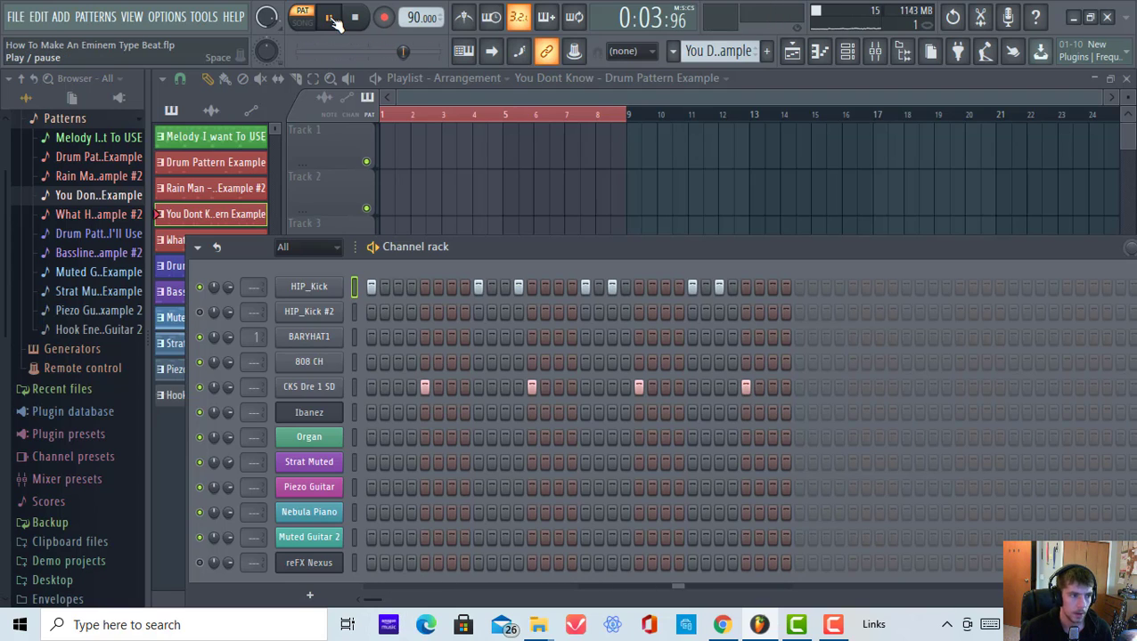
pyautogui.click(335, 22)
pyautogui.click(353, 23)
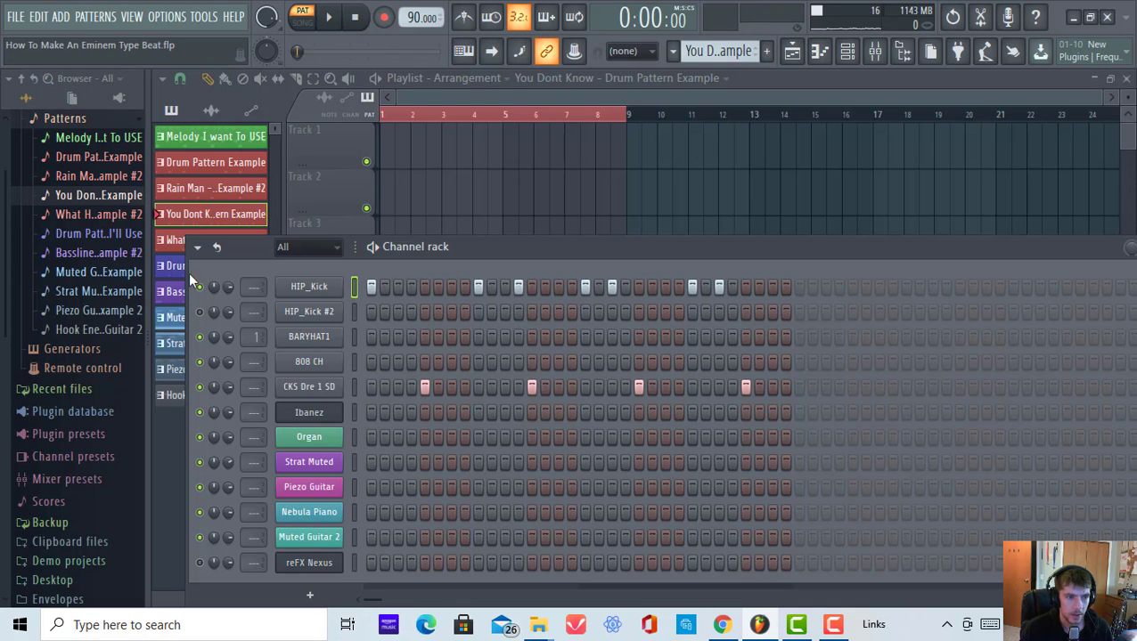
# Move the channel rack window up over the upper playlist tracks, and bring the playlist back to the front.
pyautogui.moveTo(263, 248); pyautogui.dragTo(285, 132)
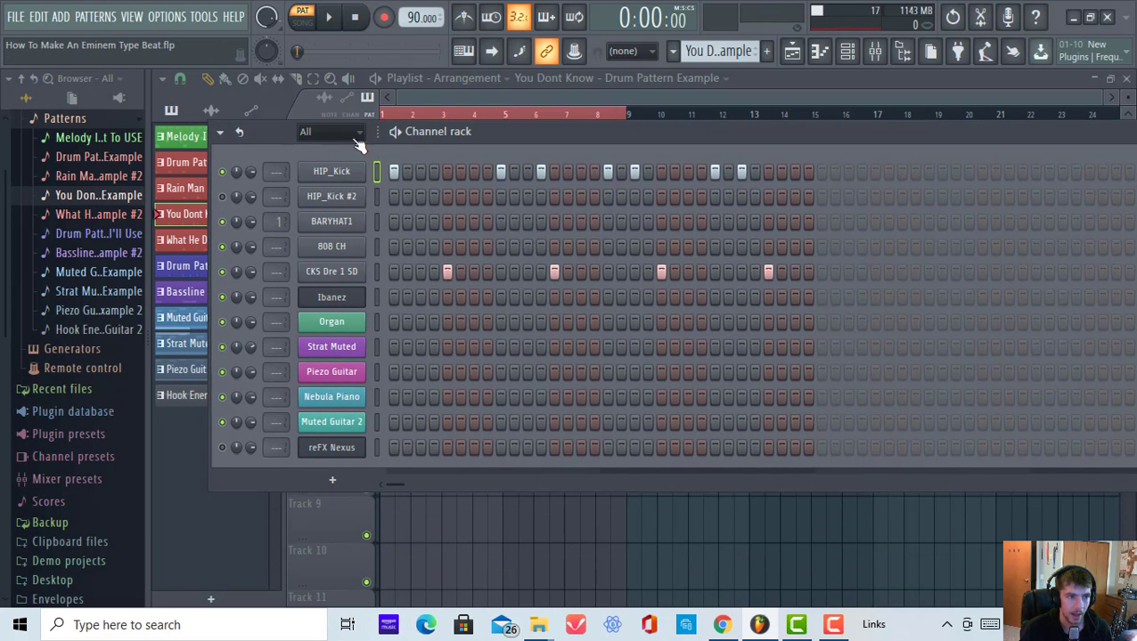
pyautogui.moveTo(417, 130); pyautogui.dragTo(430, 139)
pyautogui.click(442, 99)
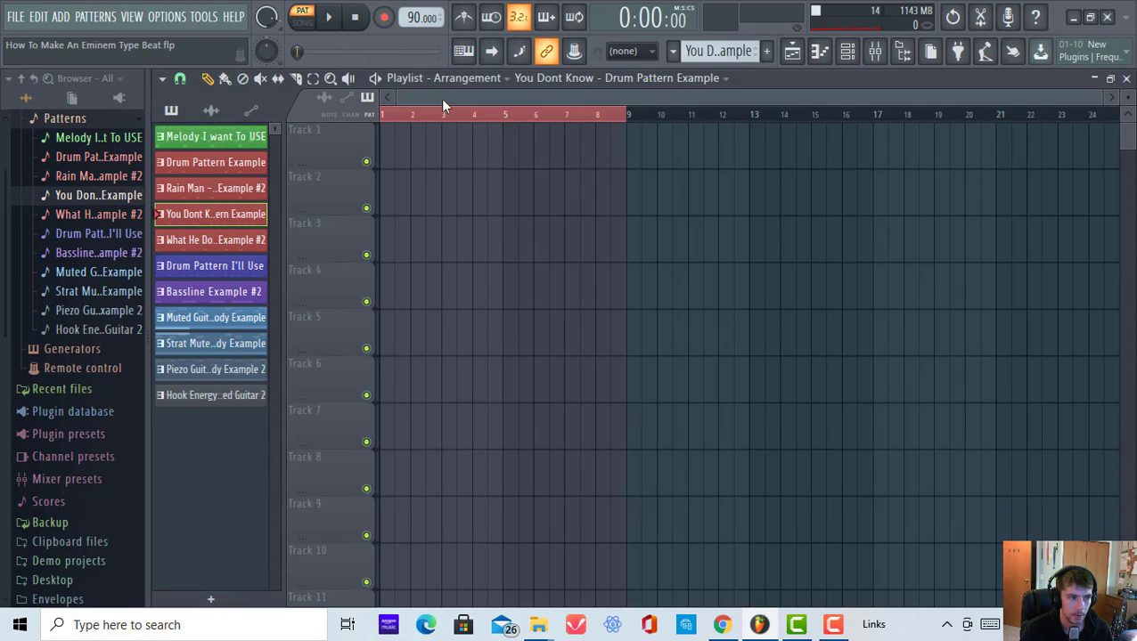
# Show the steps of What He Doesn't Do - Drum Pattern Example #2, play it repeatedly from the start and return to the playlist.
pyautogui.click(200, 250)
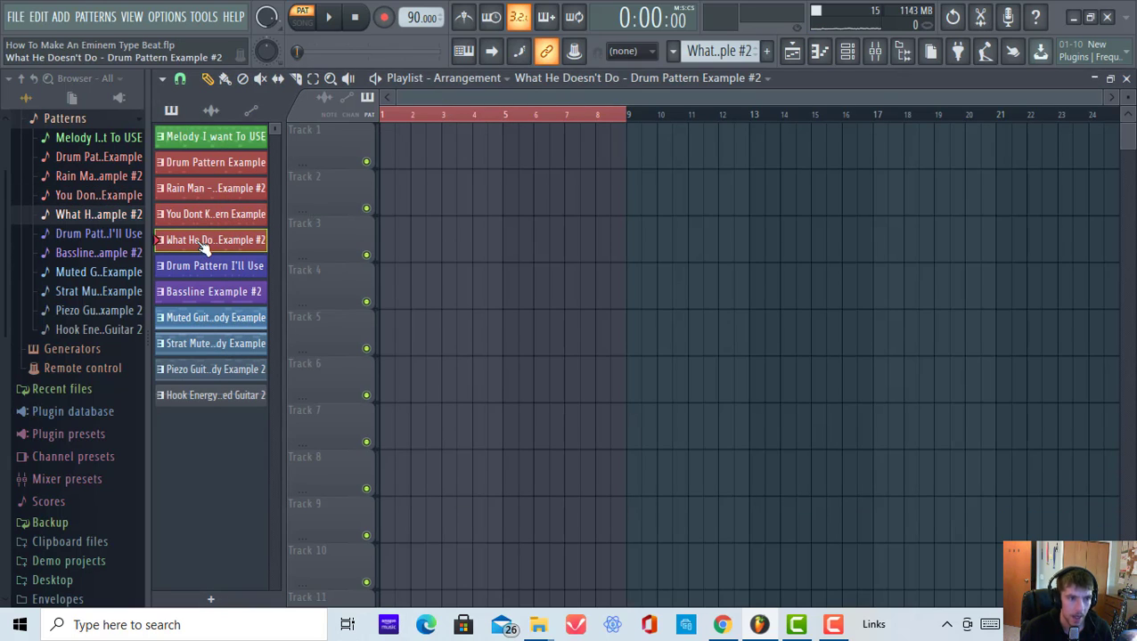
pyautogui.click(847, 52)
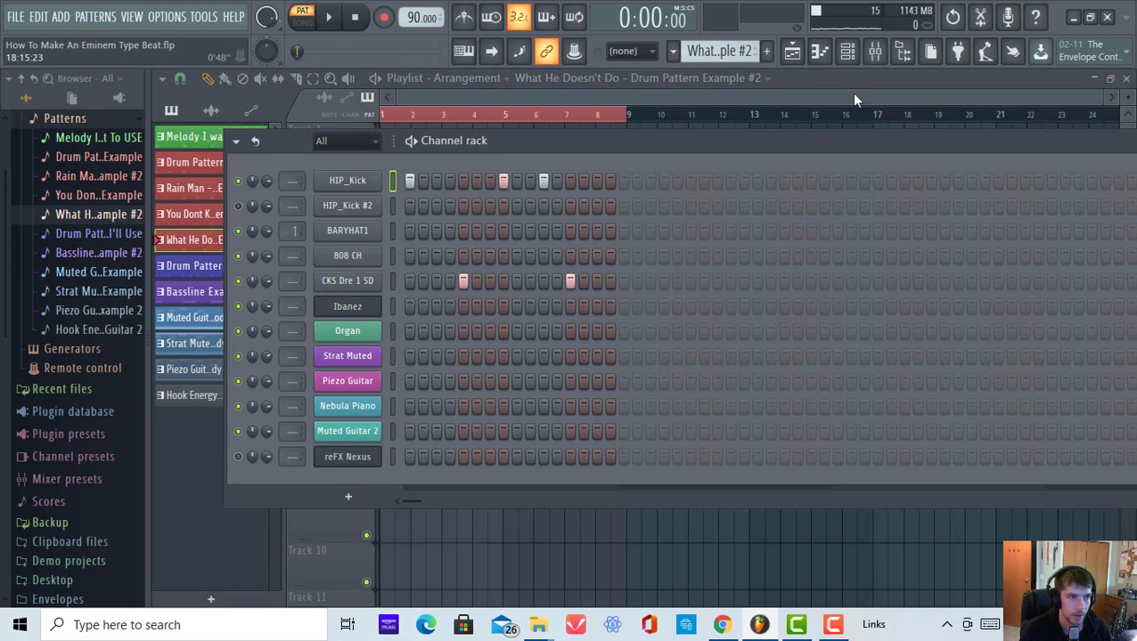
pyautogui.click(331, 18)
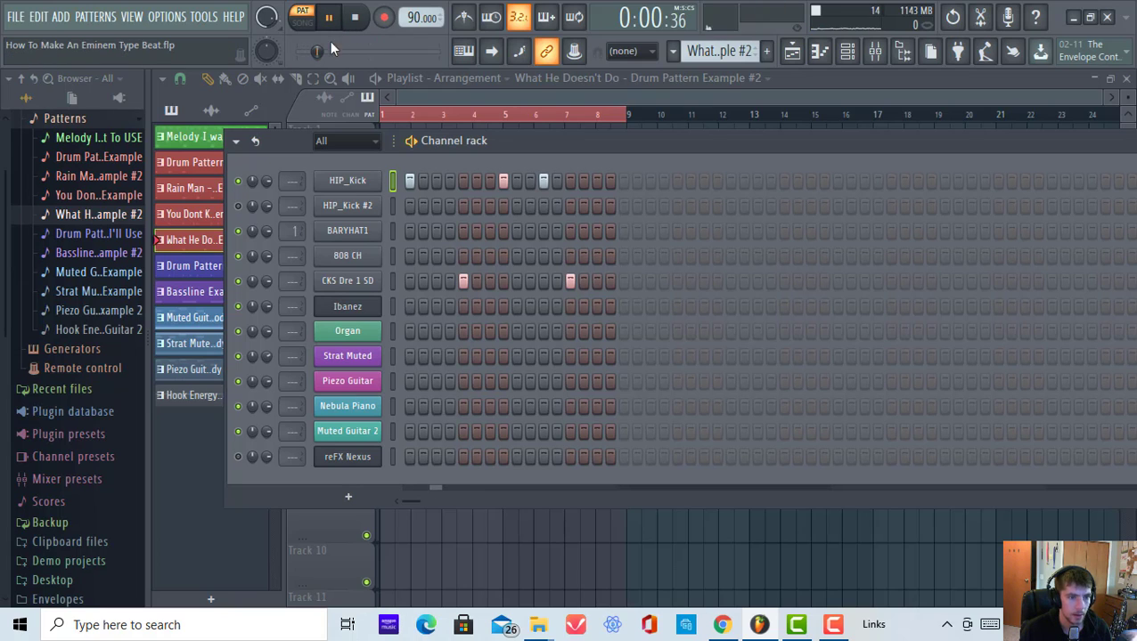
pyautogui.click(333, 20)
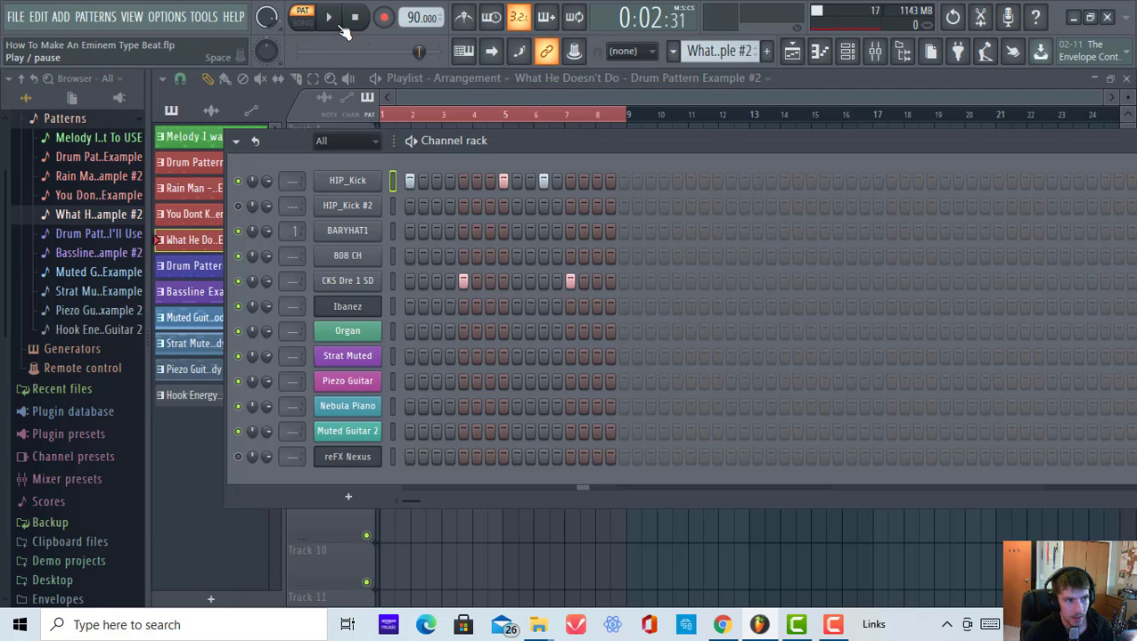
pyautogui.click(355, 17)
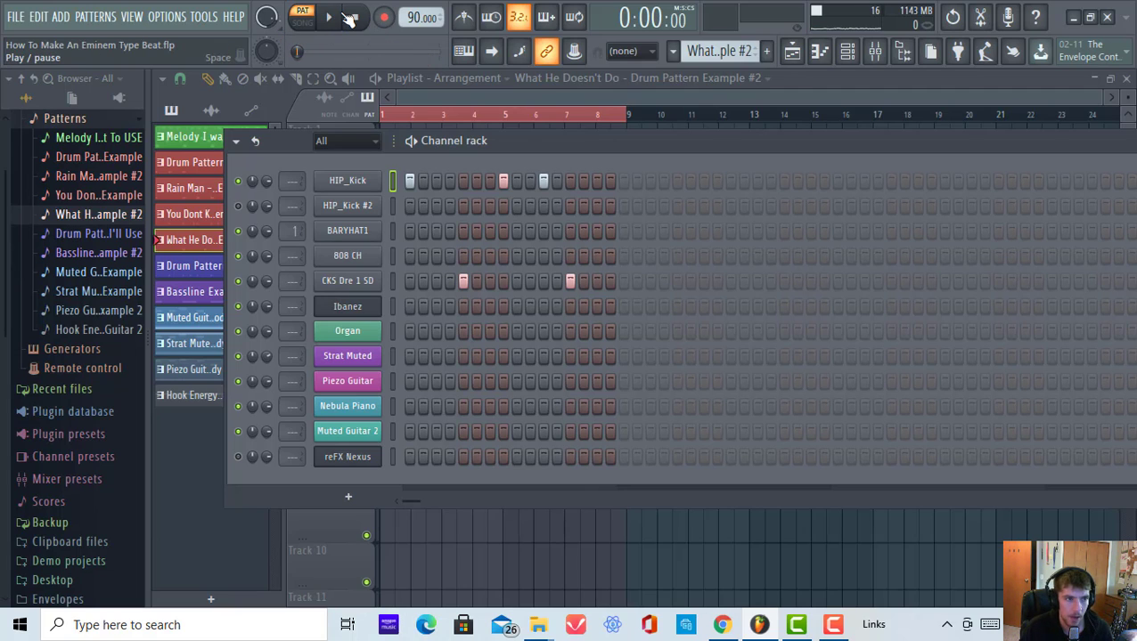
pyautogui.click(331, 20)
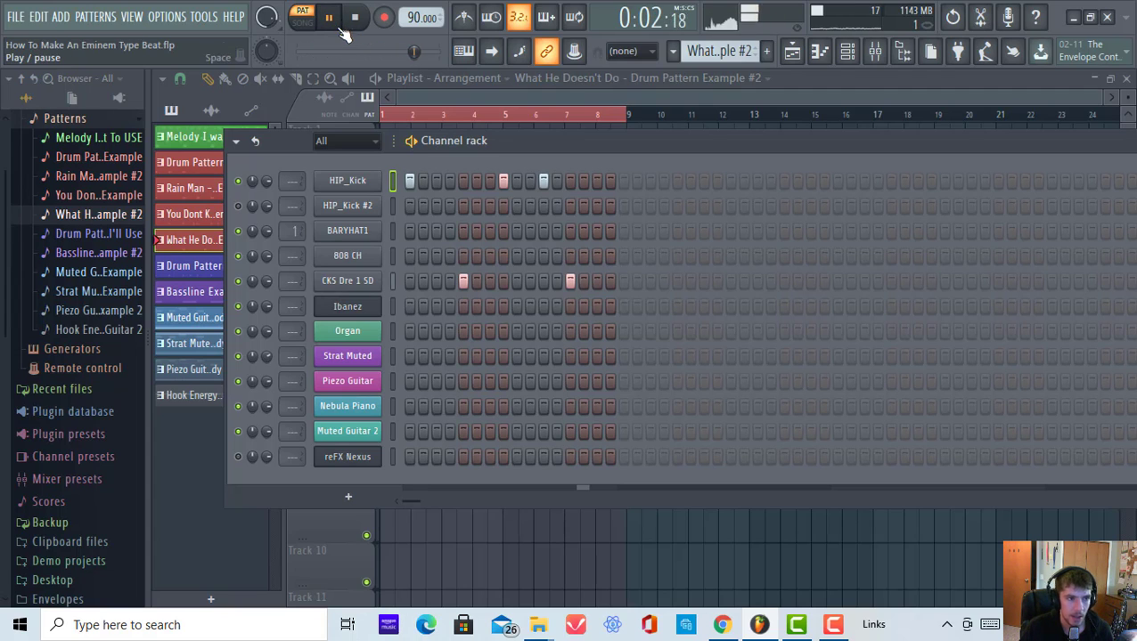
pyautogui.click(353, 17)
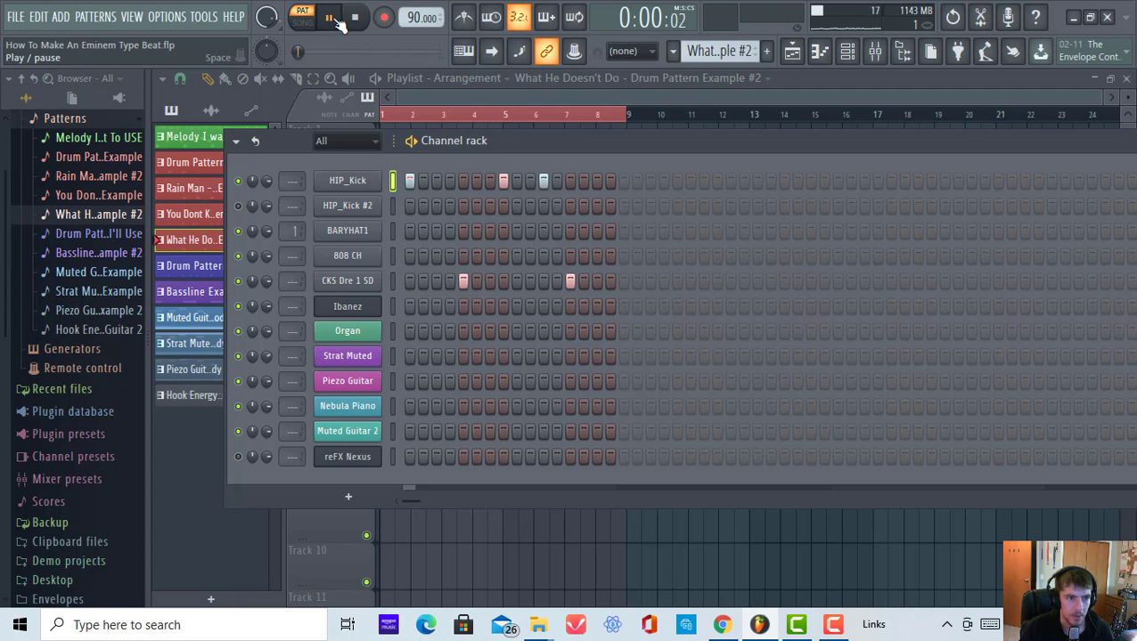
pyautogui.click(530, 93)
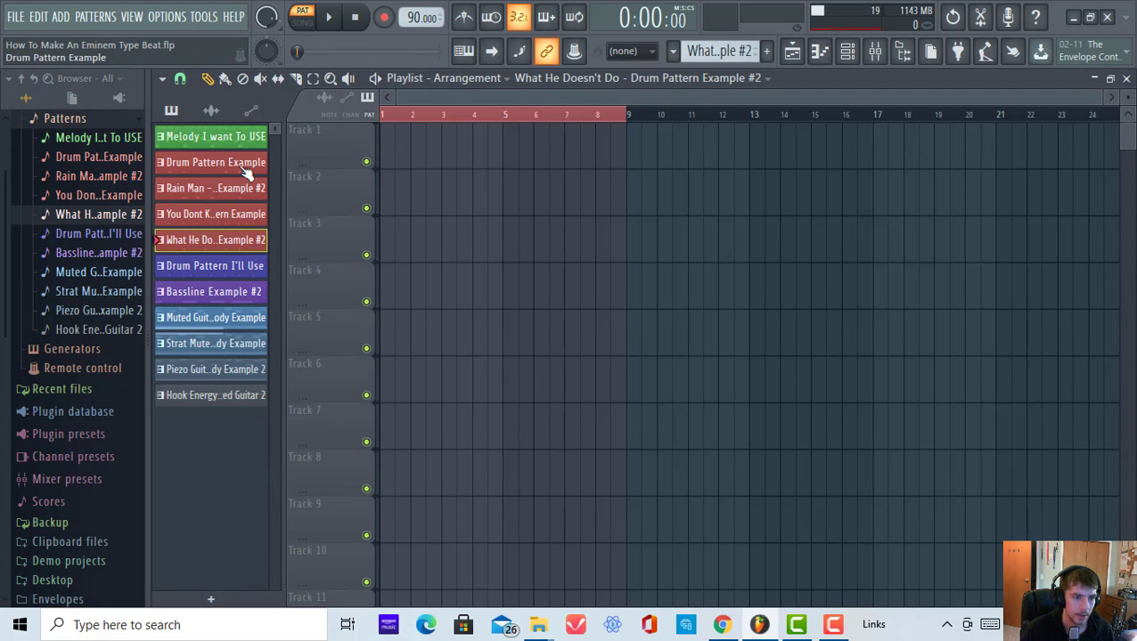
# Show the Drum Pattern Example steps in the channel rack again and start playing the pattern.
pyautogui.click(182, 164)
pyautogui.click(847, 51)
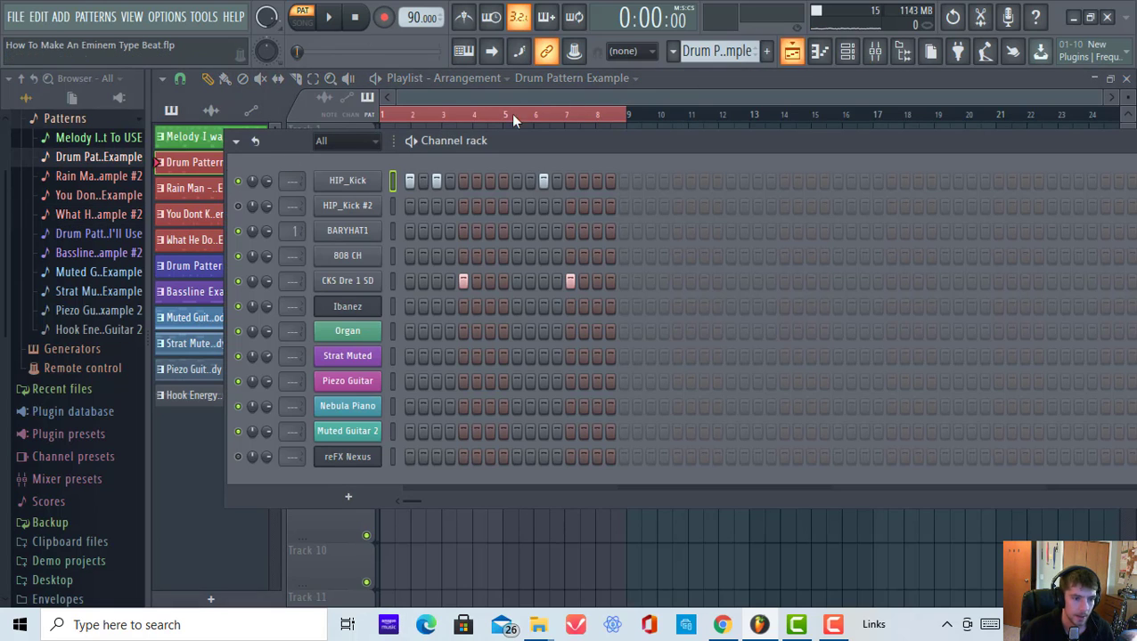
pyautogui.click(328, 17)
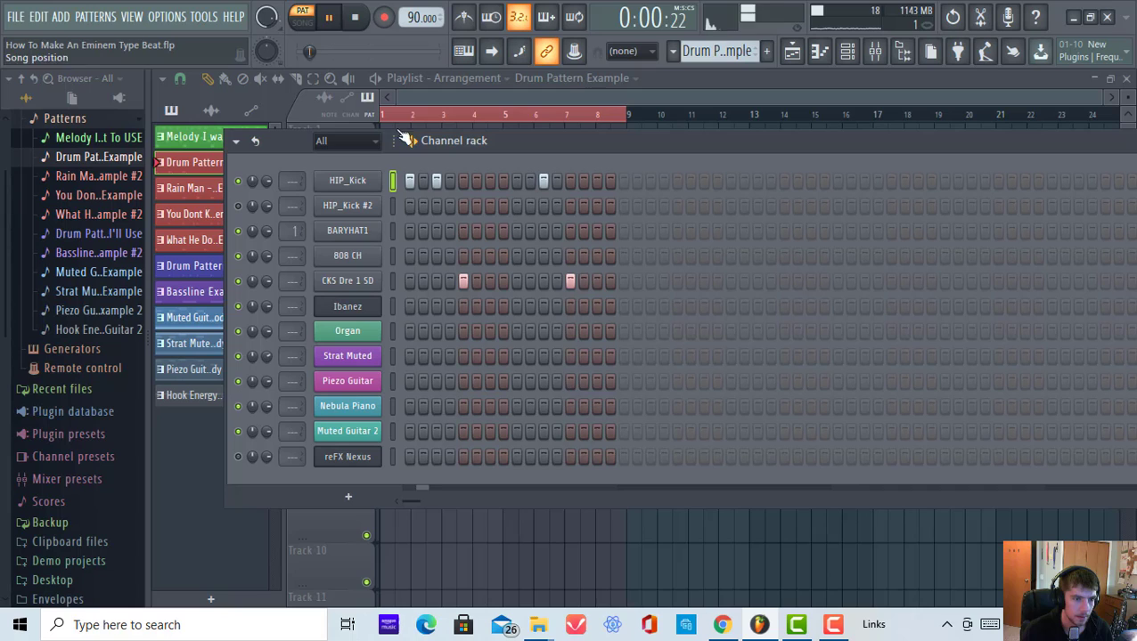
# Try the second CKS Dre 1 SD snare hit on step 12 instead of step 13, and stop playback.
pyautogui.click(558, 282)
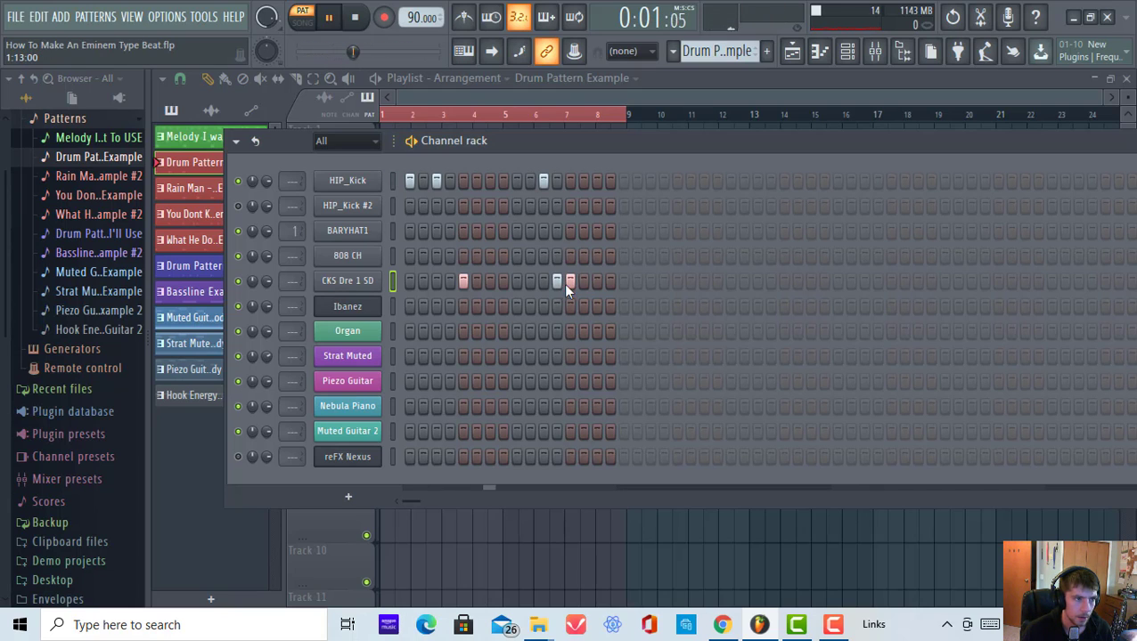
pyautogui.click(569, 283)
pyautogui.click(331, 20)
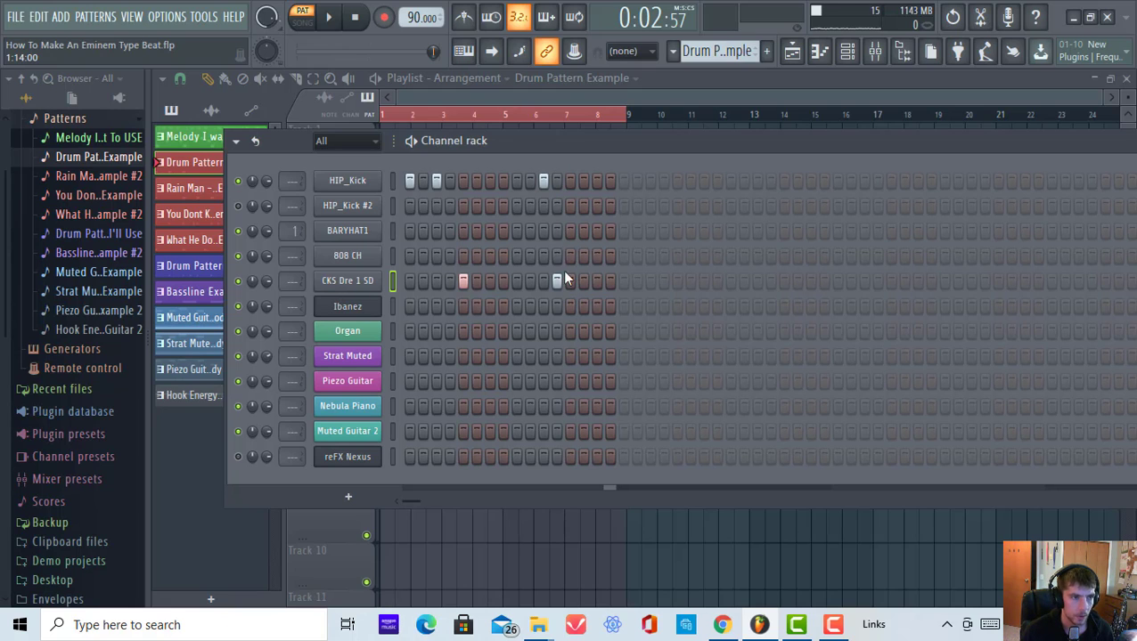
pyautogui.click(355, 17)
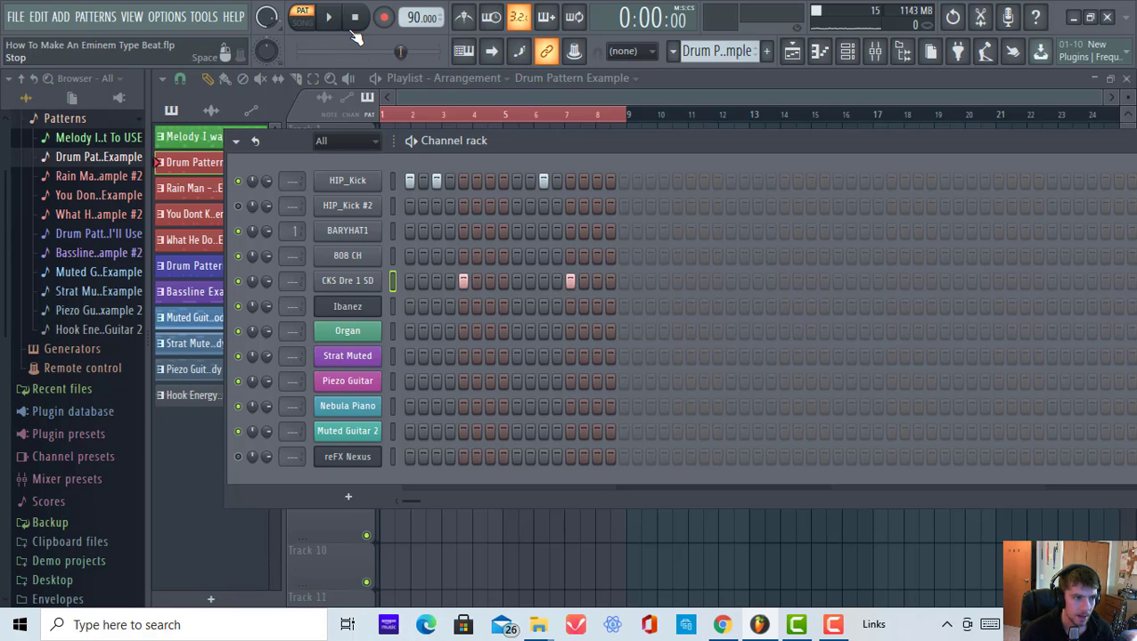
# Place the Drum Pattern I'll Use pattern at bar 1 on Track 1 and play it in song mode.
pyautogui.press('F6')
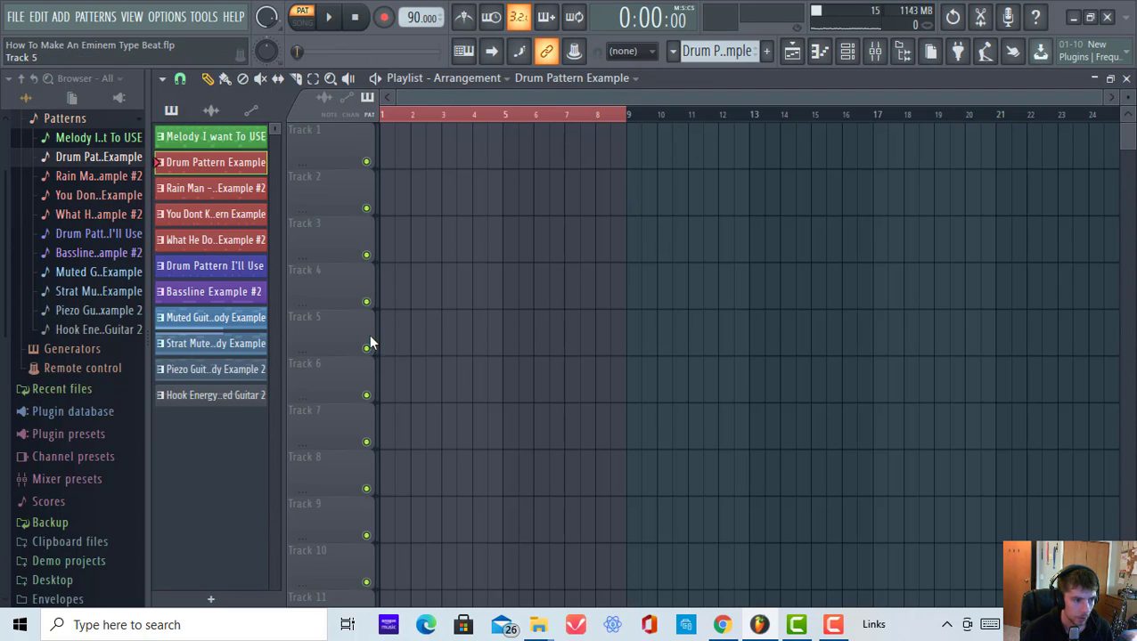
pyautogui.click(249, 268)
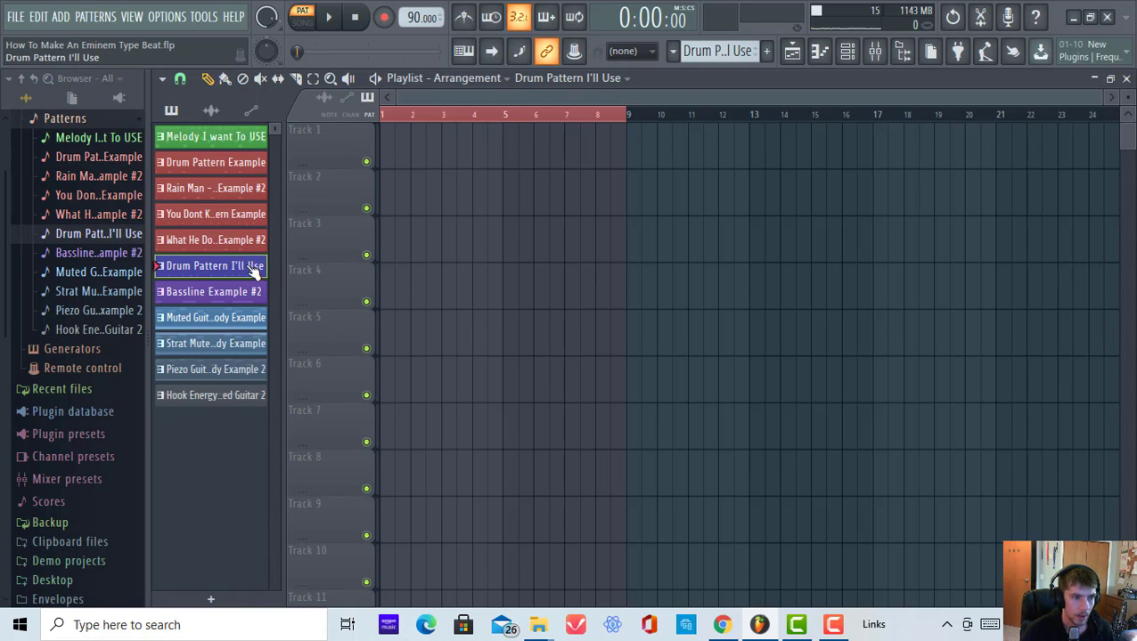
pyautogui.click(392, 143)
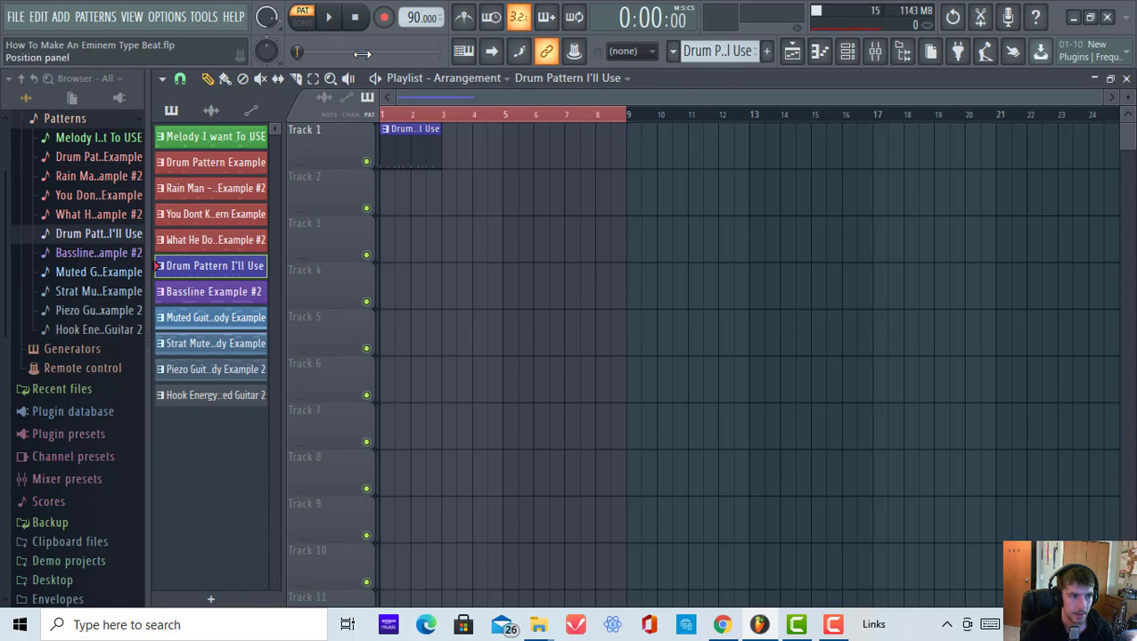
pyautogui.click(330, 19)
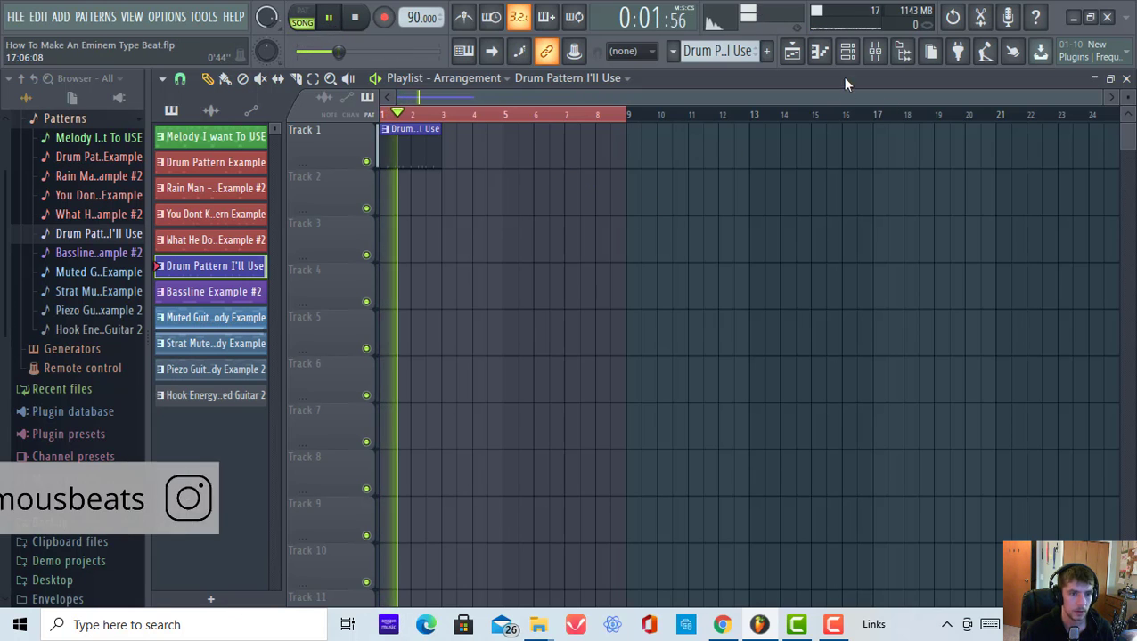
# Show the steps of Drum Pattern I'll Use in the channel rack, stop playback and return to the playlist.
pyautogui.click(847, 52)
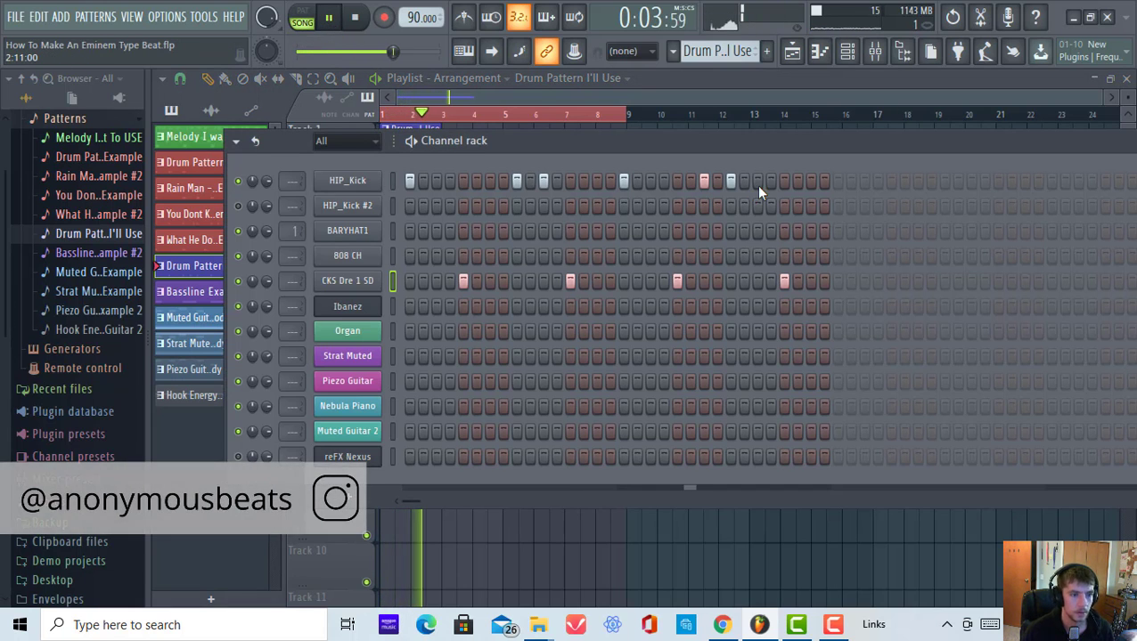
pyautogui.click(331, 20)
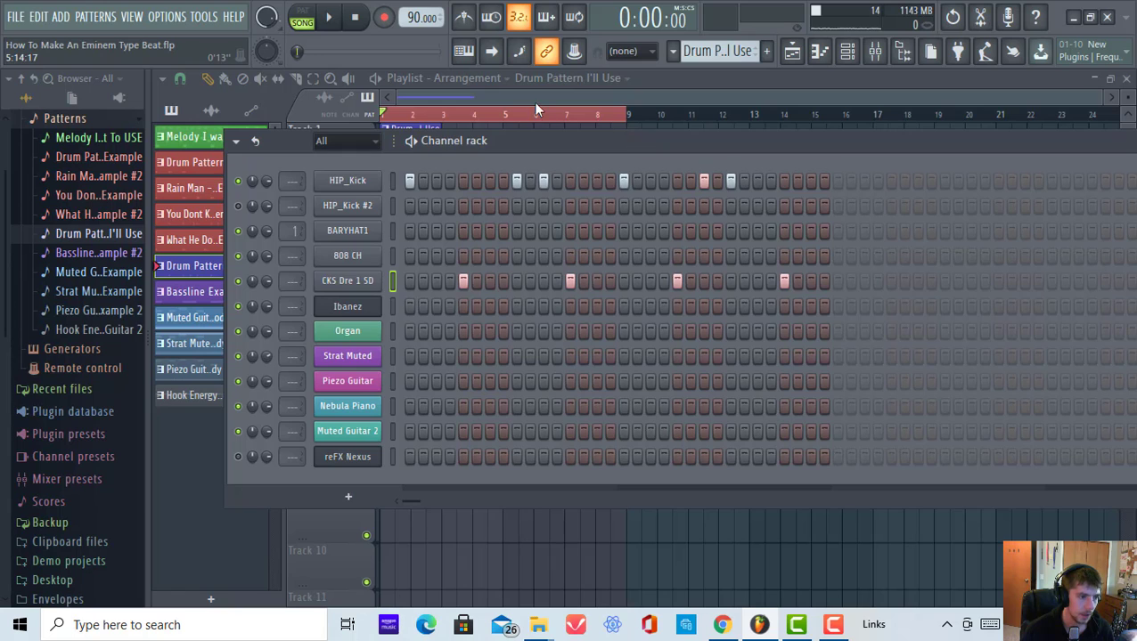
pyautogui.click(536, 103)
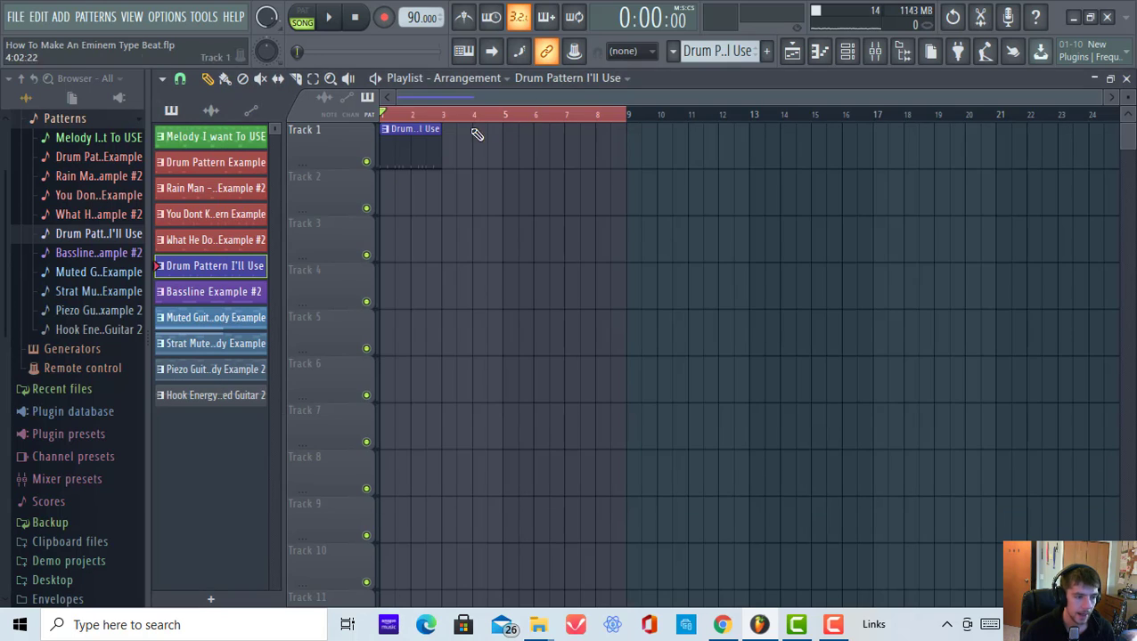
# In Bassline Example #2, cut the notes of the Ibanez channel and paste them into the HIP_Kick #2 channel.
pyautogui.click(231, 301)
pyautogui.click(844, 51)
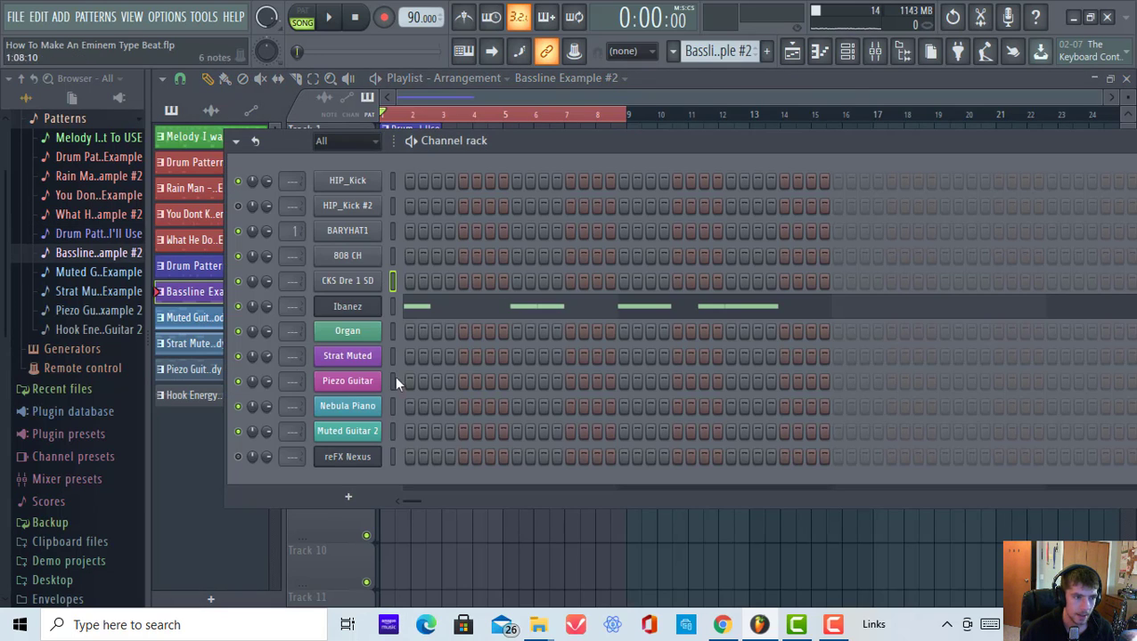
pyautogui.rightClick(375, 307)
pyautogui.click(629, 305)
pyautogui.rightClick(370, 207)
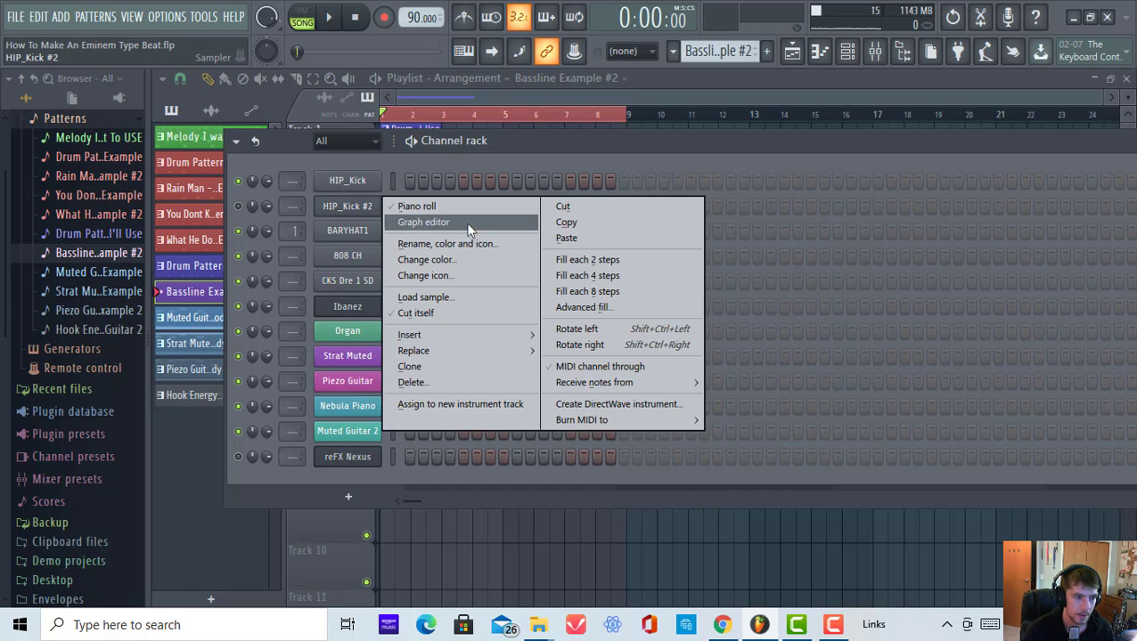
pyautogui.click(601, 239)
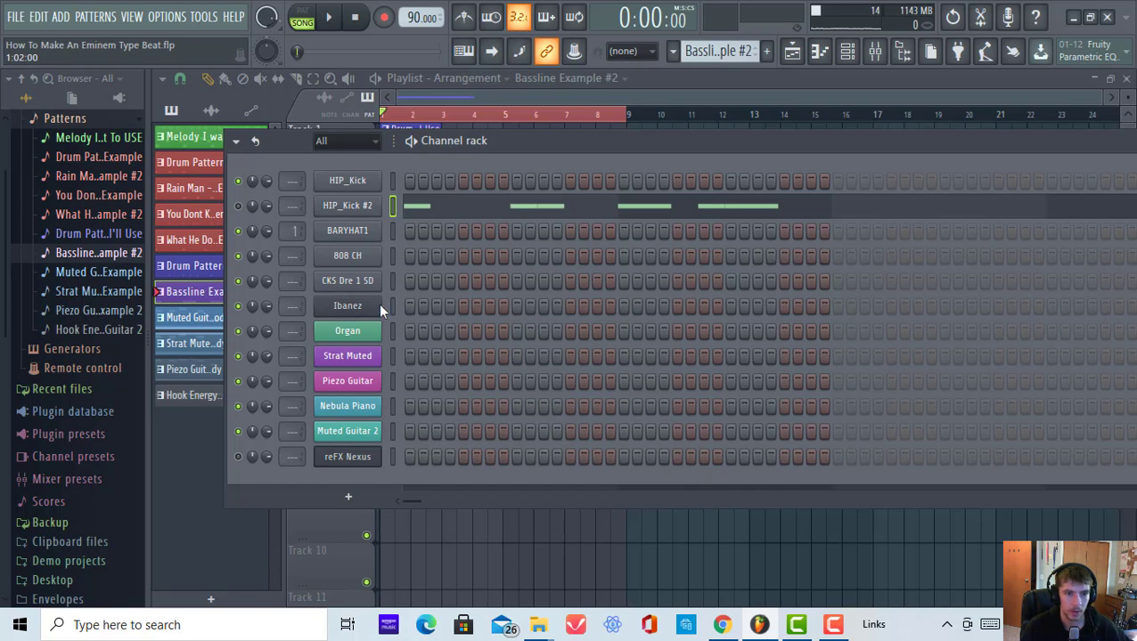
# Open the Ibanez instrument to audition its sound, and bring the channel rack back in a lower position.
pyautogui.click(378, 306)
pyautogui.click(844, 56)
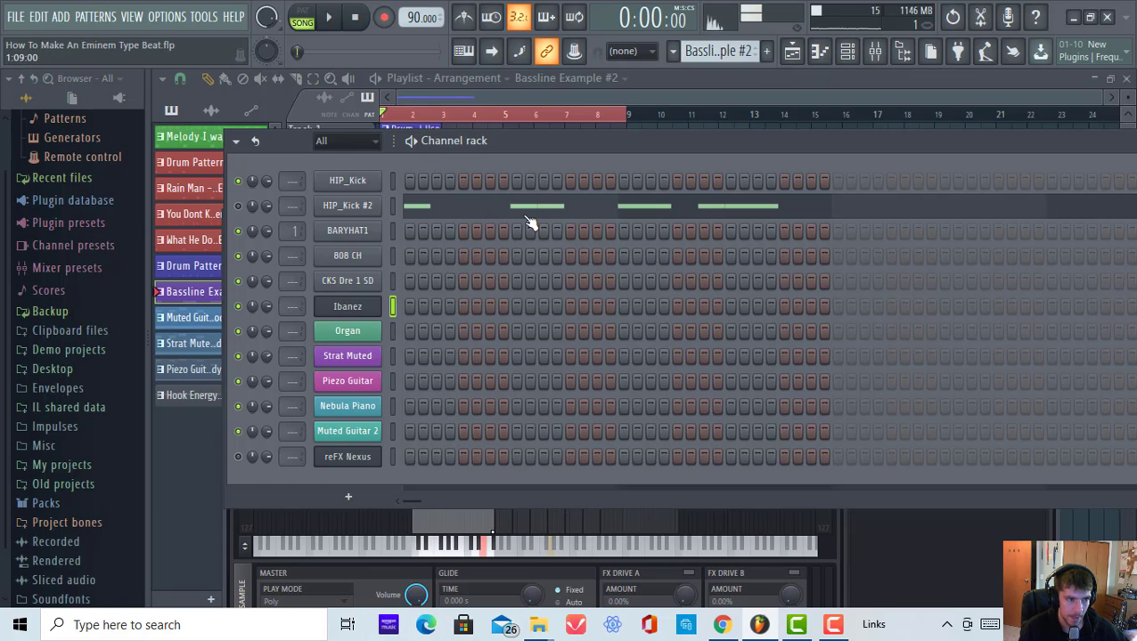
pyautogui.moveTo(585, 150); pyautogui.dragTo(584, 227)
# Copy the HIP_Kick channel's steps from the Drum Pattern I'll Use pattern and return to the playlist.
pyautogui.click(432, 140)
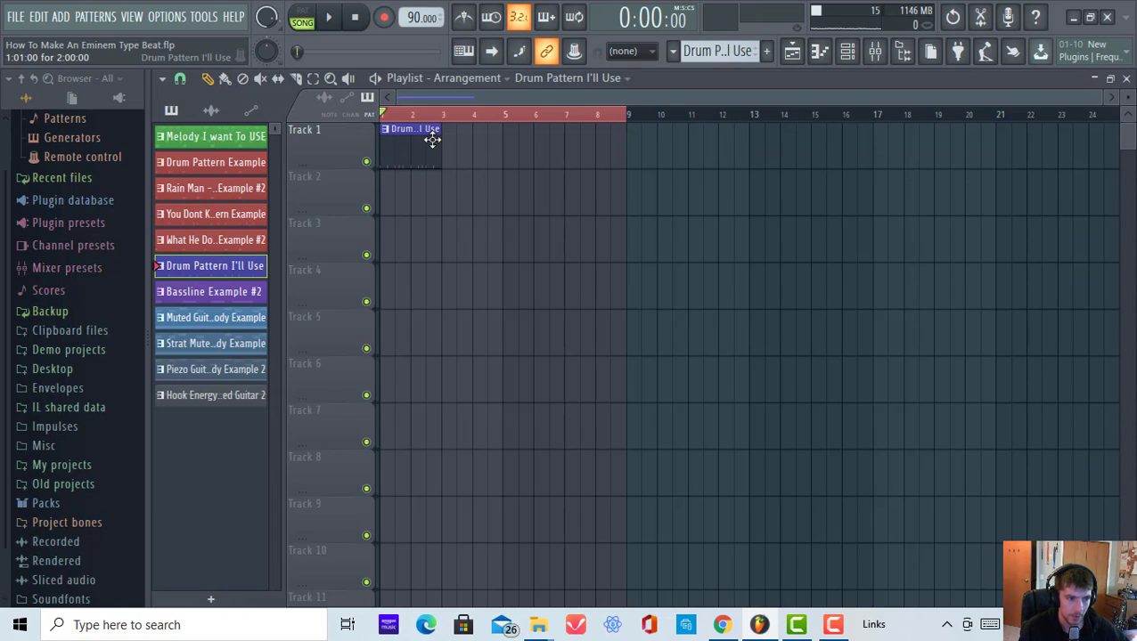
pyautogui.click(844, 53)
pyautogui.rightClick(378, 260)
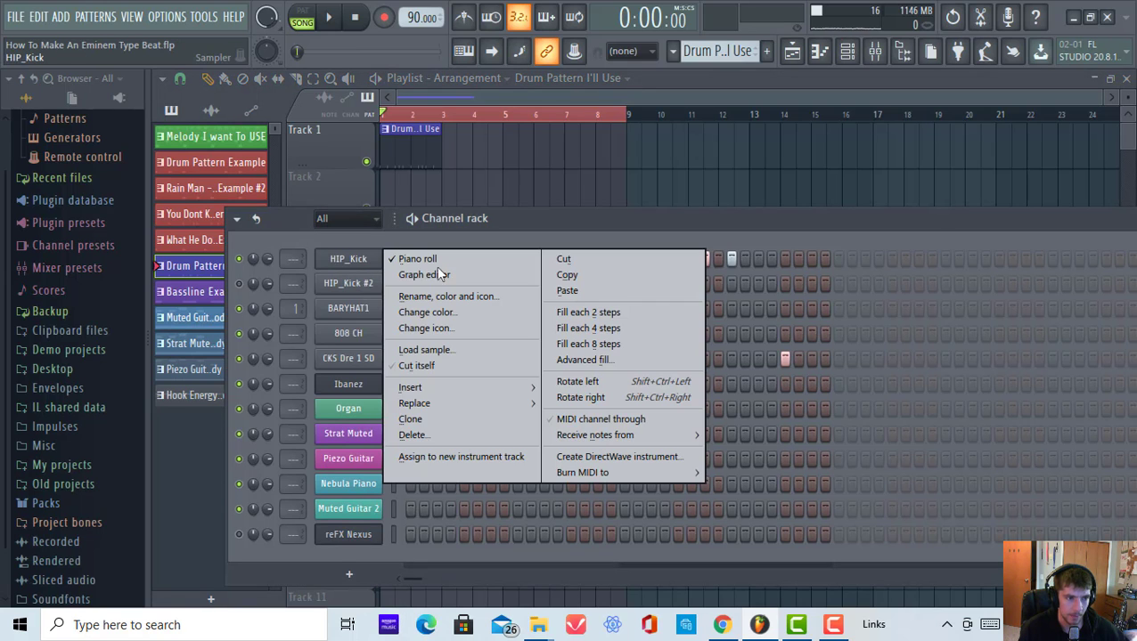
pyautogui.click(613, 276)
pyautogui.click(412, 164)
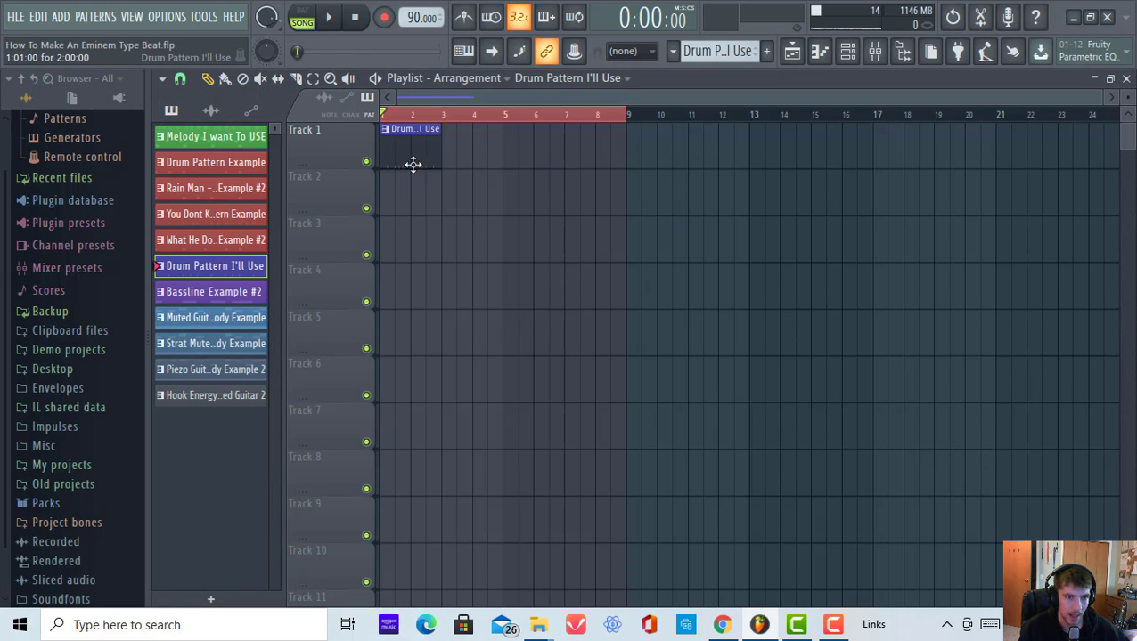
# Place the Bassline Example #2 pattern at bar 1 on Track 2 and open it in the piano roll.
pyautogui.click(254, 294)
pyautogui.click(383, 182)
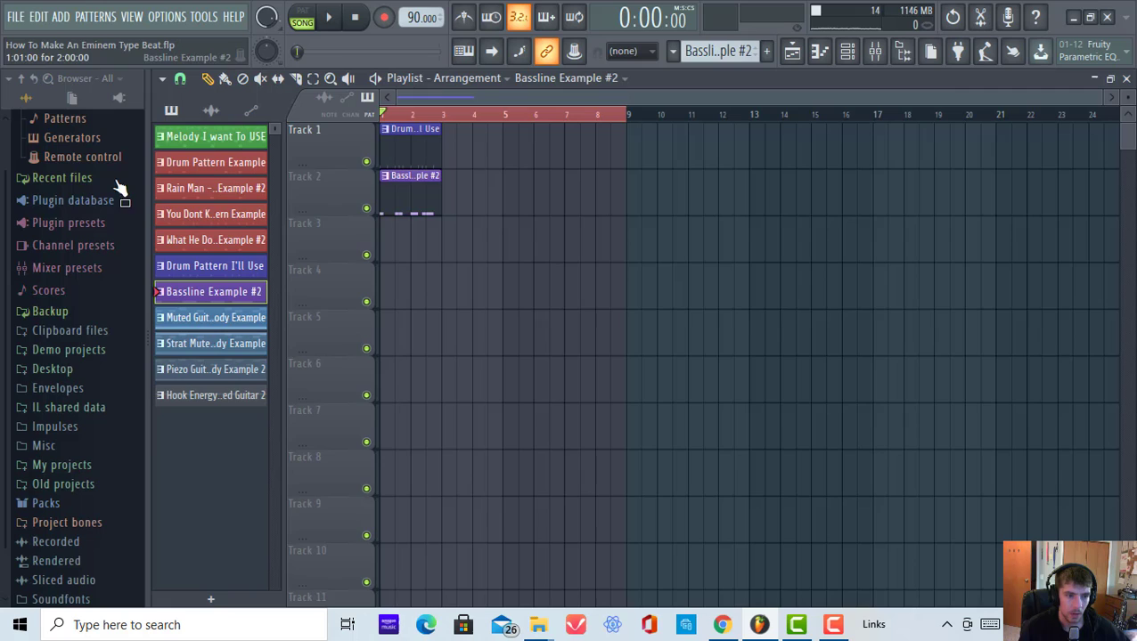
pyautogui.doubleClick(380, 184)
# Paste the copied kick steps into the Ibanez channel of Bassline Example #2.
pyautogui.click(846, 51)
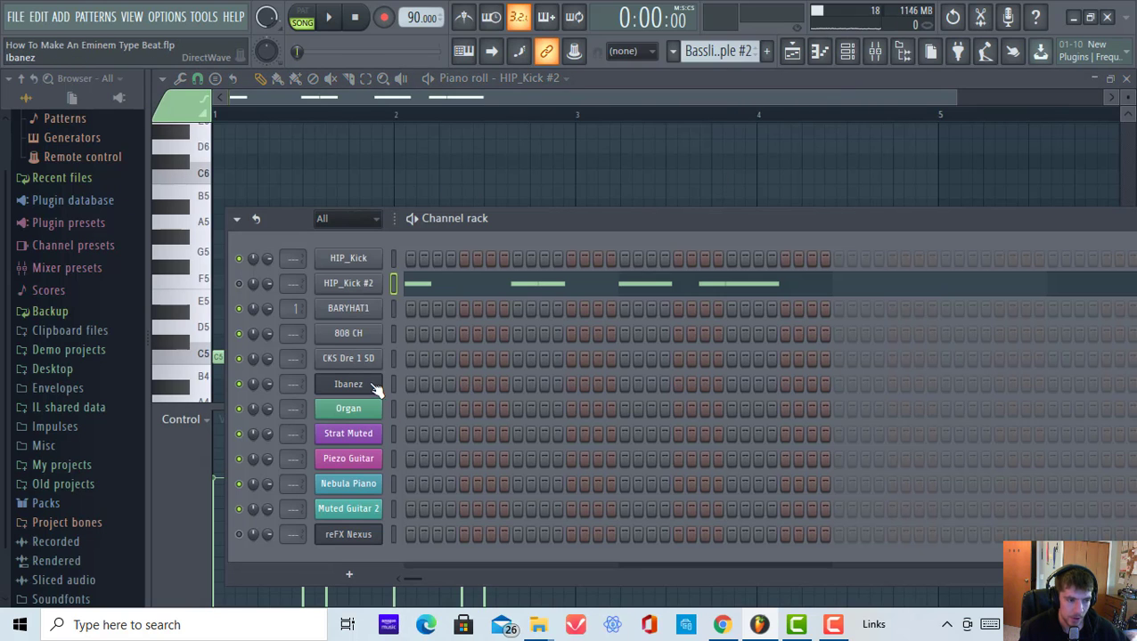
pyautogui.rightClick(374, 390)
pyautogui.moveTo(445, 367)
pyautogui.click(652, 401)
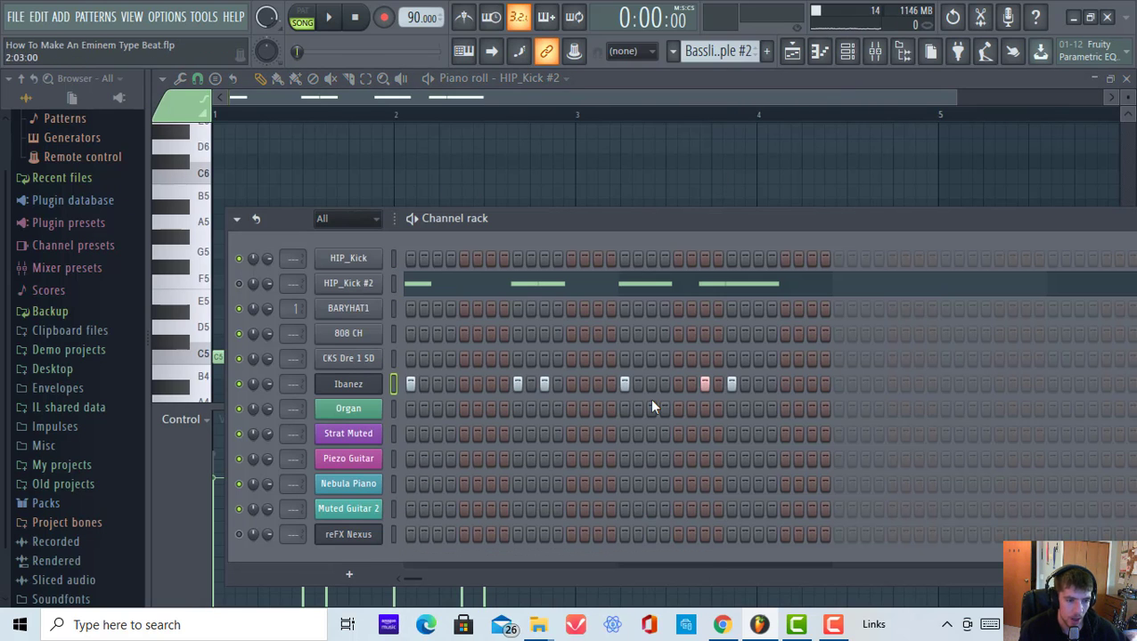
# Open the Ibanez notes in the piano roll, lengthen all of them to two steps each and deselect them.
pyautogui.rightClick(392, 387)
pyautogui.click(494, 384)
pyautogui.rightClick(373, 385)
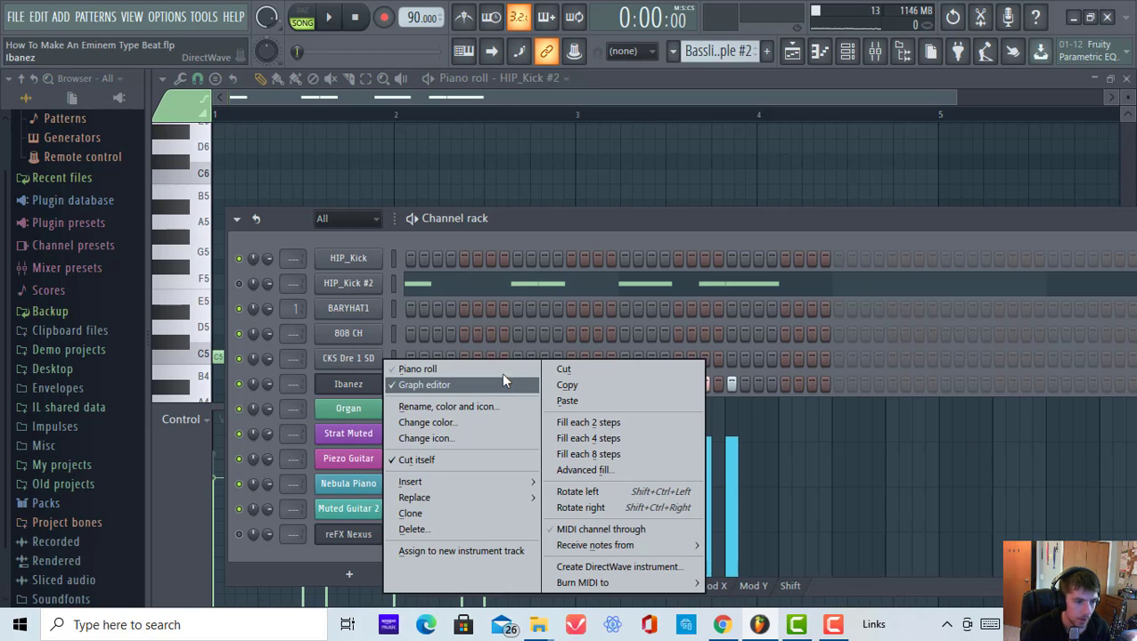
pyautogui.click(504, 383)
pyautogui.hotkey('ctrl', 'a')
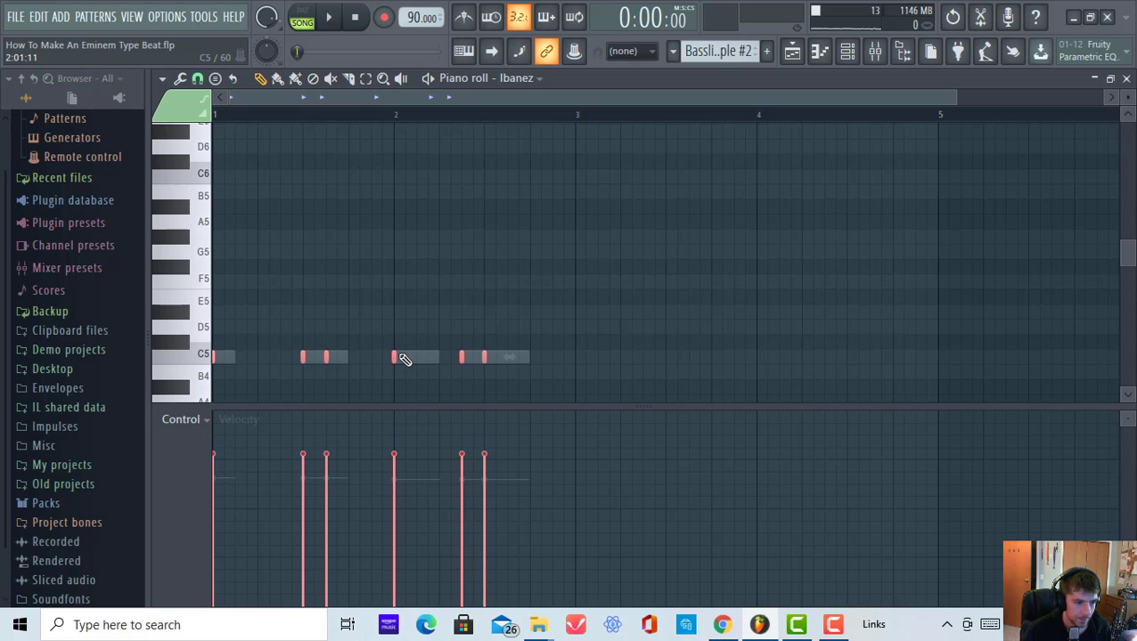
pyautogui.moveTo(403, 358); pyautogui.dragTo(415, 359)
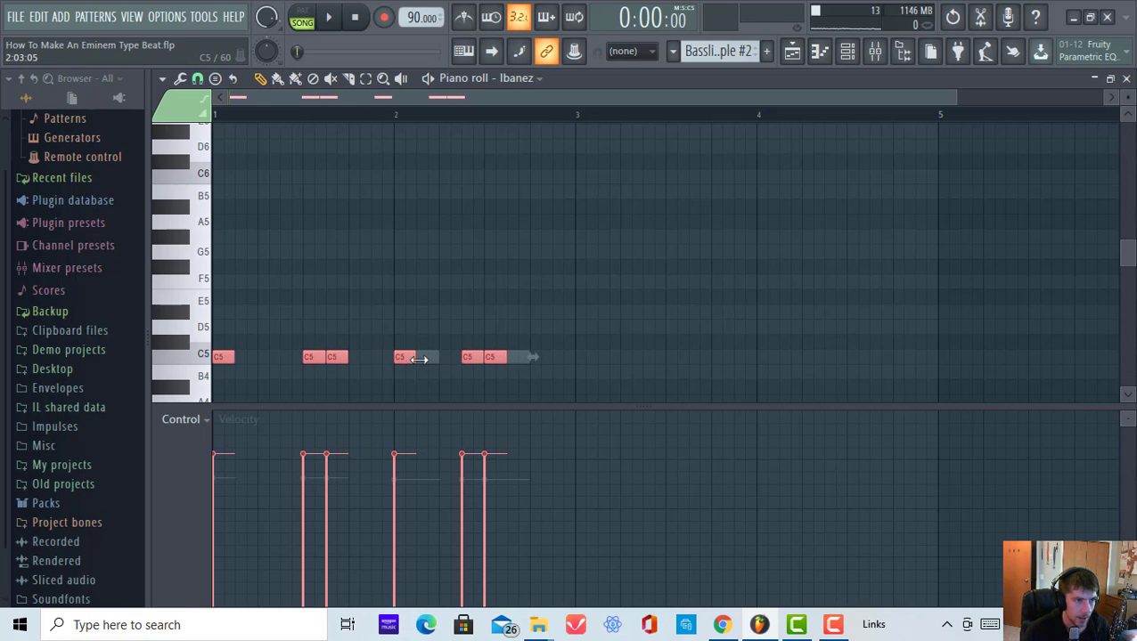
pyautogui.hotkey('ctrl', 'd')
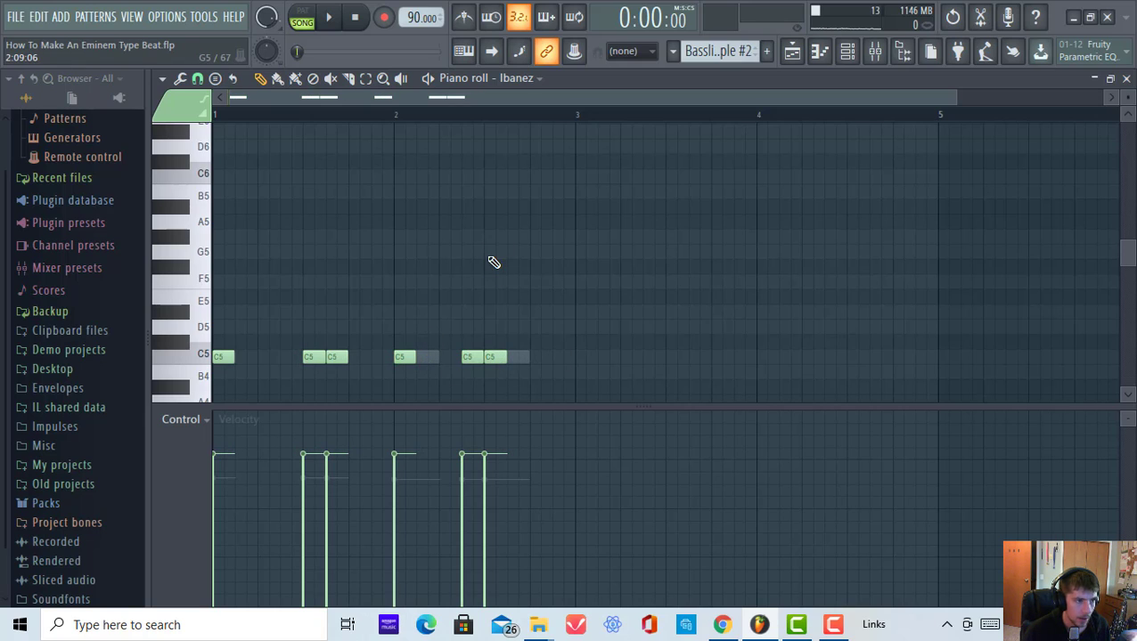
# Play the song with the bassline, lengthen the Ibanez C5 note at bar 2 to four steps, and stop playback.
pyautogui.click(328, 15)
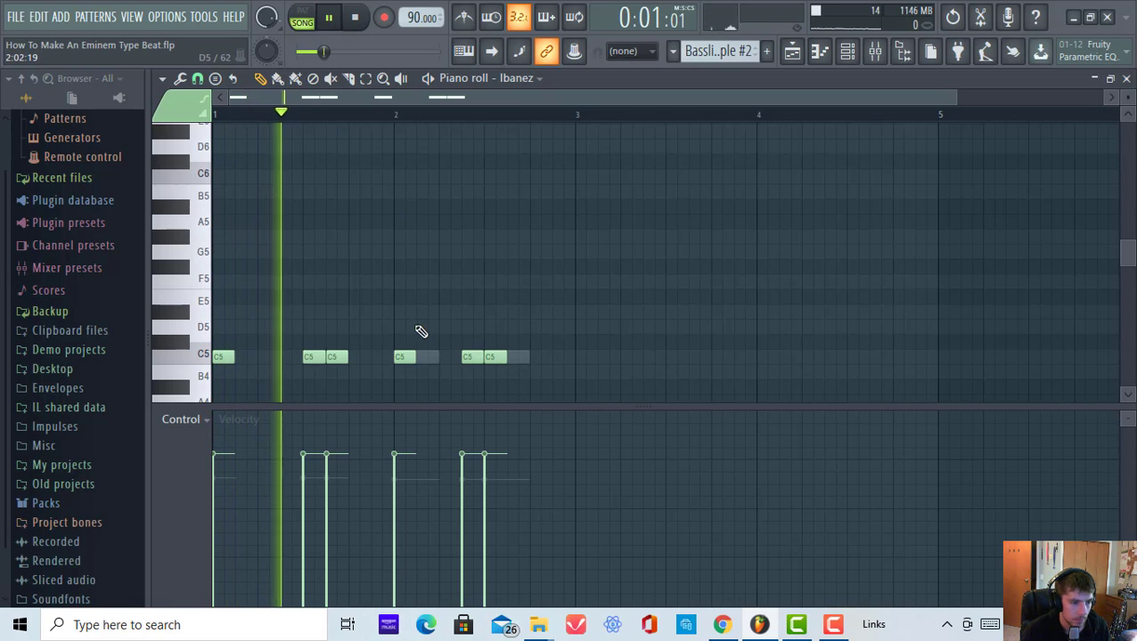
pyautogui.scroll(-1, 428, 250)
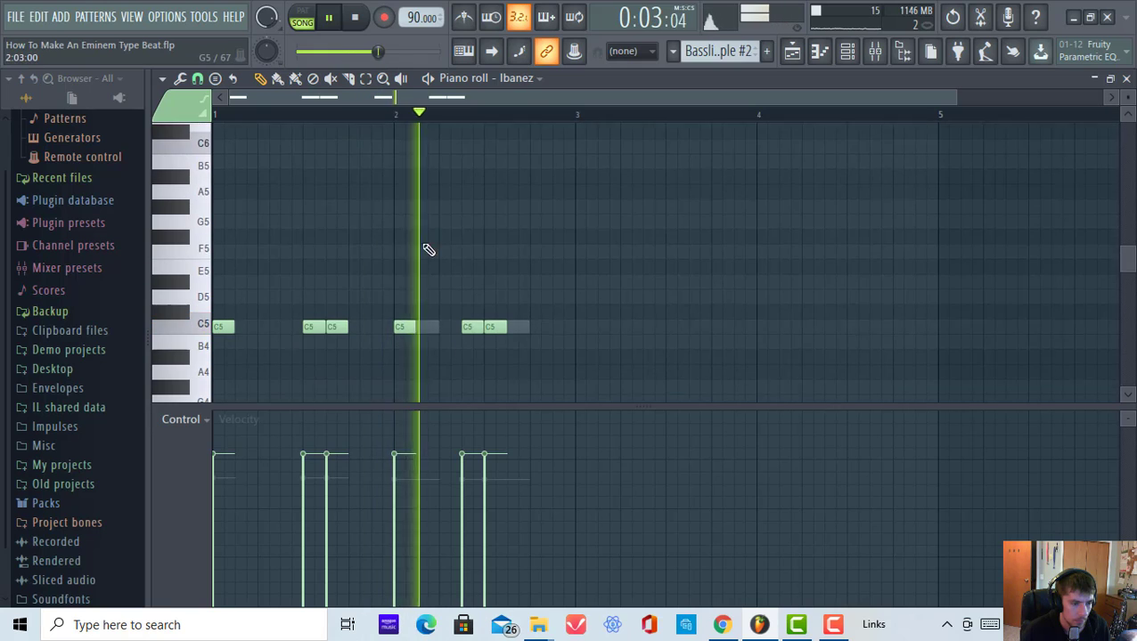
pyautogui.scroll(-1, 428, 250)
pyautogui.moveTo(415, 314); pyautogui.dragTo(437, 329)
pyautogui.click(353, 20)
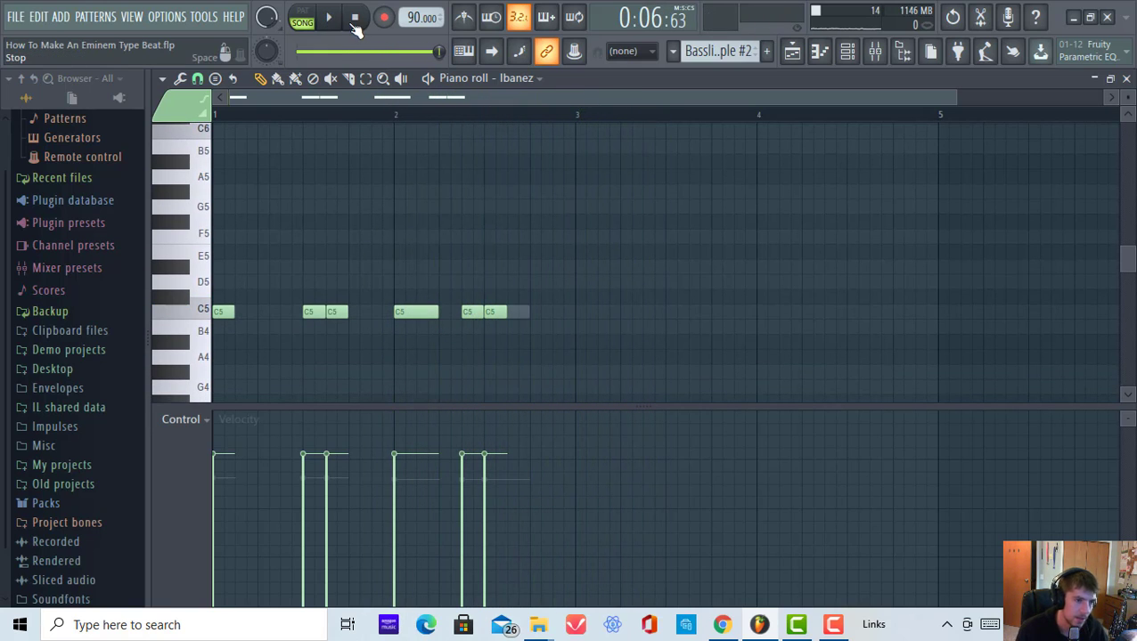
# Replay the bassline from around bar 2, pause it and lengthen the last Ibanez C5 note to about four steps.
pyautogui.click(399, 121)
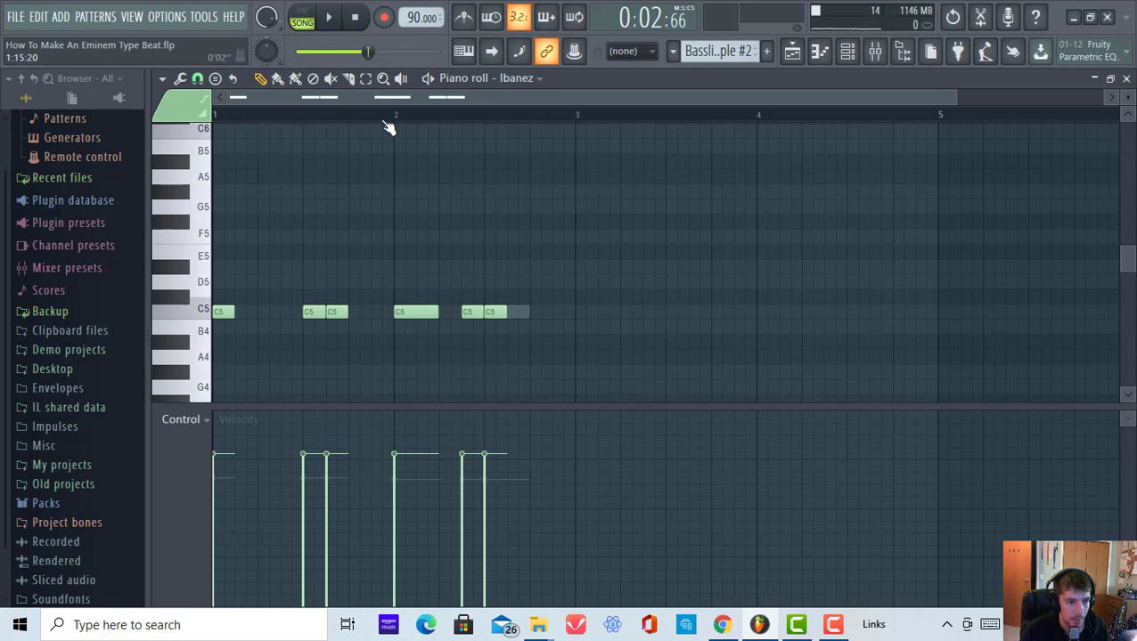
pyautogui.click(338, 22)
pyautogui.click(332, 21)
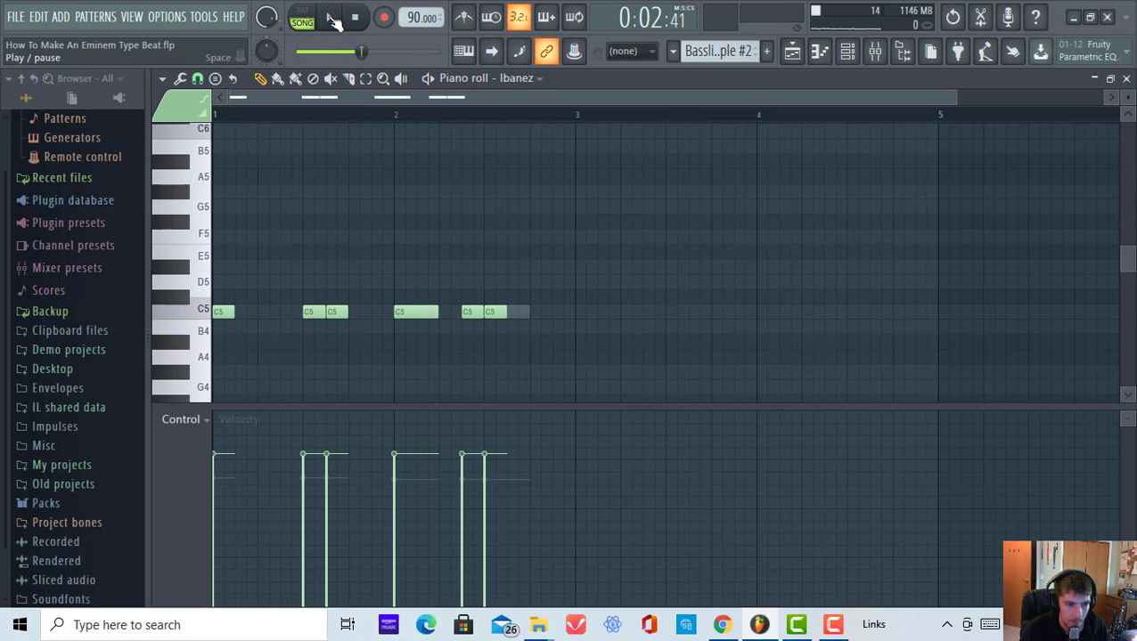
pyautogui.click(333, 22)
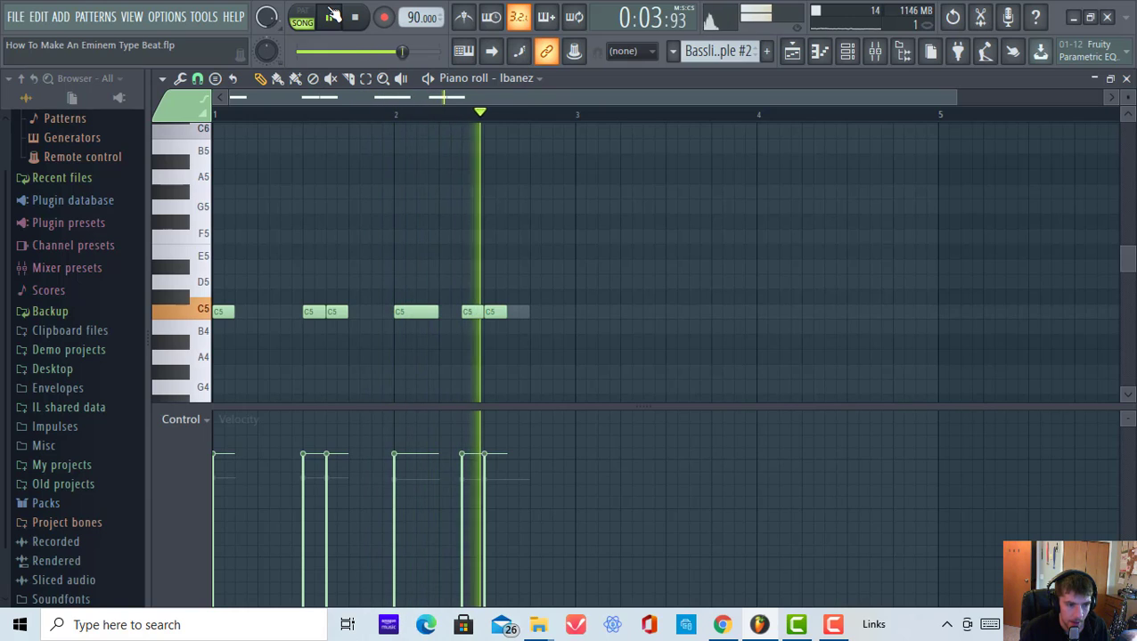
pyautogui.press('space')
pyautogui.moveTo(503, 308); pyautogui.dragTo(535, 319)
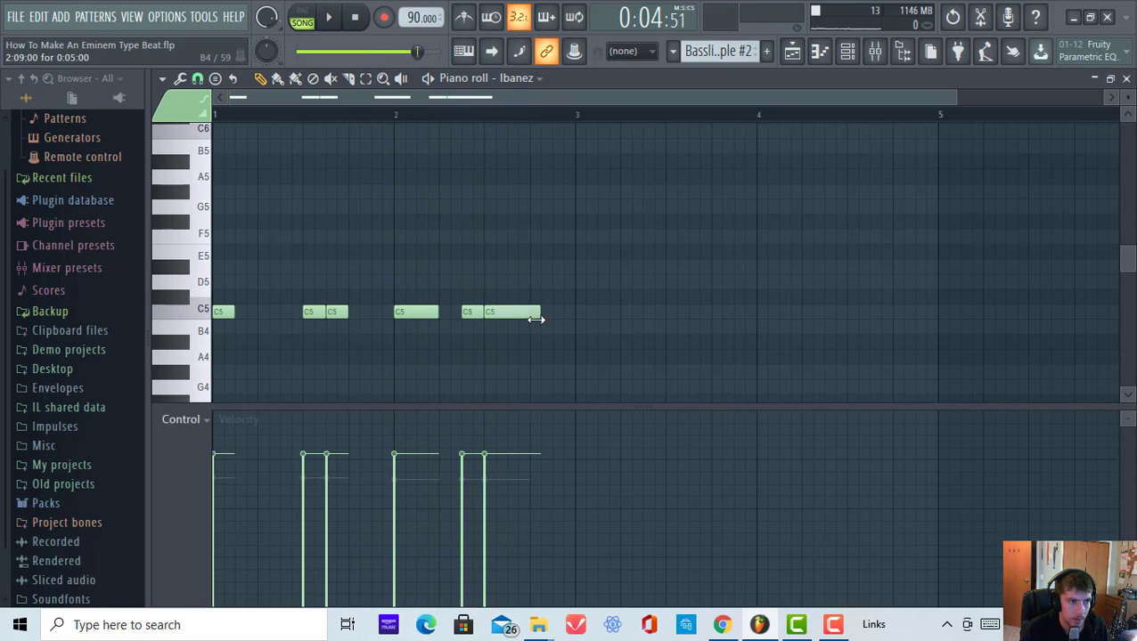
# Play the bassline again, lengthen the first Ibanez C5 note to four steps, and stop playback.
pyautogui.press('space')
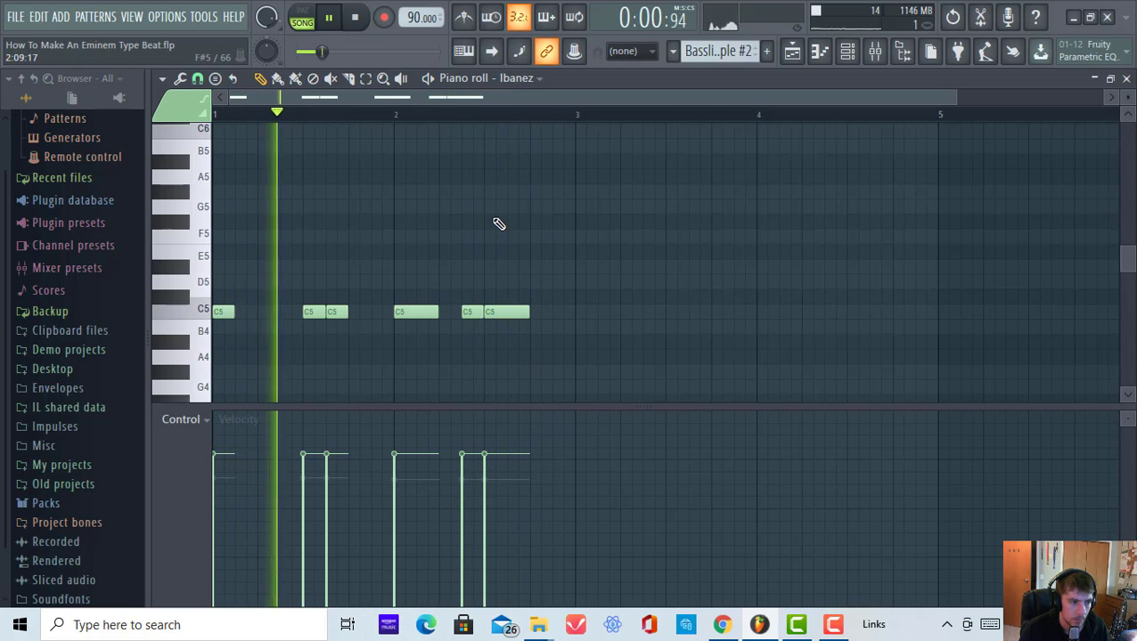
pyautogui.moveTo(233, 313)
pyautogui.mouseDown()
pyautogui.moveTo(266, 316)
pyautogui.moveTo(230, 320)
pyautogui.moveTo(256, 316)
pyautogui.mouseUp()
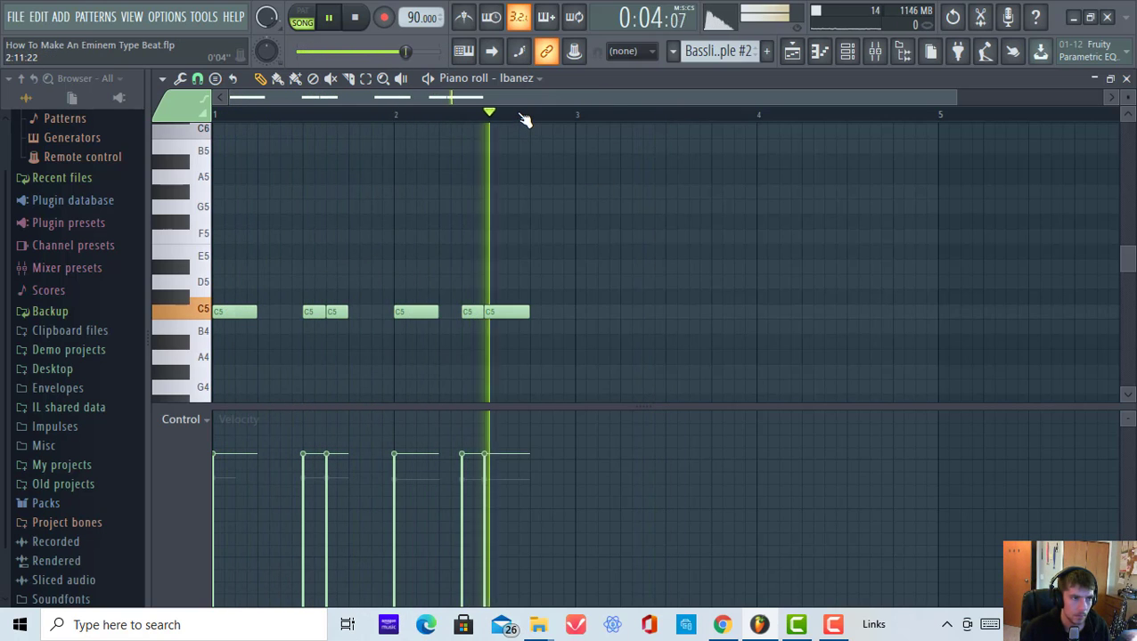
pyautogui.scroll(-2, 498, 114)
pyautogui.click(355, 17)
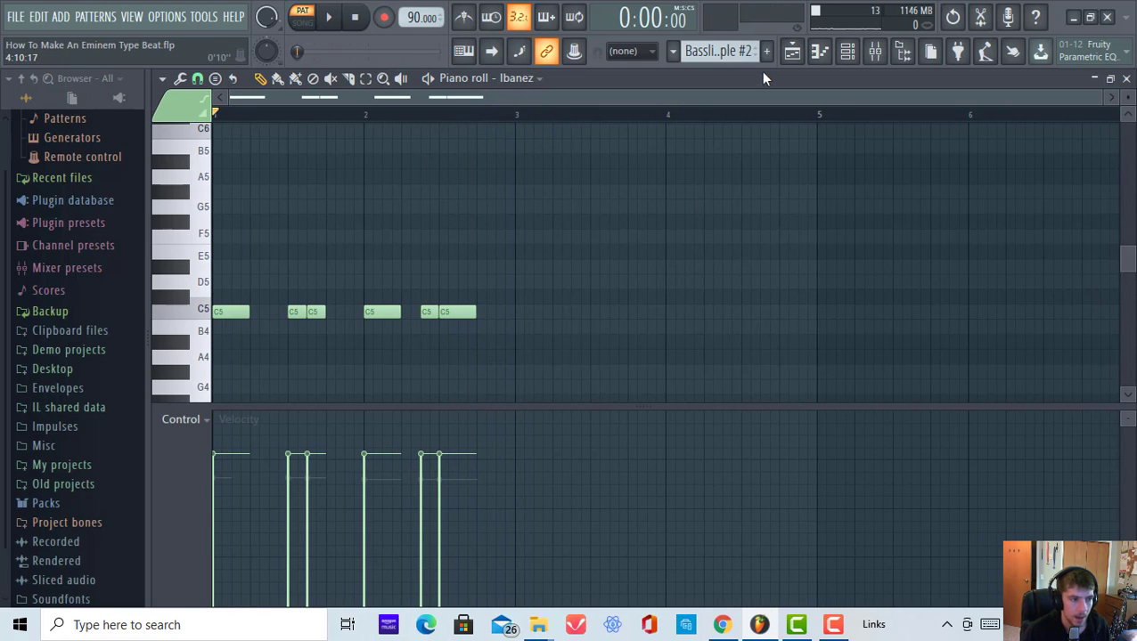
pyautogui.scroll(-1, 566, 178)
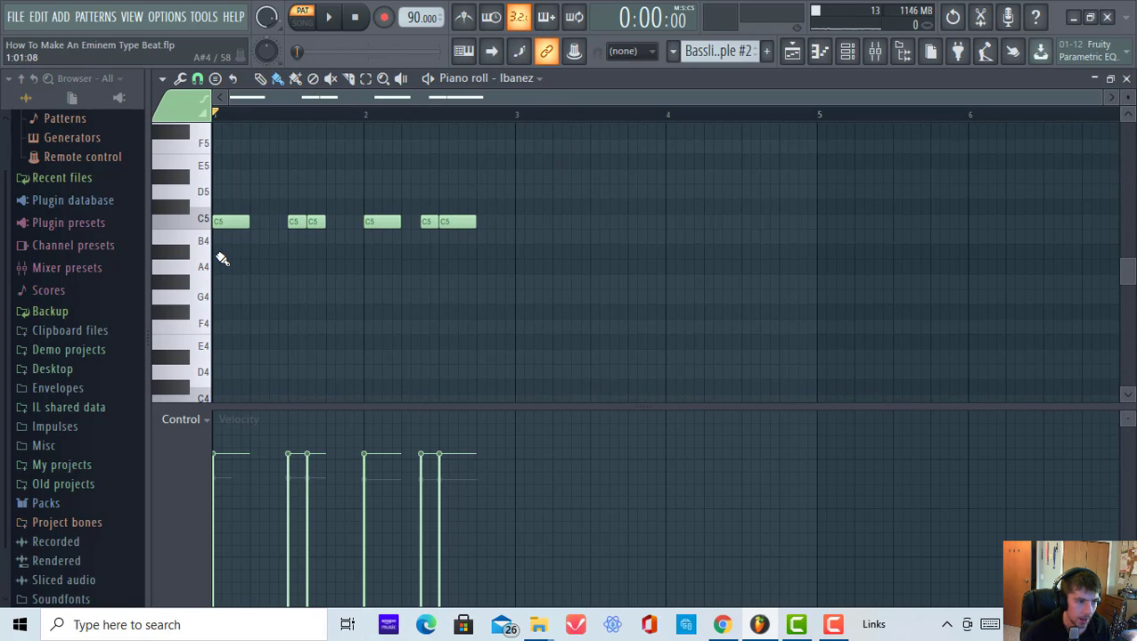
pyautogui.moveTo(216, 254)
pyautogui.mouseDown()
pyautogui.moveTo(311, 253)
pyautogui.moveTo(177, 255)
pyautogui.moveTo(501, 262)
pyautogui.moveTo(356, 253)
pyautogui.mouseUp()
pyautogui.rightClick(234, 252)
pyautogui.rightClick(270, 252)
pyautogui.rightClick(319, 254)
pyautogui.click(292, 222)
pyautogui.rightClick(265, 252)
pyautogui.rightClick(245, 253)
pyautogui.rightClick(226, 254)
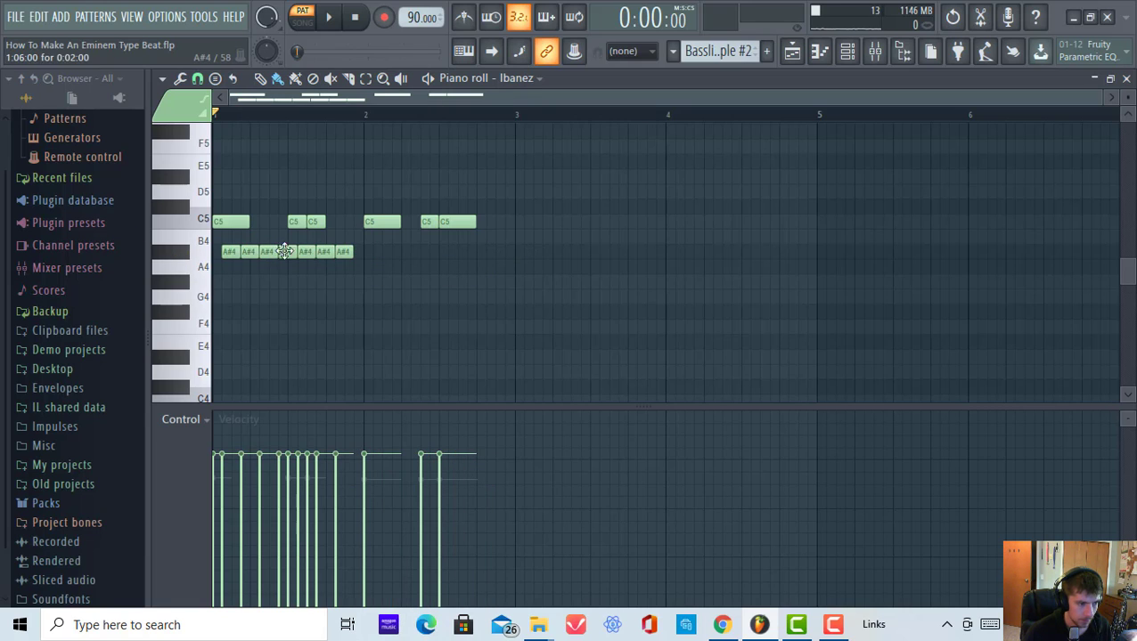
pyautogui.rightClick(324, 253)
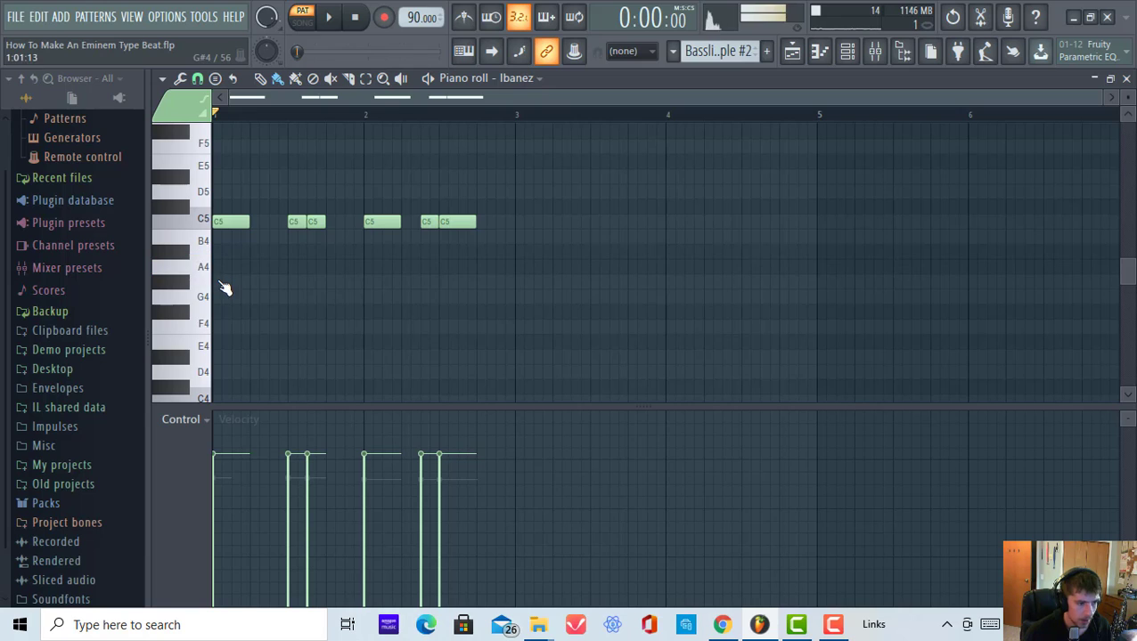
# Try an Ibanez bassline of 16 repeated two-step C5 notes across bars 1 and 2, play it in song mode and undo it.
pyautogui.moveTo(223, 282)
pyautogui.mouseDown()
pyautogui.moveTo(506, 281)
pyautogui.moveTo(362, 292)
pyautogui.mouseUp()
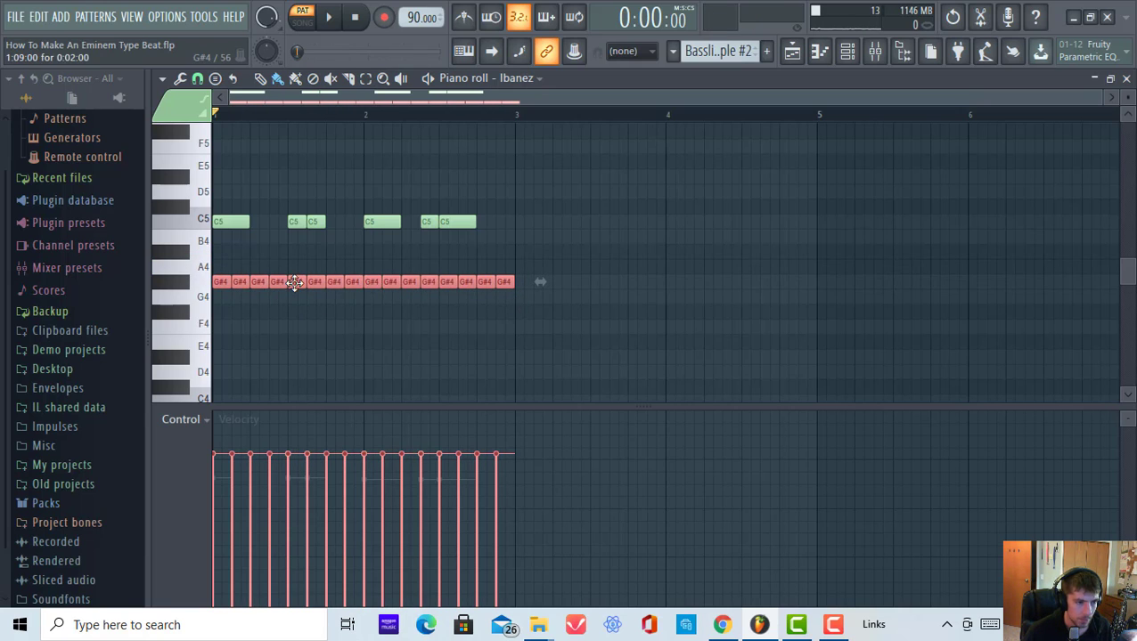
pyautogui.moveTo(294, 282); pyautogui.dragTo(292, 212)
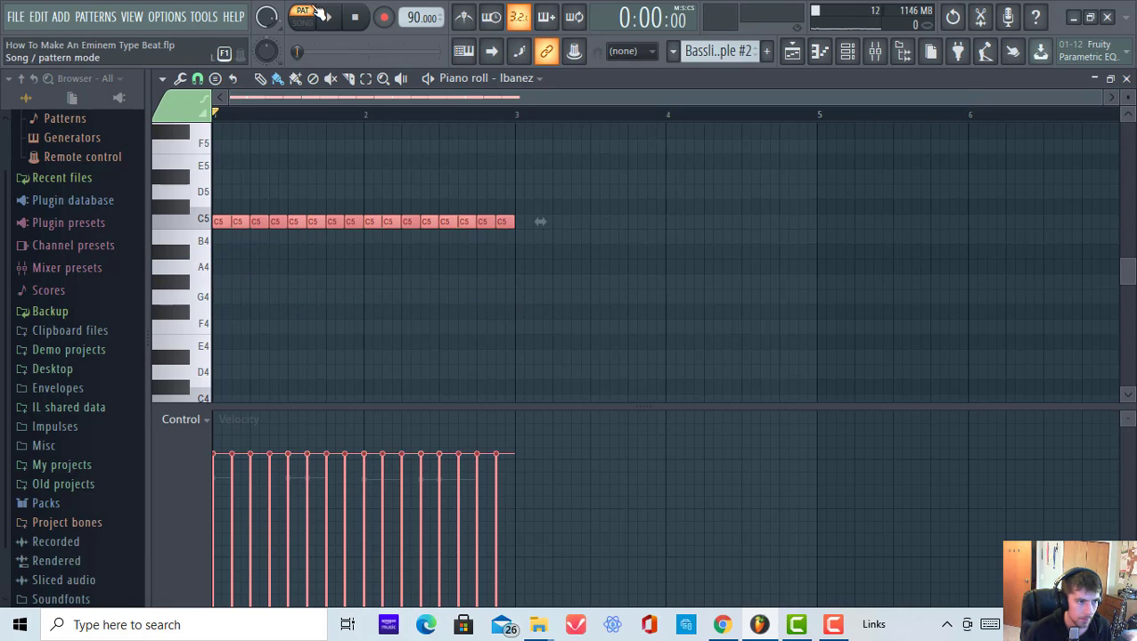
pyautogui.click(303, 19)
pyautogui.click(330, 19)
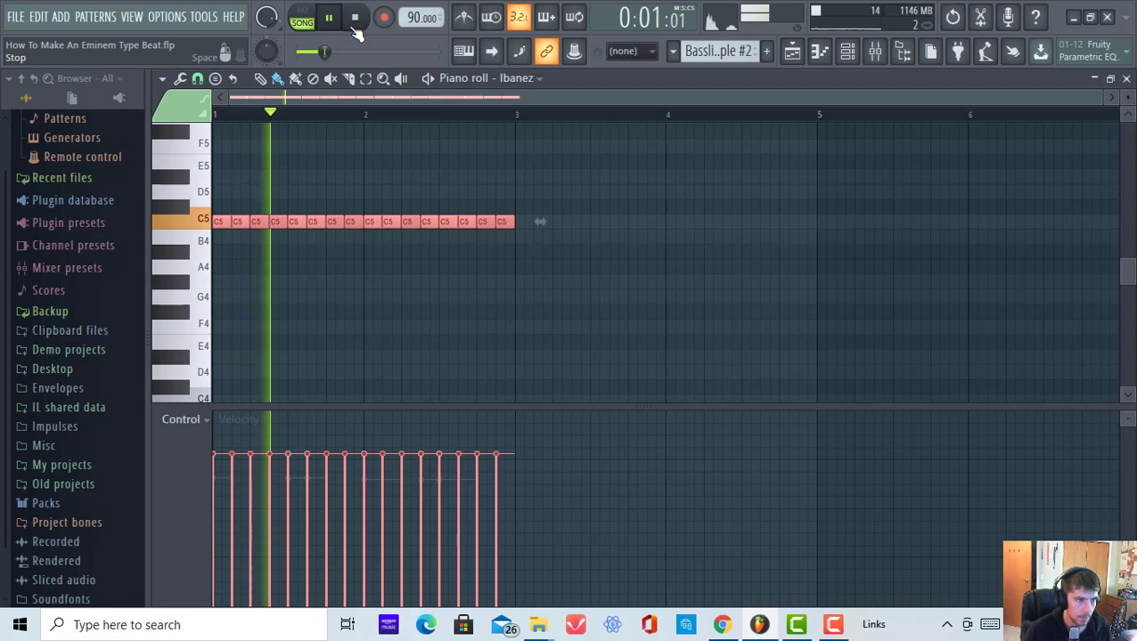
pyautogui.click(329, 18)
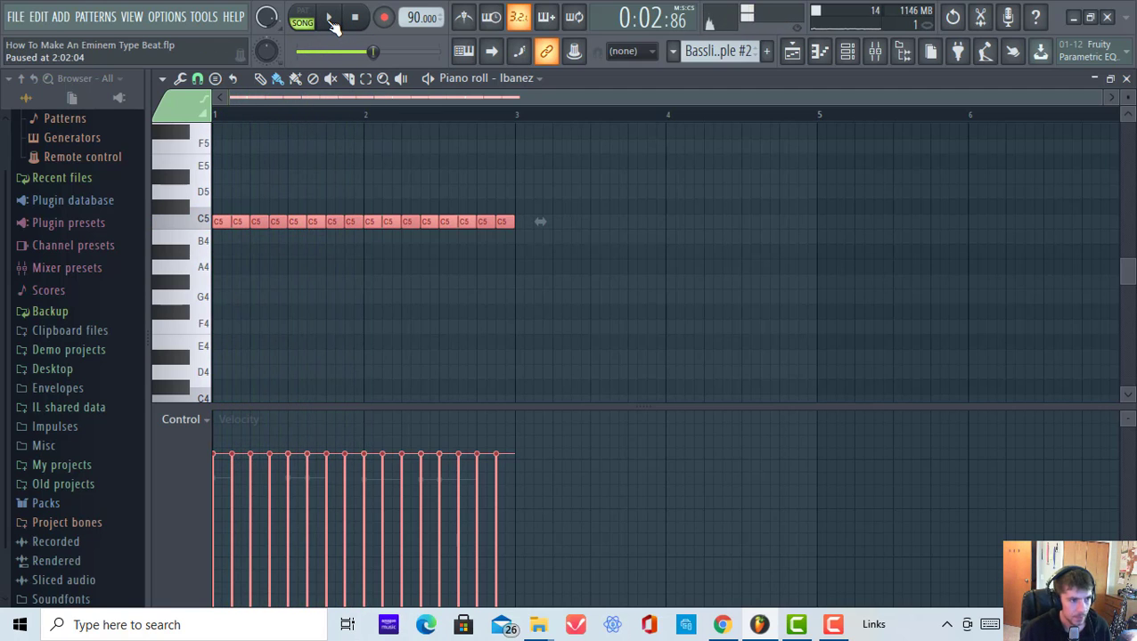
pyautogui.hotkey('ctrl', 'z')
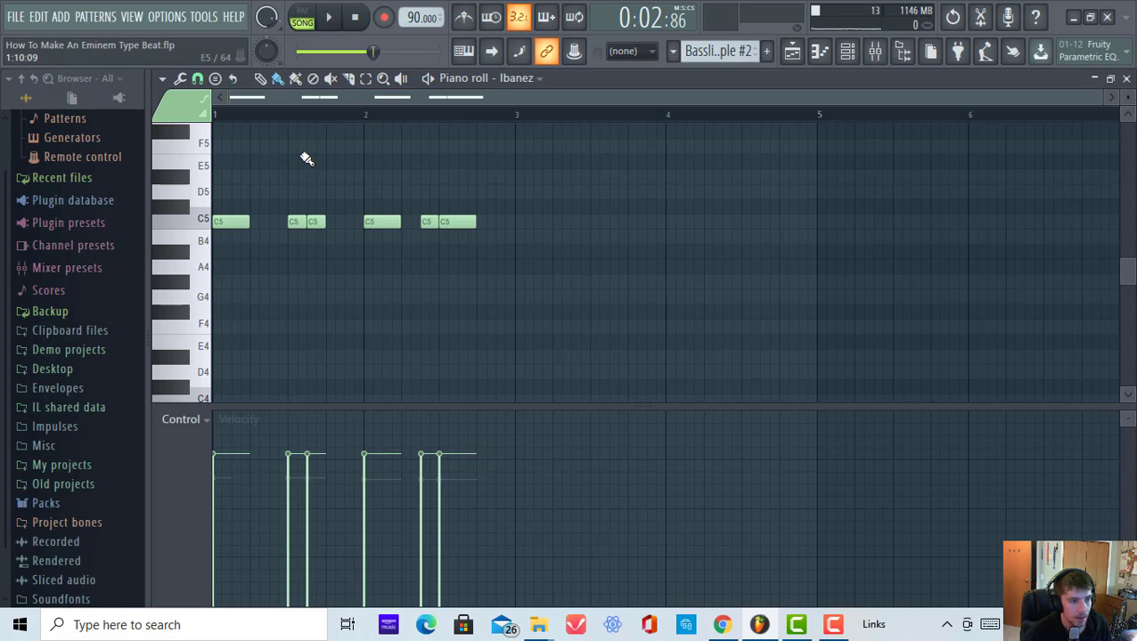
# Place the Muted Guitar 2 melody example pattern on Track 3, aligned to the start of bar 1.
pyautogui.click(278, 79)
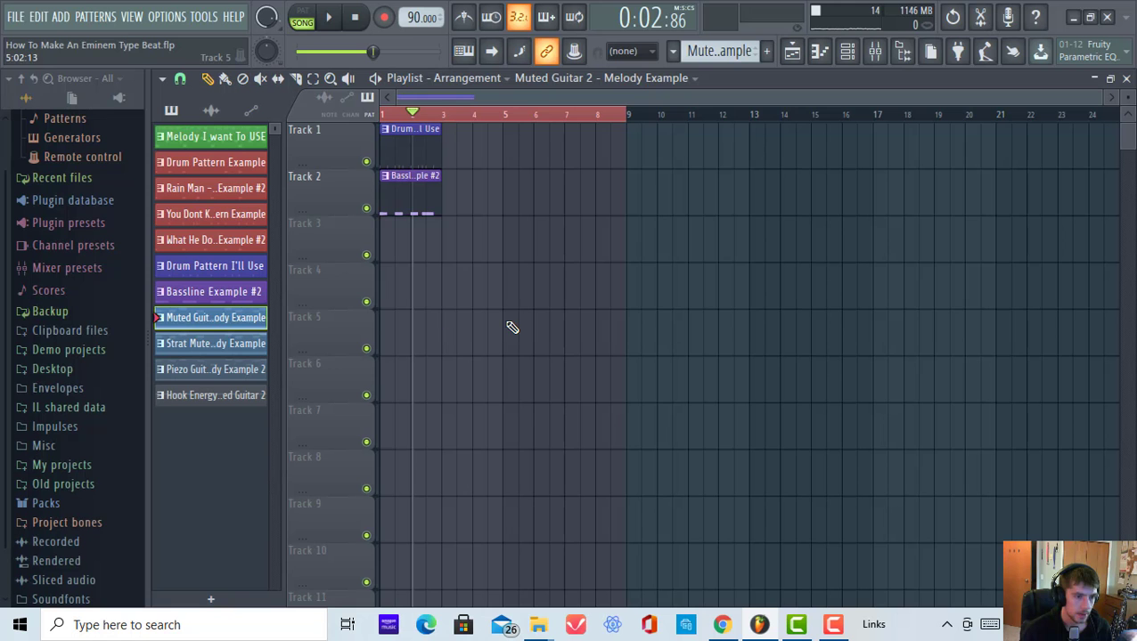
pyautogui.click(439, 252)
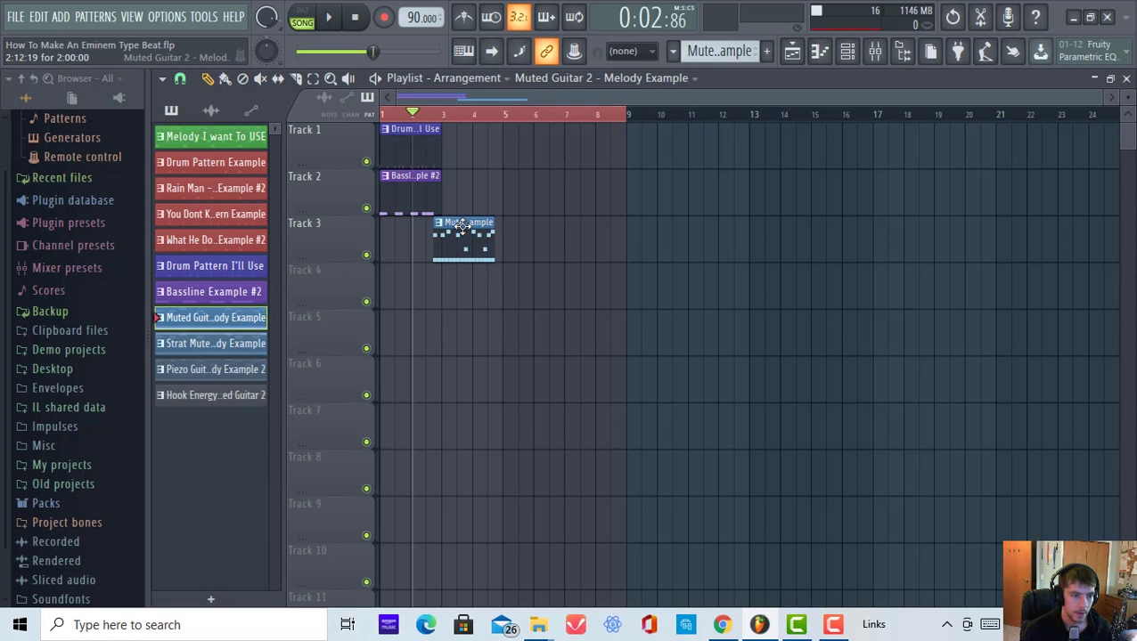
pyautogui.moveTo(461, 226); pyautogui.dragTo(408, 226)
# Clear the Muted Guitar 2 channel's notes from its melody example pattern and return to the playlist.
pyautogui.click(847, 51)
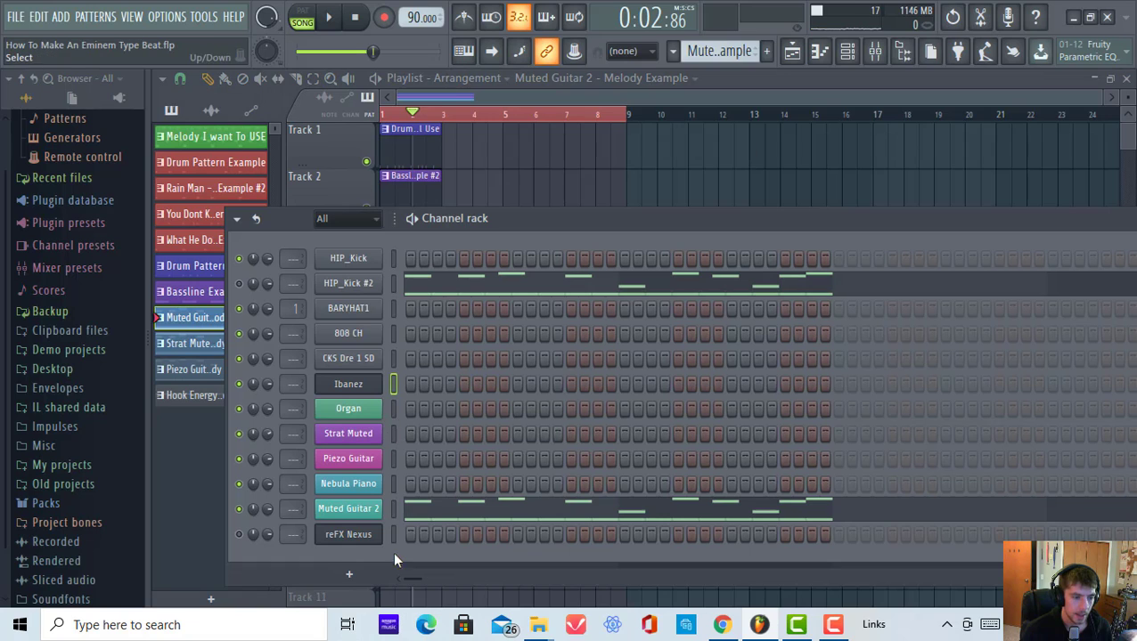
pyautogui.rightClick(376, 515)
pyautogui.click(570, 366)
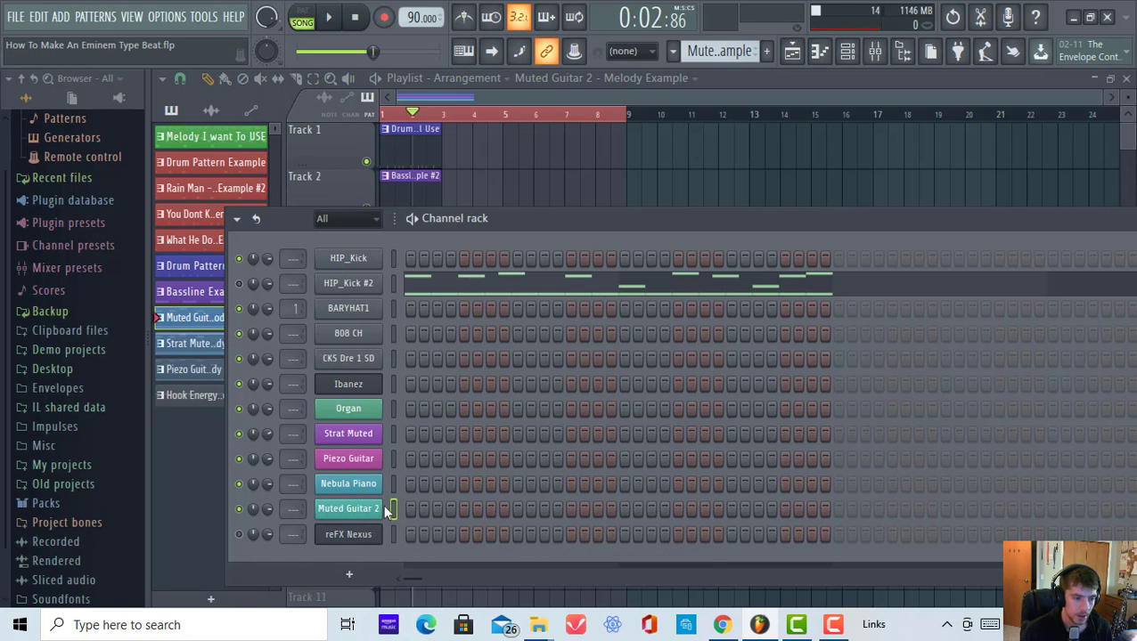
pyautogui.rightClick(376, 510)
pyautogui.click(357, 508)
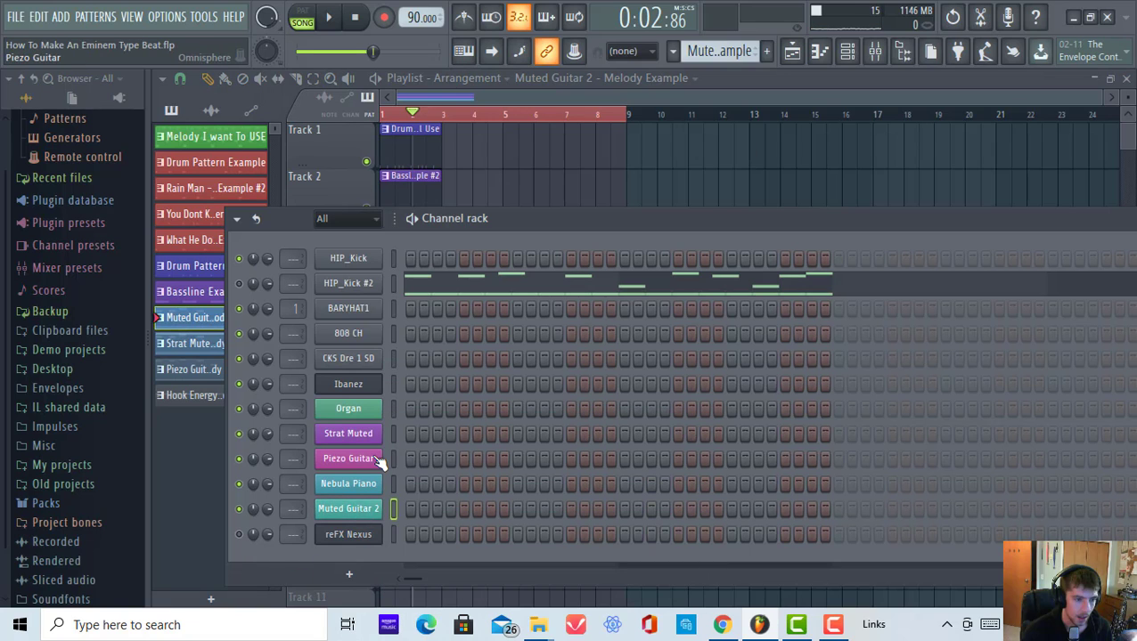
pyautogui.rightClick(361, 508)
pyautogui.click(670, 186)
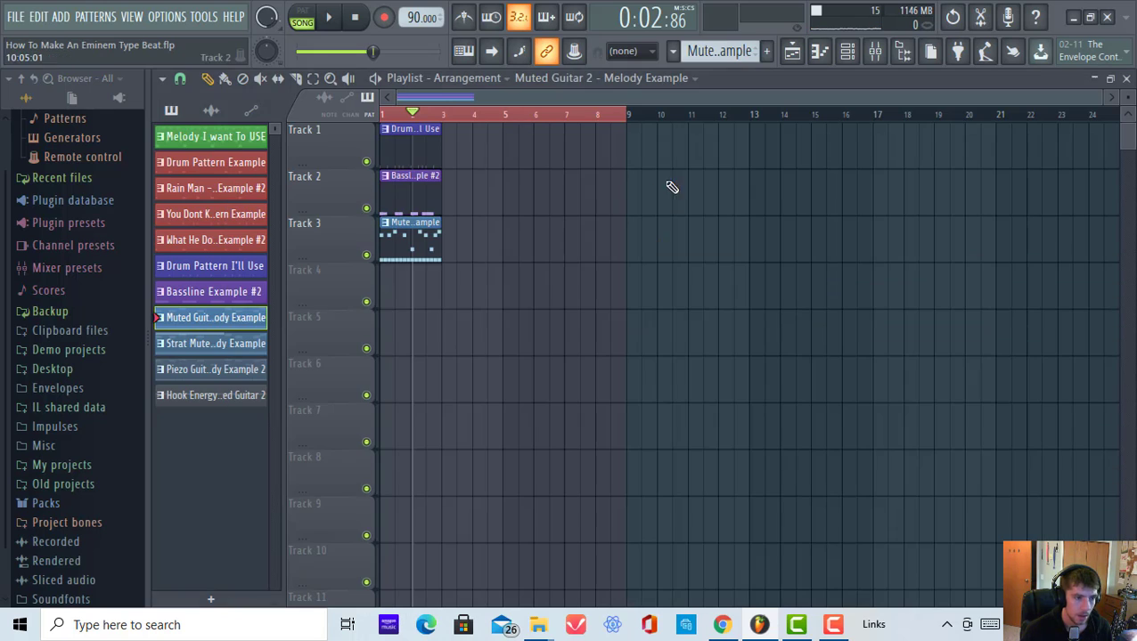
# Replace the Muted Guitar clip on Track 3 with the Piezo Guitar Melody Example 2 pattern, starting at bar 1.
pyautogui.click(234, 345)
pyautogui.click(238, 369)
pyautogui.click(398, 287)
pyautogui.rightClick(397, 247)
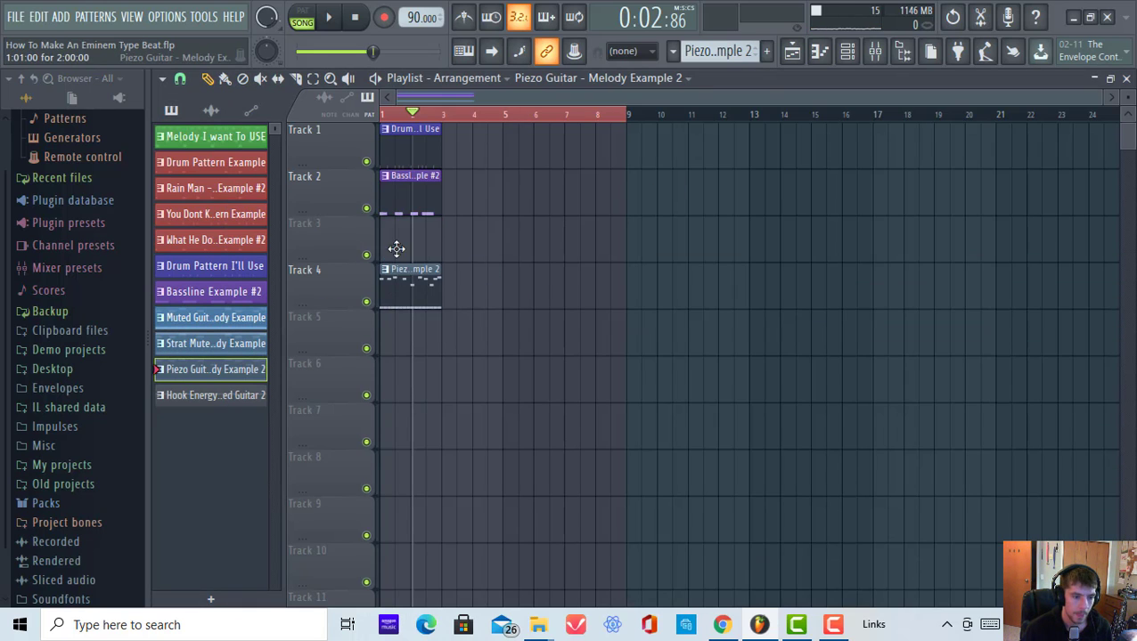
pyautogui.moveTo(398, 284); pyautogui.dragTo(401, 239)
# Clear the existing Piezo Guitar channel notes from the Melody Example 2 pattern.
pyautogui.click(849, 55)
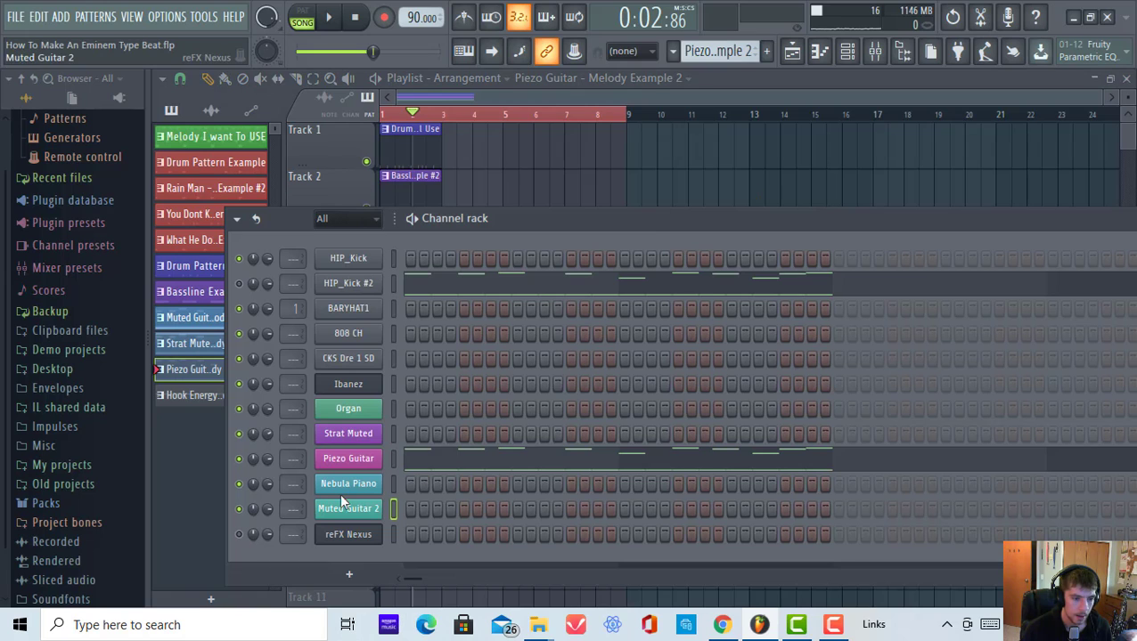
pyautogui.rightClick(369, 459)
pyautogui.click(633, 365)
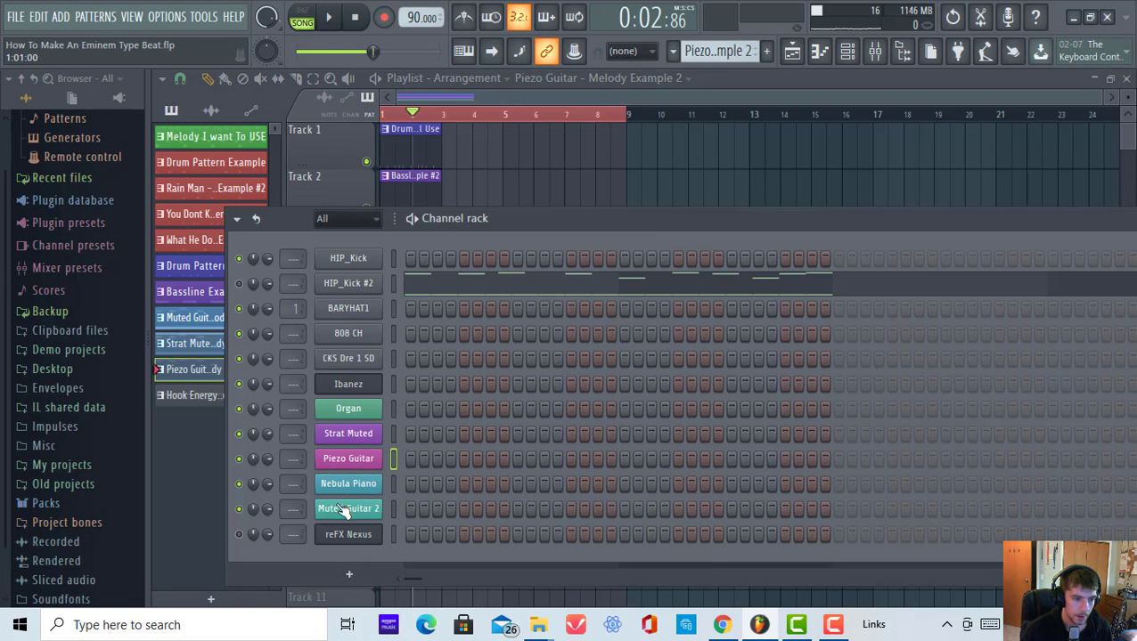
# Fill bars 1 and 2 of the Piezo Guitar piano roll with 16 repeated two-step C3 notes.
pyautogui.rightClick(367, 463)
pyautogui.click(474, 368)
pyautogui.scroll(-5, 389, 312)
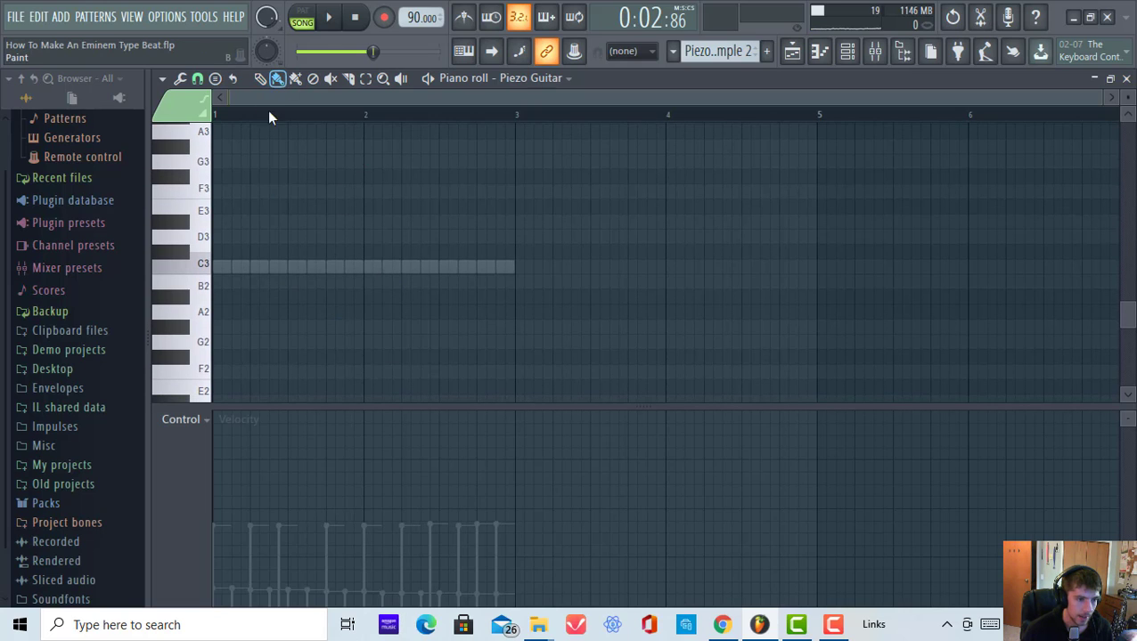
pyautogui.moveTo(224, 270)
pyautogui.mouseDown()
pyautogui.moveTo(365, 272)
pyautogui.moveTo(501, 294)
pyautogui.mouseUp()
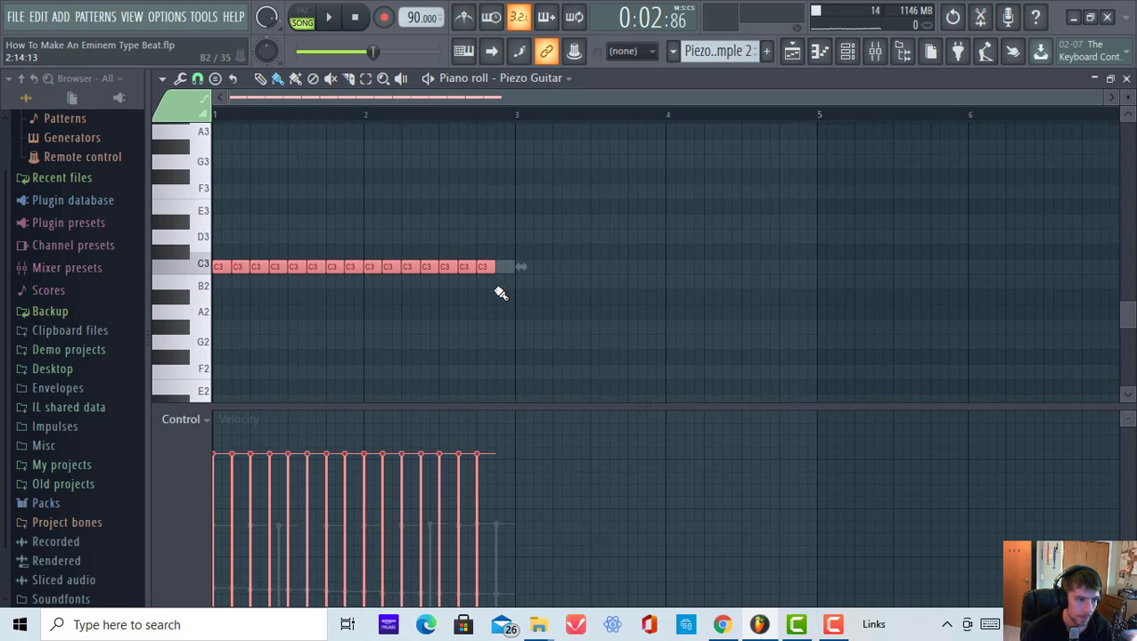
# Draw Piezo Guitar notes G4, G4, G#4 and G4 at steps 1, 5, 9 and 13 of bar 1, plus D#4 at bar 2.
pyautogui.scroll(6, 357, 325)
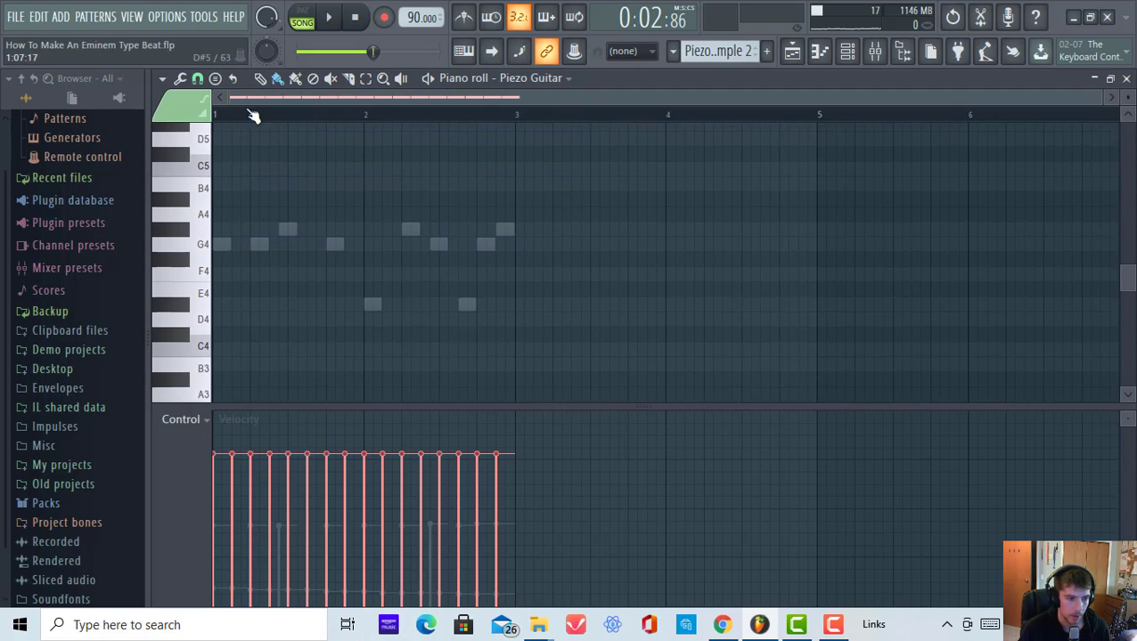
pyautogui.click(260, 80)
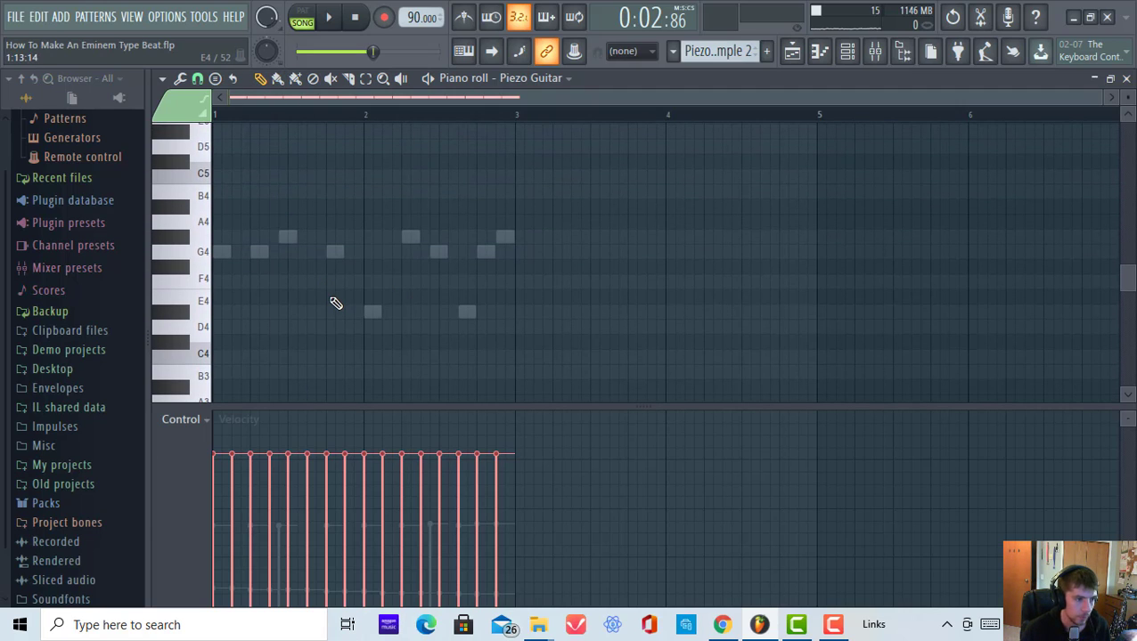
pyautogui.click(222, 252)
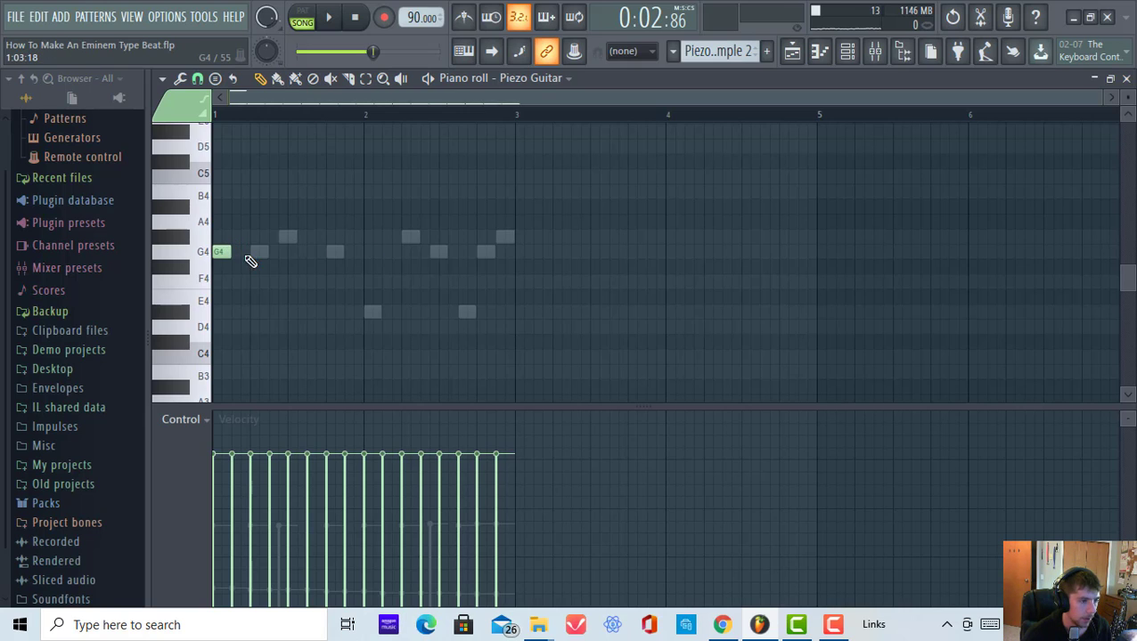
pyautogui.click(256, 252)
pyautogui.click(281, 238)
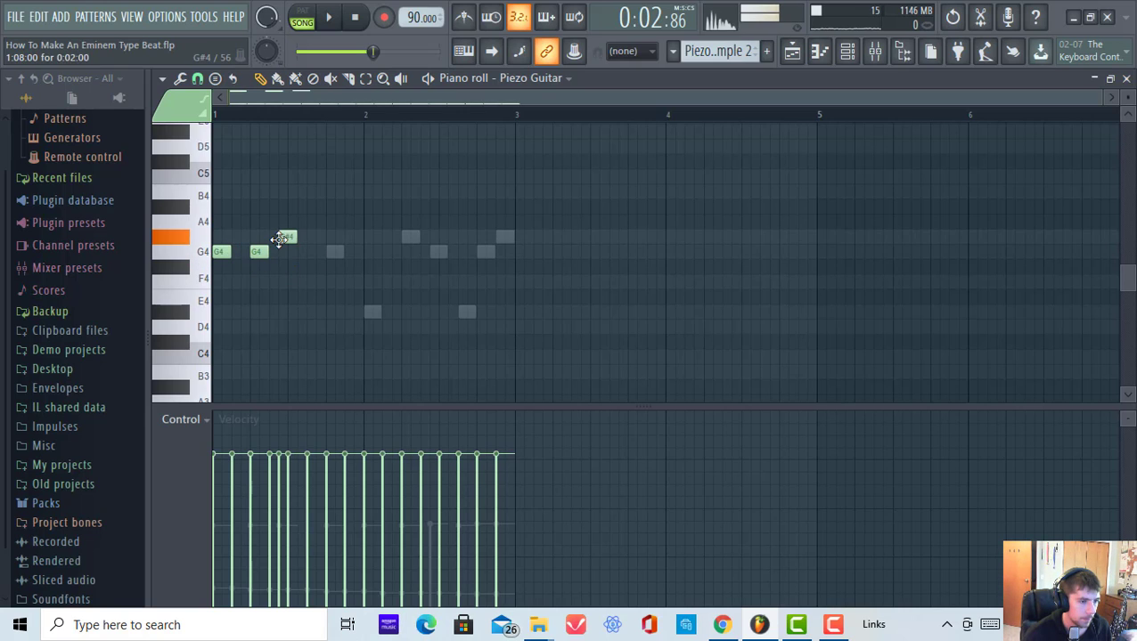
pyautogui.moveTo(319, 252); pyautogui.dragTo(338, 256)
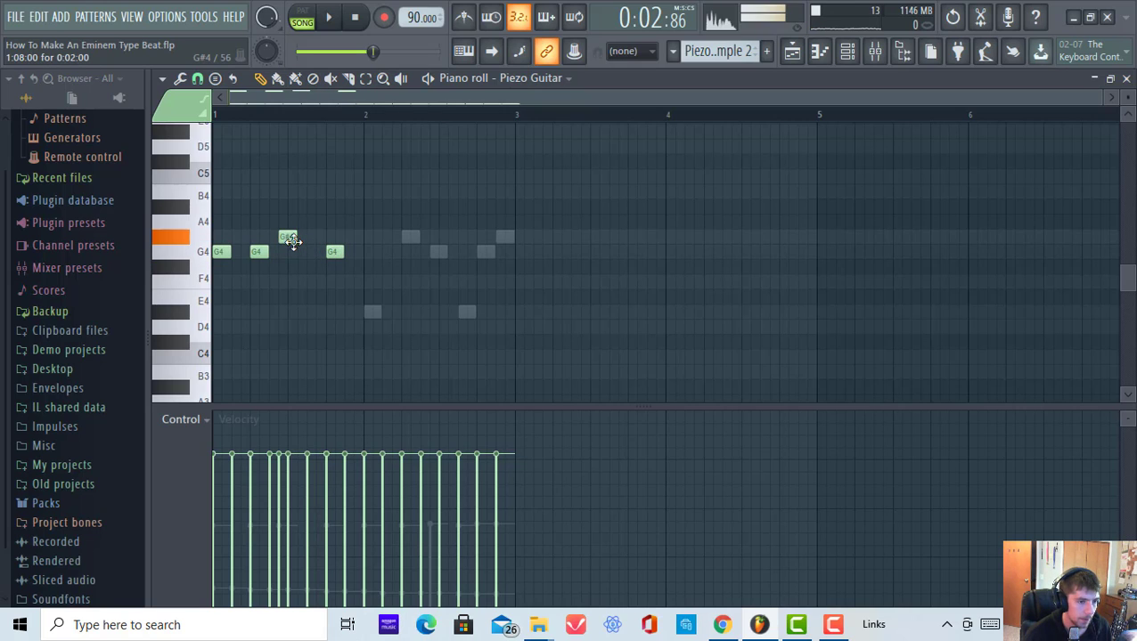
pyautogui.click(361, 314)
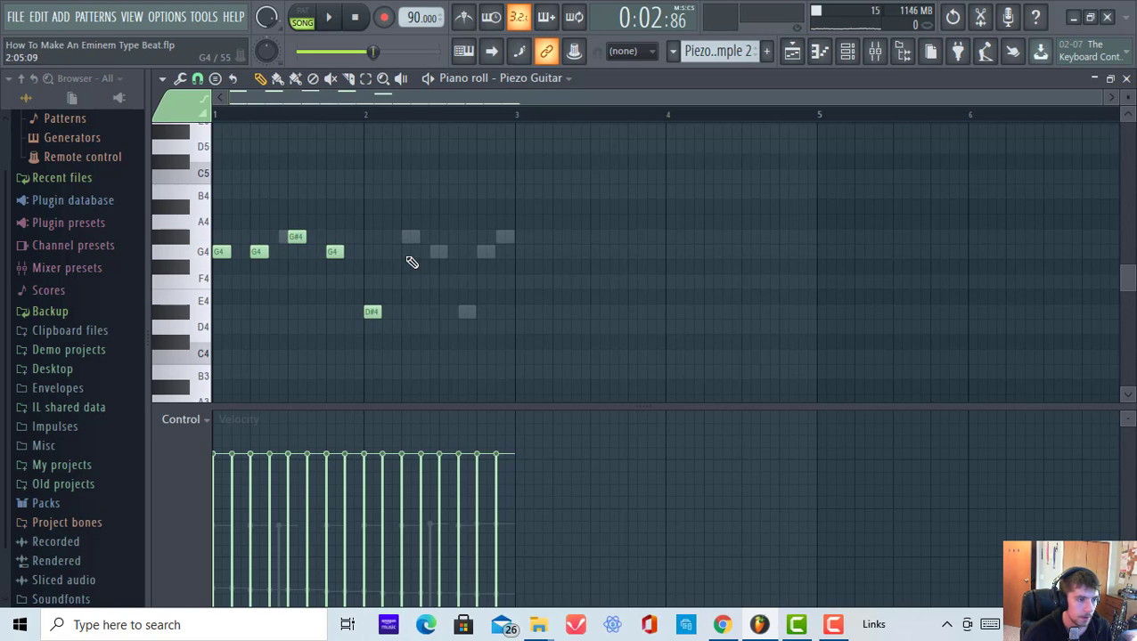
# Play back the melody, stop it, and add D#4, G4 and D#4 notes at steps 5, 8 and 11 of bar 2.
pyautogui.click(330, 19)
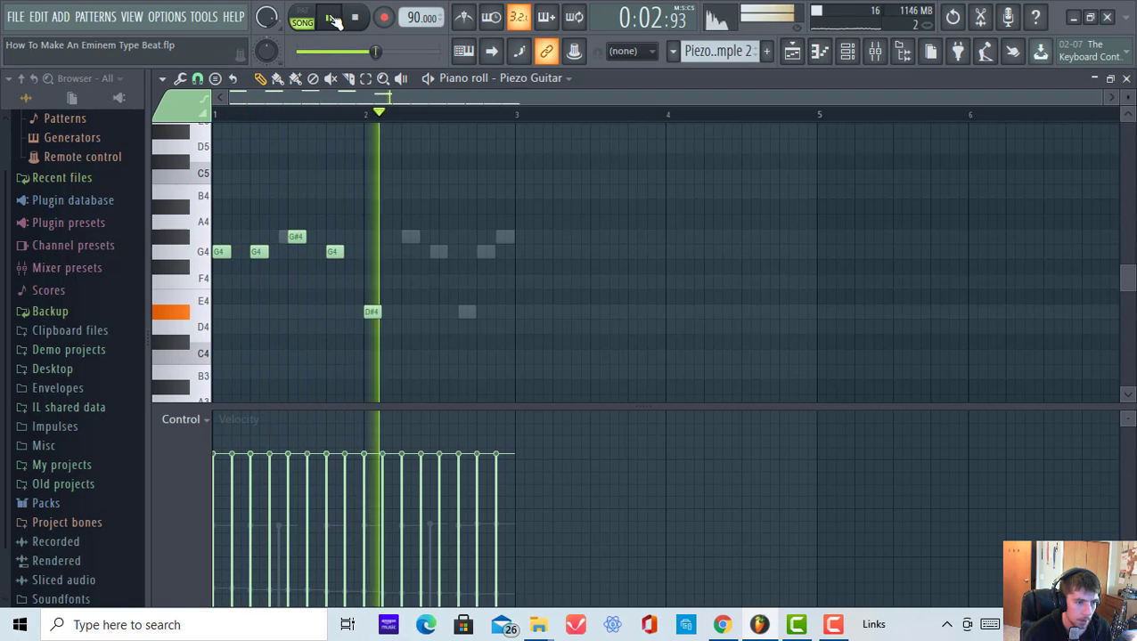
pyautogui.press('space')
pyautogui.click(405, 313)
pyautogui.click(436, 251)
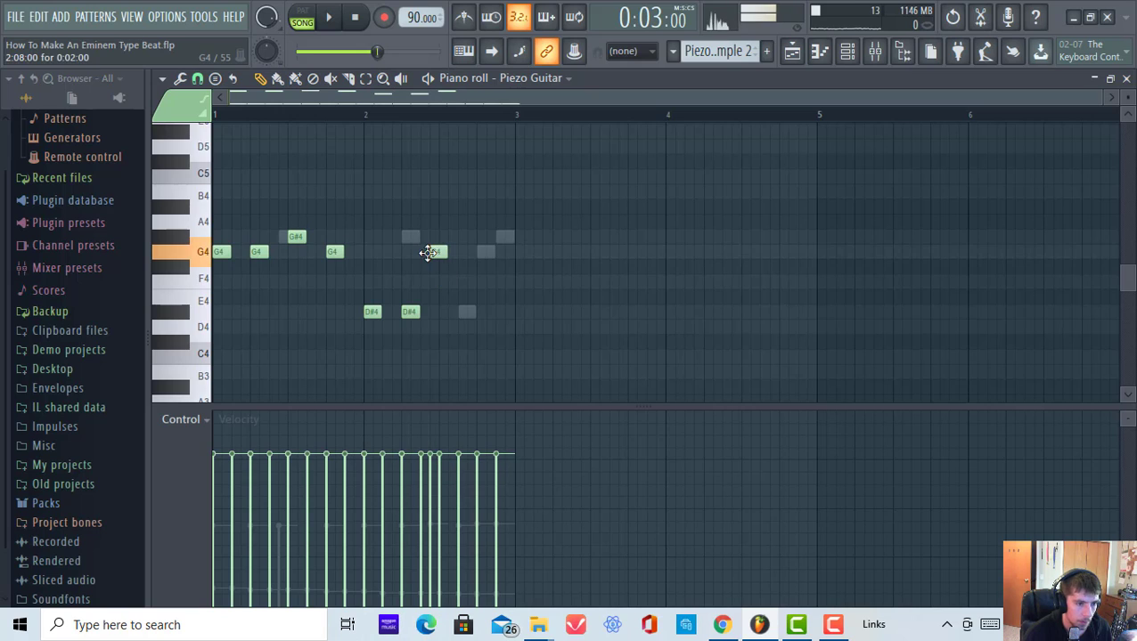
pyautogui.click(462, 312)
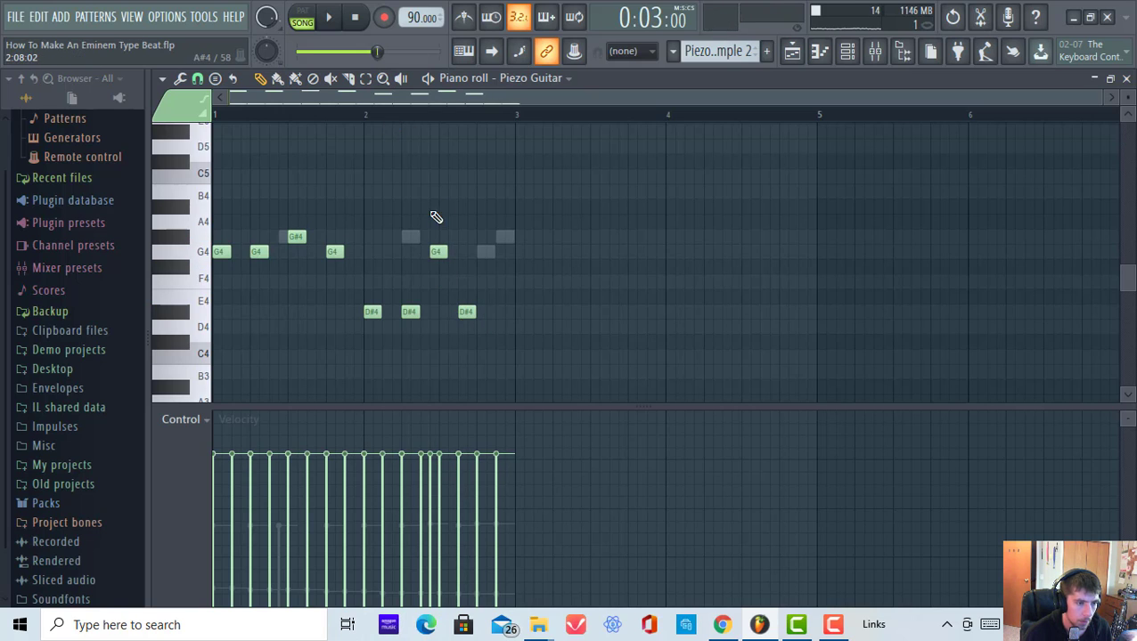
# Try moving bar 2's G4 one step later and its last D#4 two steps later while playing the song.
pyautogui.moveTo(434, 255); pyautogui.dragTo(447, 259)
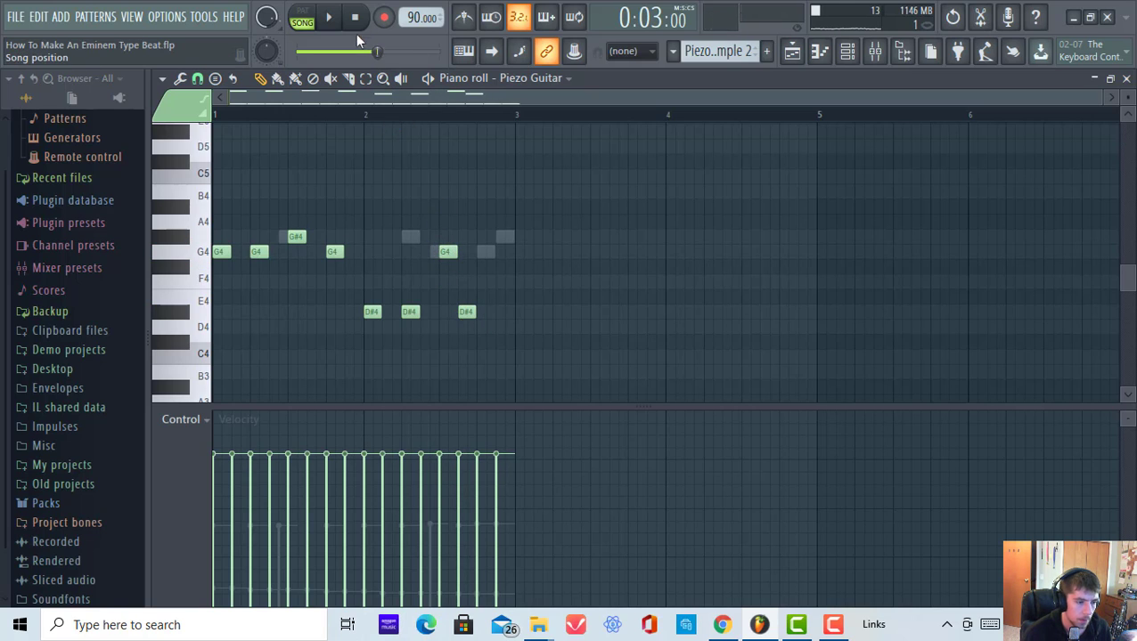
pyautogui.click(352, 22)
pyautogui.press('space')
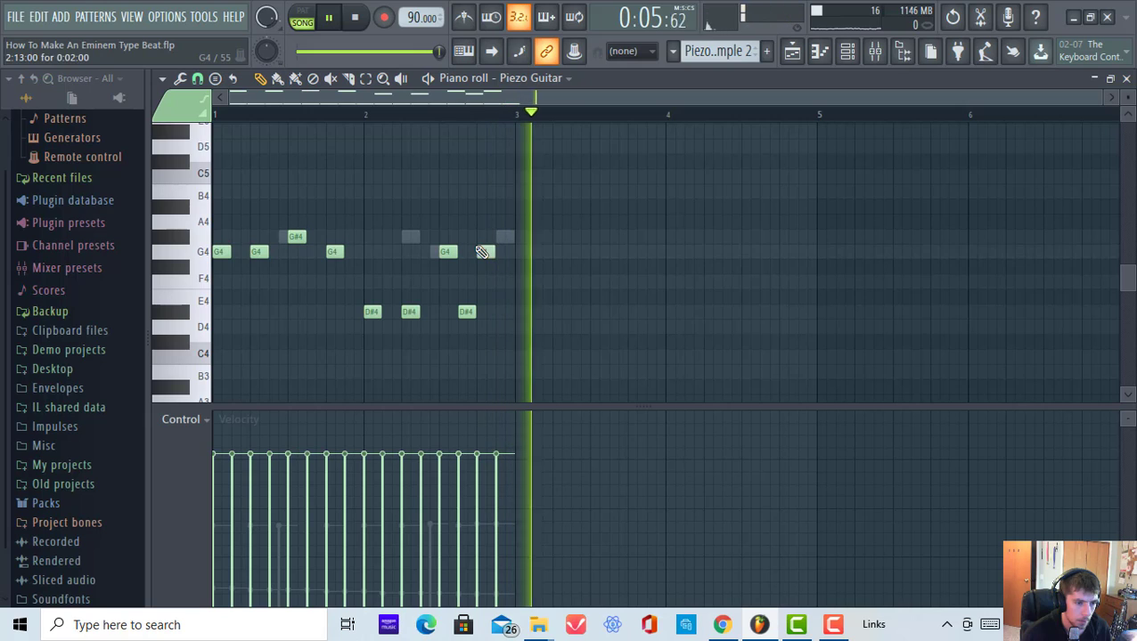
pyautogui.moveTo(467, 312)
pyautogui.mouseDown()
pyautogui.moveTo(480, 324)
pyautogui.moveTo(486, 308)
pyautogui.mouseUp()
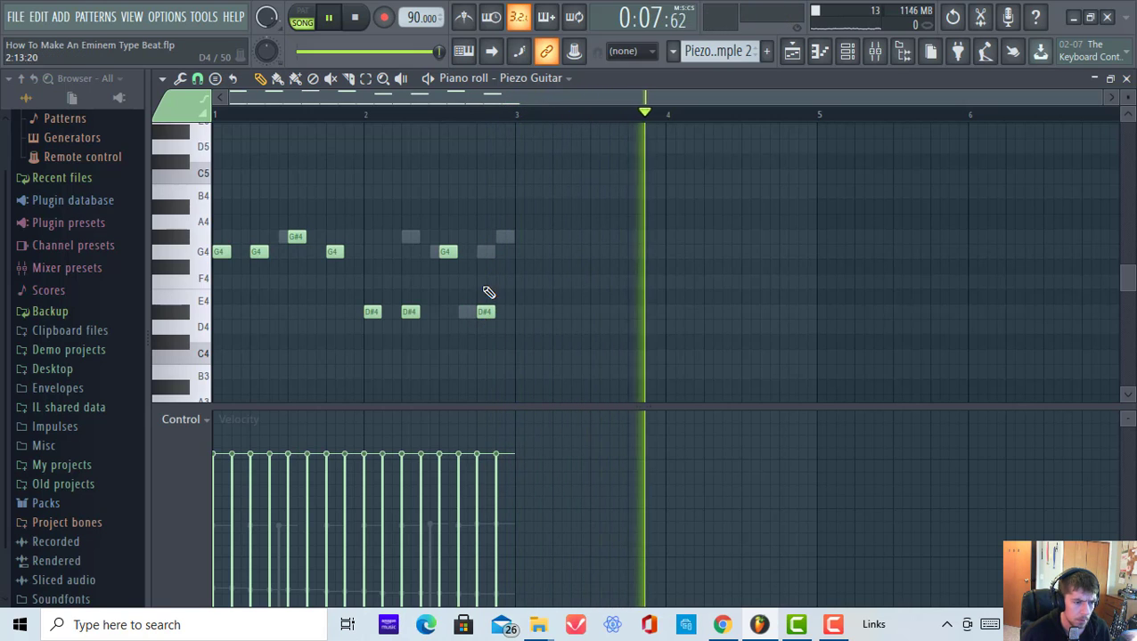
# Replay from bar 2 and move bar 2's G4 and bar 1's G#4 one step earlier, each to step 8.
pyautogui.click(424, 113)
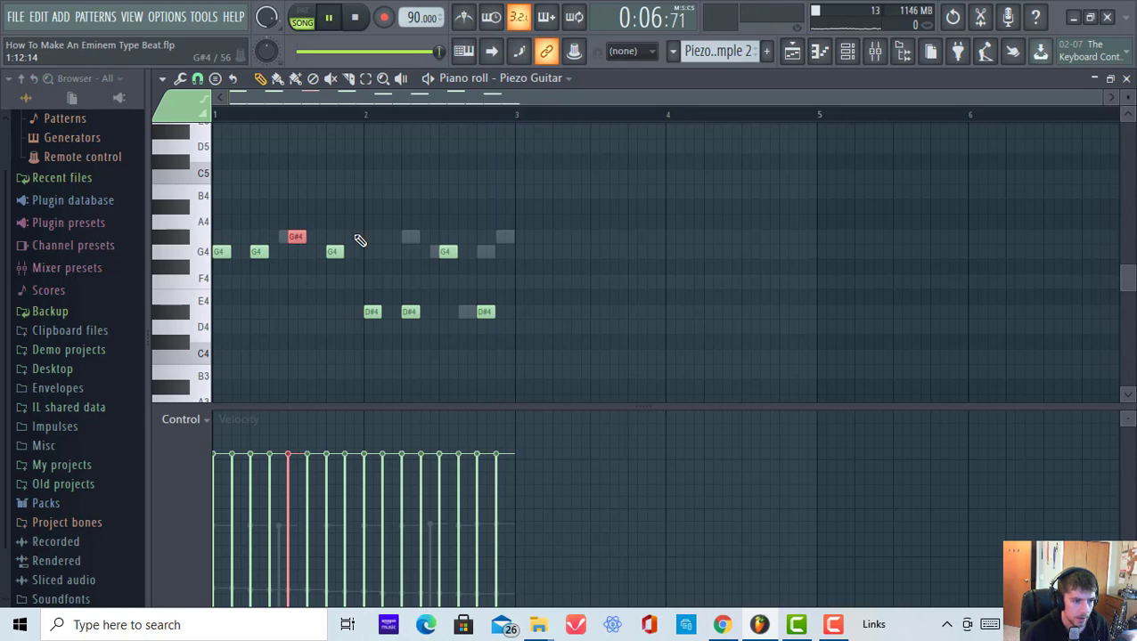
pyautogui.moveTo(447, 250); pyautogui.dragTo(439, 254)
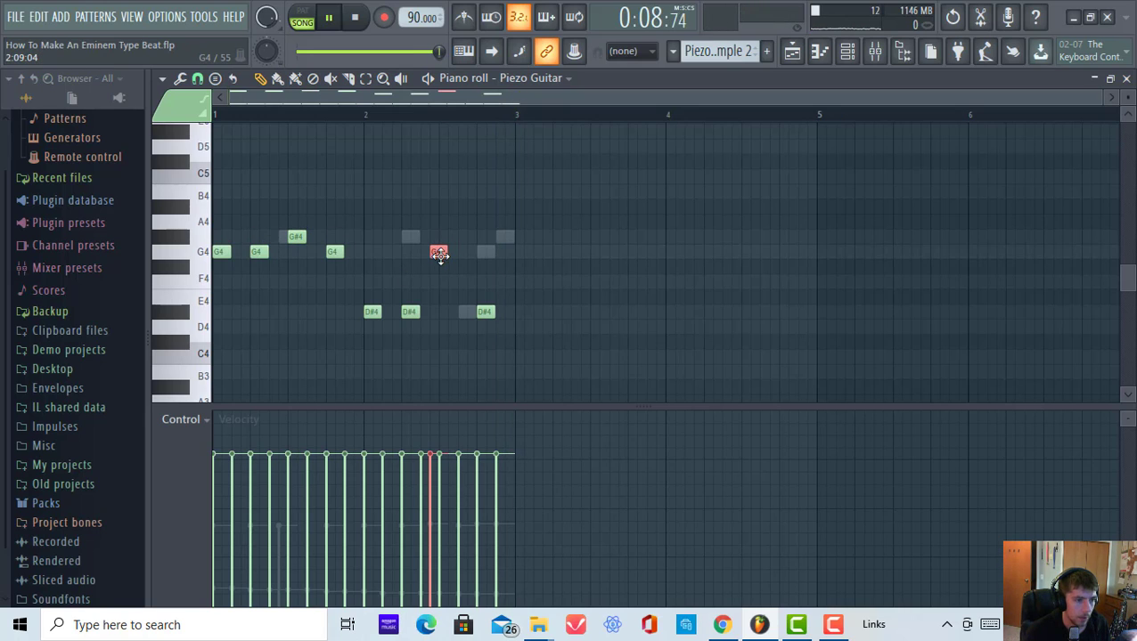
pyautogui.moveTo(299, 238); pyautogui.dragTo(291, 237)
# Play the song, try the last D#4 two steps earlier at step 11 of bar 2, and replay that part.
pyautogui.click(326, 17)
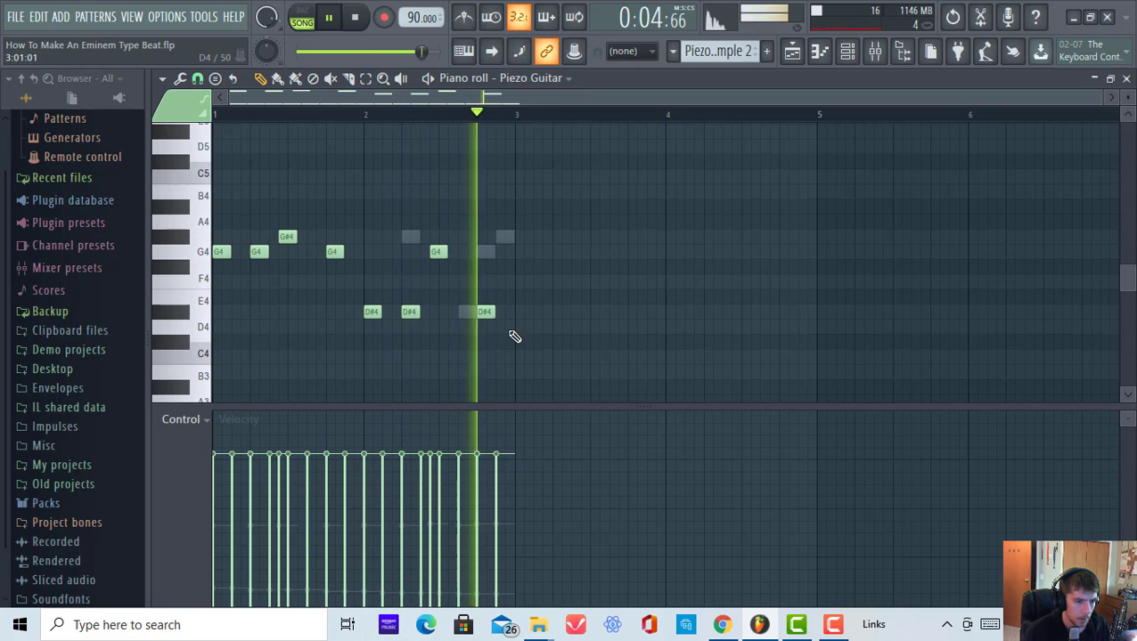
pyautogui.moveTo(484, 313); pyautogui.dragTo(464, 324)
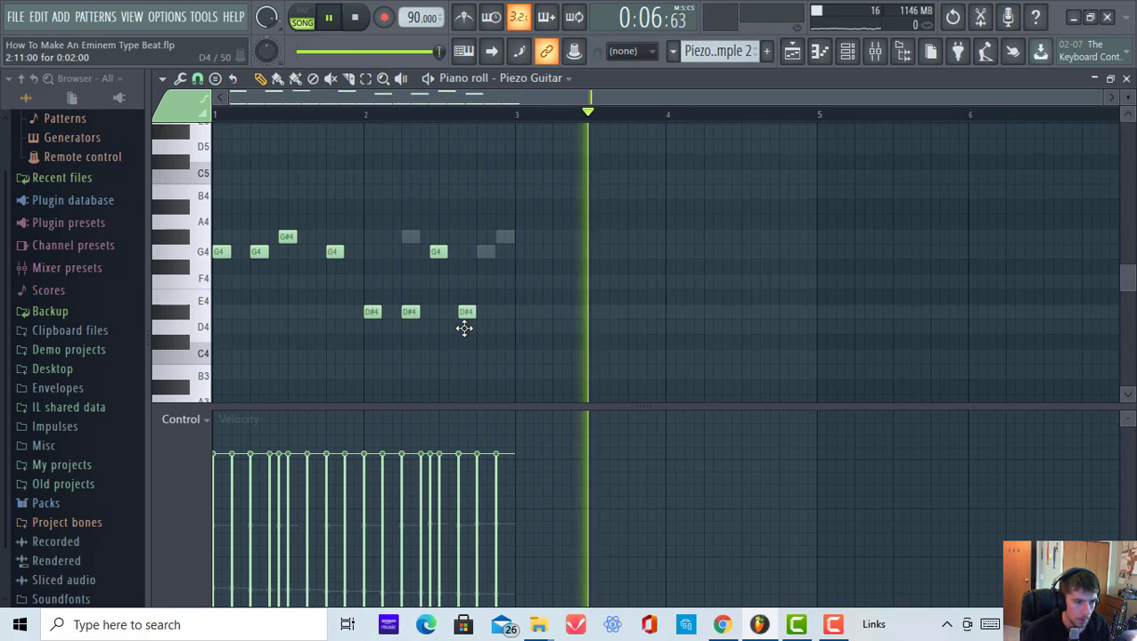
pyautogui.click(413, 114)
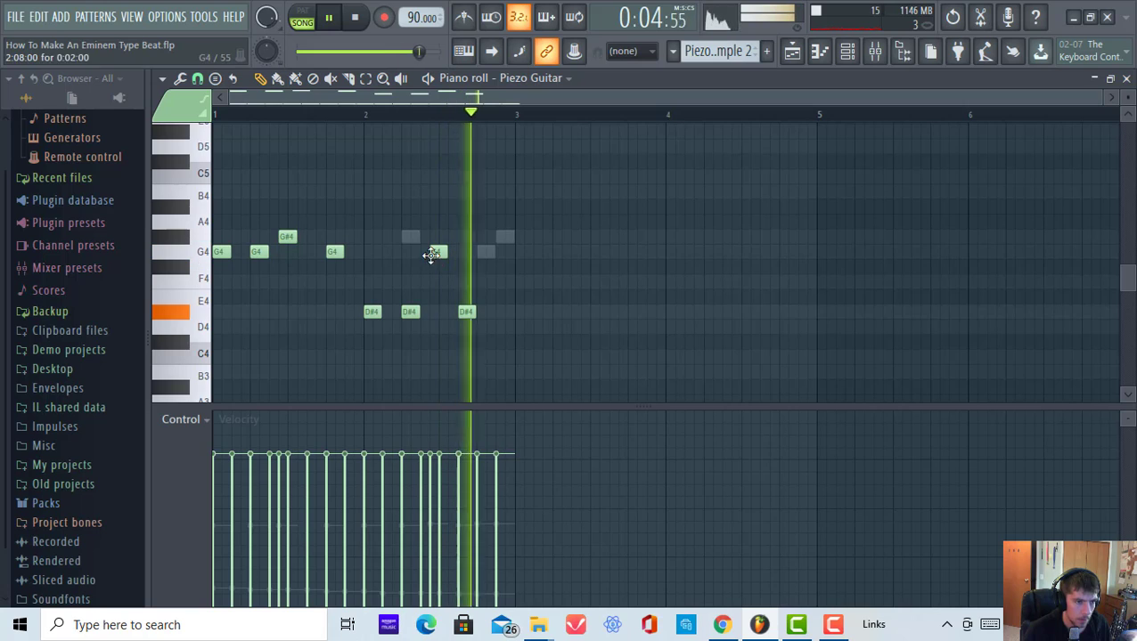
# Add a D#4 note at step 13 of bar 2, replay the phrase, and delete the D#4 at step 11.
pyautogui.click(485, 313)
pyautogui.click(431, 114)
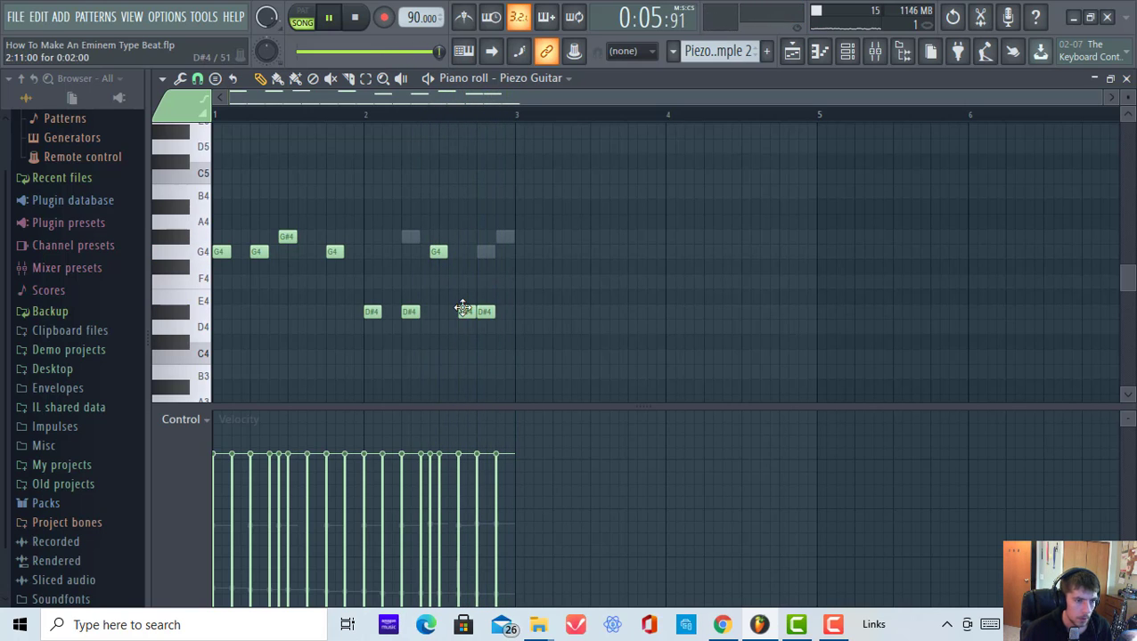
pyautogui.click(403, 113)
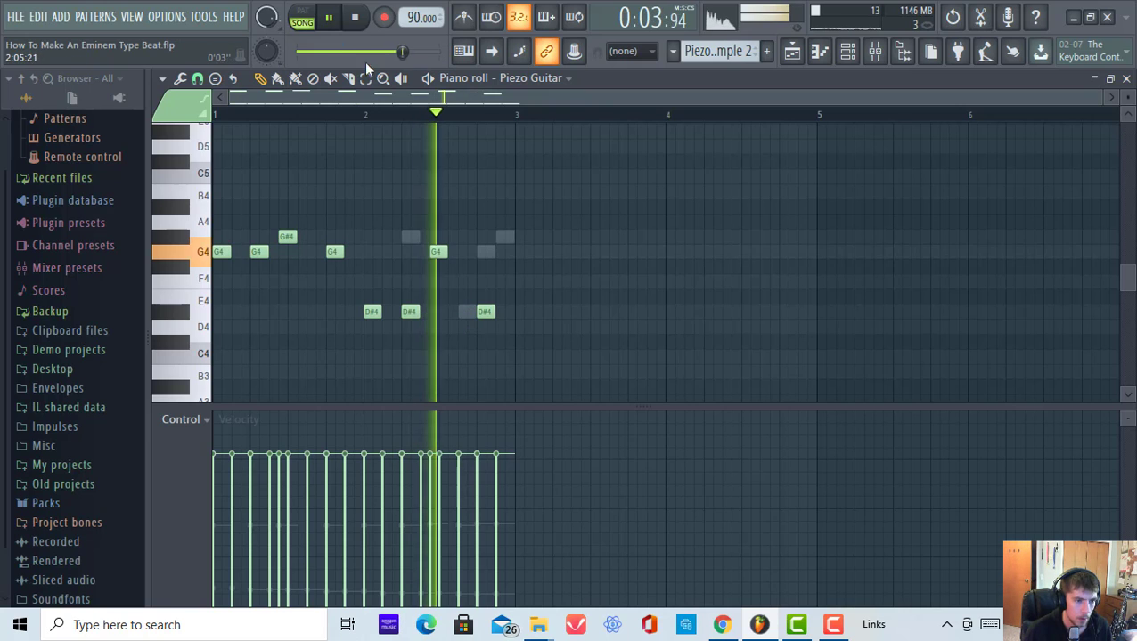
# Add a G#4 note at step 15 of bar 2 and replay the end of the phrase.
pyautogui.click(499, 237)
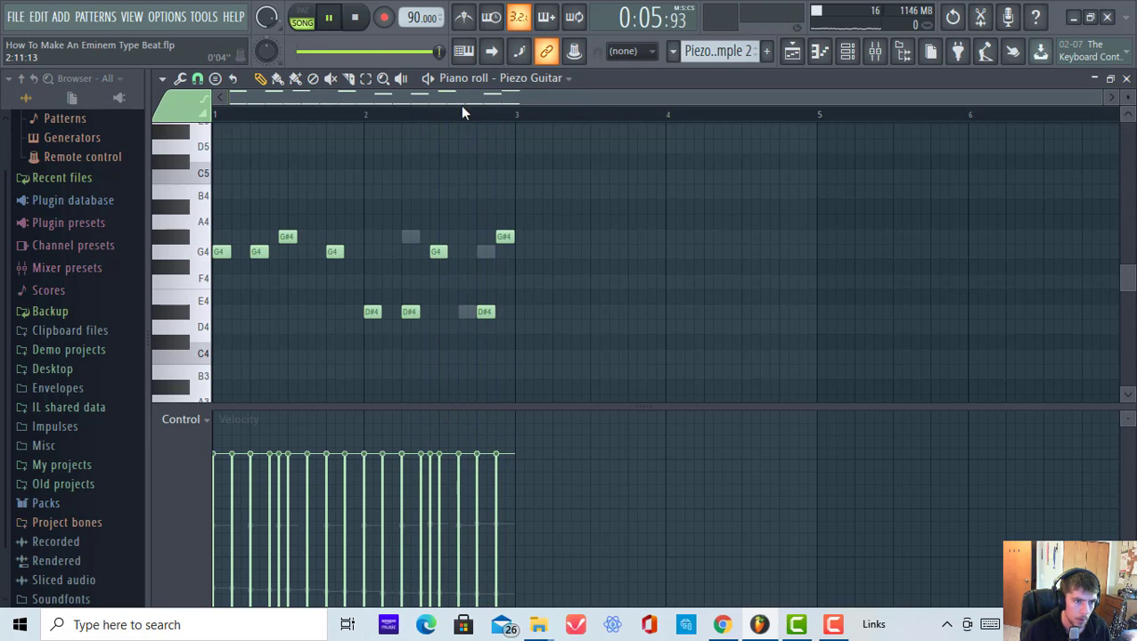
pyautogui.click(462, 114)
pyautogui.click(437, 114)
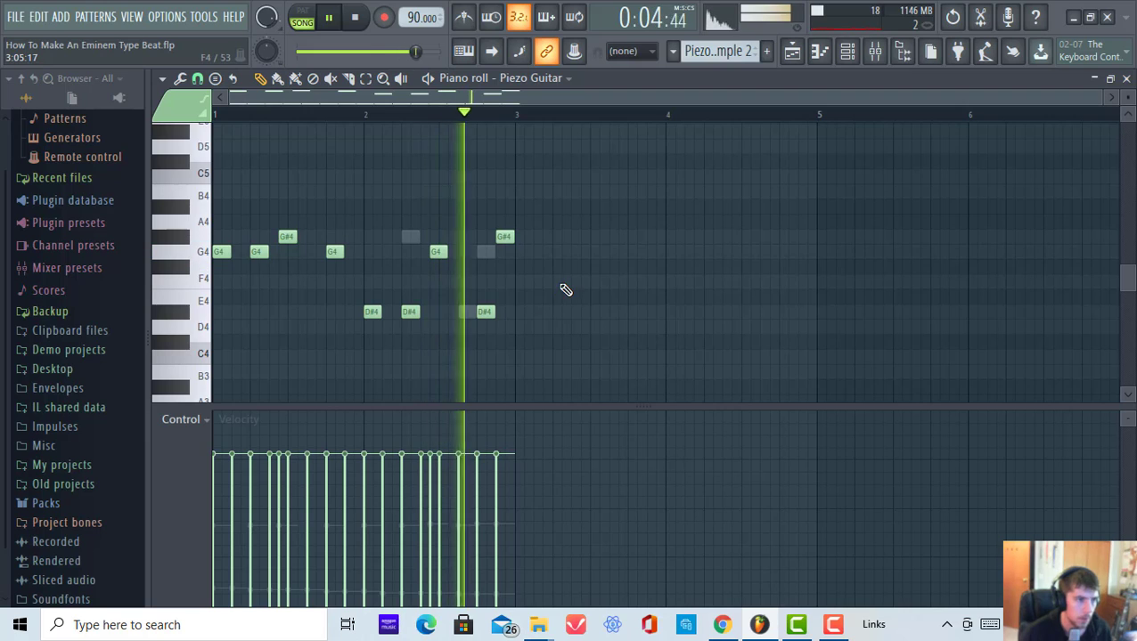
# Play the Piezo Guitar pattern on its own in pattern mode, stop it, and review the low C3 notes.
pyautogui.click(309, 24)
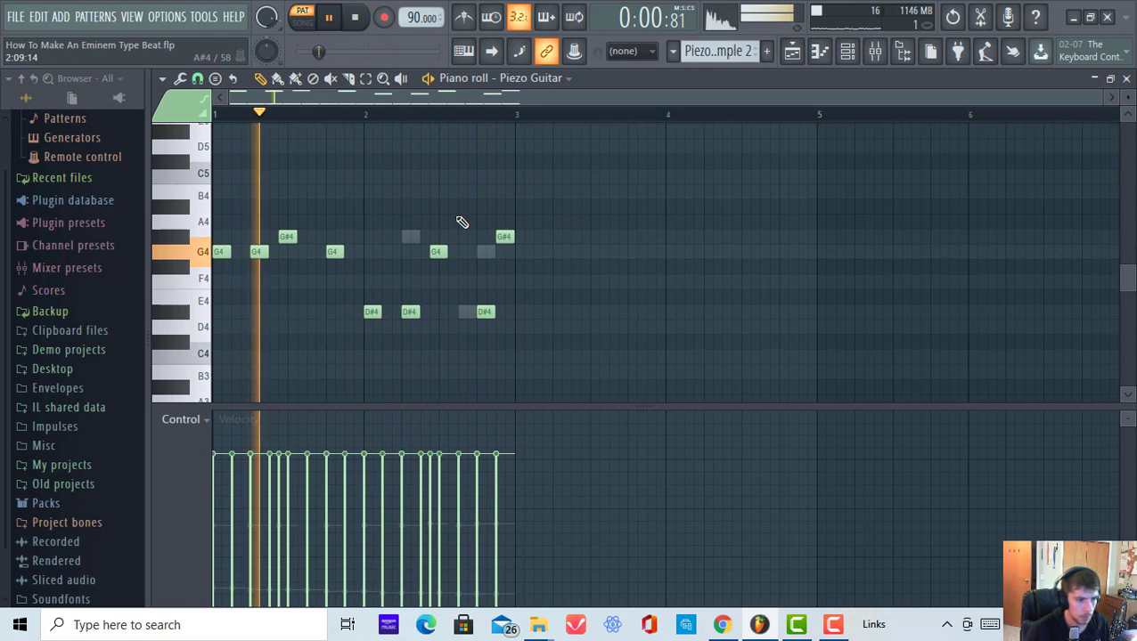
pyautogui.click(332, 20)
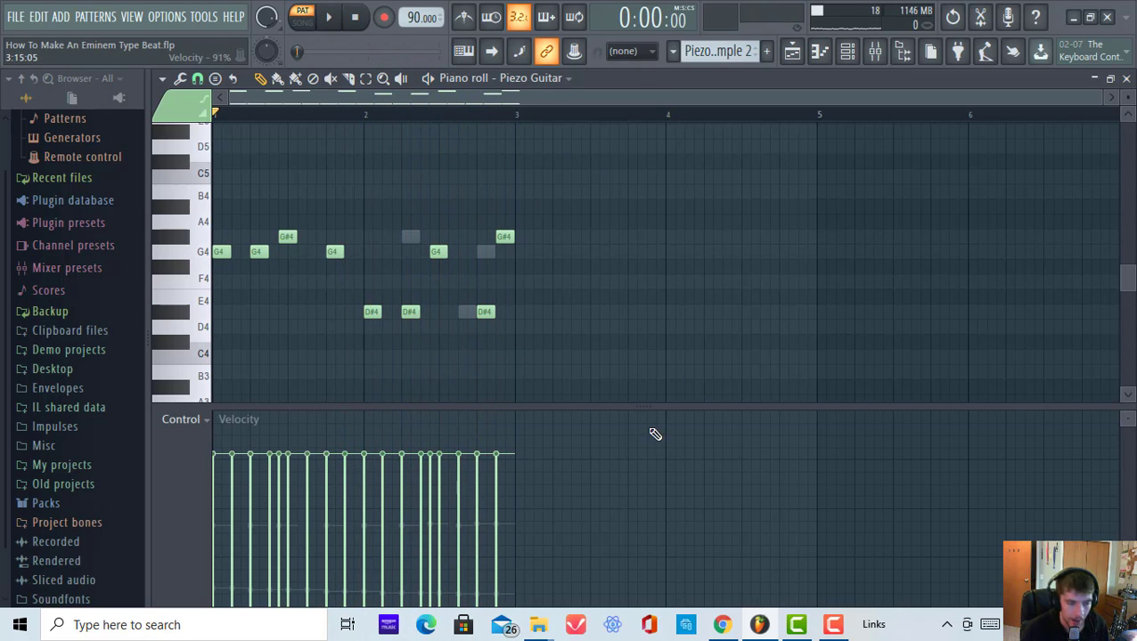
pyautogui.scroll(-4, 527, 291)
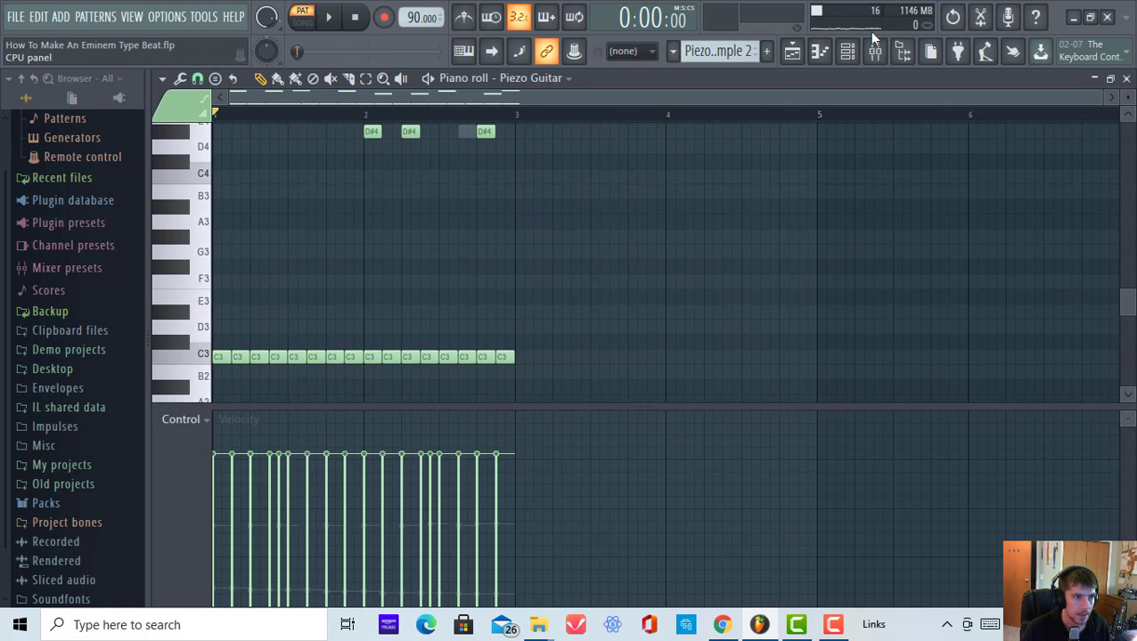
# Play the arrangement in song mode to hear the drums, bassline and Piezo Guitar melody together, and stop it.
pyautogui.click(792, 51)
pyautogui.click(302, 16)
pyautogui.click(328, 16)
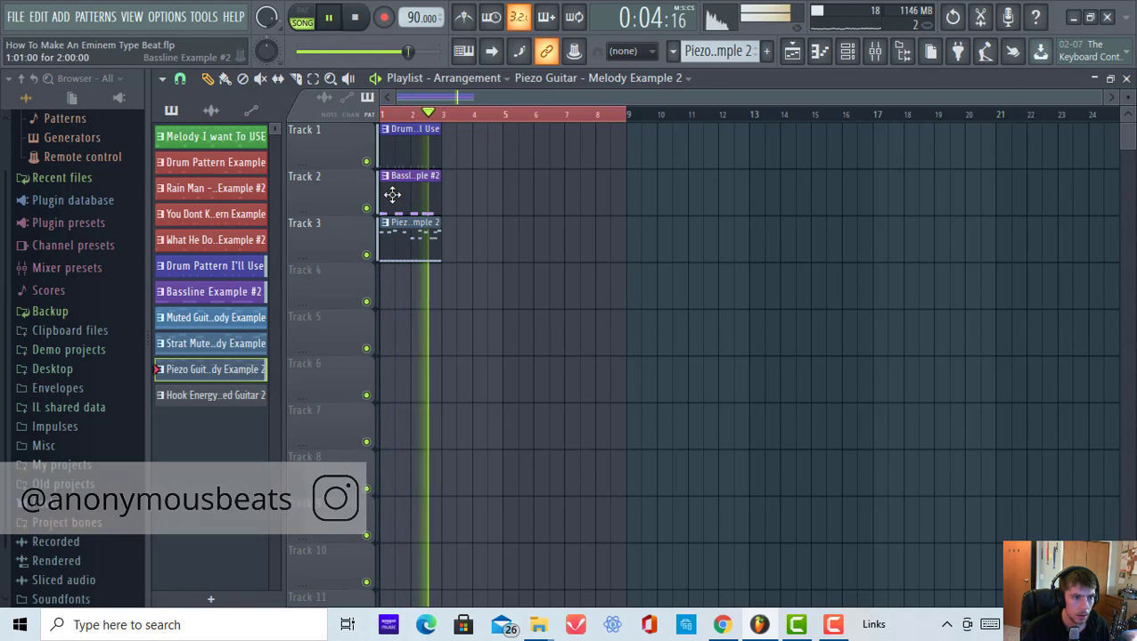
pyautogui.press('space')
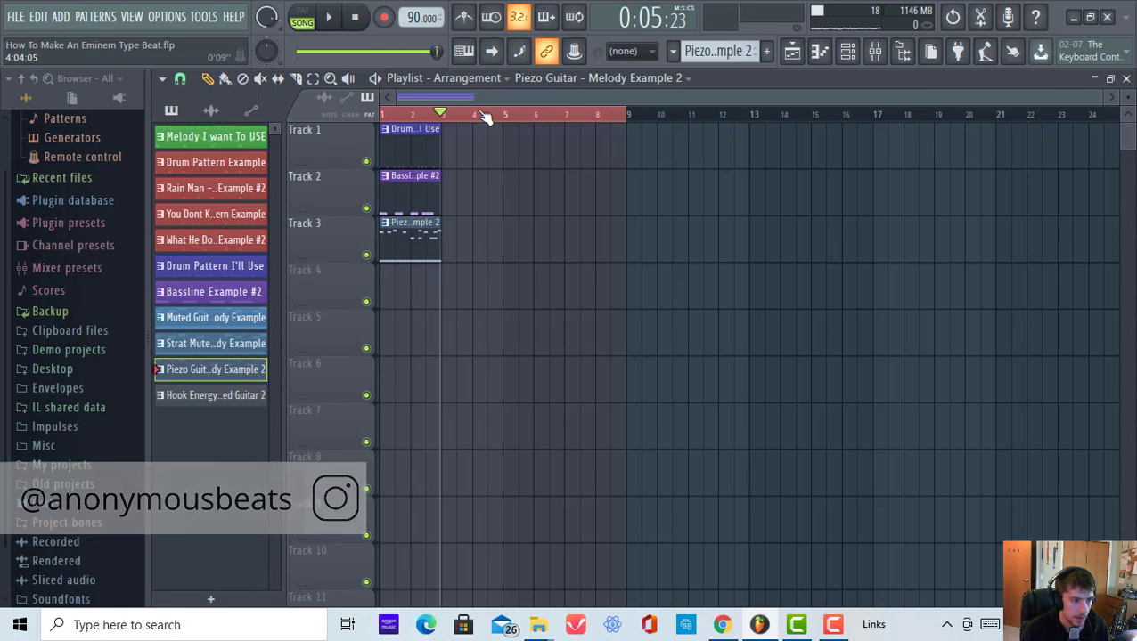
# Place the Muted Guitar 2 - Melody Example pattern at bar 1 of Track 4 in the playlist.
pyautogui.click(248, 347)
pyautogui.click(234, 318)
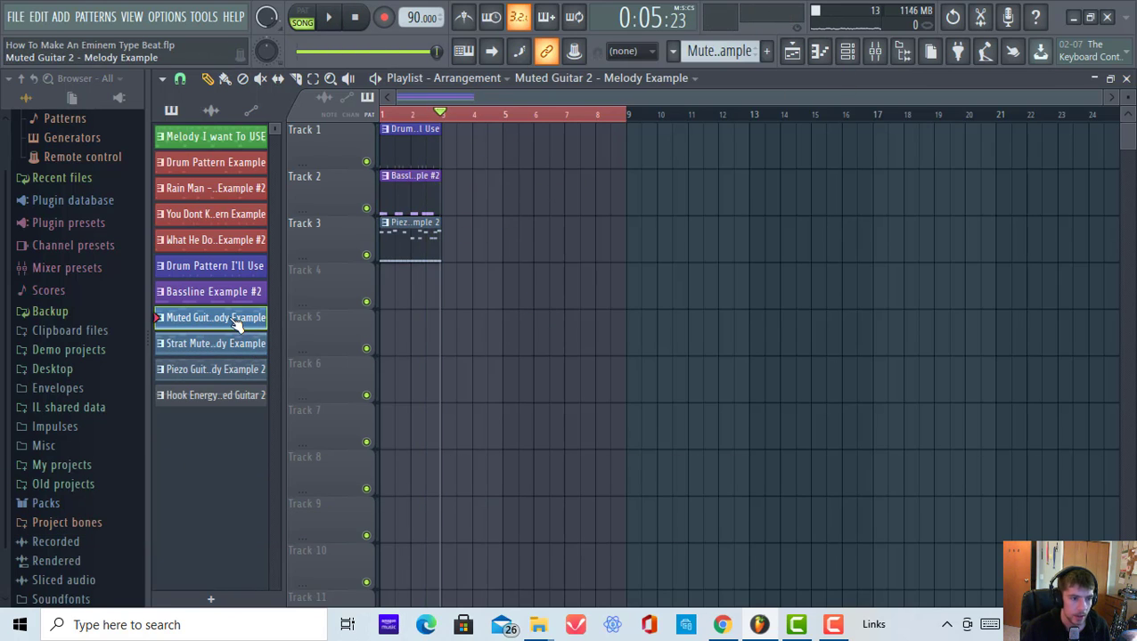
pyautogui.click(849, 56)
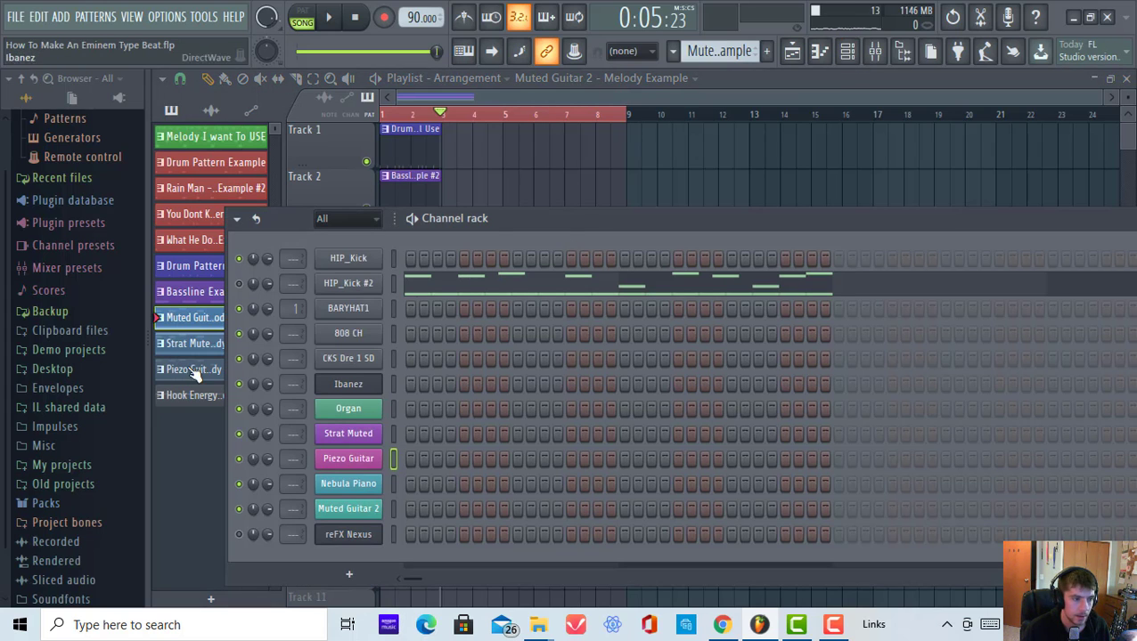
pyautogui.moveTo(596, 217); pyautogui.dragTo(587, 369)
pyautogui.click(389, 287)
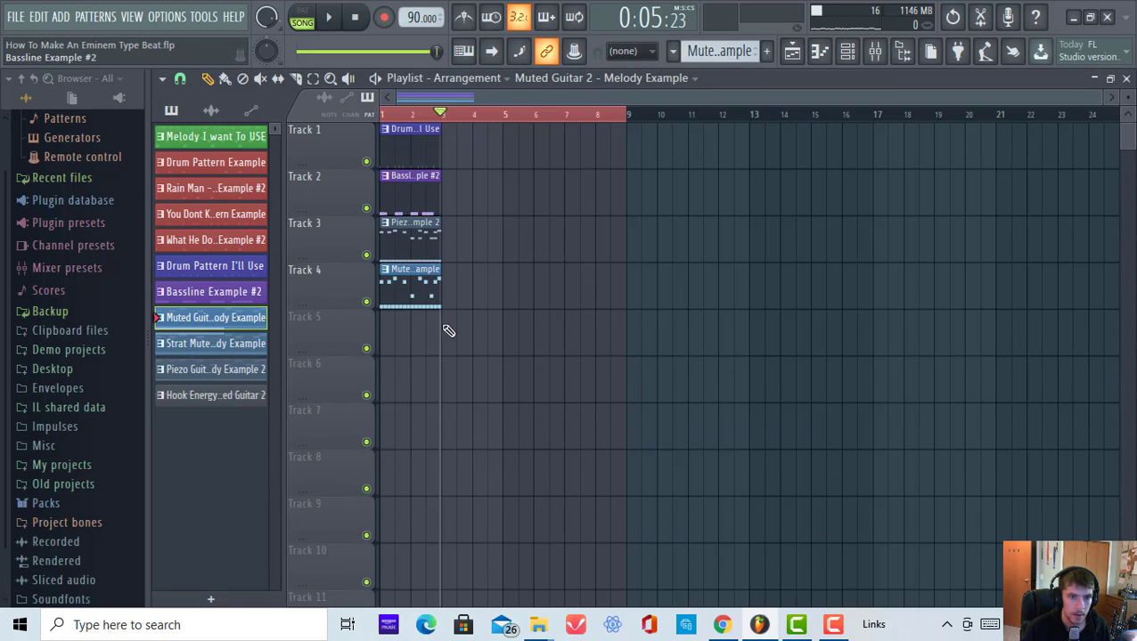
pyautogui.doubleClick(405, 283)
pyautogui.click(718, 50)
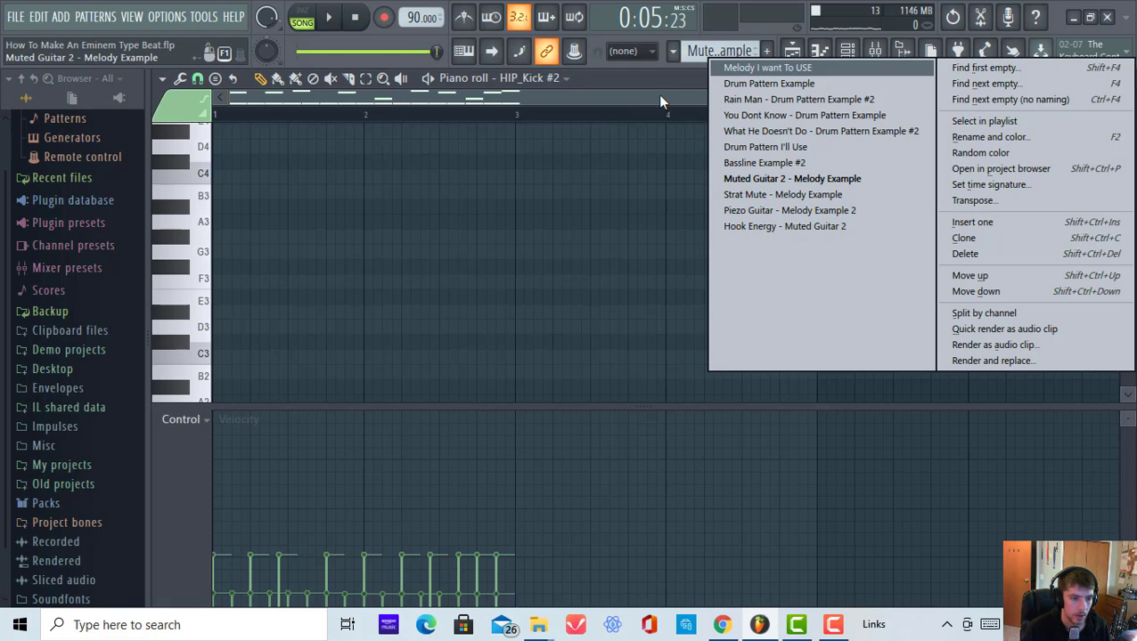
pyautogui.click(612, 167)
pyautogui.click(846, 57)
pyautogui.moveTo(511, 363); pyautogui.dragTo(488, 168)
pyautogui.click(497, 416)
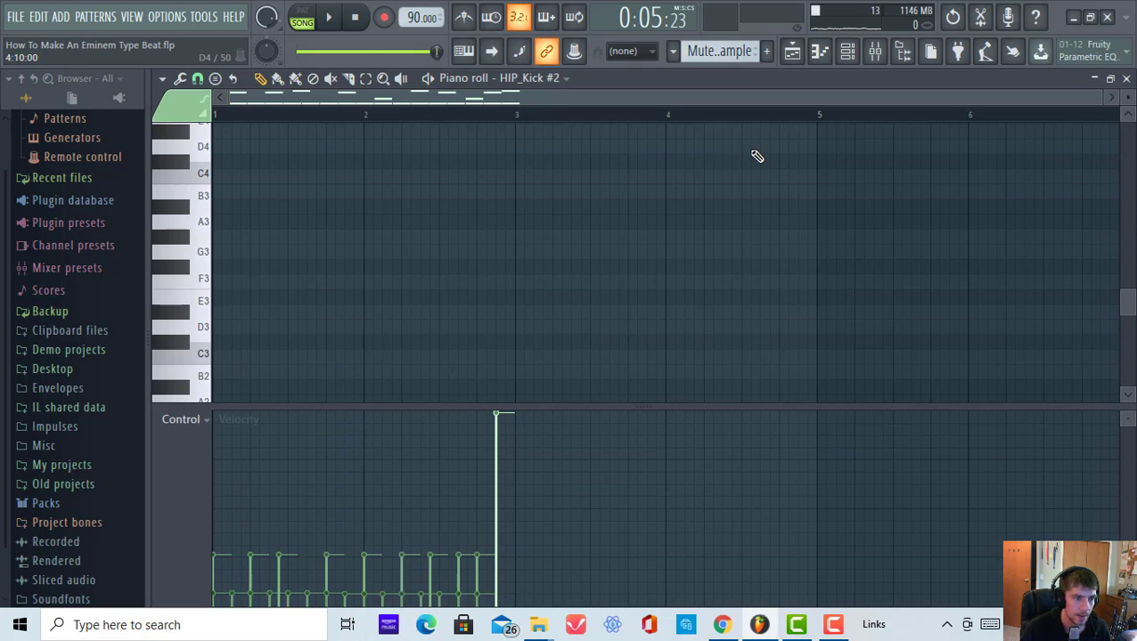
# Copy the Piezo Guitar channel's notes from the Piezo Guitar - Melody Example 2 pattern.
pyautogui.click(794, 52)
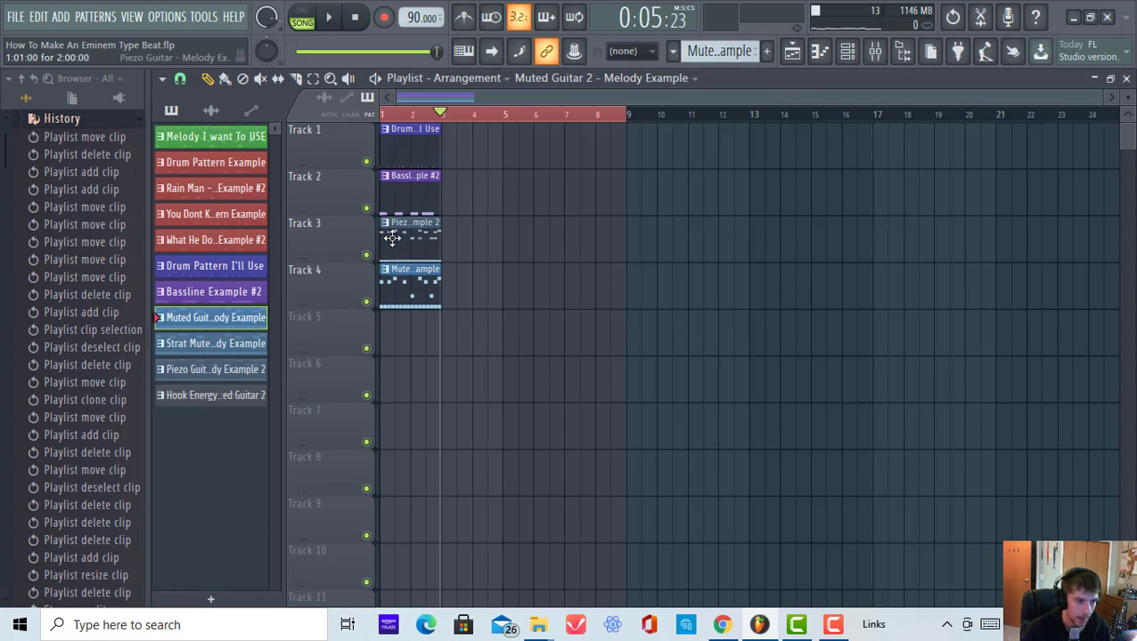
pyautogui.click(392, 237)
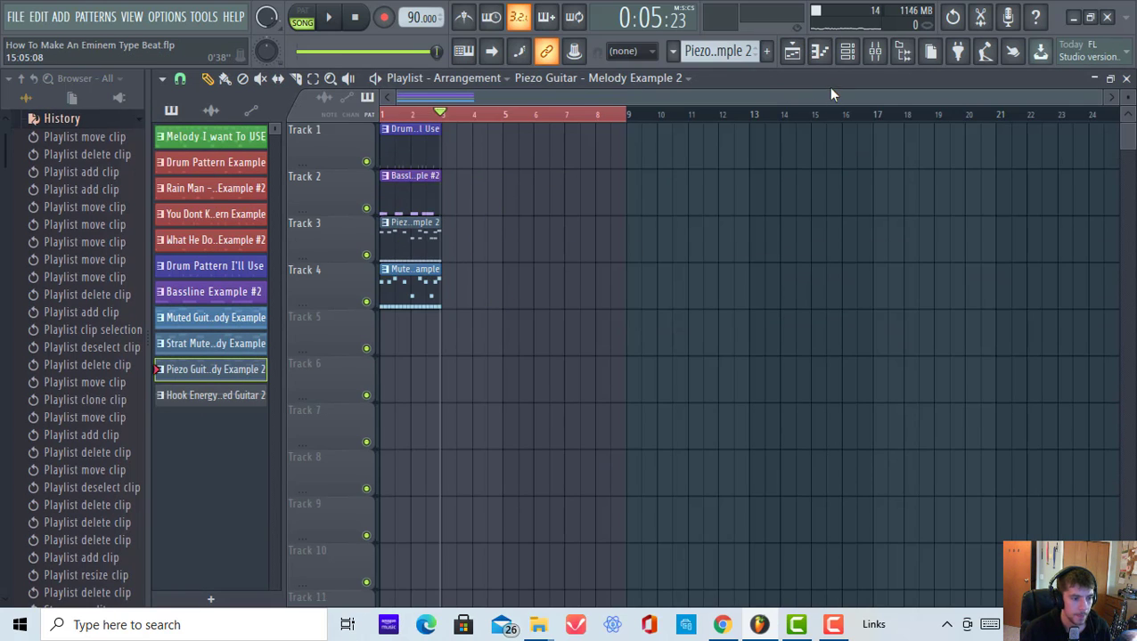
pyautogui.click(848, 51)
pyautogui.rightClick(332, 409)
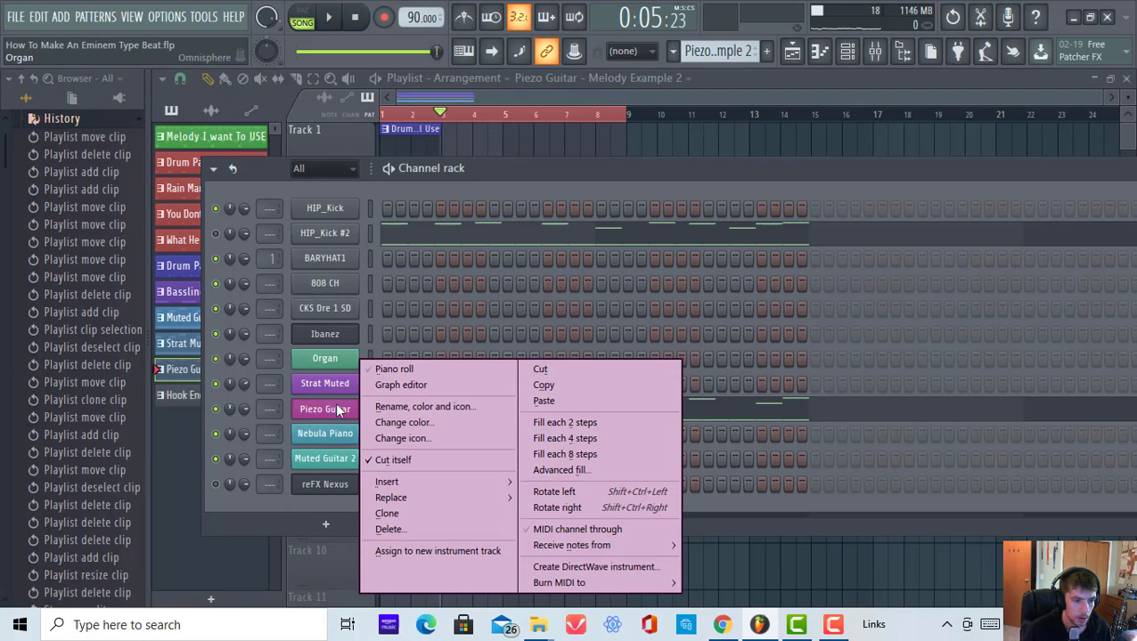
pyautogui.click(337, 410)
pyautogui.rightClick(338, 417)
pyautogui.click(547, 385)
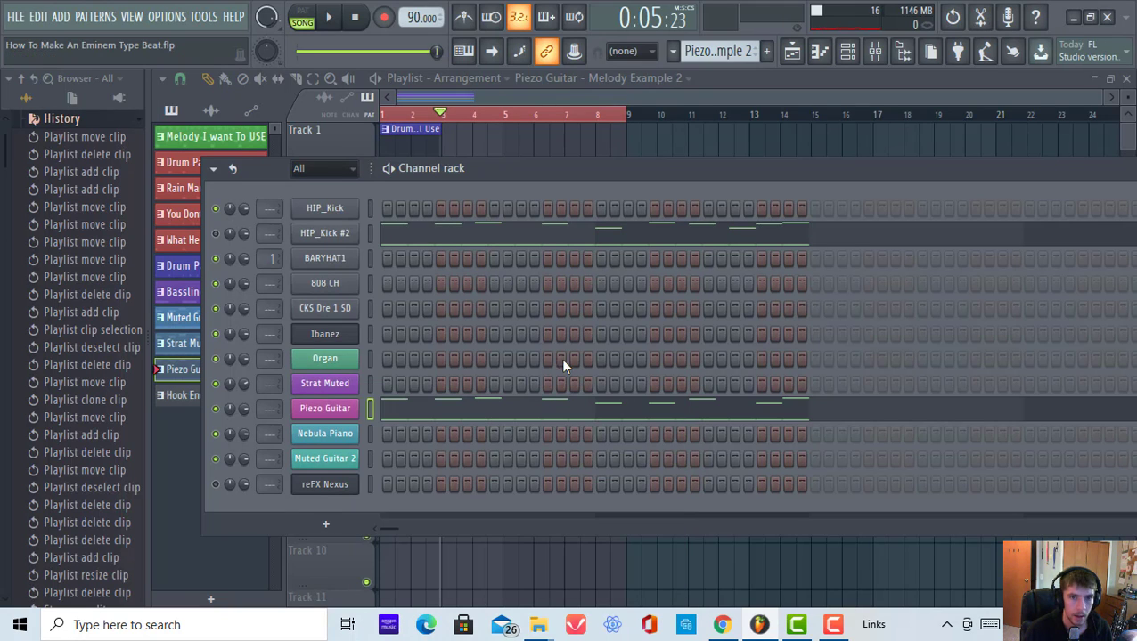
# Paste the copied notes into the Muted Guitar 2 channel of the Muted Guitar 2 - Melody Example pattern.
pyautogui.click(642, 148)
pyautogui.click(396, 291)
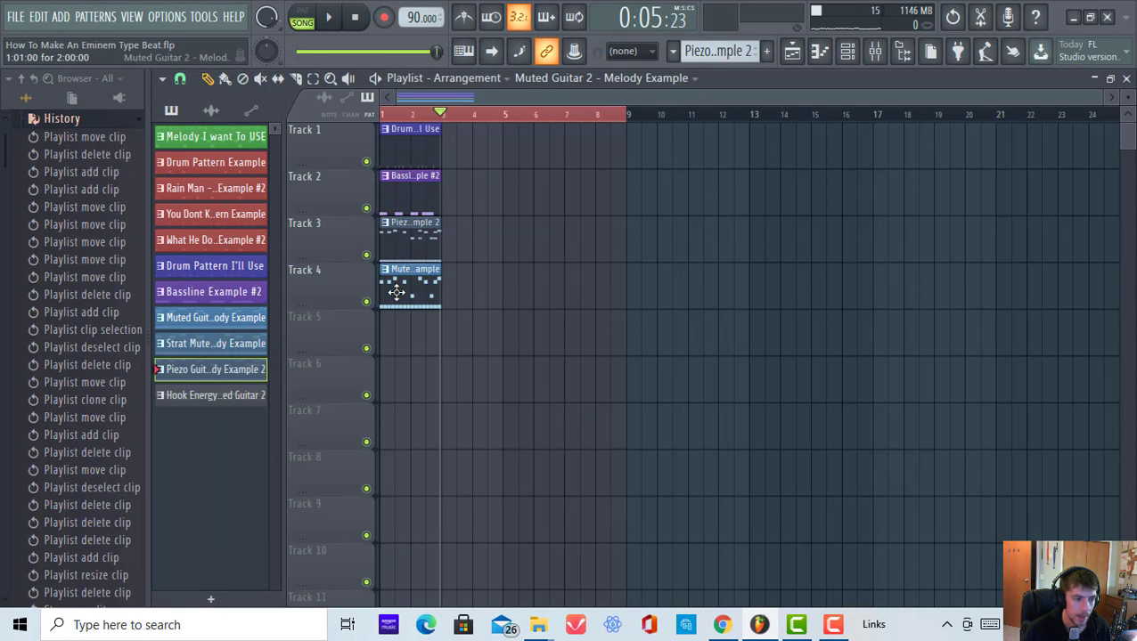
pyautogui.click(848, 53)
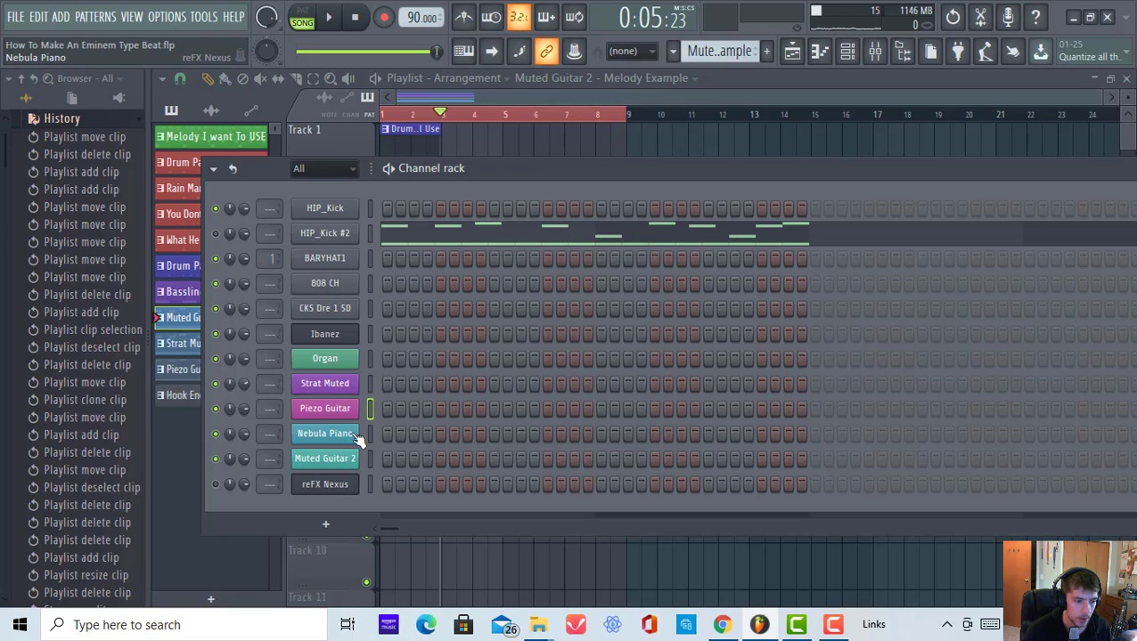
pyautogui.rightClick(343, 456)
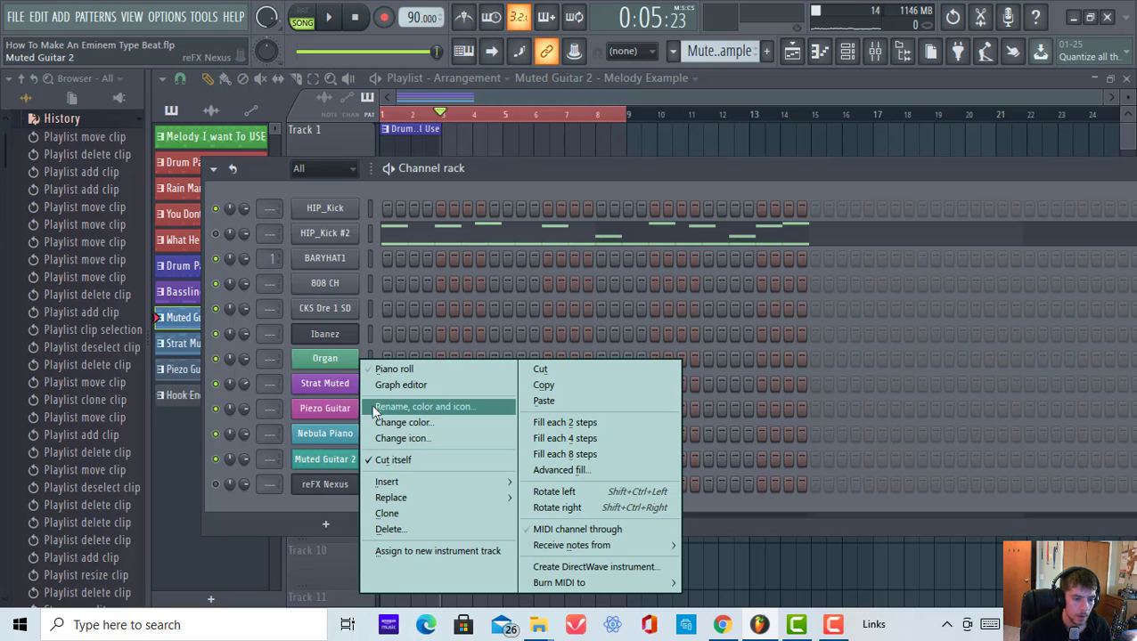
pyautogui.click(594, 401)
# Open the Muted Guitar 2 channel's notes in the piano roll and play the pattern on its own in pattern mode.
pyautogui.click(351, 458)
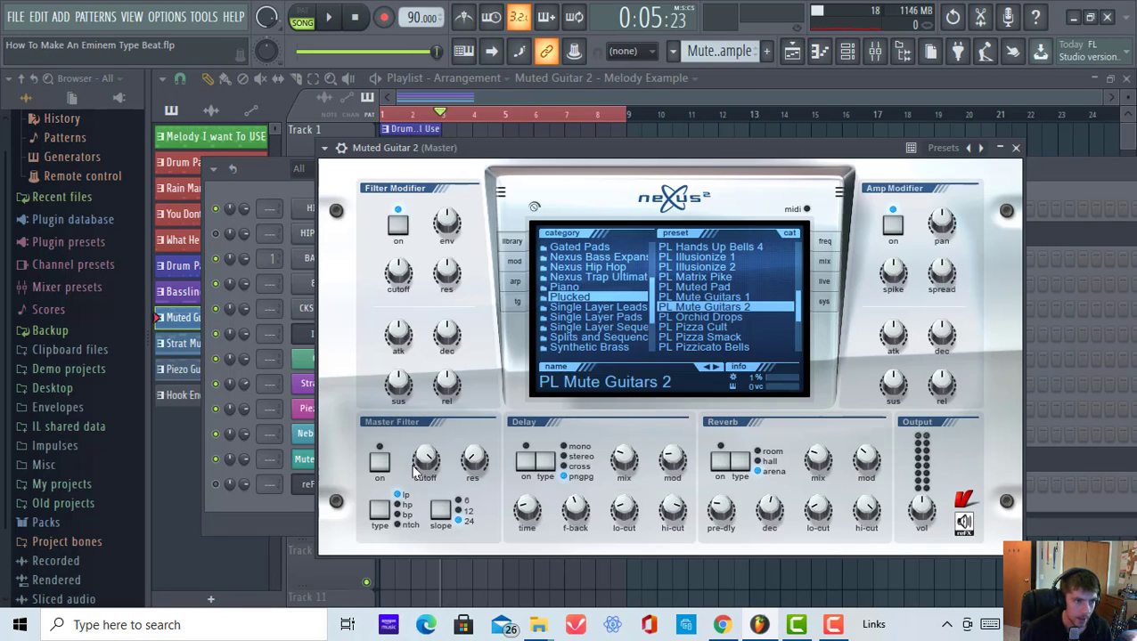
pyautogui.click(317, 465)
pyautogui.press('F7')
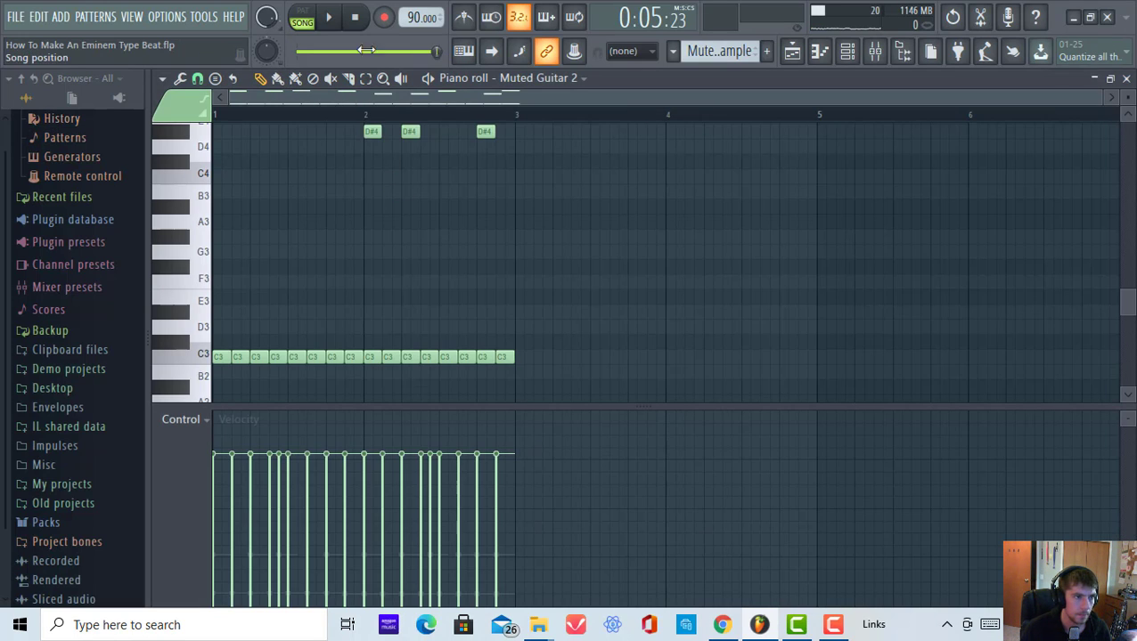
pyautogui.click(302, 16)
pyautogui.click(327, 17)
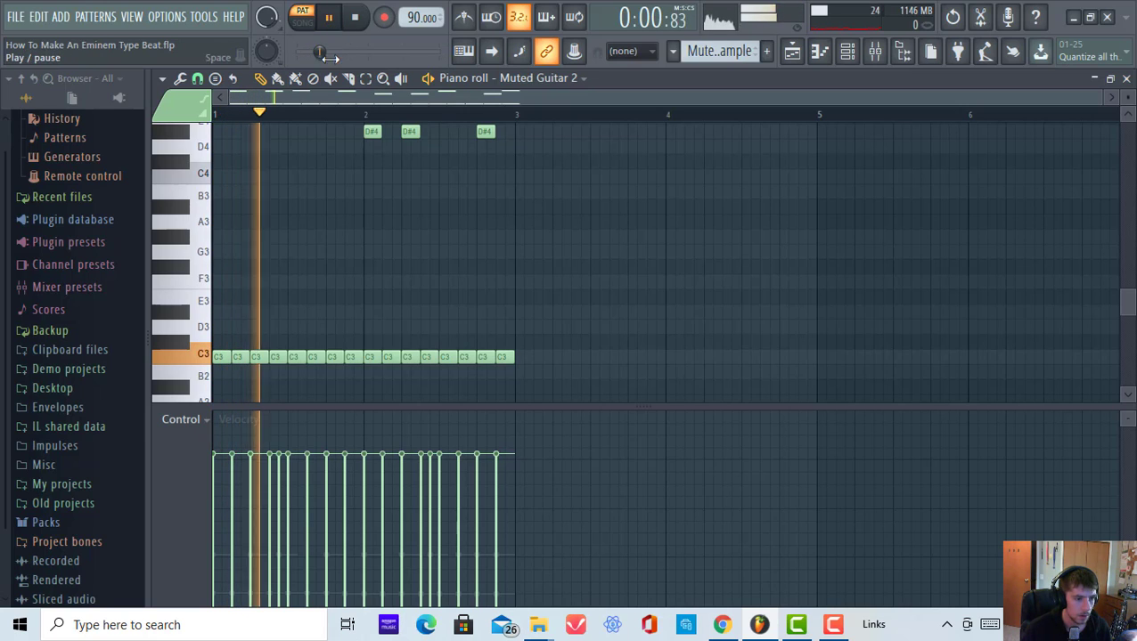
# Transpose the whole row of C3 notes in Muted Guitar 2 up two octaves to C5.
pyautogui.moveTo(569, 376); pyautogui.dragTo(6, 336)
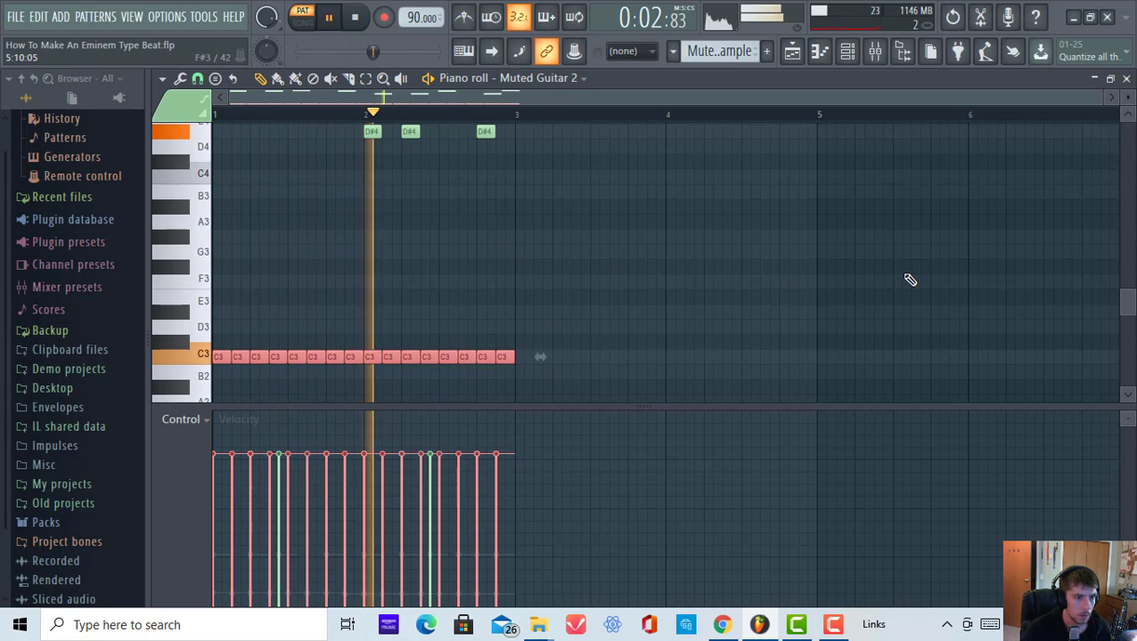
pyautogui.hotkey('ctrl', 'Up')
pyautogui.scroll(4, 578, 368)
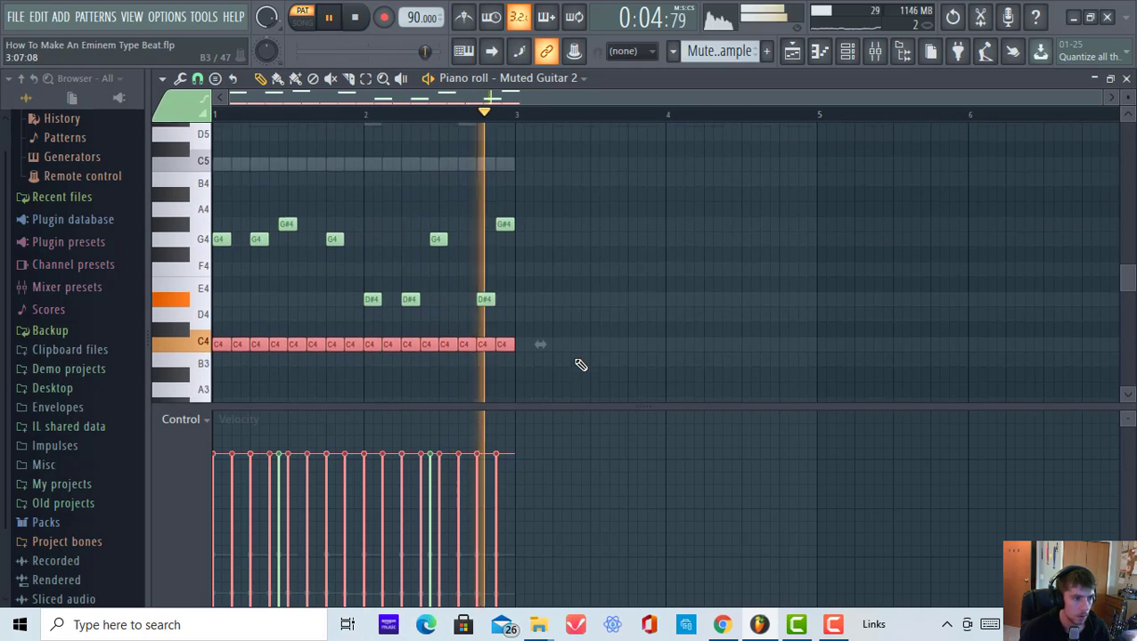
pyautogui.hotkey('ctrl', 'Up')
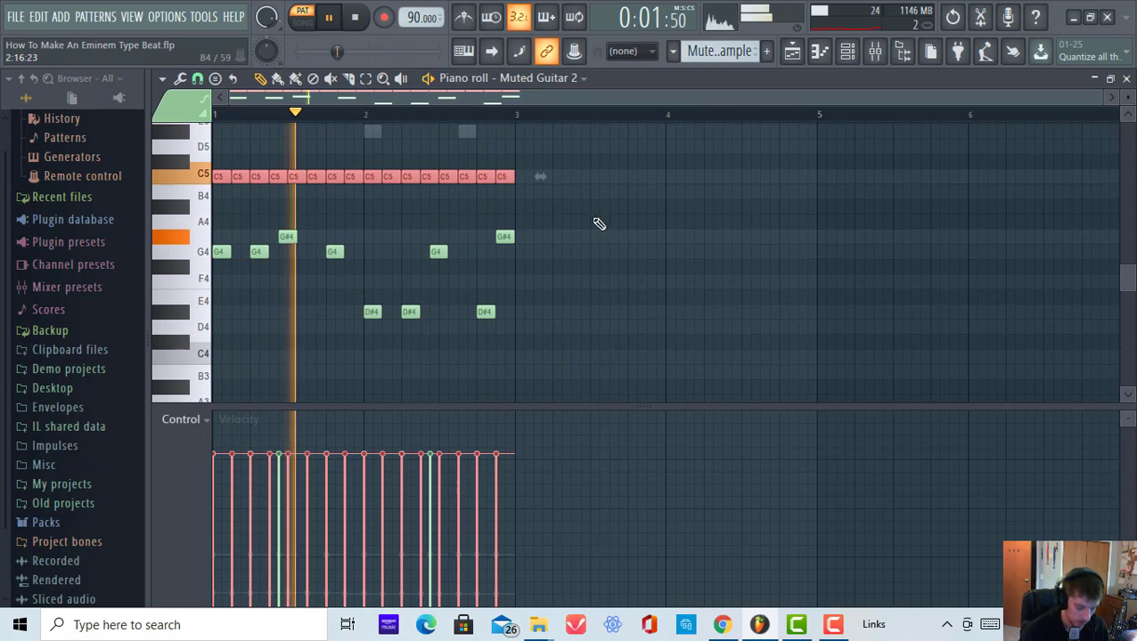
# Transpose the G4, G#4 and D#4 melody notes up one octave and clear the selection.
pyautogui.moveTo(577, 201); pyautogui.dragTo(49, 408)
pyautogui.hotkey('ctrl', 'Up')
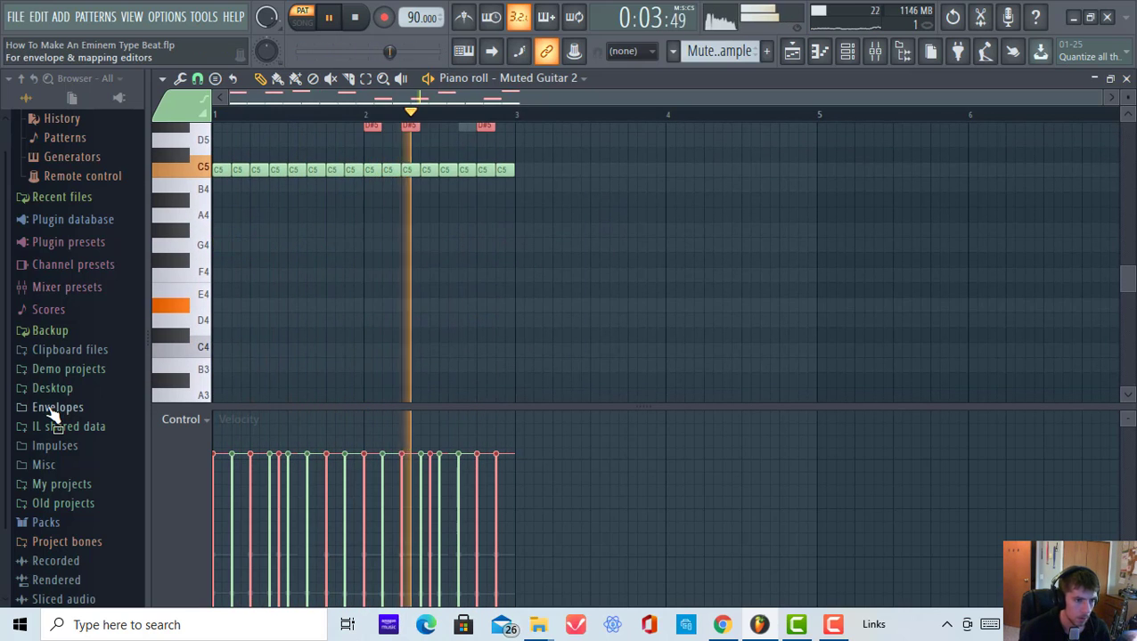
pyautogui.scroll(3, 375, 355)
pyautogui.scroll(2, 529, 332)
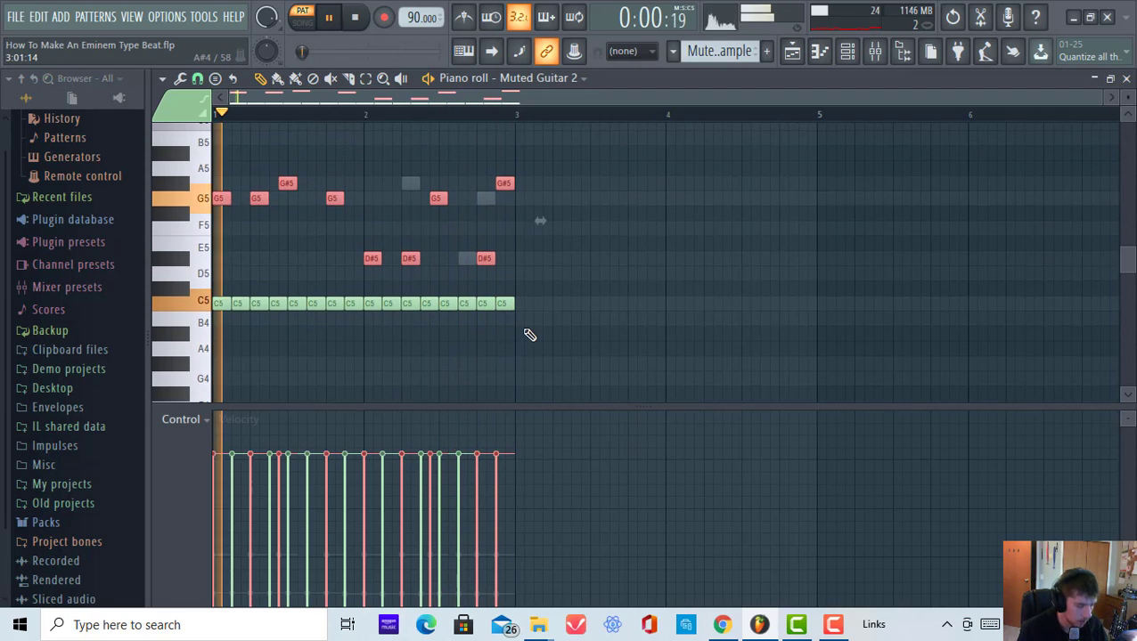
pyautogui.hotkey('ctrl', 'd')
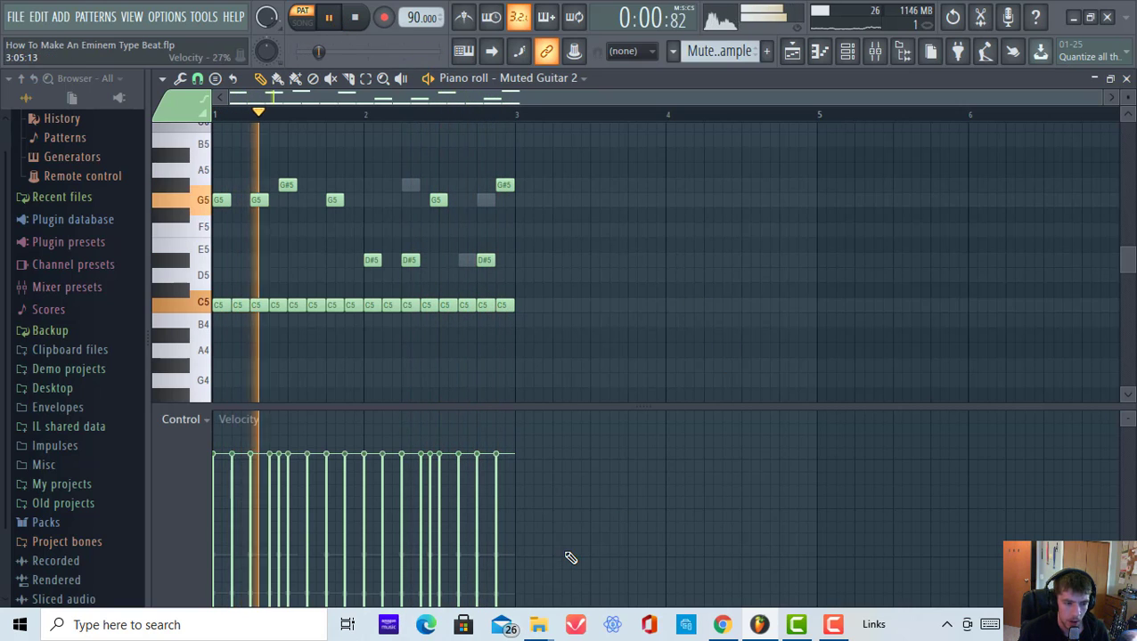
# Lower all Muted Guitar 2 note velocities with level scaling at 18% Multiply, and play the arrangement in song mode.
pyautogui.hotkey('alt', 'x')
pyautogui.moveTo(571, 300); pyautogui.dragTo(571, 314)
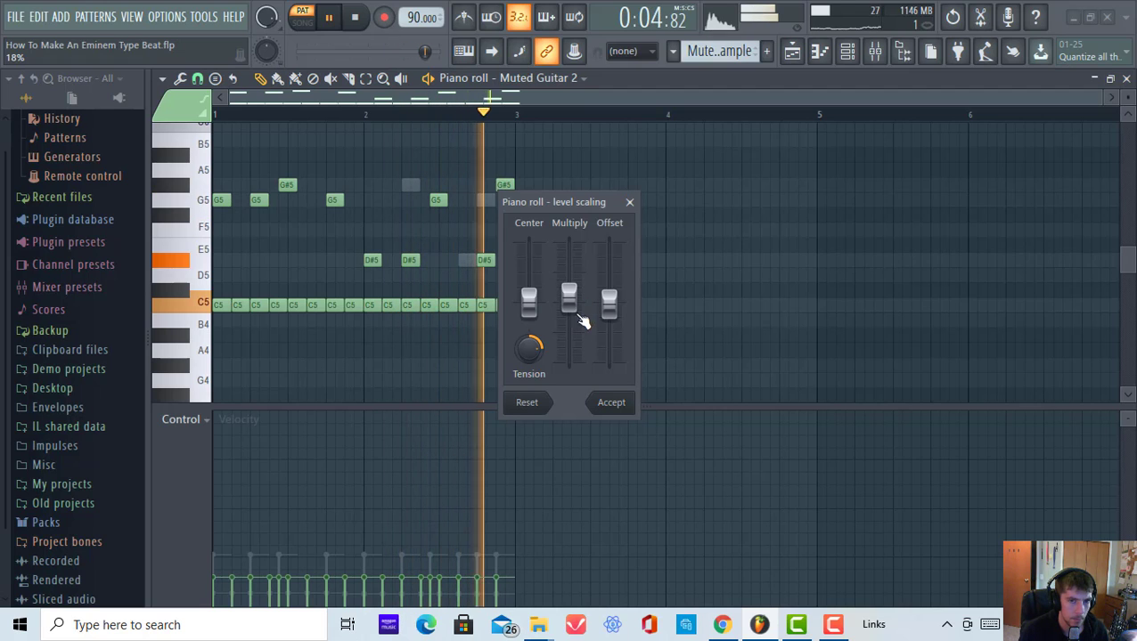
pyautogui.click(623, 402)
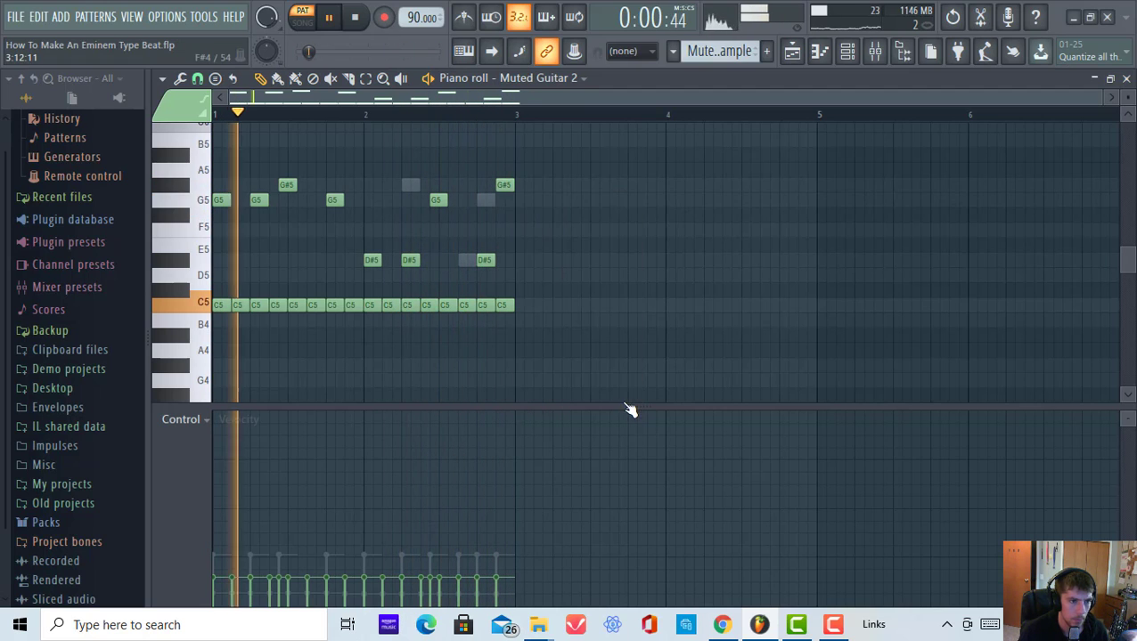
pyautogui.click(819, 52)
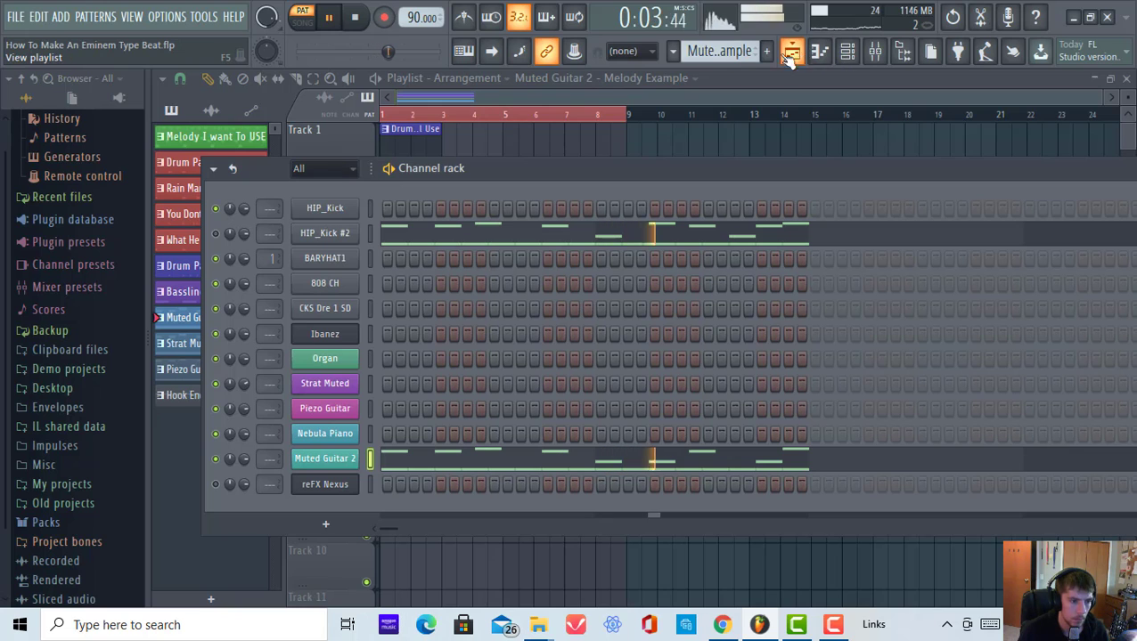
pyautogui.click(303, 22)
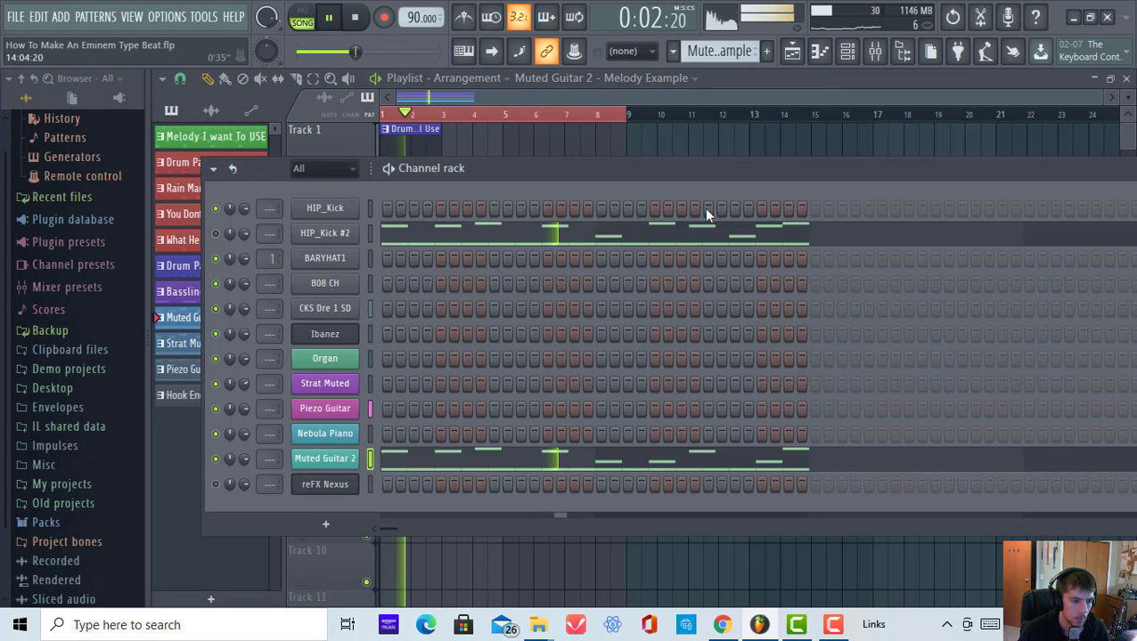
# Reopen the Muted Guitar 2 notes and raise all their velocities slightly with the Multiply level scaling.
pyautogui.click(847, 51)
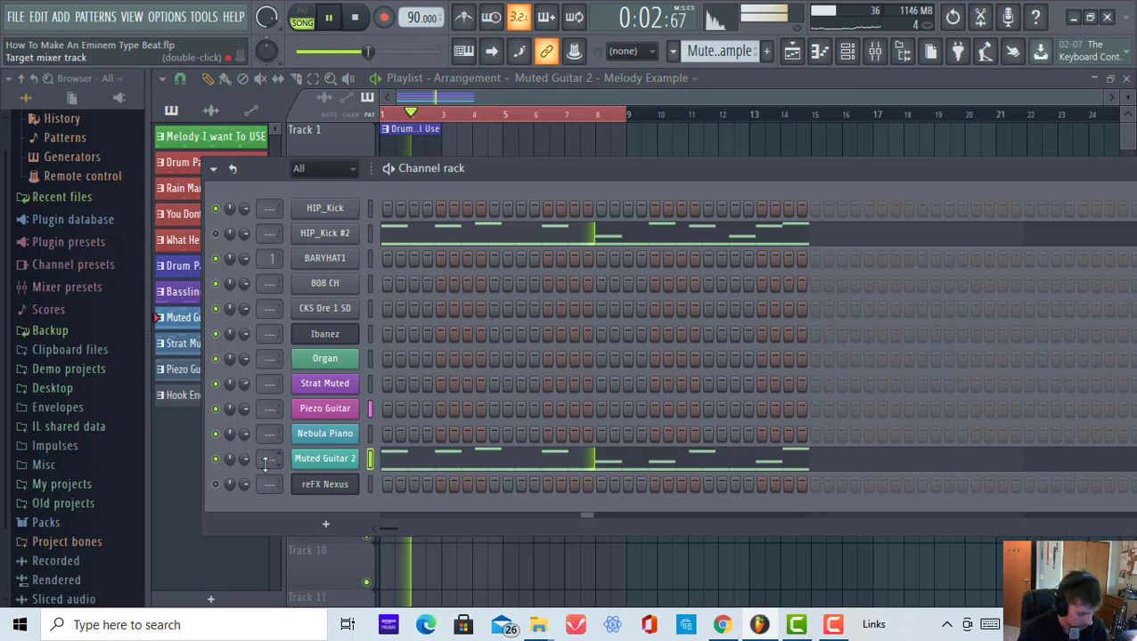
pyautogui.click(395, 459)
pyautogui.hotkey('alt', 'x')
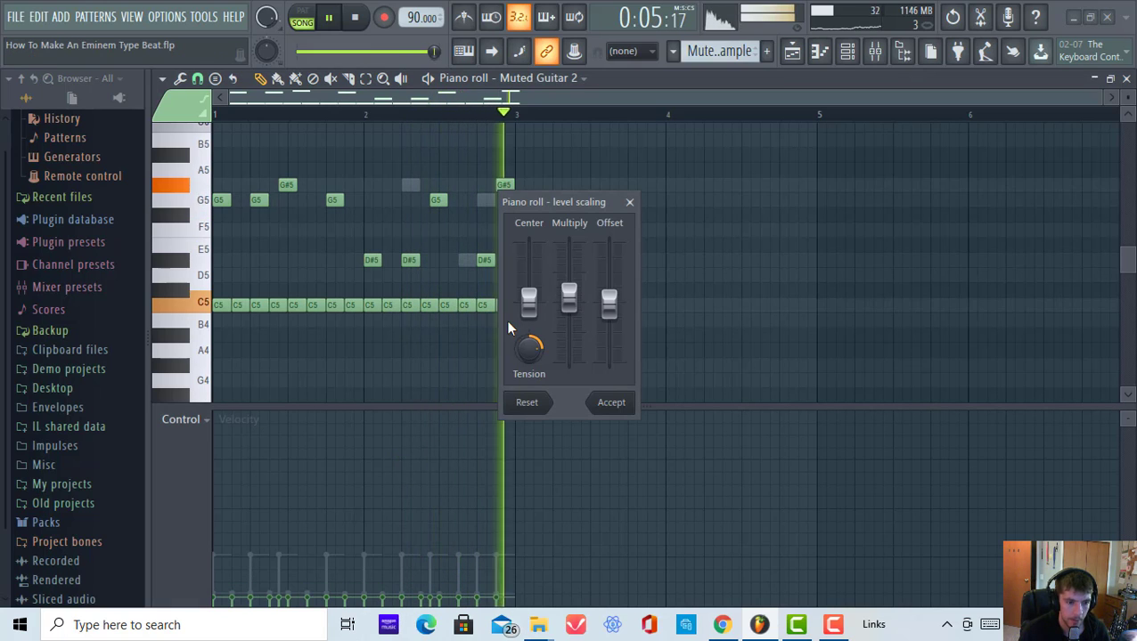
pyautogui.moveTo(571, 301); pyautogui.dragTo(571, 287)
pyautogui.click(612, 406)
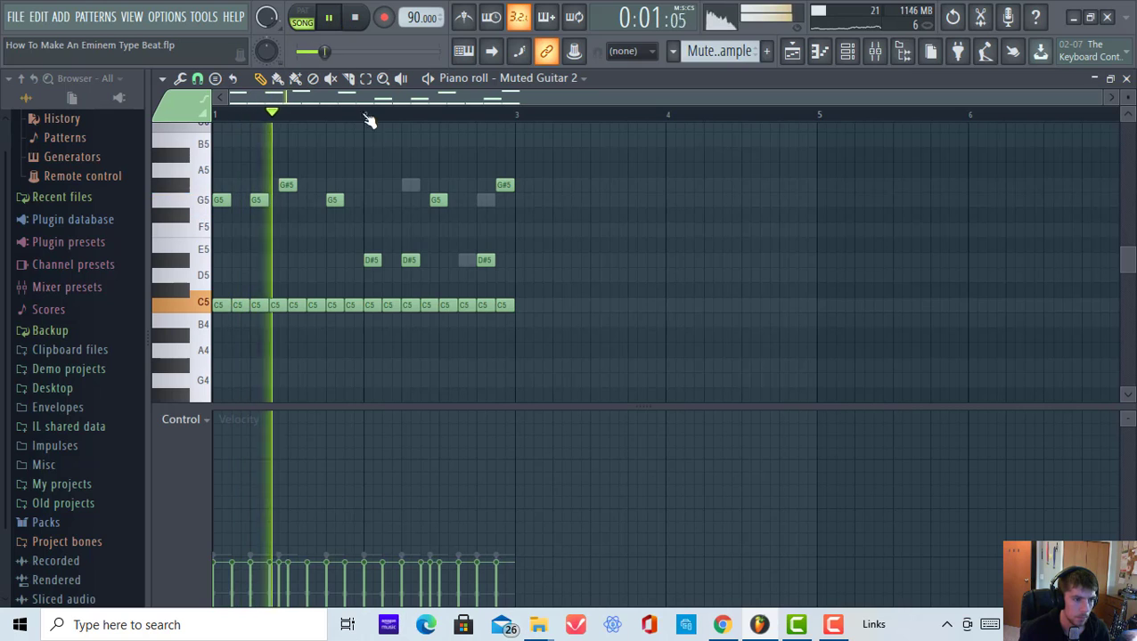
# Raise the velocities of only the G5, G#5 and D#5 melody notes with level scaling at 68% Multiply, and audition the pattern alone.
pyautogui.moveTo(521, 275); pyautogui.dragTo(216, 200)
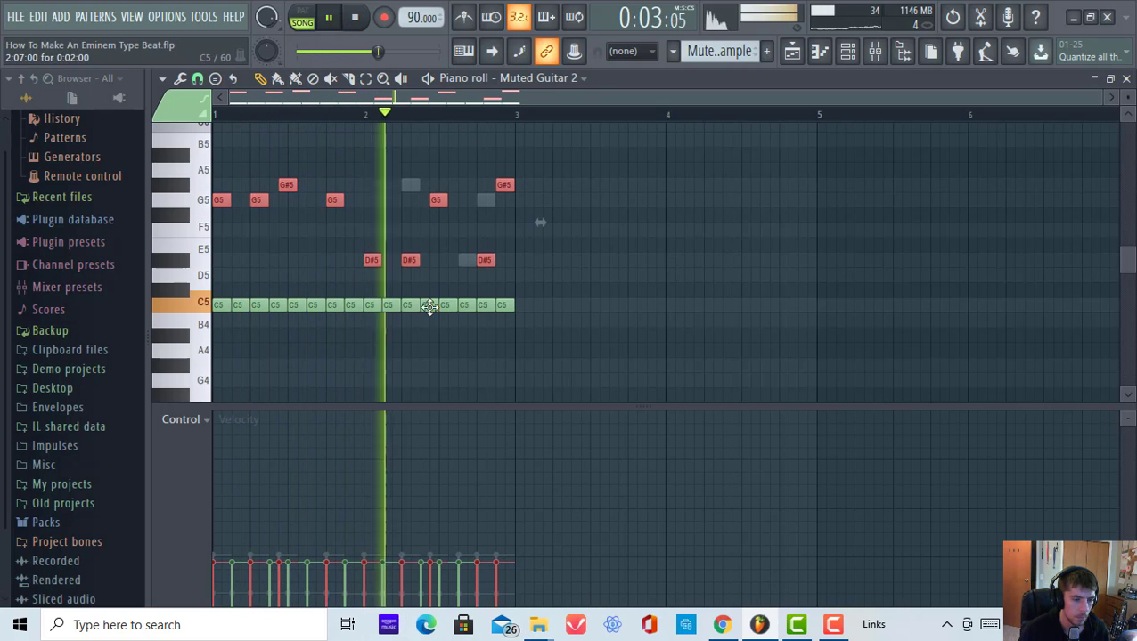
pyautogui.hotkey('alt', 'x')
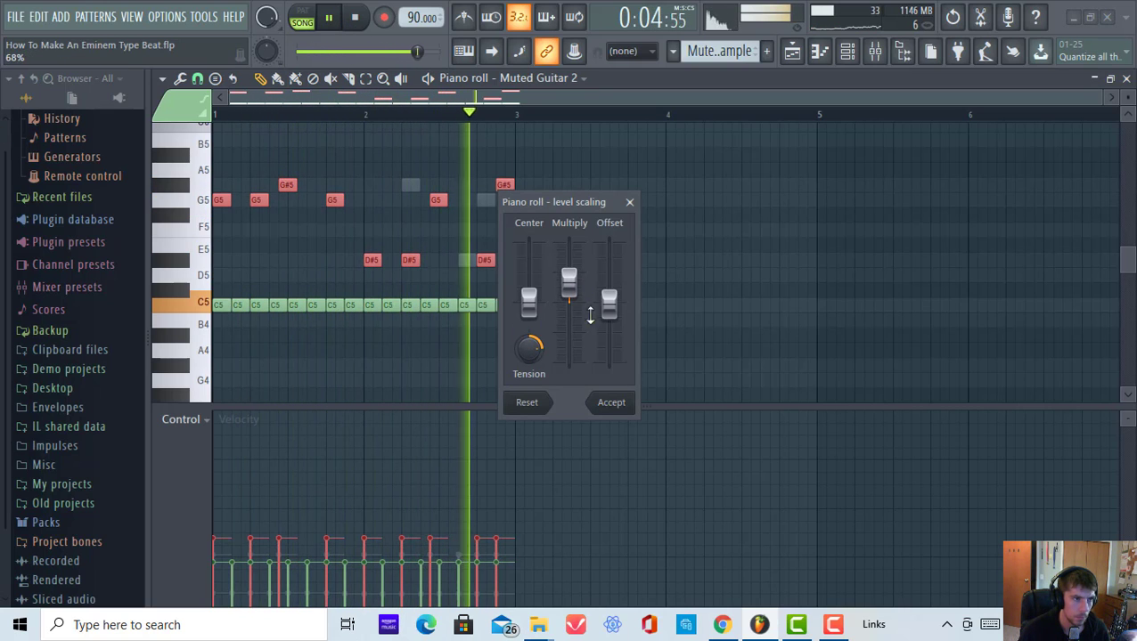
pyautogui.click(615, 402)
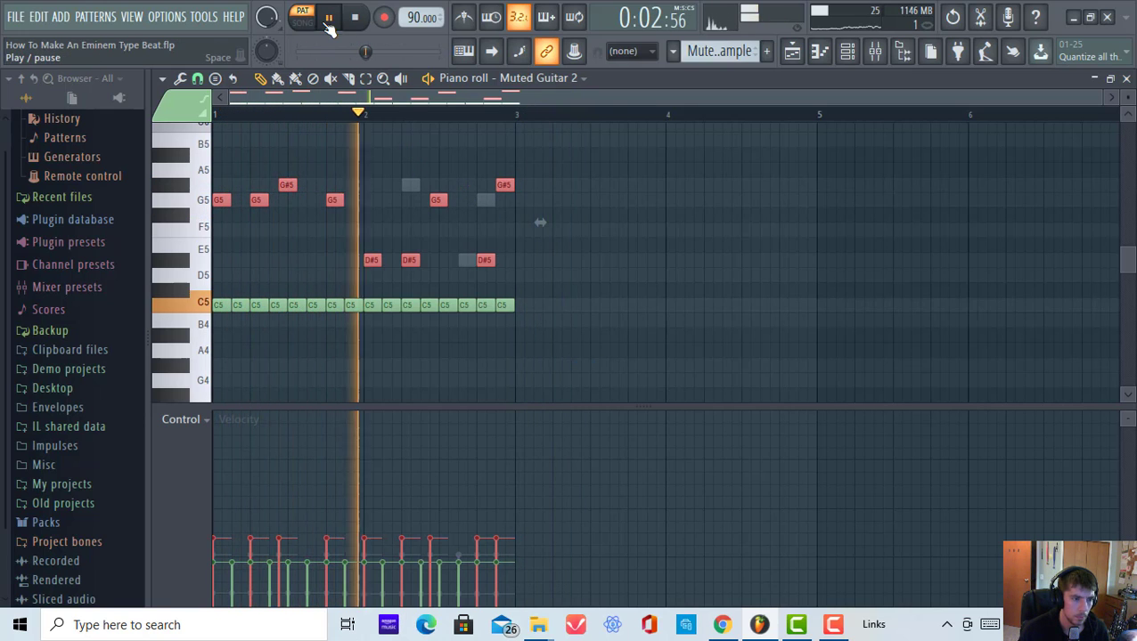
pyautogui.click(847, 51)
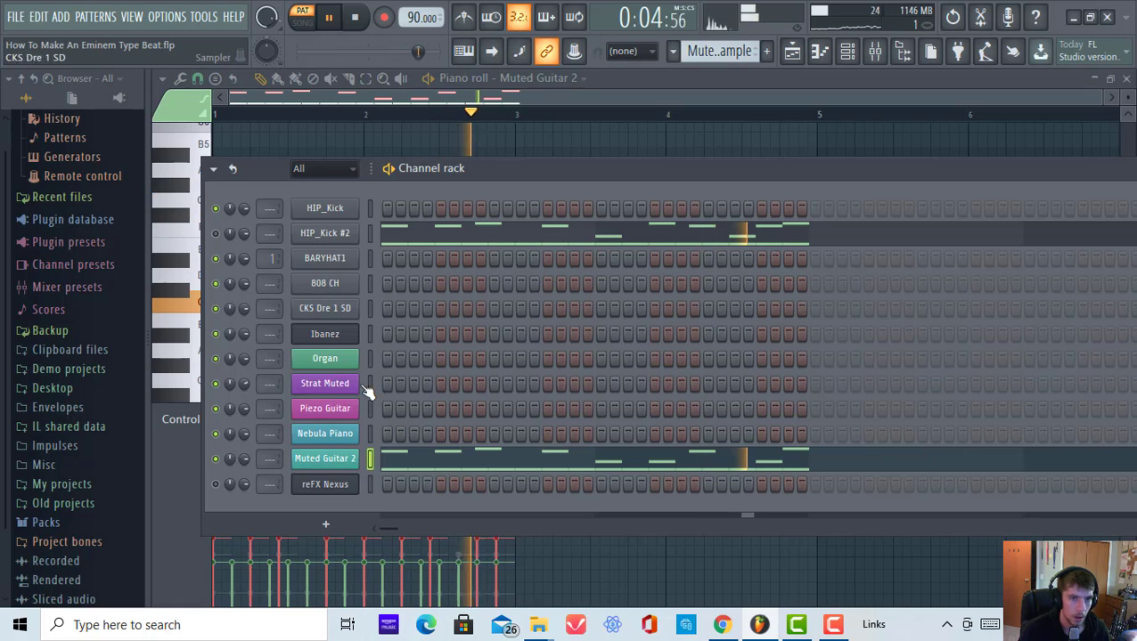
pyautogui.click(354, 17)
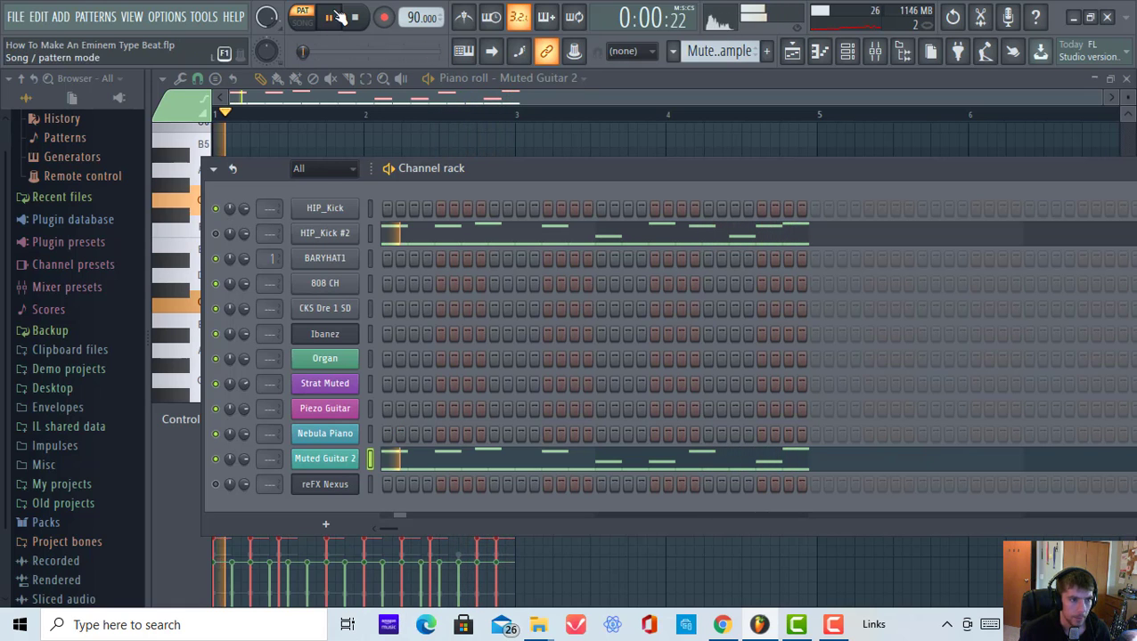
# Audition the full arrangement in song mode and stop playback.
pyautogui.click(792, 51)
pyautogui.click(845, 54)
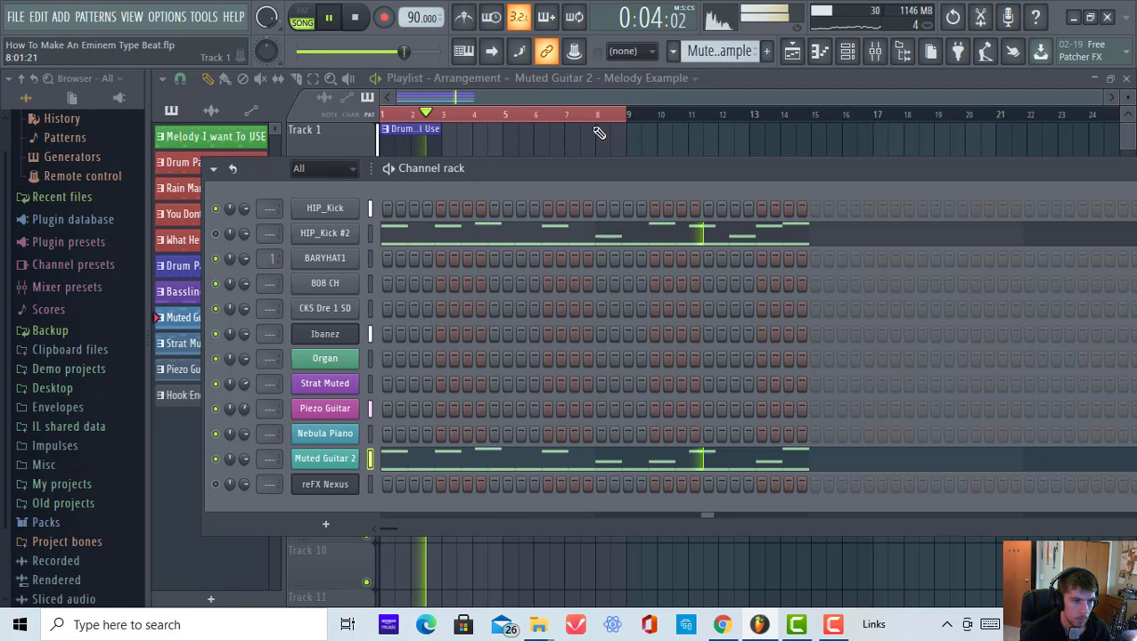
pyautogui.press('F6')
pyautogui.click(330, 18)
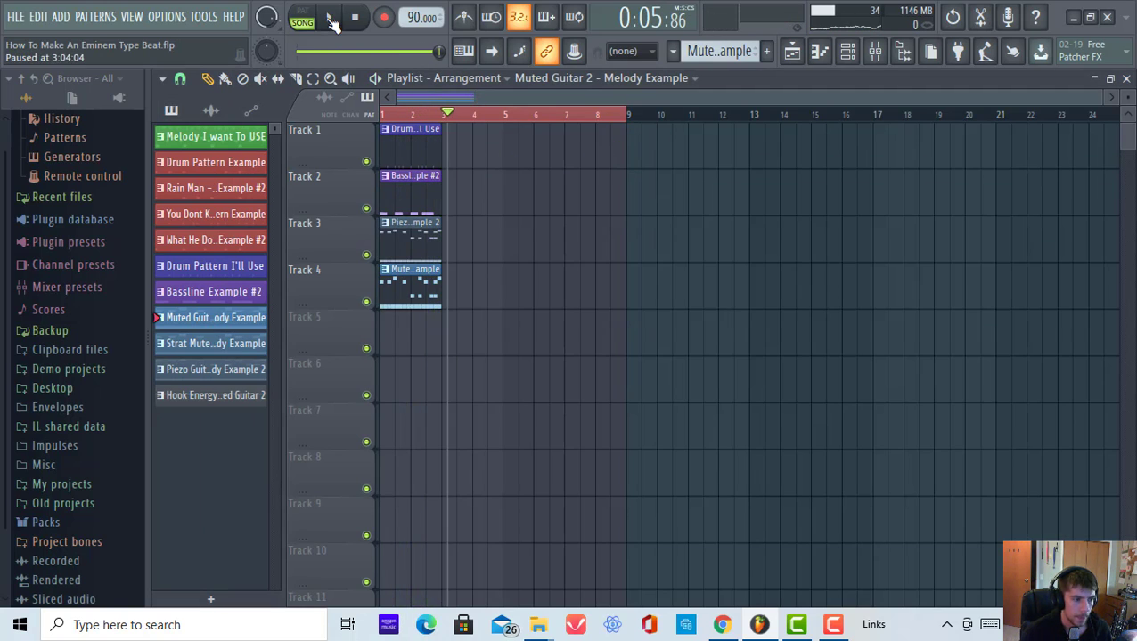
pyautogui.press('space')
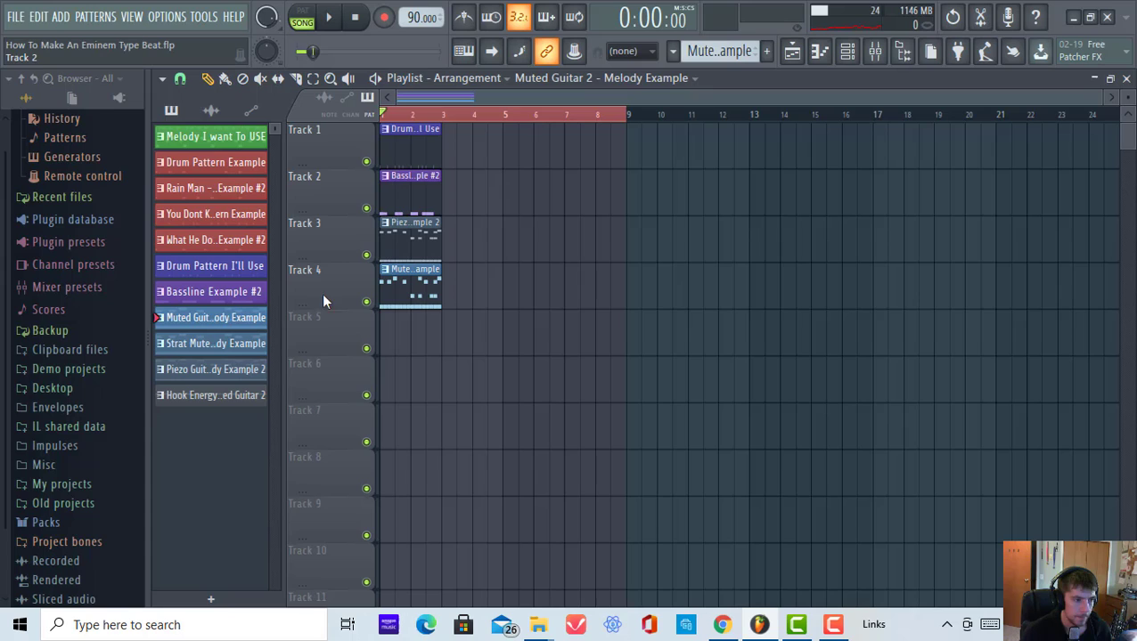
# Place the Strat Mute - Melody Example pattern at bar 1 of Track 5.
pyautogui.click(242, 346)
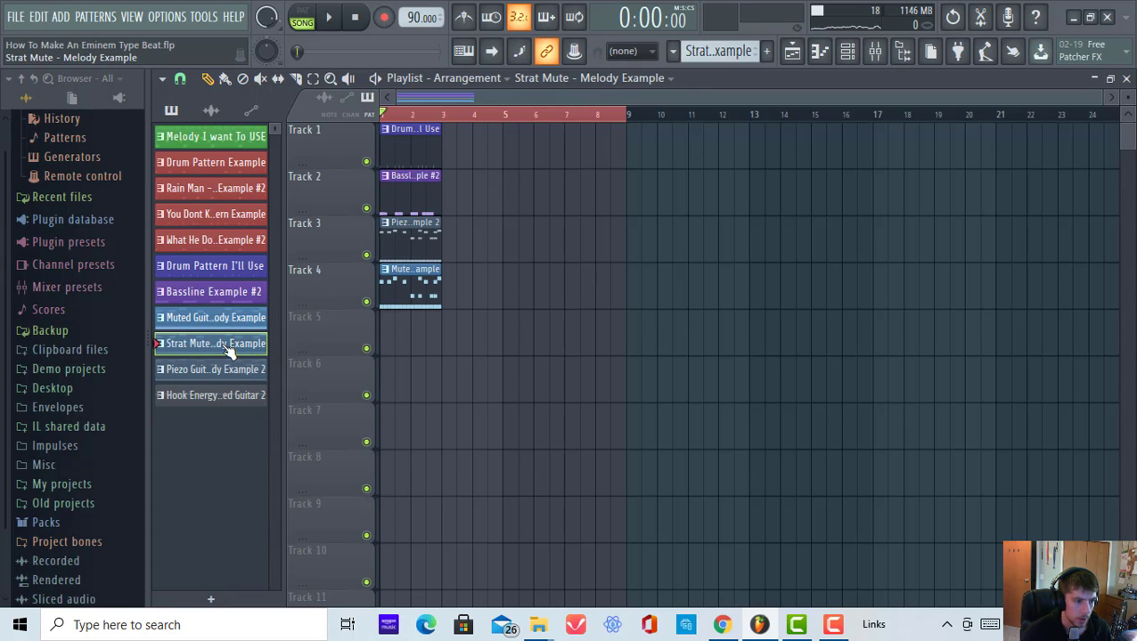
pyautogui.click(249, 320)
pyautogui.moveTo(412, 337); pyautogui.dragTo(261, 332)
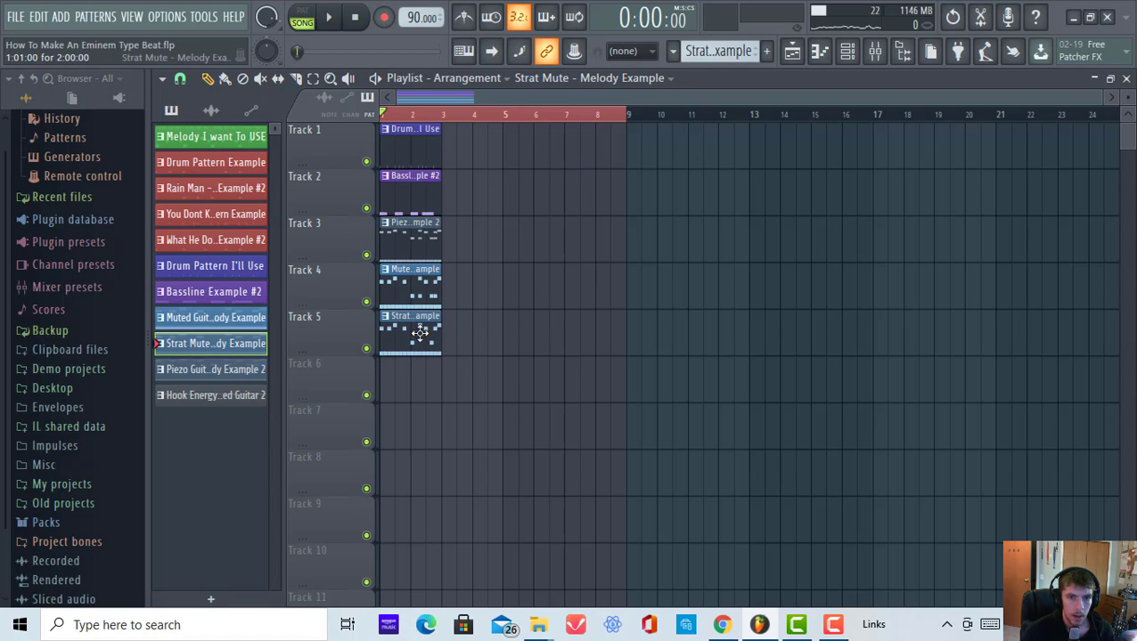
# Cut the existing notes from the Strat Muted channel in the Strat Mute pattern and return to the arrangement.
pyautogui.doubleClick(420, 333)
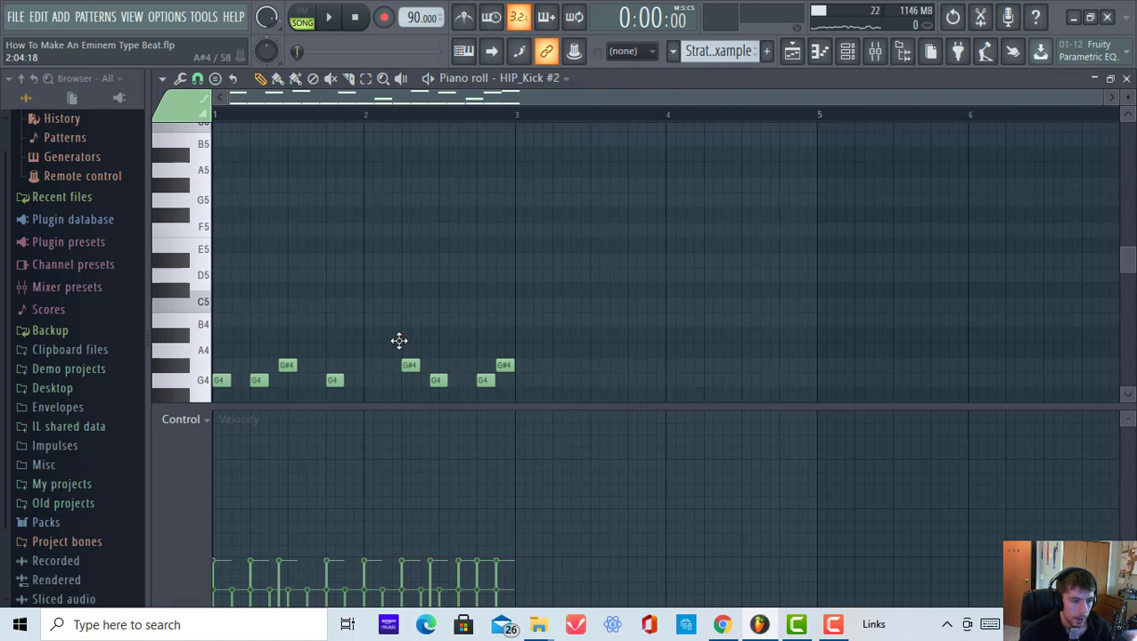
pyautogui.click(864, 55)
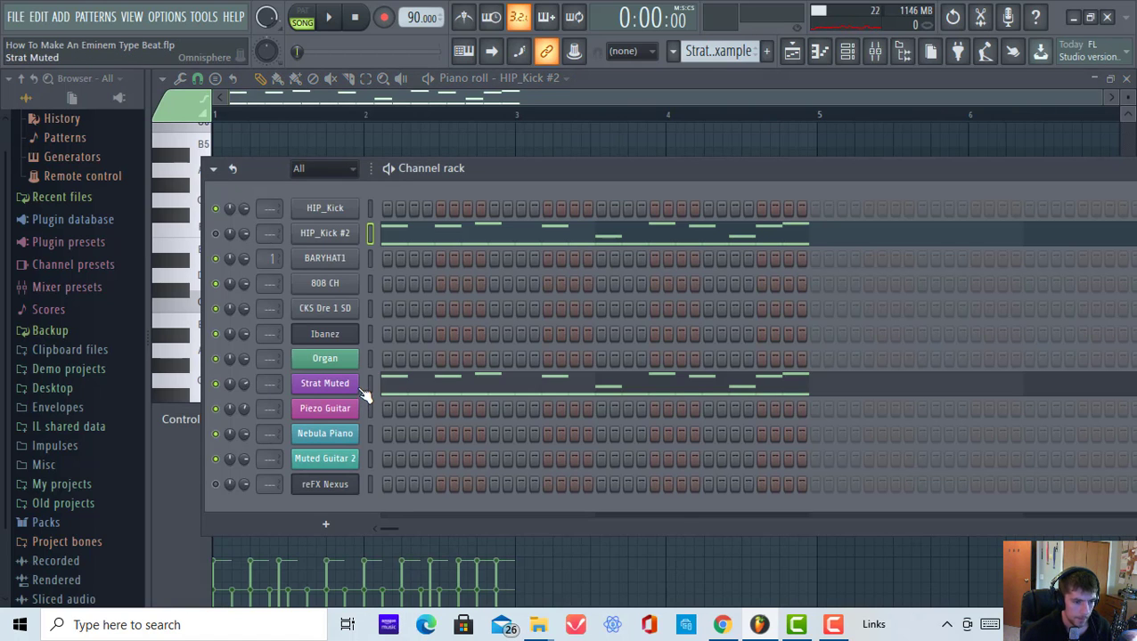
pyautogui.rightClick(360, 388)
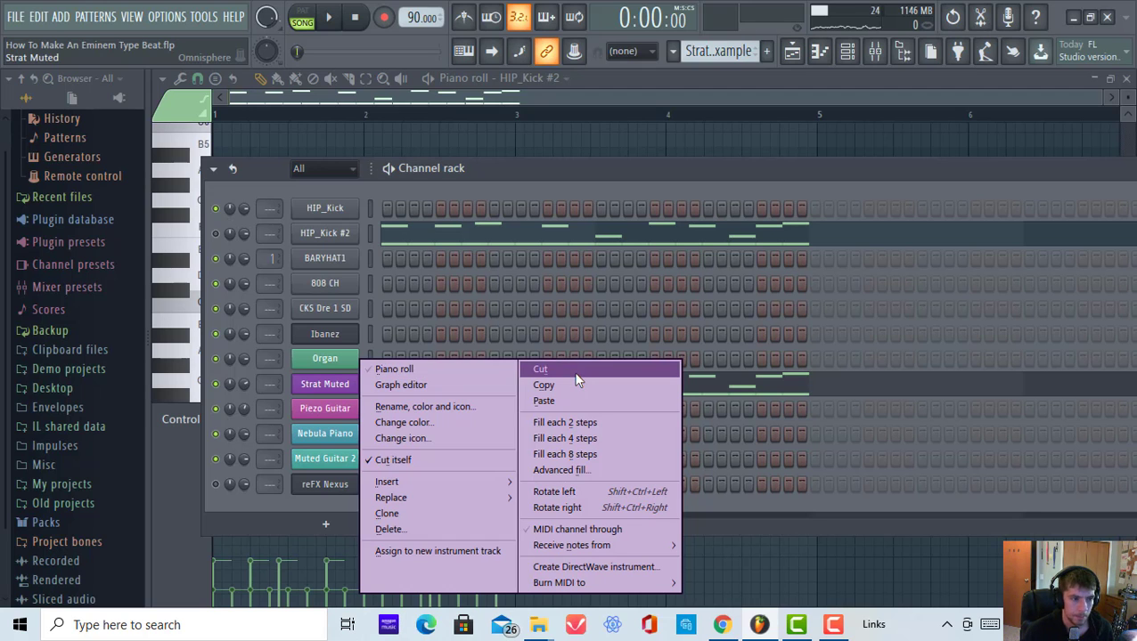
pyautogui.click(575, 374)
pyautogui.click(795, 55)
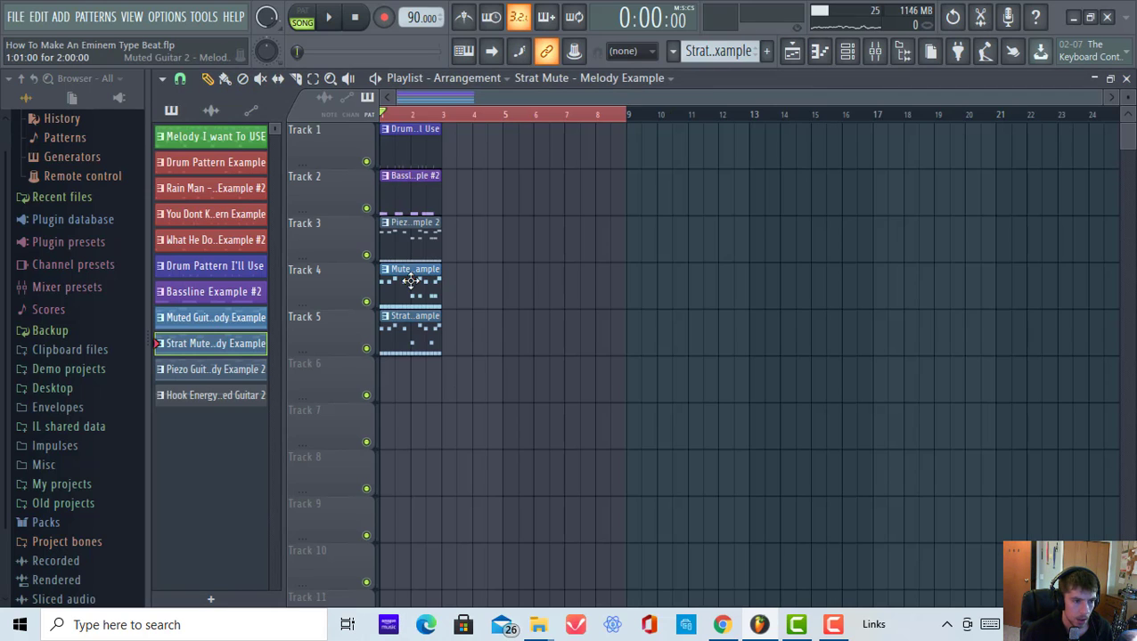
# Copy the Muted Guitar 2 channel's notes from the Muted Guitar 2 - Melody Example pattern.
pyautogui.click(406, 248)
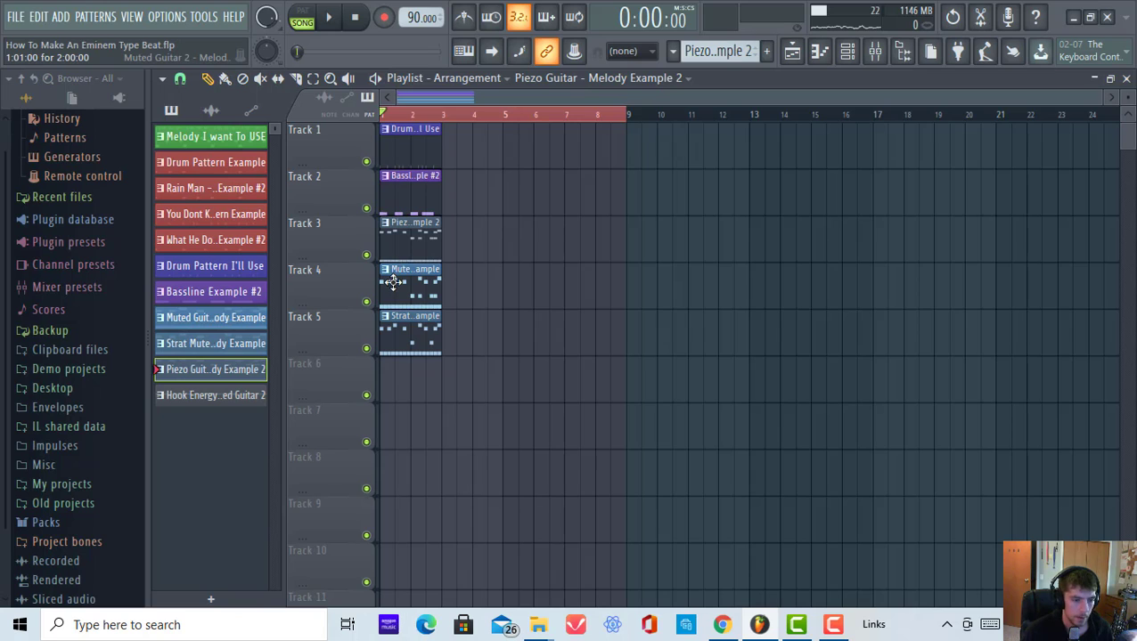
pyautogui.click(393, 283)
pyautogui.click(847, 50)
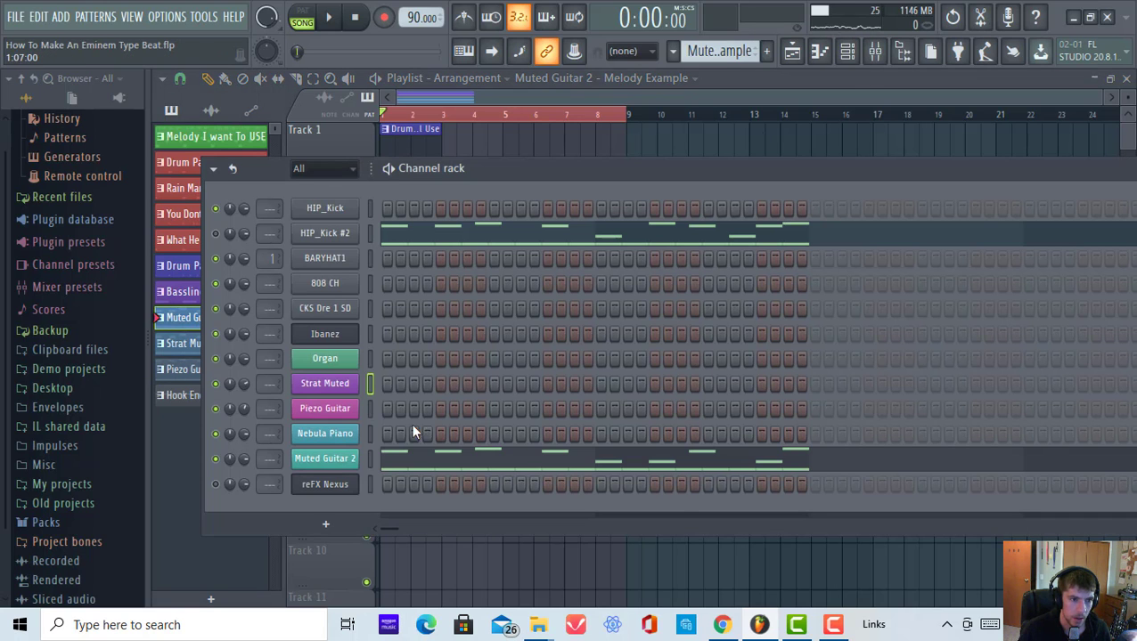
pyautogui.rightClick(357, 461)
pyautogui.click(563, 386)
pyautogui.click(605, 152)
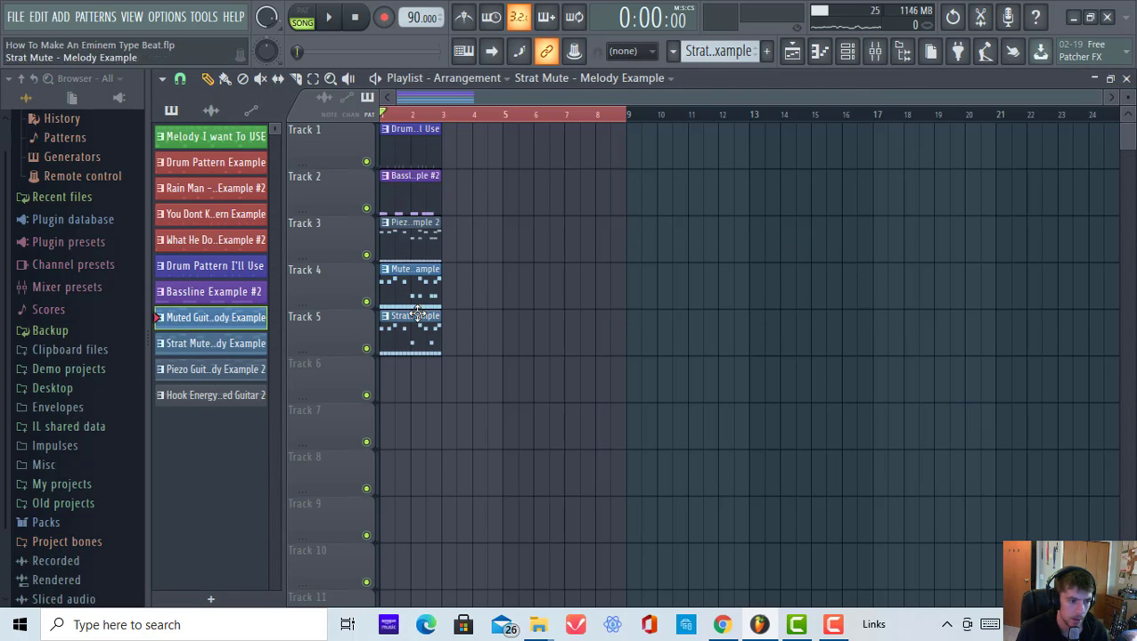
# Paste the copied melody into the Strat Muted channel of the Strat Mute pattern and audition the pattern alone.
pyautogui.click(847, 50)
pyautogui.rightClick(337, 385)
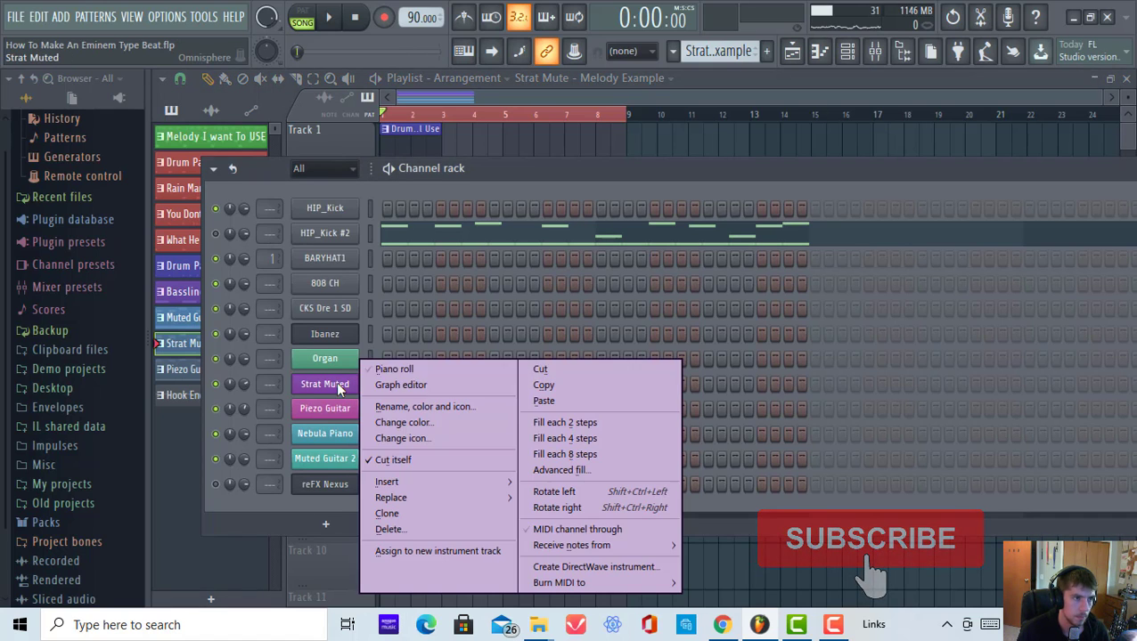
pyautogui.click(544, 401)
pyautogui.click(340, 22)
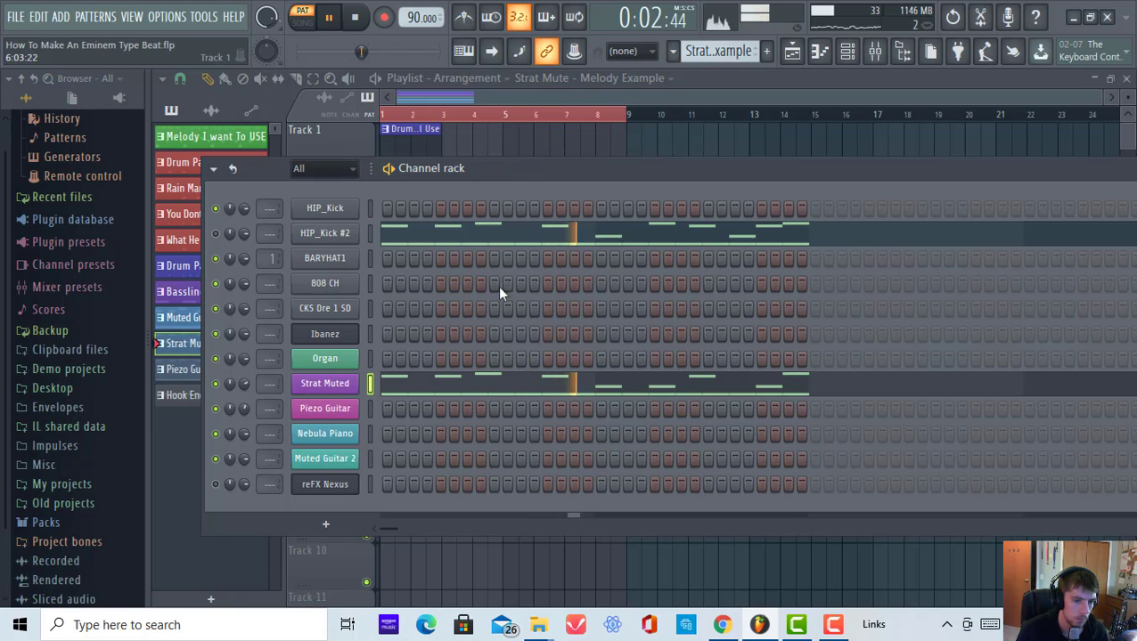
# Play the arrangement in song mode with the Strat Muted layer included and stop playback.
pyautogui.rightClick(568, 150)
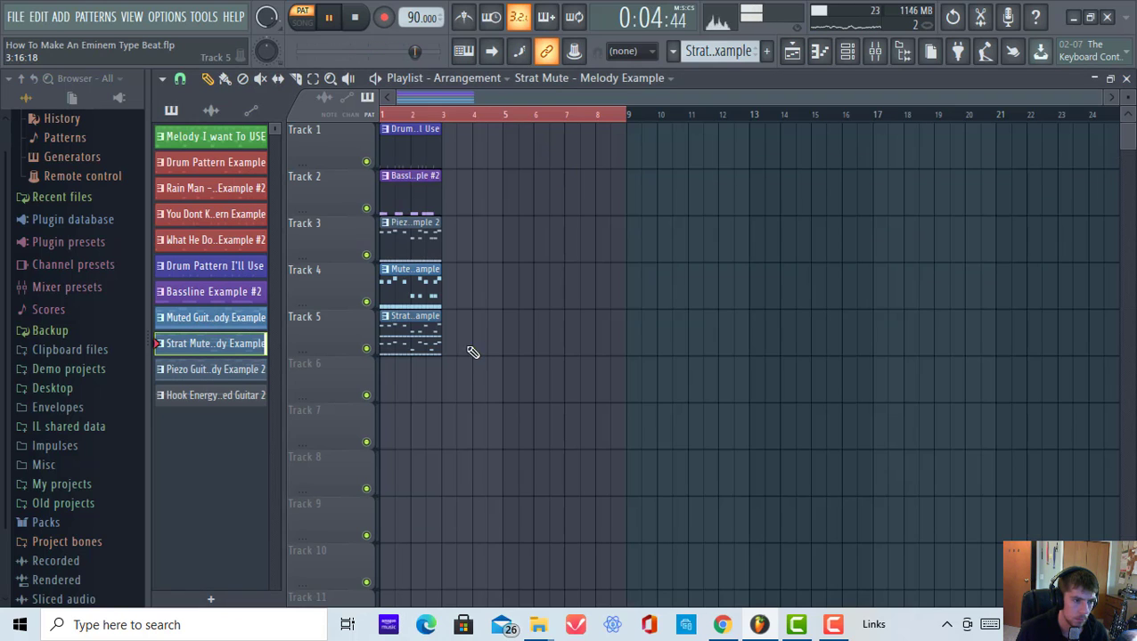
pyautogui.press('l')
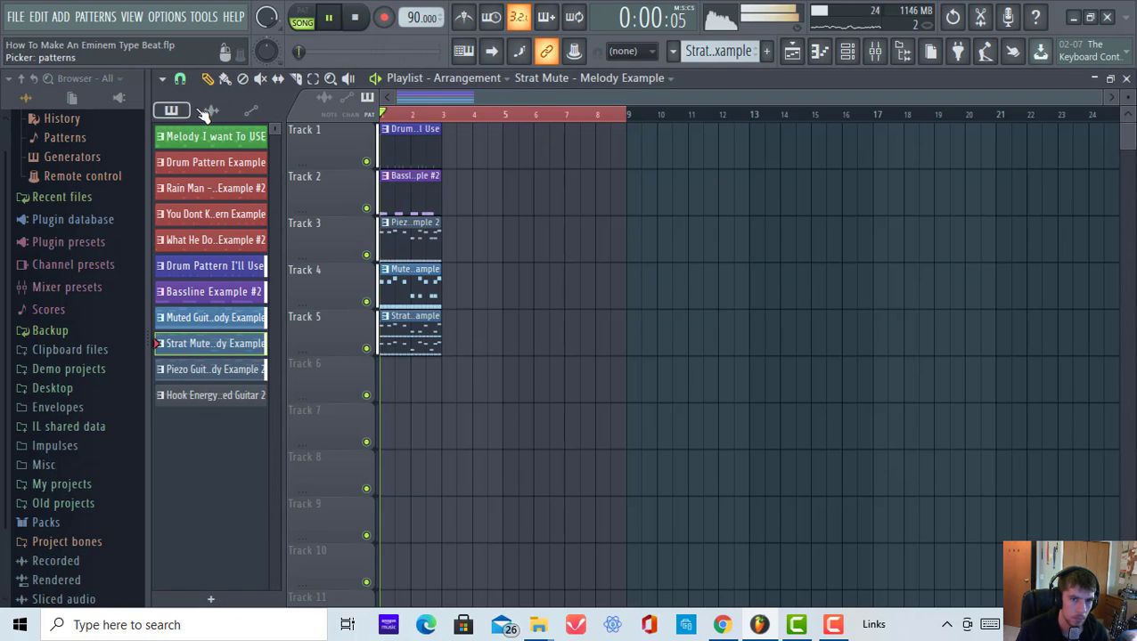
pyautogui.click(850, 64)
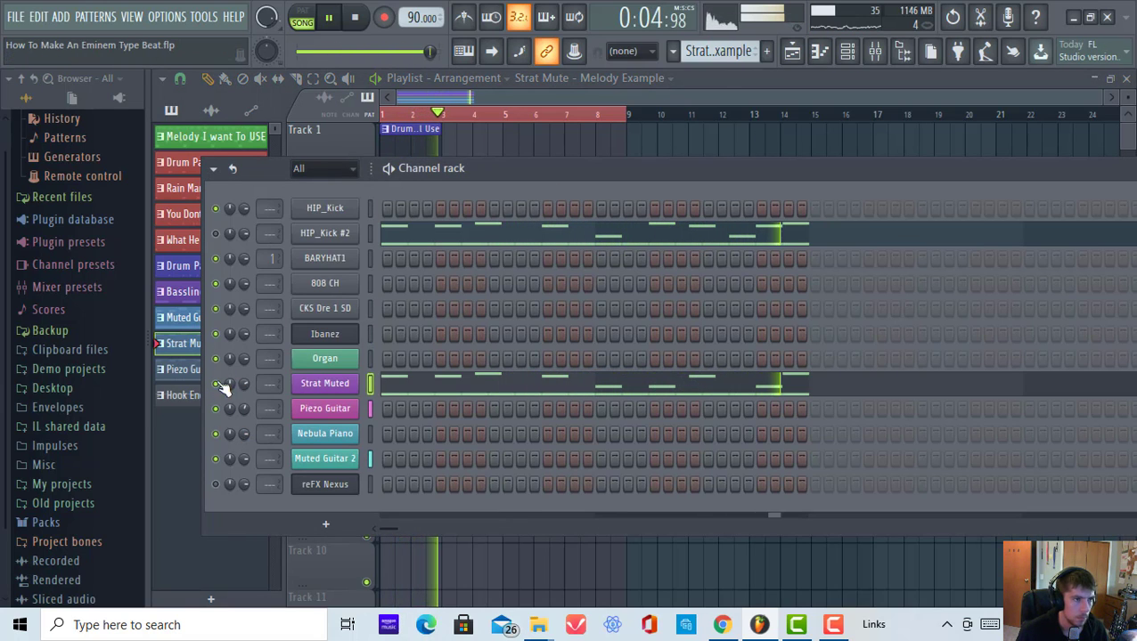
pyautogui.click(356, 19)
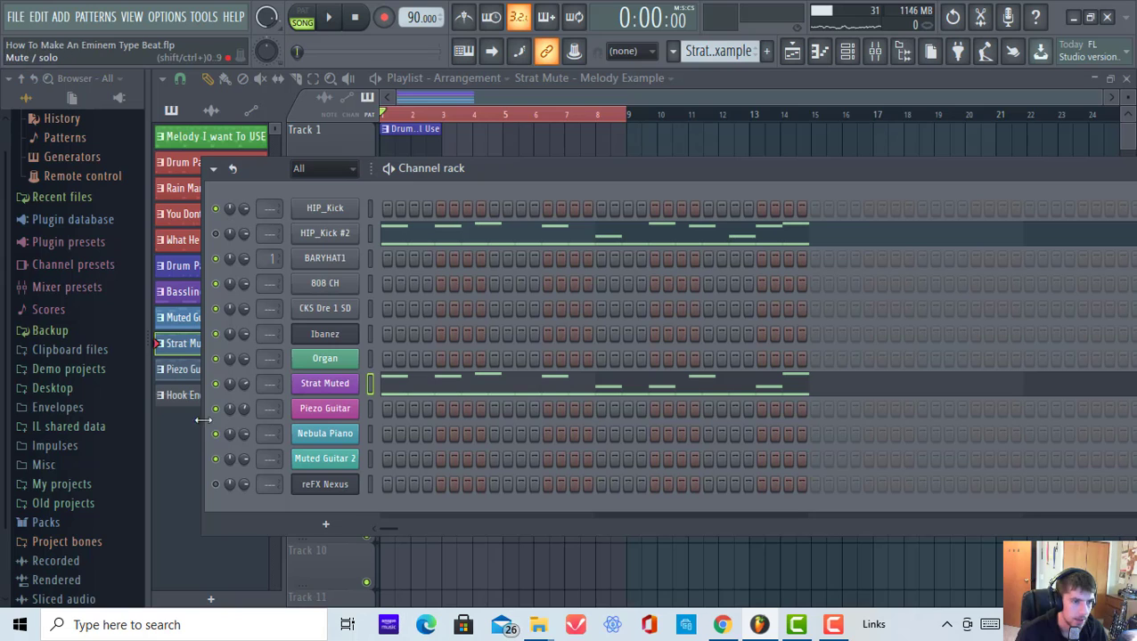
pyautogui.click(529, 148)
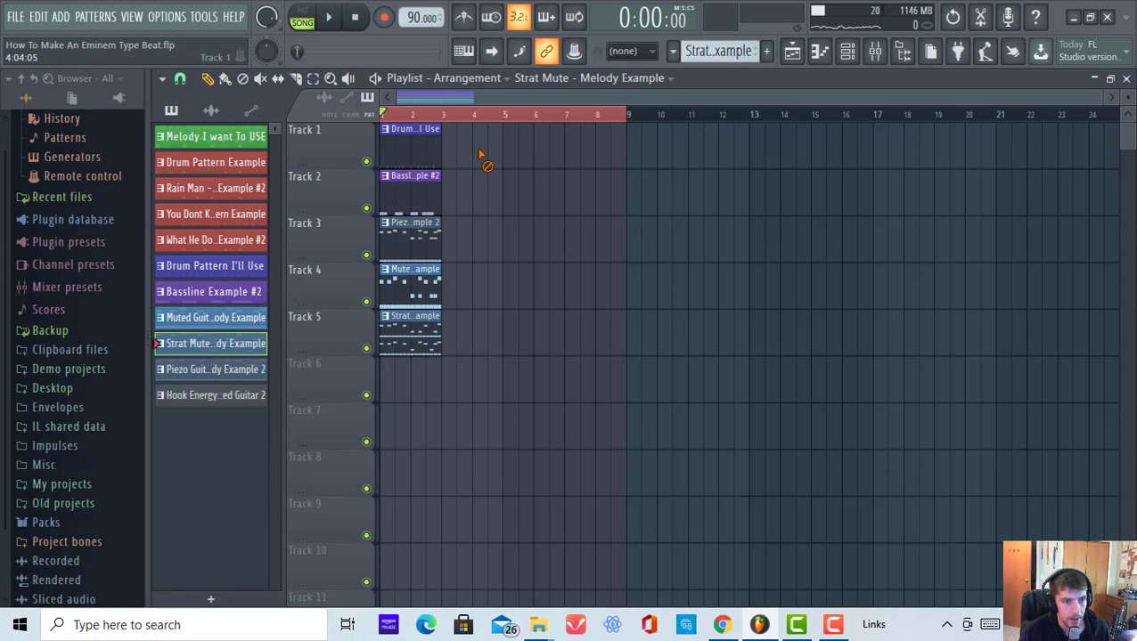
# Set the arrangement's time selection to loop only the first two bars.
pyautogui.moveTo(633, 120); pyautogui.dragTo(741, 121)
pyautogui.scroll(6, 449, 119)
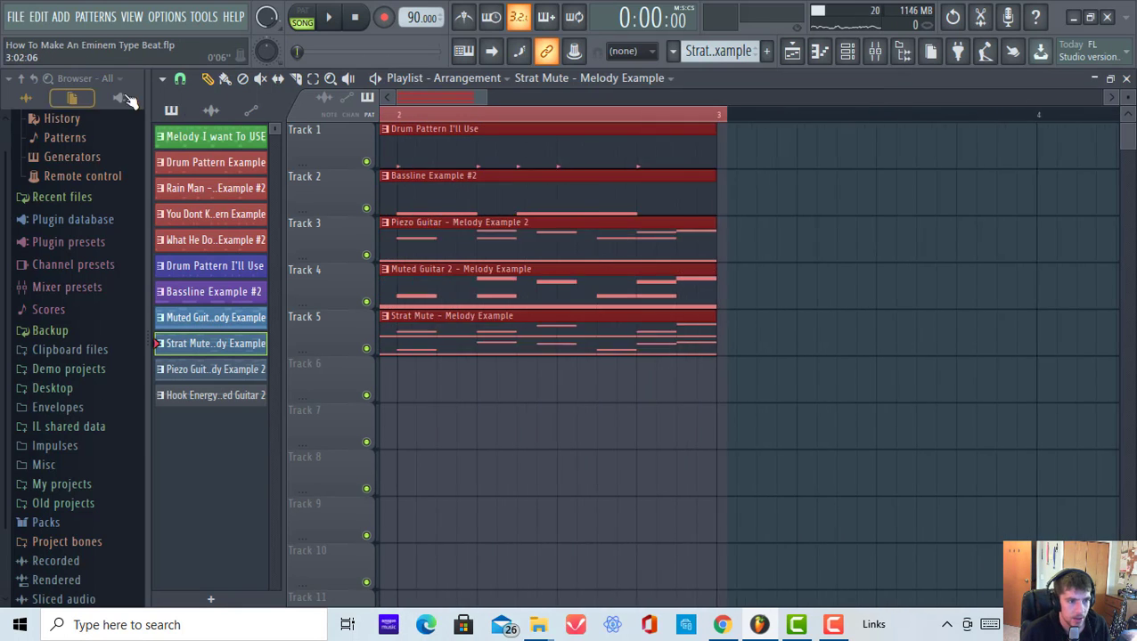
pyautogui.moveTo(431, 122); pyautogui.dragTo(726, 127)
pyautogui.scroll(-6, 727, 123)
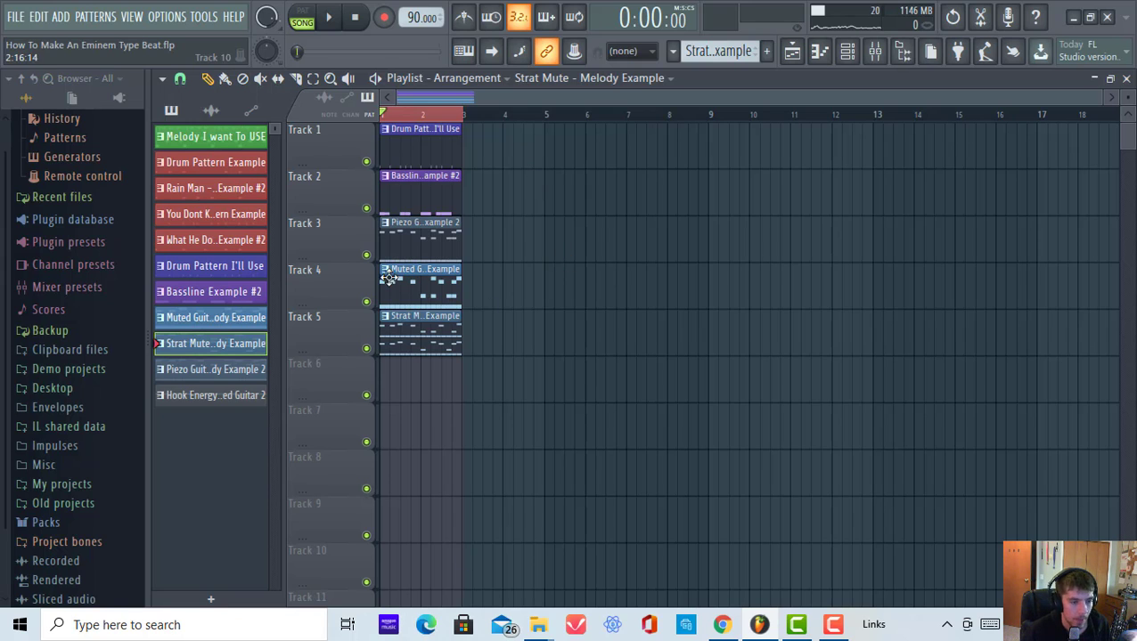
# Play the two-bar loop and trim the time selection's end exactly to the end of the clips.
pyautogui.keyDown('ctrl'); pyautogui.moveTo(495, 436); pyautogui.dragTo(383, 147); pyautogui.keyUp('ctrl')
pyautogui.keyDown('ctrl'); pyautogui.click(556, 316); pyautogui.keyUp('ctrl')
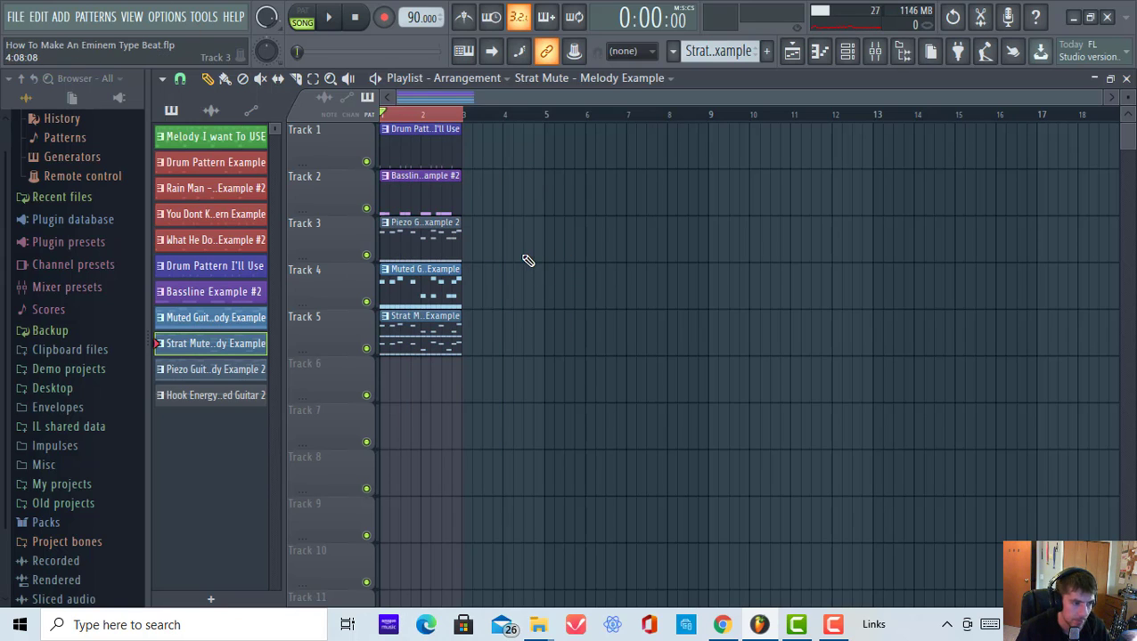
pyautogui.press('space')
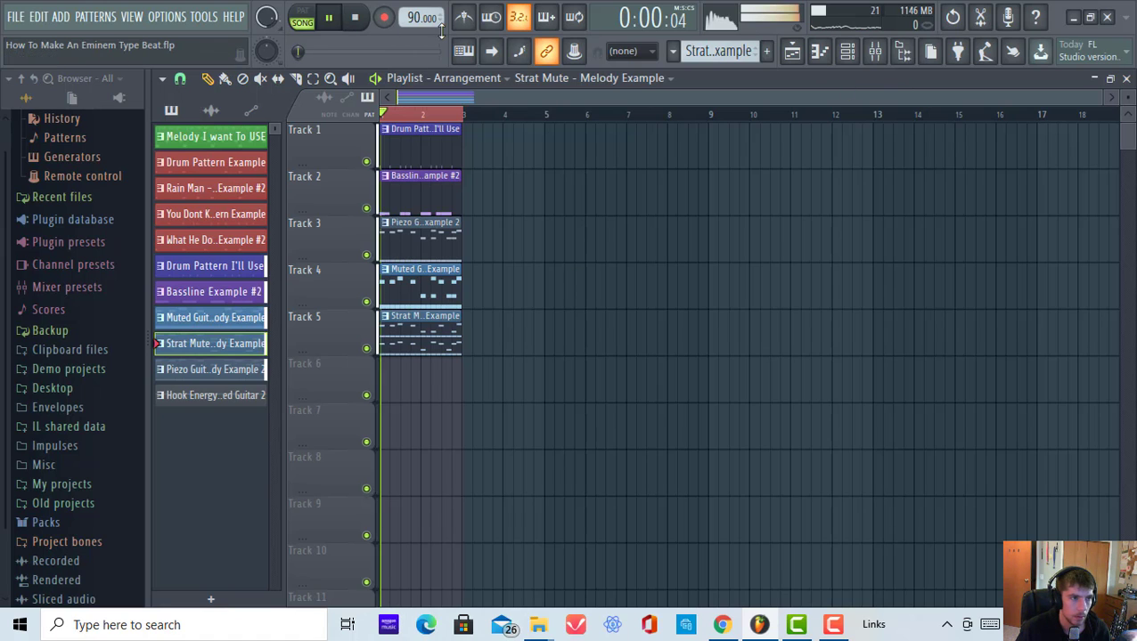
pyautogui.scroll(5, 452, 98)
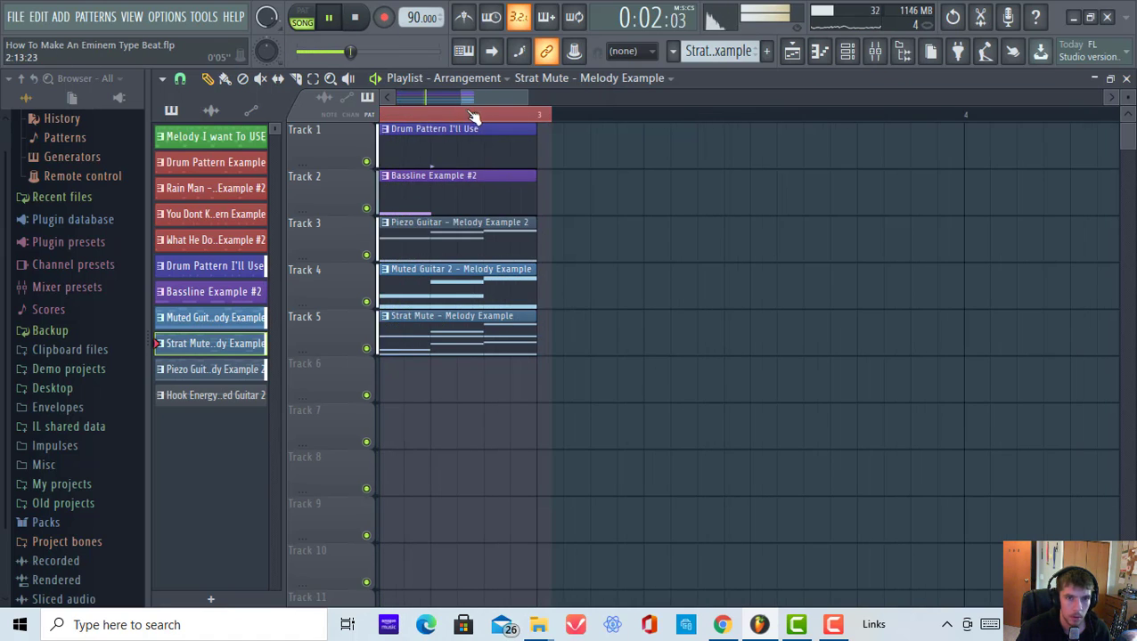
pyautogui.moveTo(549, 115); pyautogui.dragTo(539, 115)
pyautogui.click(846, 63)
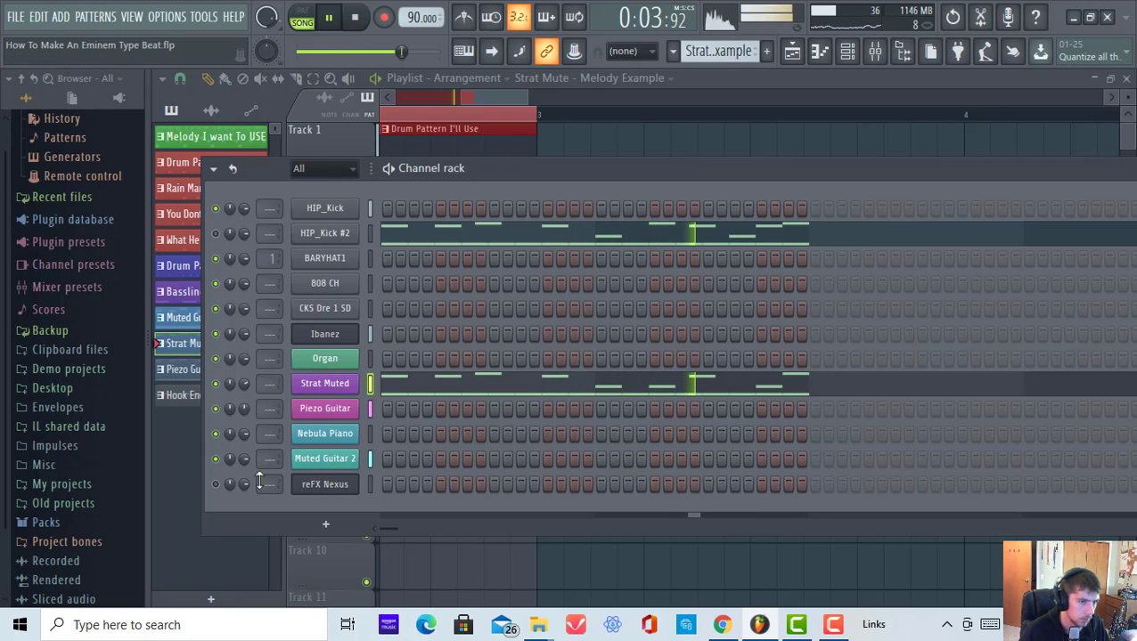
pyautogui.click(612, 116)
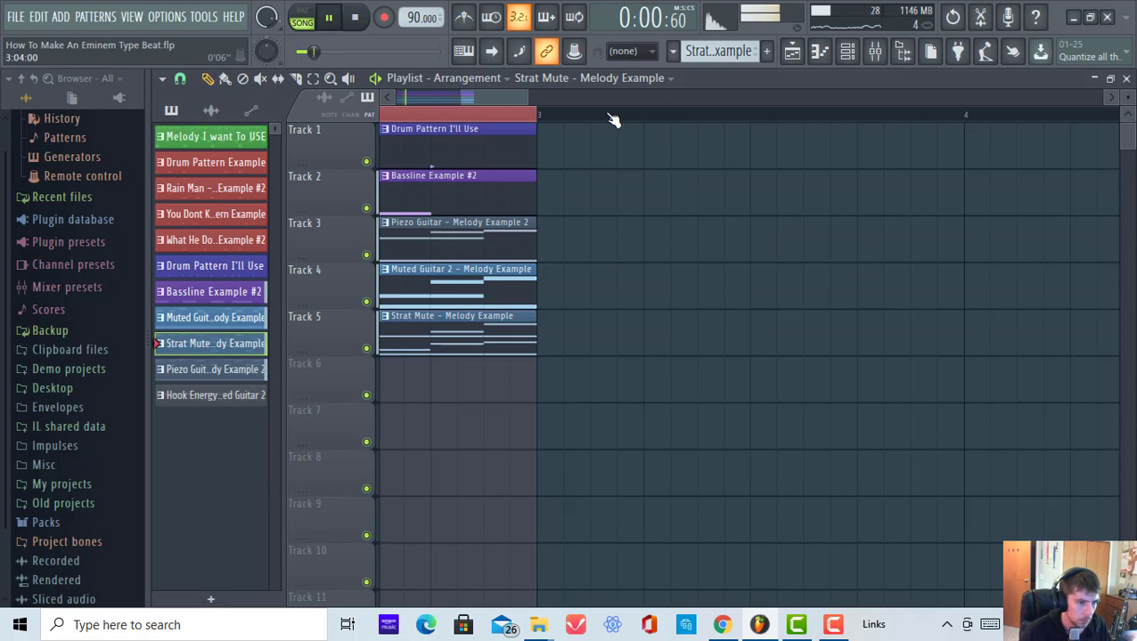
# Raise the Ibanez note velocities in Bassline Example #2 with the Multiply level scaling and resume playback.
pyautogui.scroll(-3, 479, 116)
pyautogui.click(434, 178)
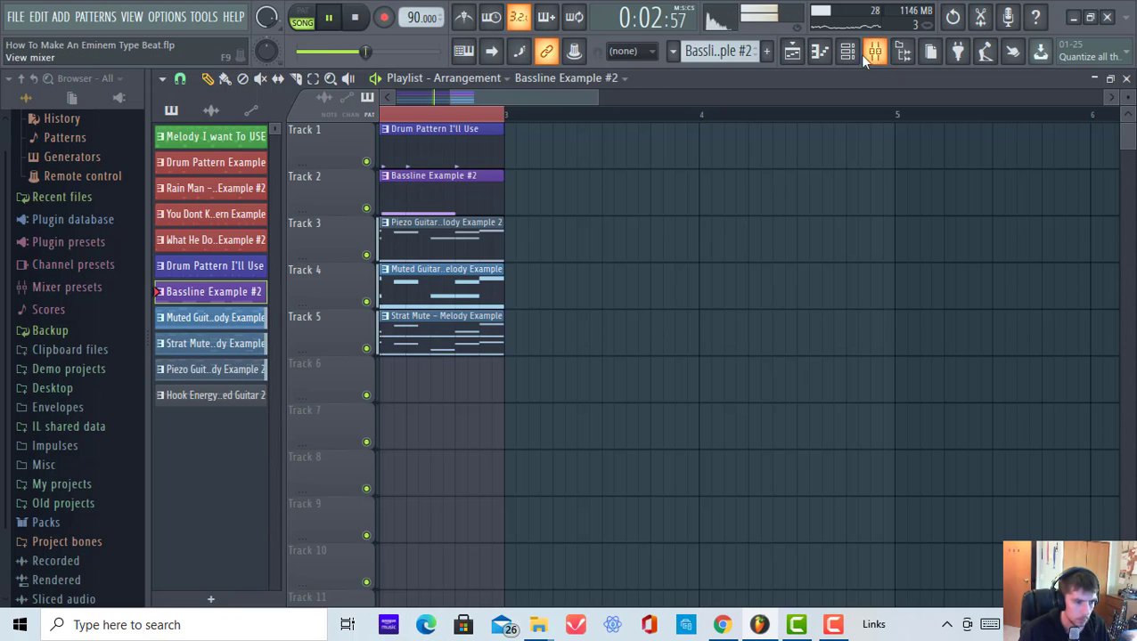
pyautogui.click(847, 53)
pyautogui.click(434, 334)
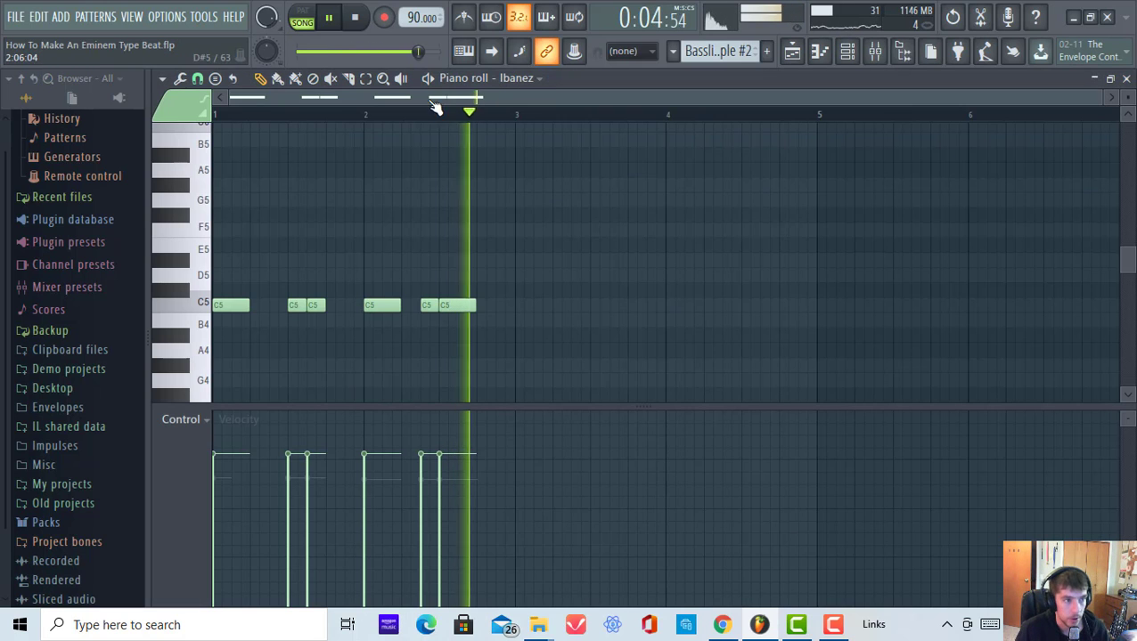
pyautogui.click(330, 22)
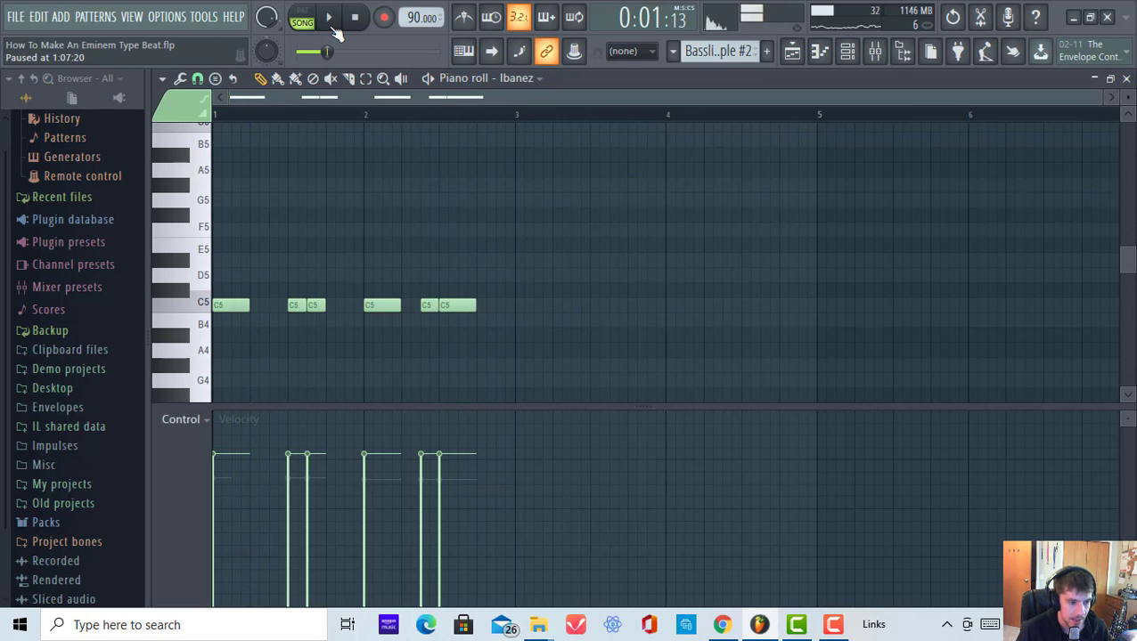
pyautogui.hotkey('alt', 'x')
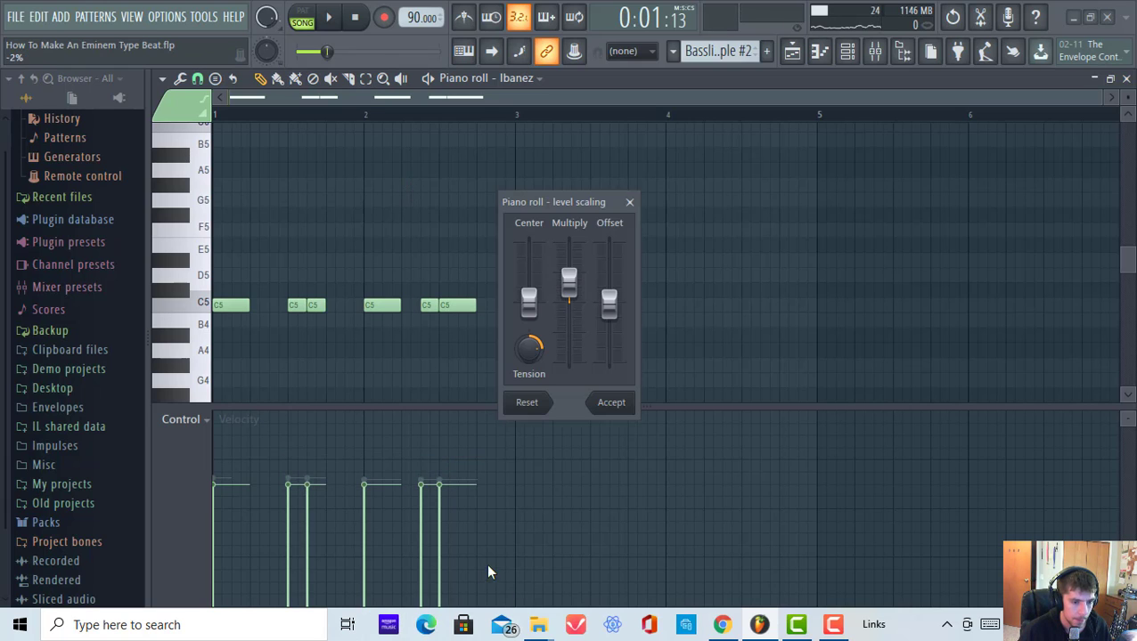
pyautogui.moveTo(571, 293); pyautogui.dragTo(570, 281)
pyautogui.click(627, 406)
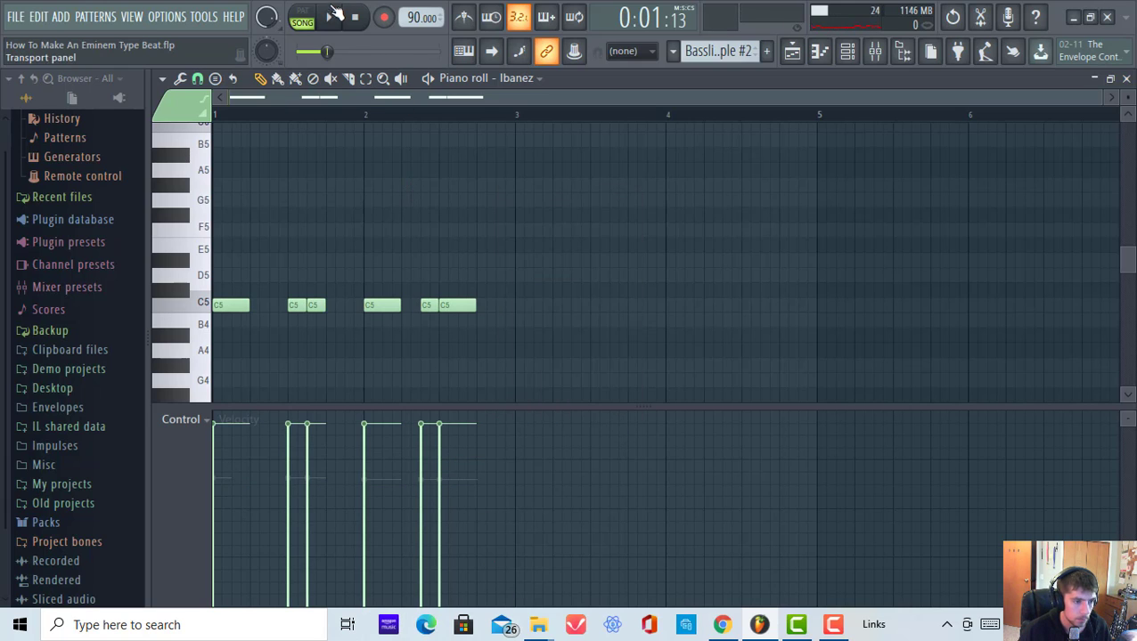
pyautogui.press('space')
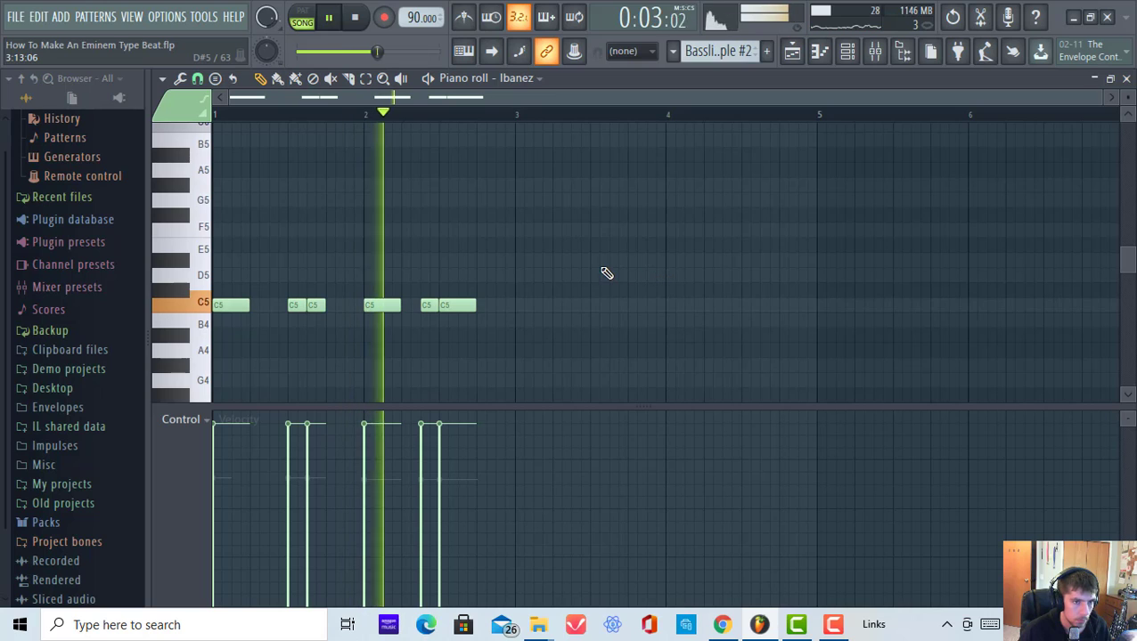
# Listen to the looped arrangement with the louder bassline and pause playback.
pyautogui.click(792, 51)
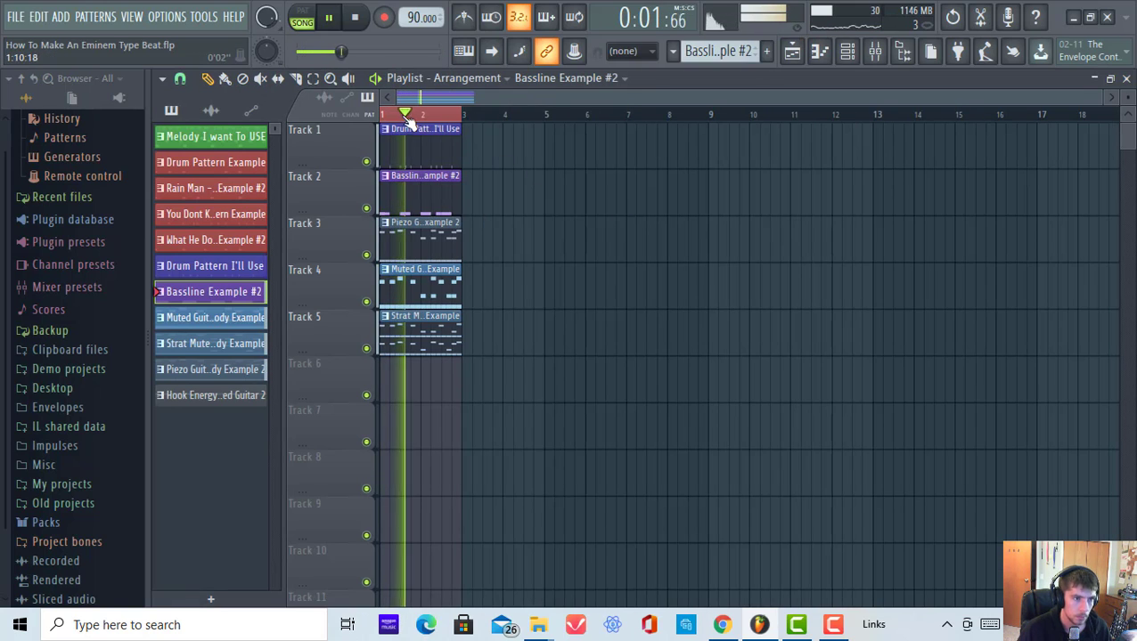
pyautogui.scroll(3, 482, 98)
pyautogui.scroll(-3, 431, 125)
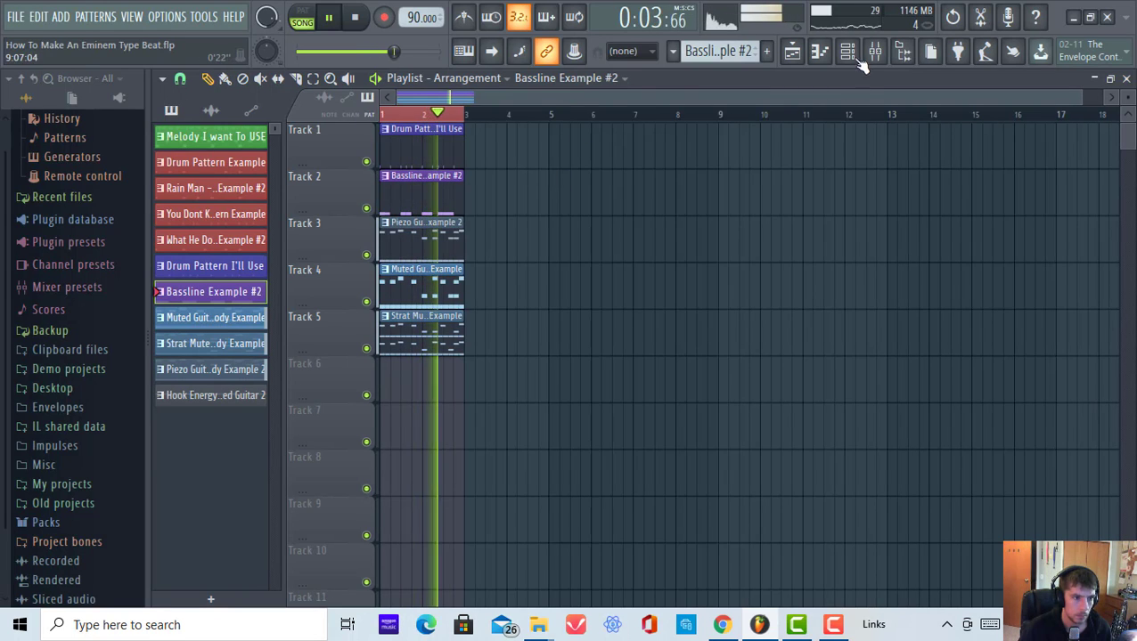
pyautogui.click(327, 18)
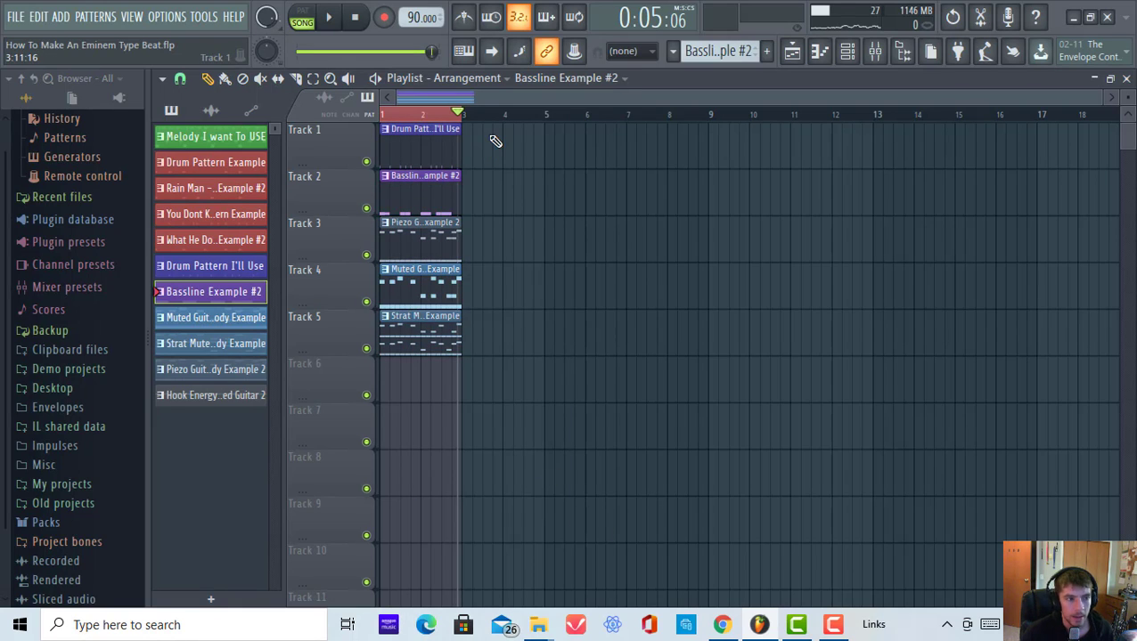
# Duplicate all five two-bar clips so the copies start exactly at bar 3.
pyautogui.hotkey('ctrl', 'a')
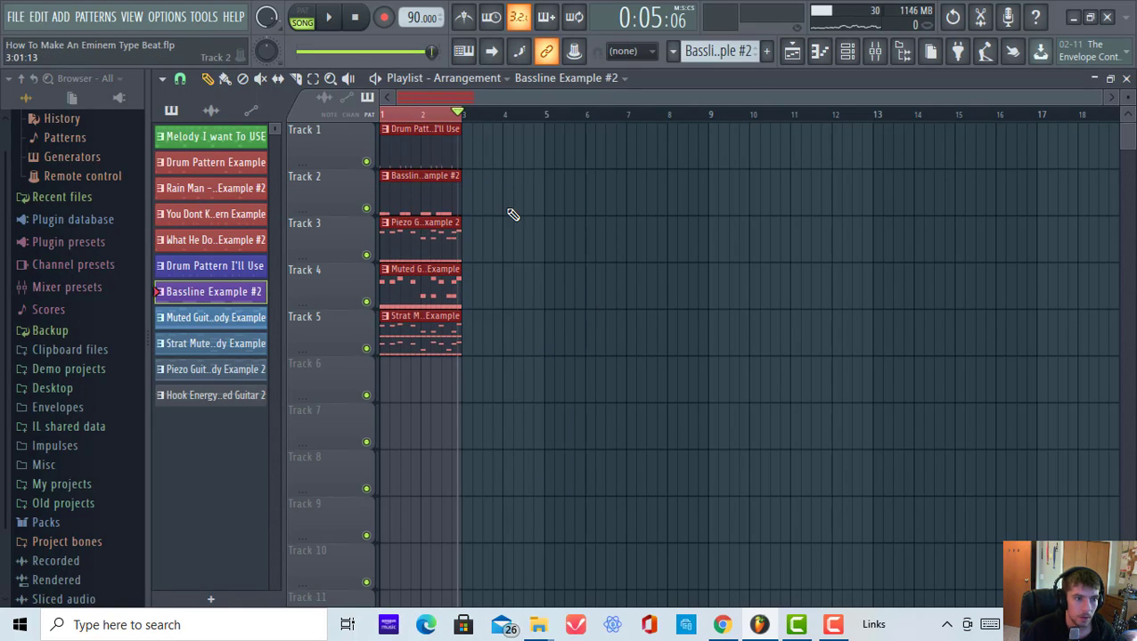
pyautogui.moveTo(402, 146); pyautogui.dragTo(486, 158)
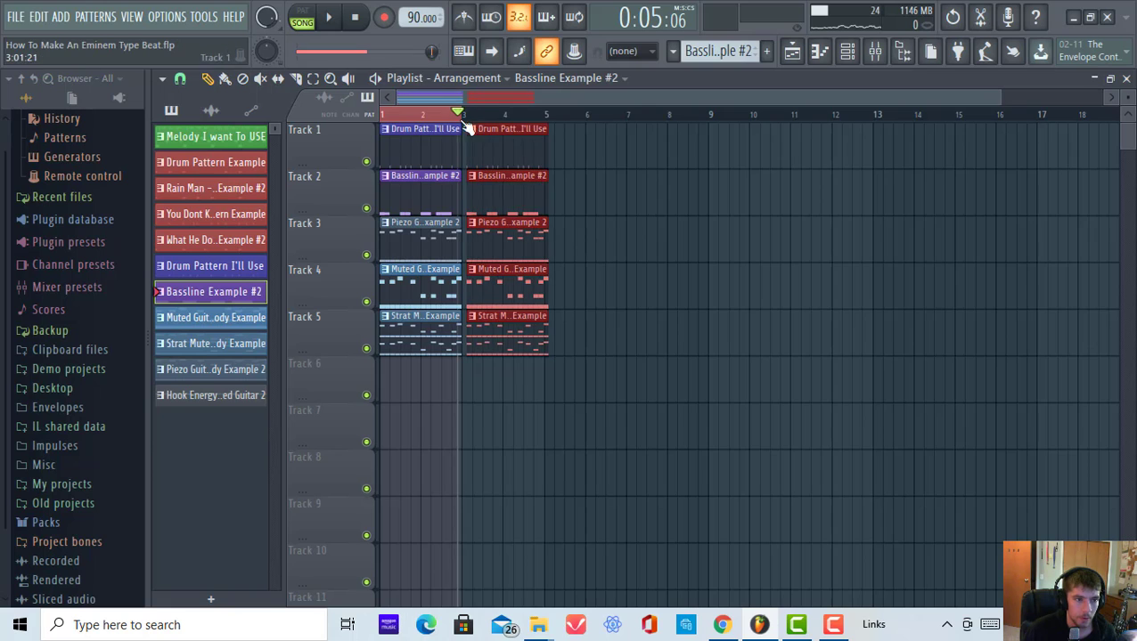
pyautogui.scroll(6, 472, 129)
pyautogui.moveTo(816, 149); pyautogui.dragTo(577, 146)
pyautogui.scroll(-6, 505, 119)
# Duplicate the whole four-bar block so the copy starts exactly at bar 5.
pyautogui.moveTo(644, 392); pyautogui.dragTo(213, 33)
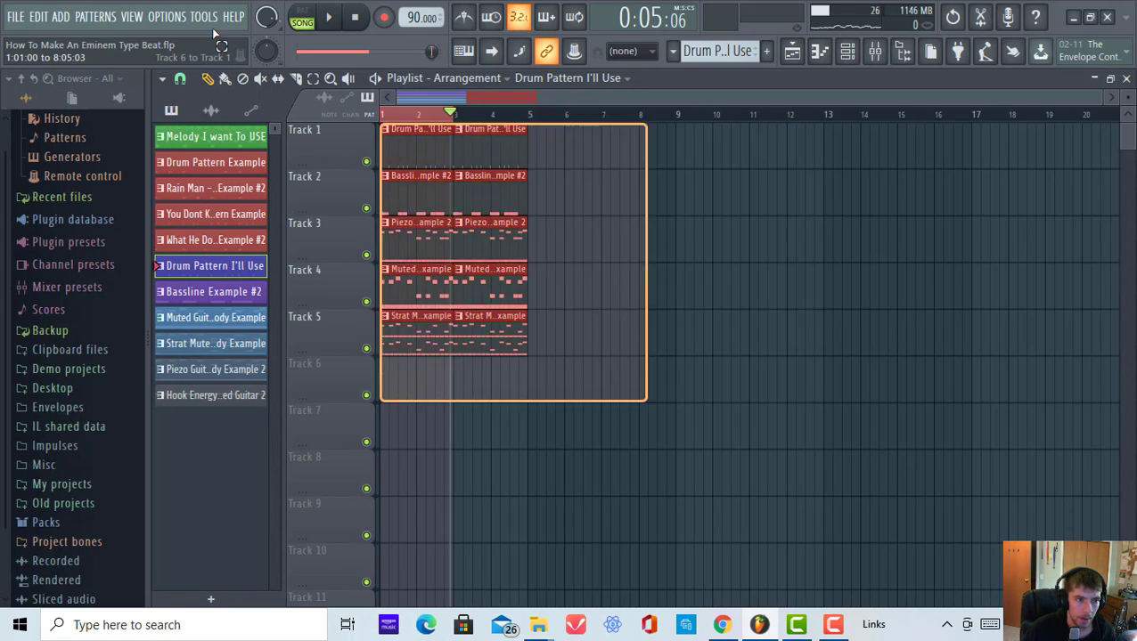
pyautogui.moveTo(401, 145); pyautogui.dragTo(545, 144)
pyautogui.scroll(6, 528, 115)
pyautogui.moveTo(816, 147); pyautogui.dragTo(1020, 143)
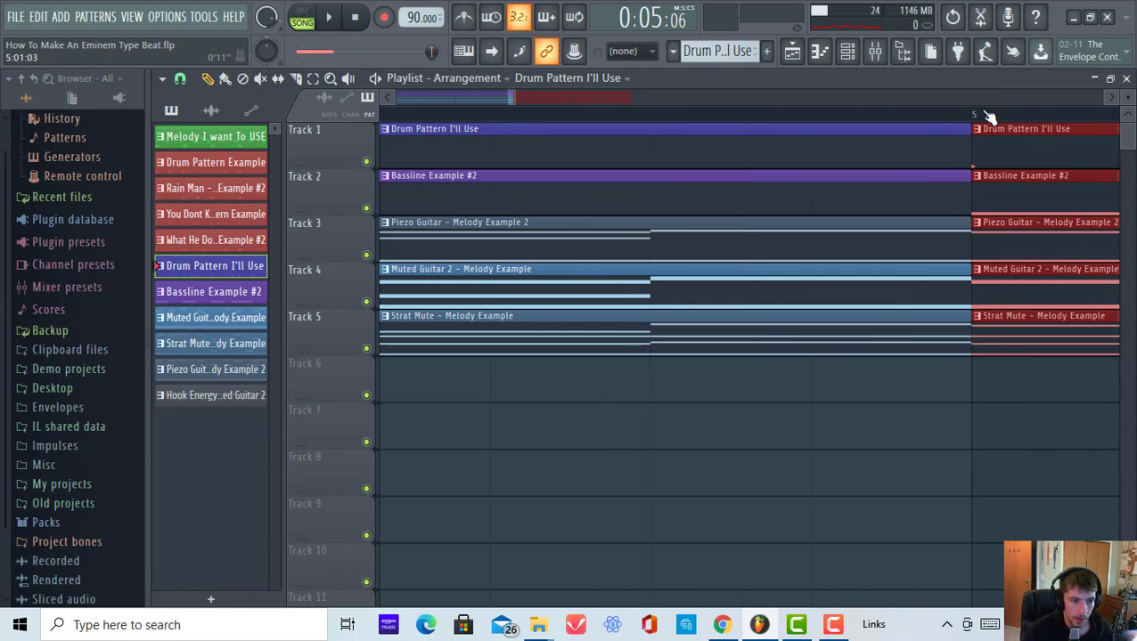
pyautogui.scroll(-6, 998, 120)
pyautogui.click(862, 305)
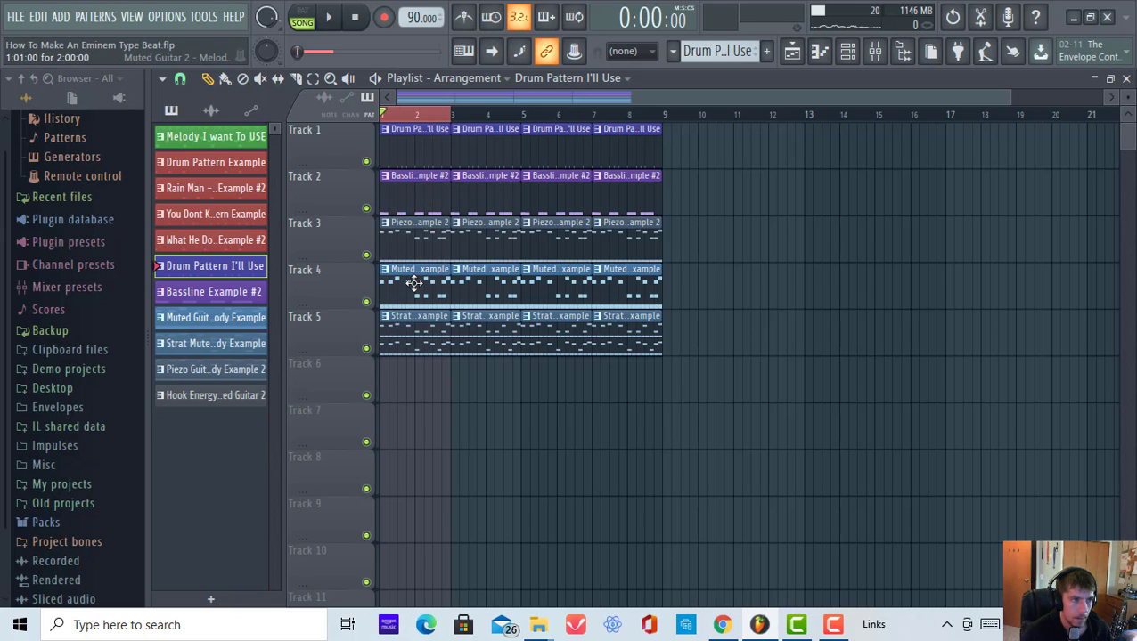
# Remove the Muted Guitar 2 clip from bars 1-2, start song playback and extend the time selection over all eight bars.
pyautogui.rightClick(414, 283)
pyautogui.click(304, 22)
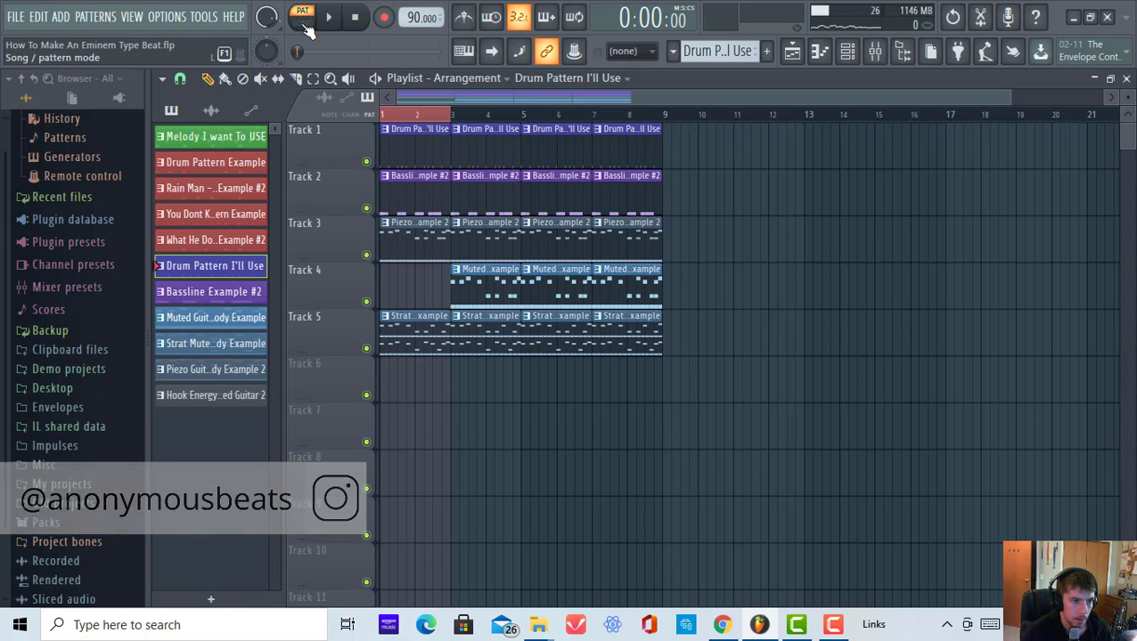
pyautogui.click(303, 21)
pyautogui.click(328, 17)
pyautogui.hotkey('ctrl', 'a')
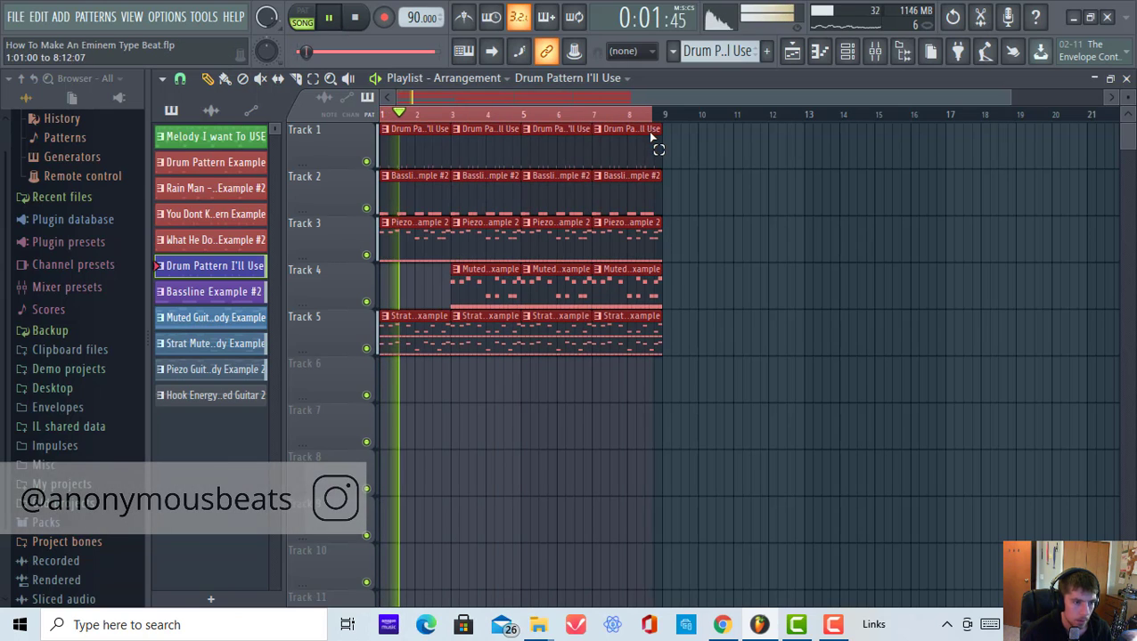
# Remove the Strat Mute clips from bars 1-6 and the Muted Guitar 2 clip at bar 3, and pause playback.
pyautogui.rightClick(414, 339)
pyautogui.click(499, 413)
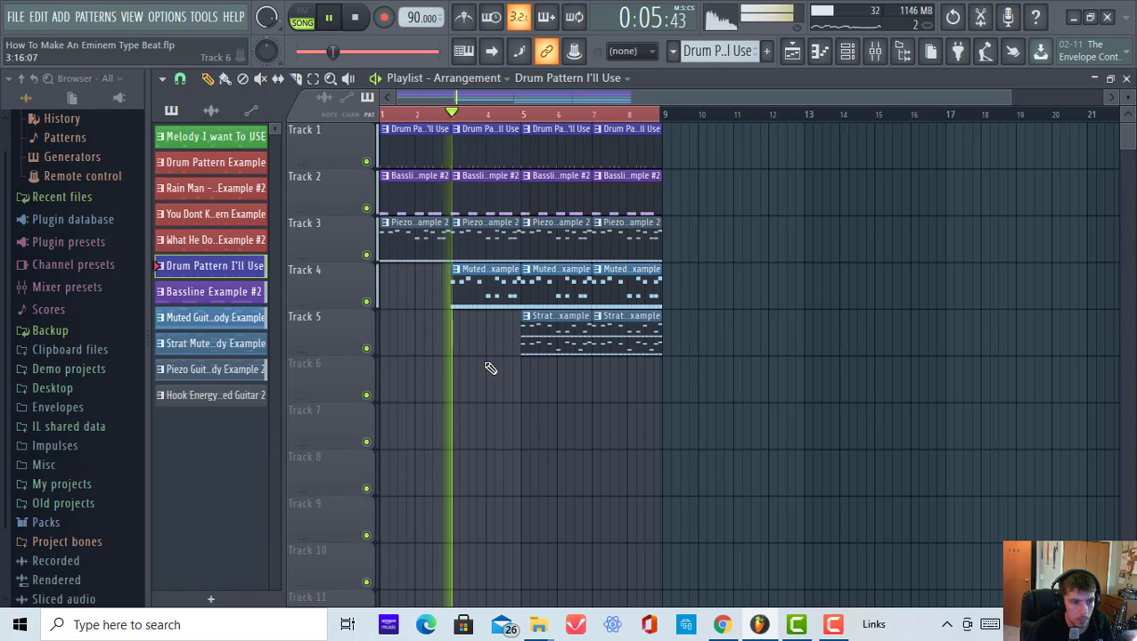
pyautogui.rightClick(482, 290)
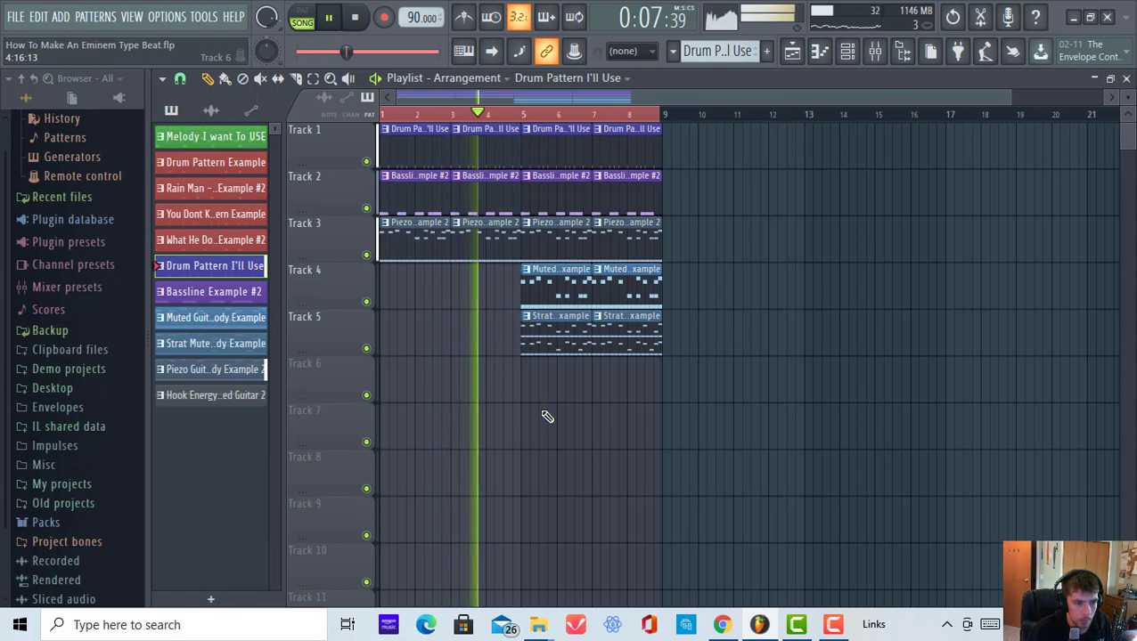
pyautogui.rightClick(574, 343)
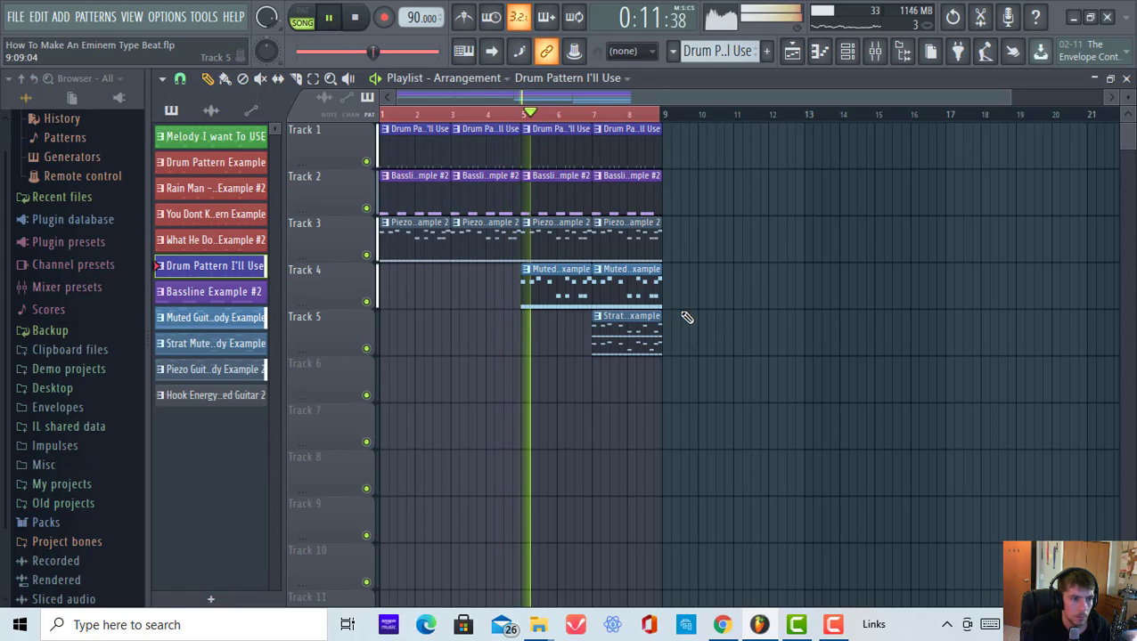
pyautogui.click(333, 19)
# Undo the deletion of the Strat Mute clip at bar 5 and clear the clip selection.
pyautogui.moveTo(735, 416); pyautogui.dragTo(490, 144)
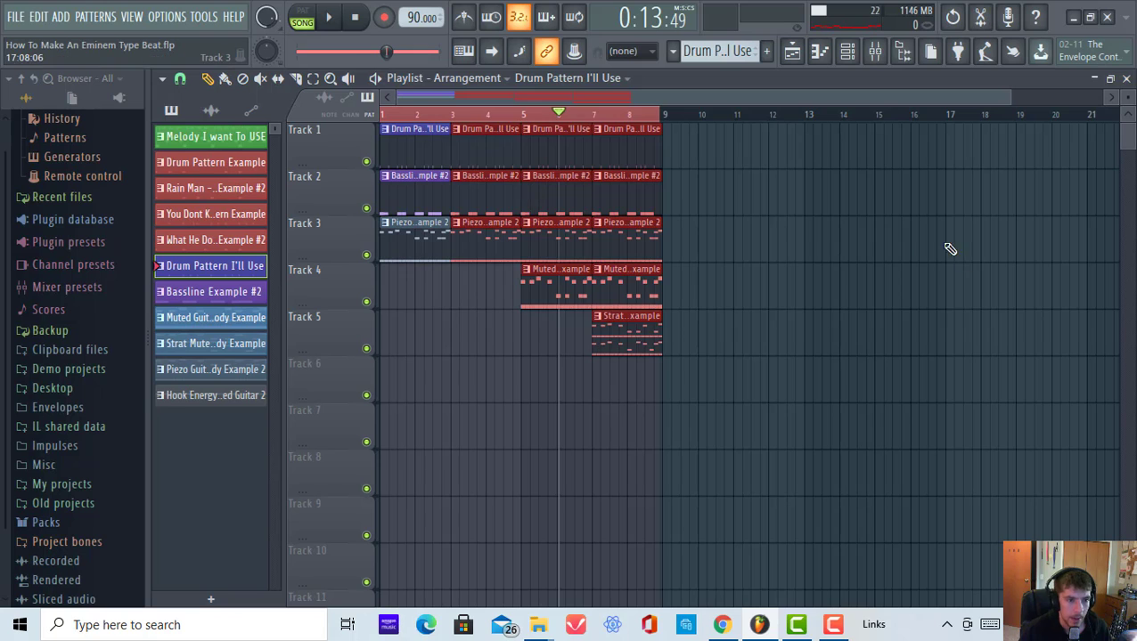
pyautogui.moveTo(709, 403); pyautogui.dragTo(524, 124)
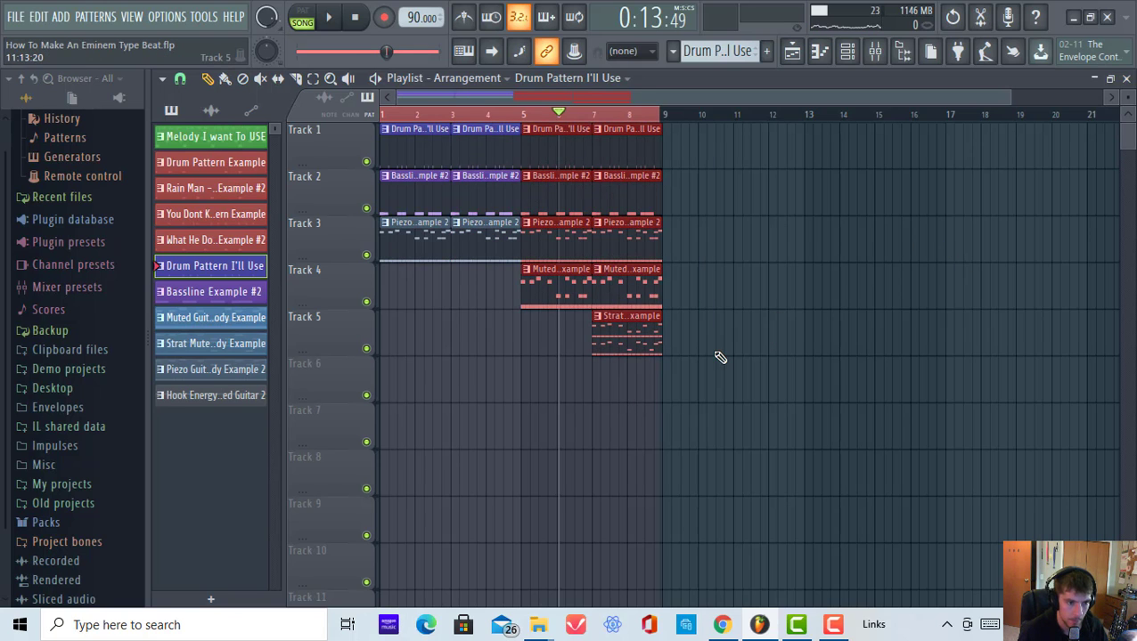
pyautogui.hotkey('ctrl', 'z')
pyautogui.hotkey('ctrl', 'alt', 'z')
pyautogui.hotkey('ctrl', 'alt', 'z')
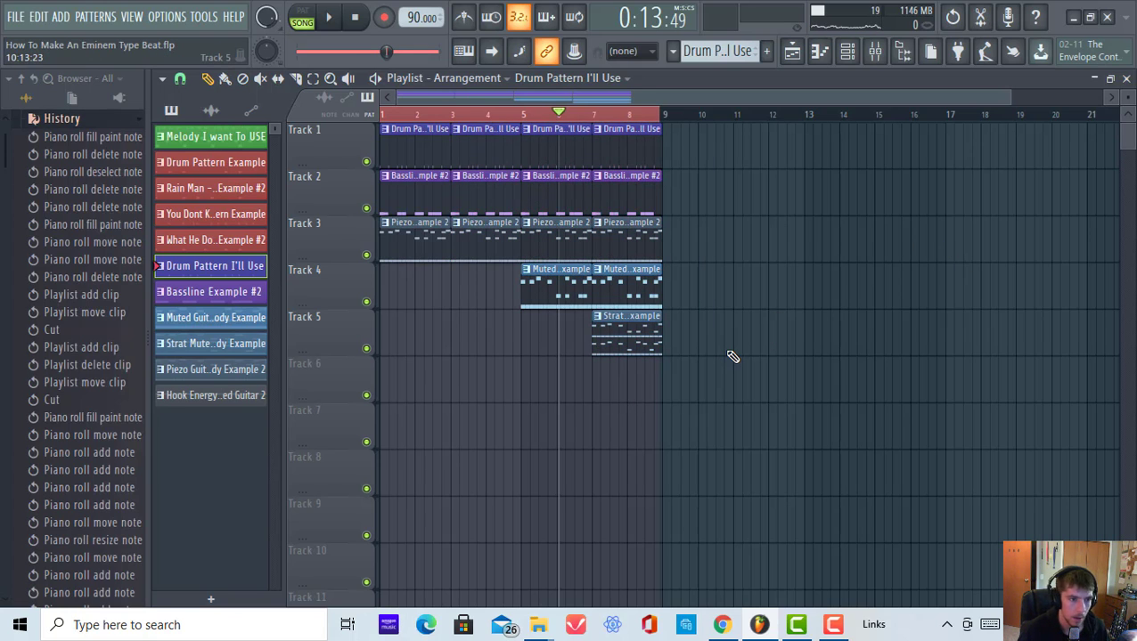
pyautogui.hotkey('ctrl', 'alt', 'z')
pyautogui.moveTo(695, 403); pyautogui.dragTo(593, 118)
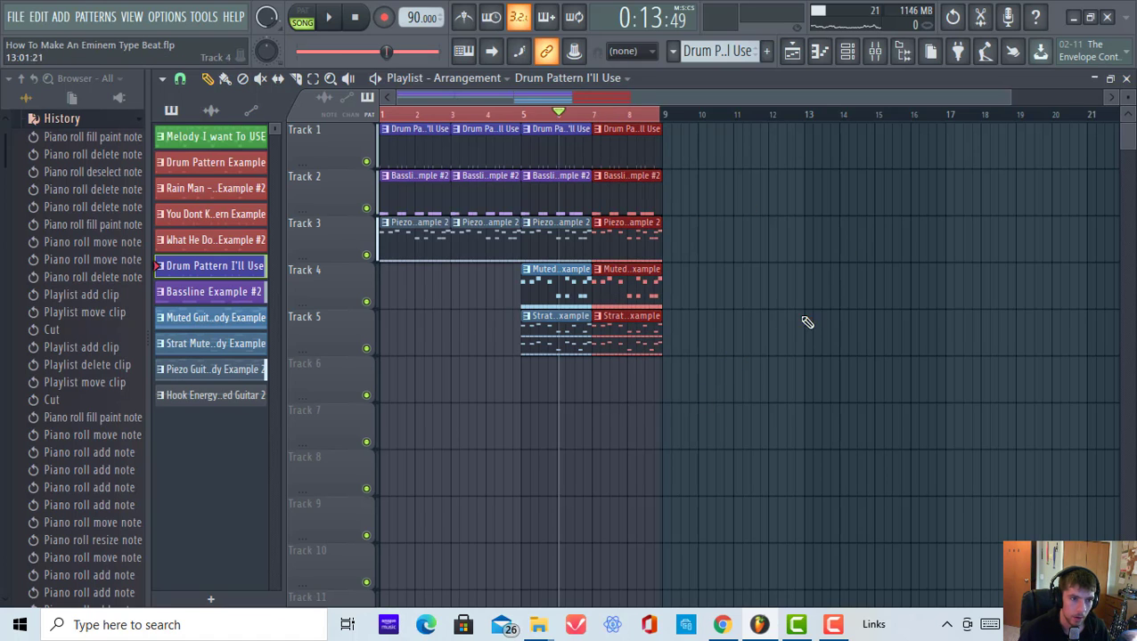
pyautogui.moveTo(755, 449)
pyautogui.mouseDown()
pyautogui.moveTo(590, 121)
pyautogui.moveTo(509, 105)
pyautogui.mouseUp()
pyautogui.keyDown('ctrl'); pyautogui.click(776, 216); pyautogui.keyUp('ctrl')
pyautogui.moveTo(661, 397)
pyautogui.mouseDown()
pyautogui.moveTo(585, 203)
pyautogui.moveTo(525, 120)
pyautogui.mouseUp()
pyautogui.keyDown('ctrl'); pyautogui.click(819, 325); pyautogui.keyUp('ctrl')
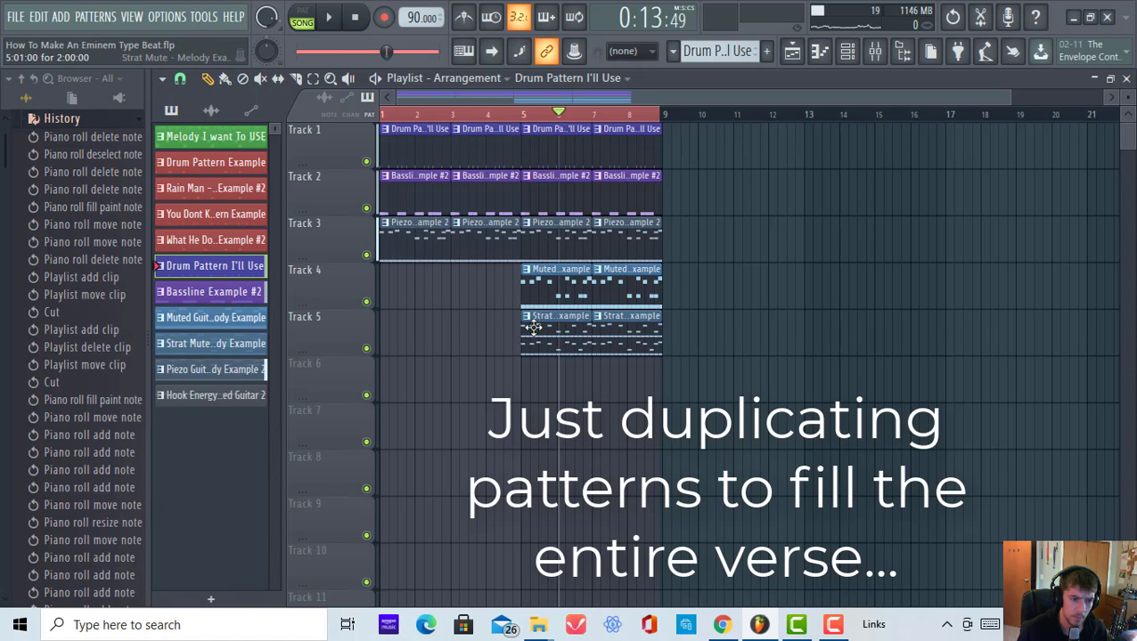
# Try bars 5-6 without the Muted Guitar 2 clip, listen briefly and undo the removal.
pyautogui.rightClick(544, 276)
pyautogui.click(329, 20)
pyautogui.click(328, 19)
pyautogui.hotkey('ctrl', 'z')
# Remove the remaining Strat Mute clips from bars 5-8 and play the result briefly.
pyautogui.rightClick(544, 325)
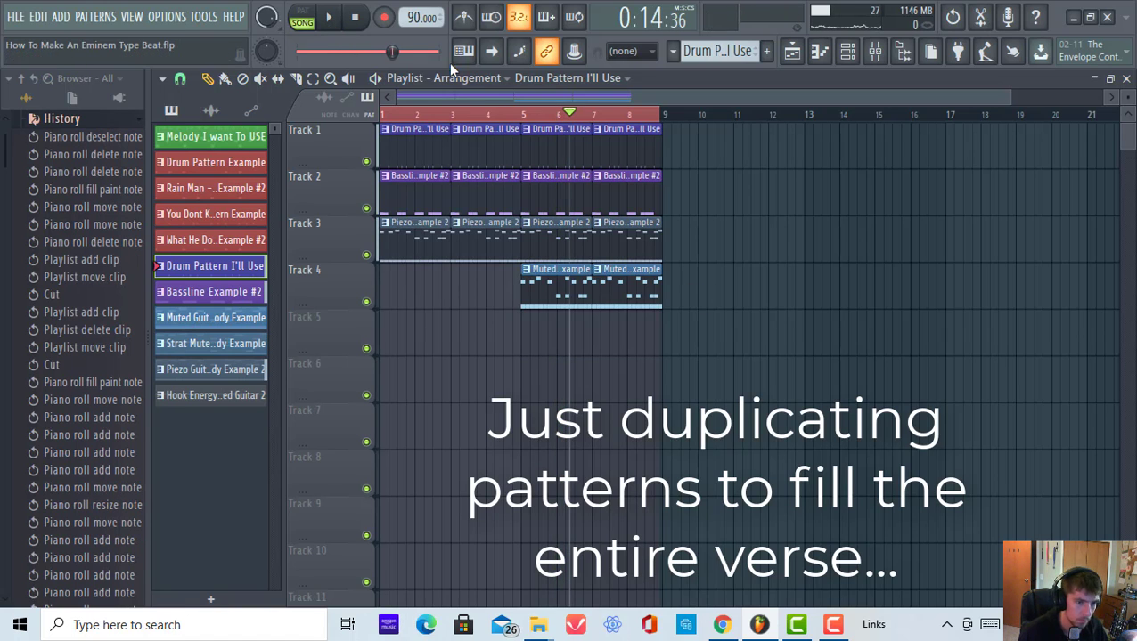
pyautogui.click(328, 22)
pyautogui.click(328, 23)
# Duplicate the clips in bars 5-8 so the copies start exactly at bar 9.
pyautogui.moveTo(679, 357); pyautogui.dragTo(527, 119)
pyautogui.moveTo(629, 153); pyautogui.dragTo(771, 147)
pyautogui.scroll(8, 681, 134)
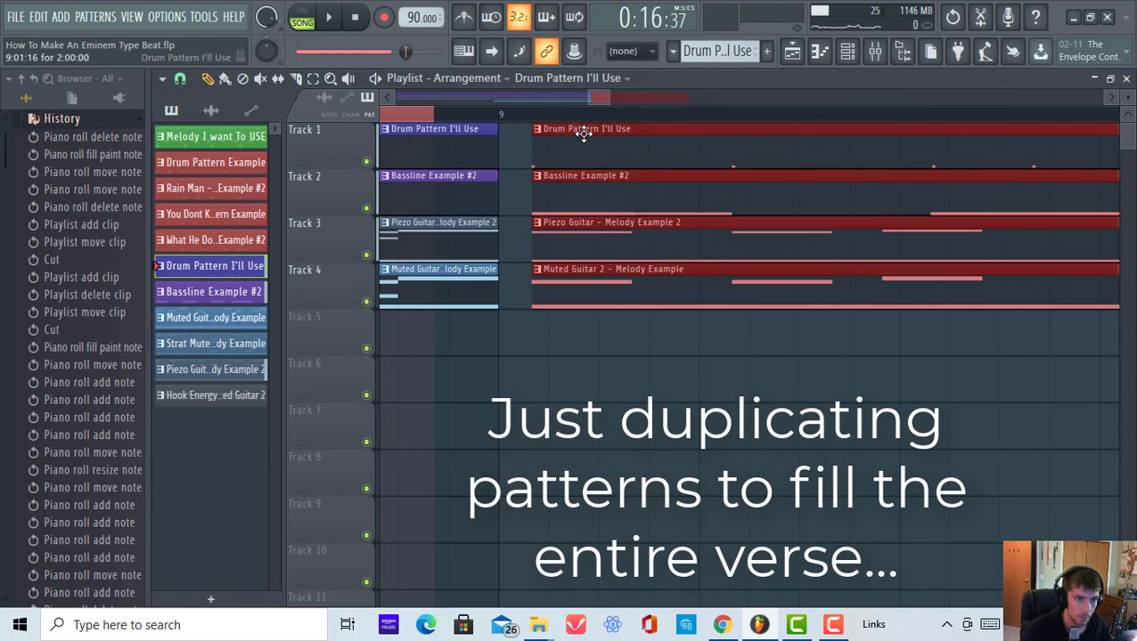
pyautogui.moveTo(583, 131); pyautogui.dragTo(553, 130)
pyautogui.scroll(-9, 549, 123)
# Place Muted Guitar 2 clips on Track 5 at bars 9 and 11 and stop playback.
pyautogui.click(576, 334)
pyautogui.rightClick(583, 334)
pyautogui.click(614, 270)
pyautogui.click(611, 333)
pyautogui.scroll(8, 611, 333)
pyautogui.click(664, 328)
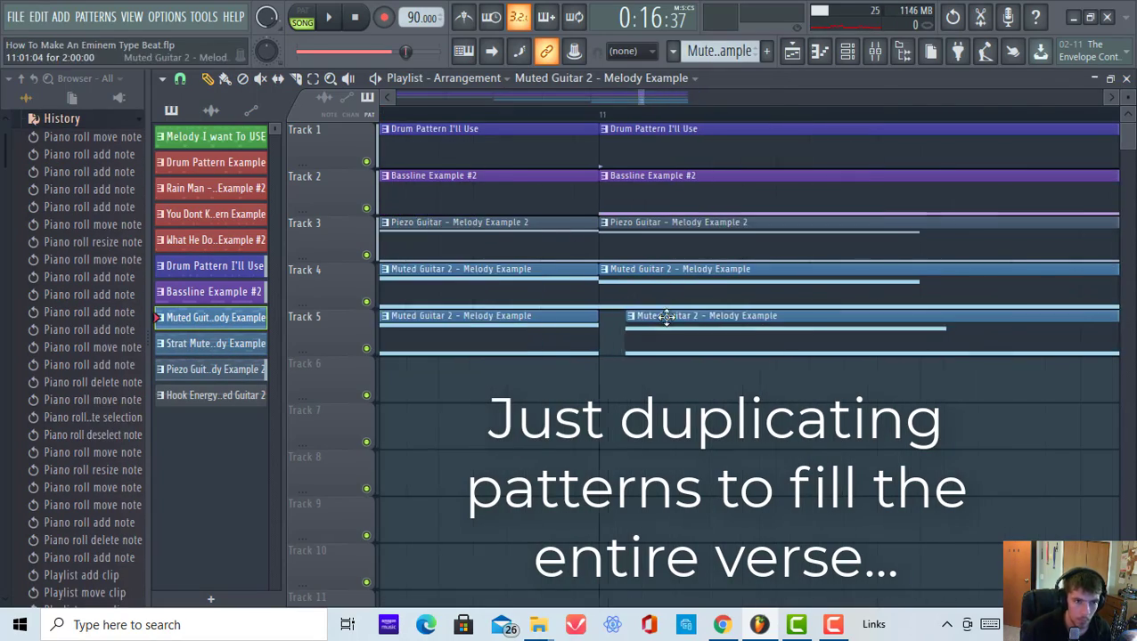
pyautogui.moveTo(665, 317); pyautogui.dragTo(639, 318)
pyautogui.scroll(-9, 640, 321)
pyautogui.click(355, 18)
# Move all clips in bars 5-12 four bars later so they start exactly at bar 9.
pyautogui.moveTo(713, 372); pyautogui.dragTo(499, 122)
pyautogui.moveTo(495, 128); pyautogui.dragTo(406, 122)
pyautogui.scroll(8, 599, 126)
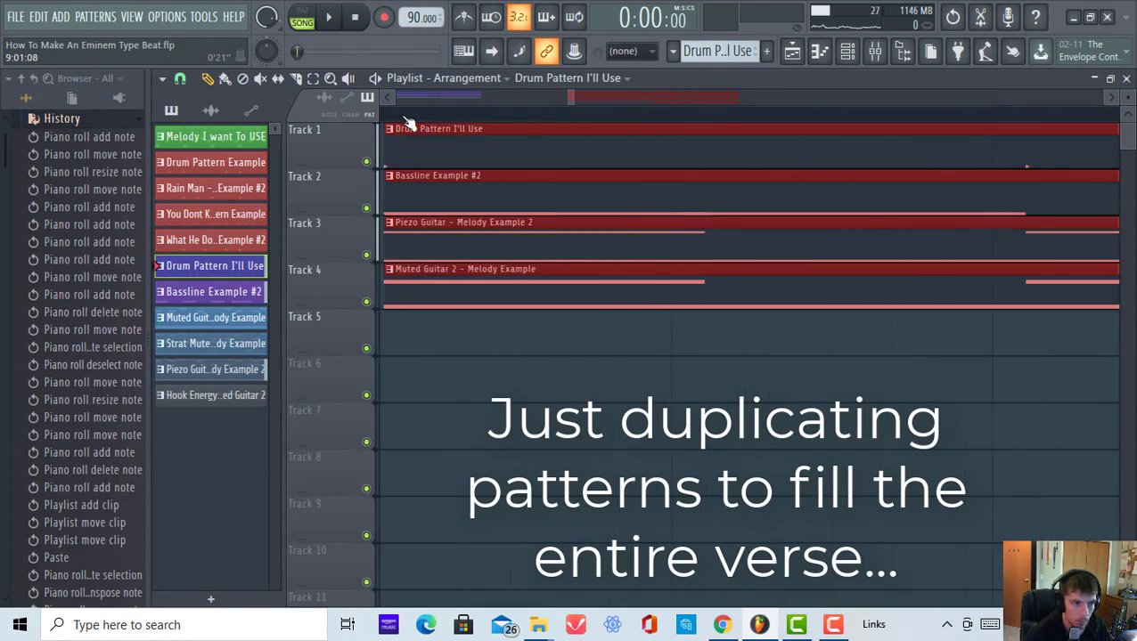
pyautogui.scroll(-9, 406, 122)
# Fill the gap in bars 5-8 with copies of the drum, bass, Piezo Guitar and Muted Guitar 2 clips.
pyautogui.moveTo(653, 356); pyautogui.dragTo(552, 121)
pyautogui.moveTo(570, 126); pyautogui.dragTo(626, 141)
pyautogui.scroll(8, 477, 123)
pyautogui.scroll(-9, 626, 141)
pyautogui.hotkey('ctrl', 'd')
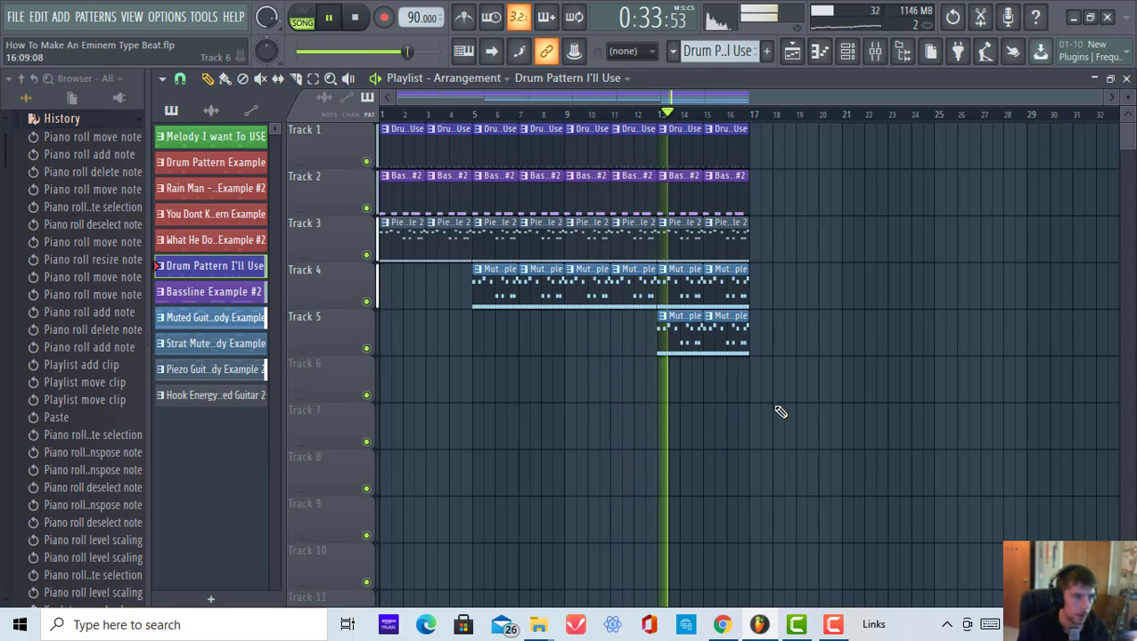
# Pause playback and delete the Muted Guitar 2 clips at bars 13 and 15 on Track 5.
pyautogui.click(336, 16)
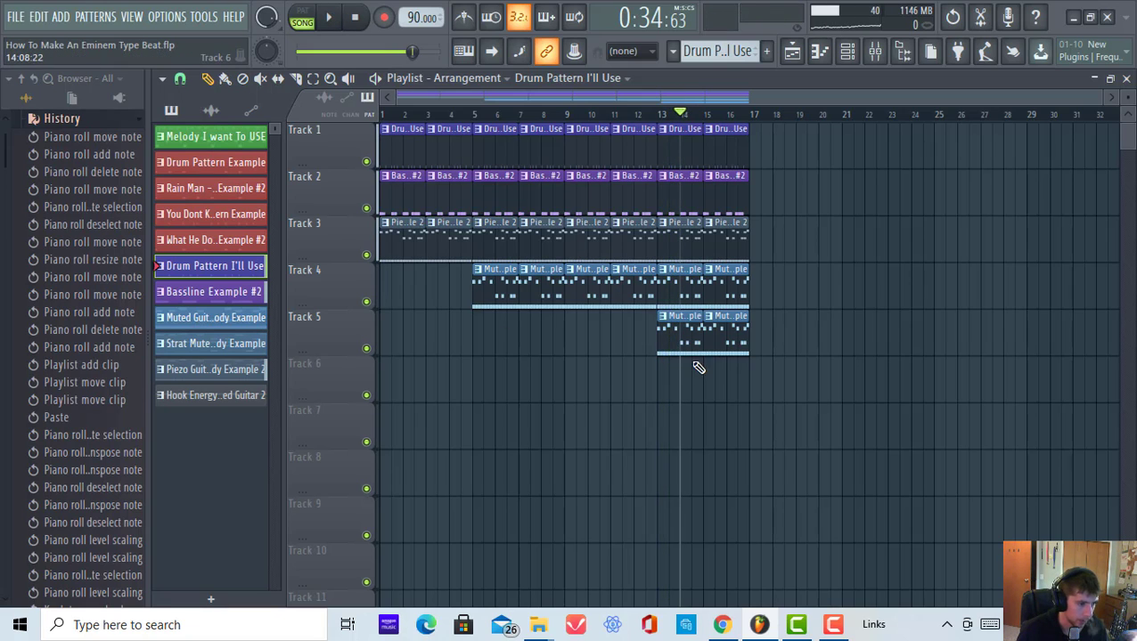
pyautogui.rightClick(695, 356)
pyautogui.rightClick(730, 356)
pyautogui.click(241, 318)
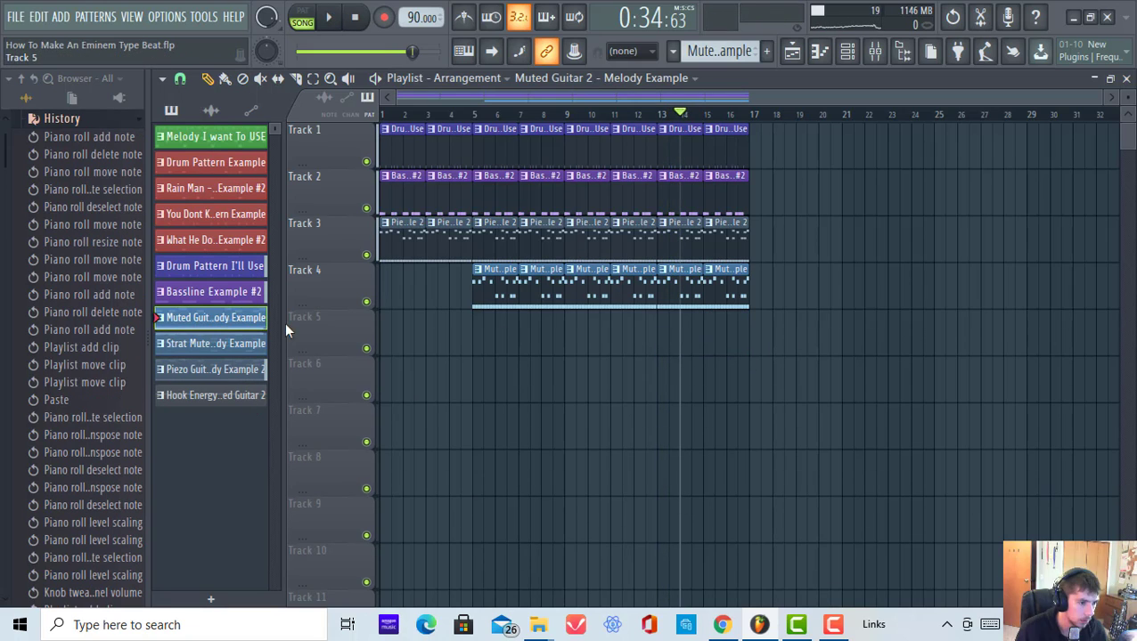
pyautogui.rightClick(238, 319)
pyautogui.click(338, 325)
pyautogui.press('Return')
# Place Strat Mute clips on Track 5 exactly at bars 13 and 15, and listen to that section.
pyautogui.click(222, 347)
pyautogui.click(659, 331)
pyautogui.scroll(5, 658, 330)
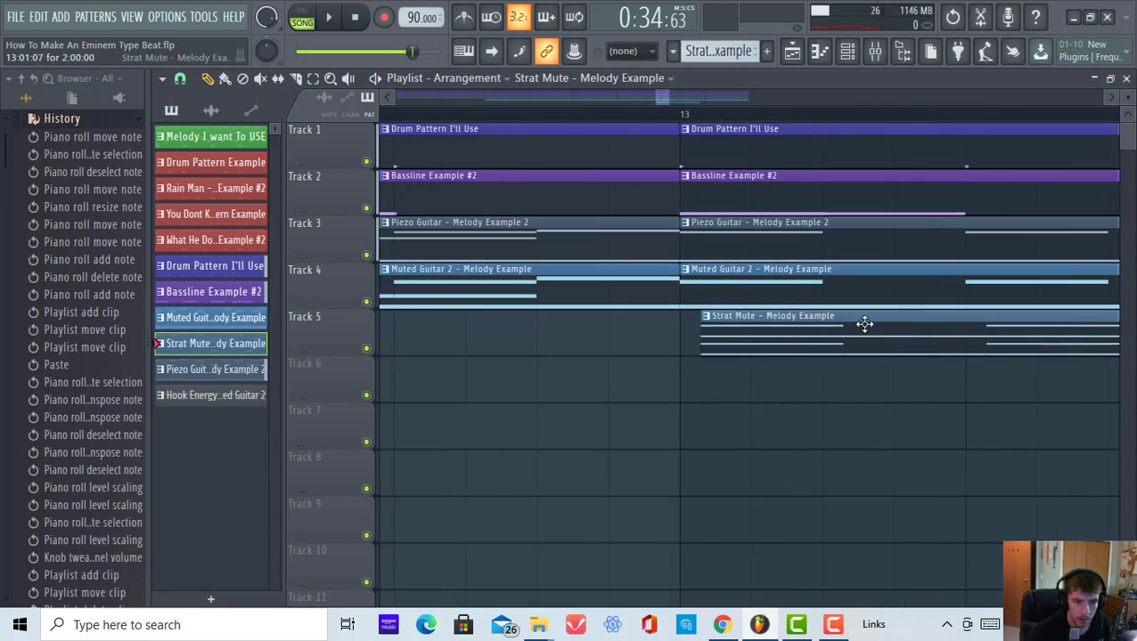
pyautogui.moveTo(863, 326); pyautogui.dragTo(842, 326)
pyautogui.click(711, 342)
pyautogui.scroll(6, 726, 344)
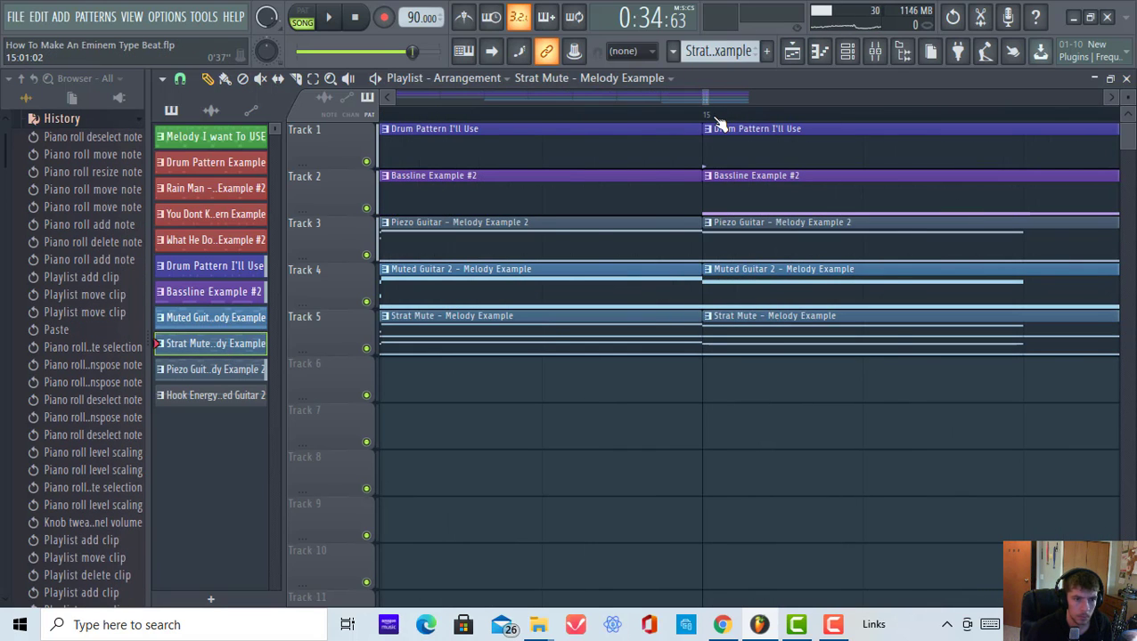
pyautogui.scroll(-6, 719, 120)
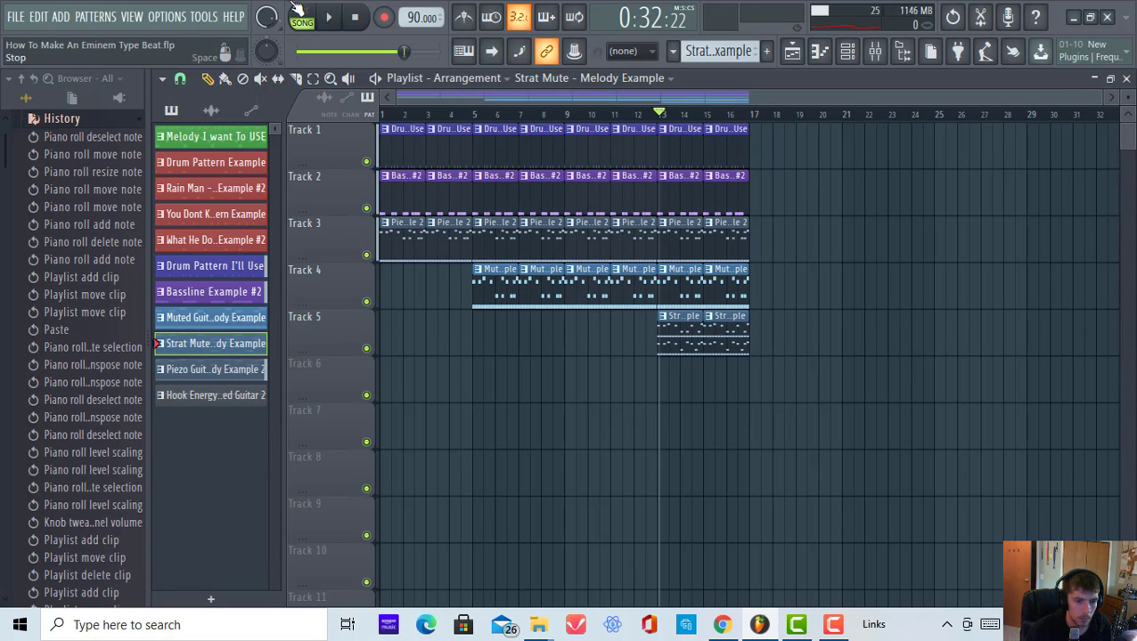
pyautogui.press('space')
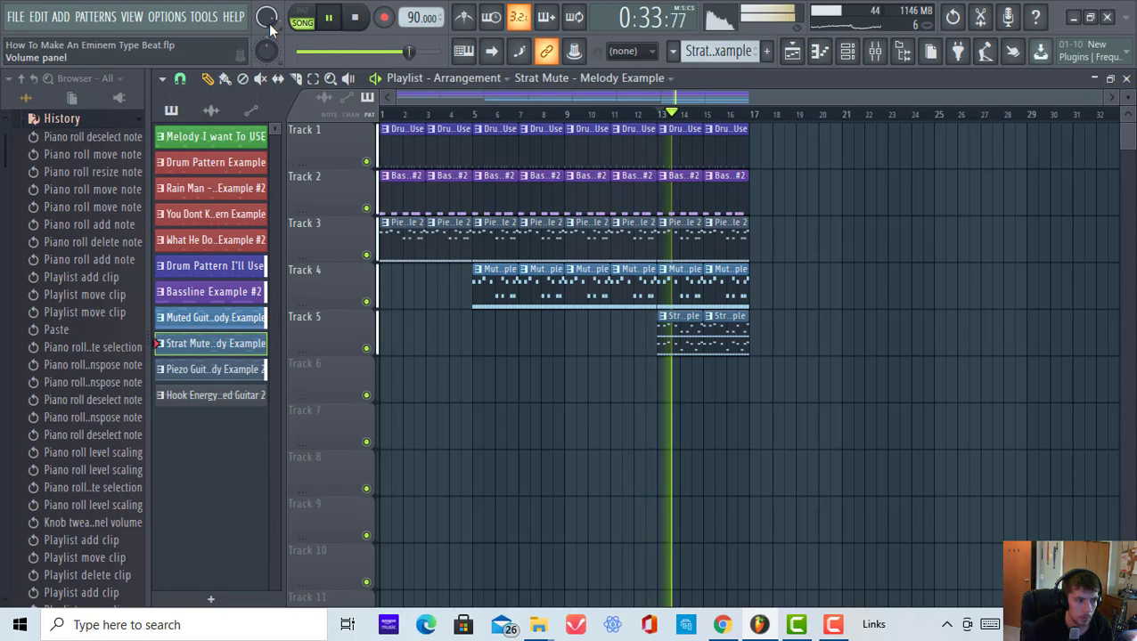
pyautogui.click(336, 22)
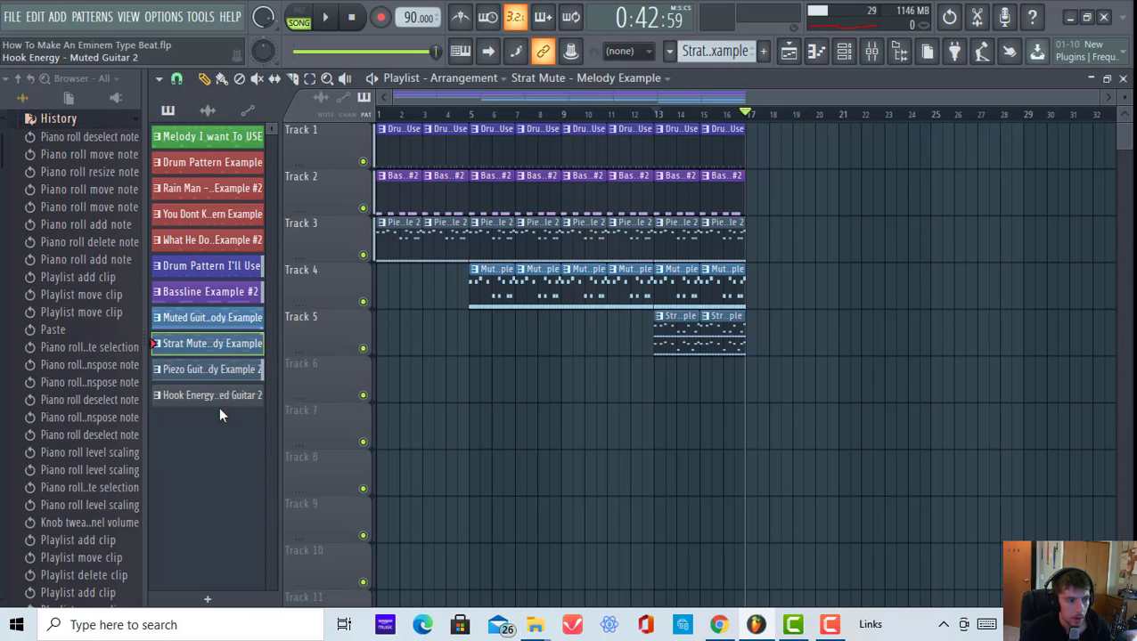
pyautogui.click(213, 395)
pyautogui.click(214, 292)
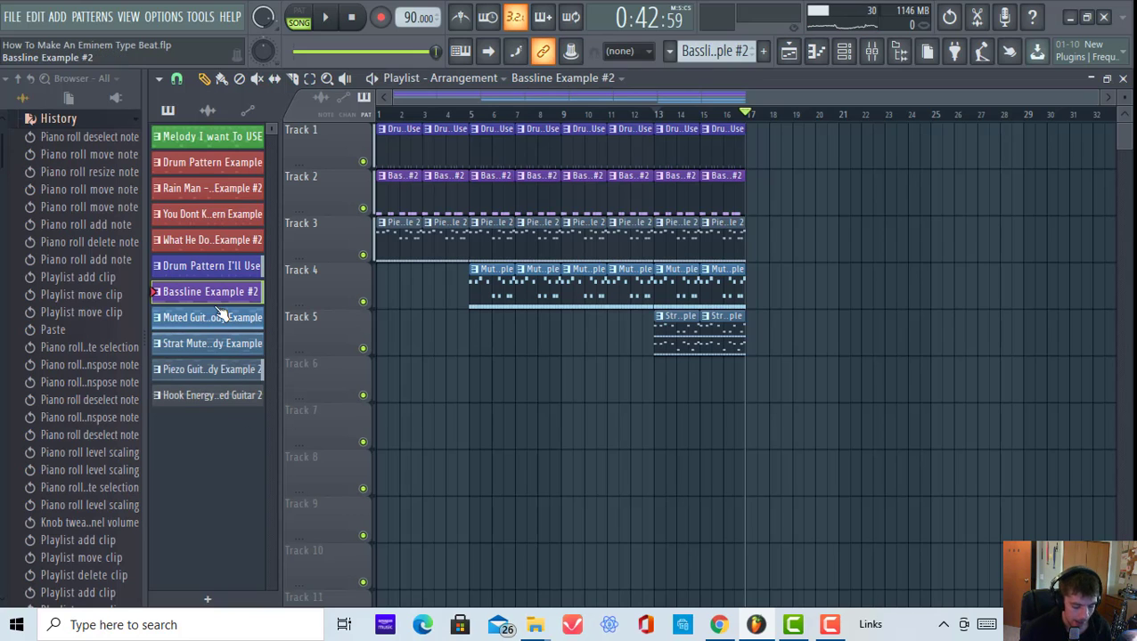
pyautogui.click(230, 342)
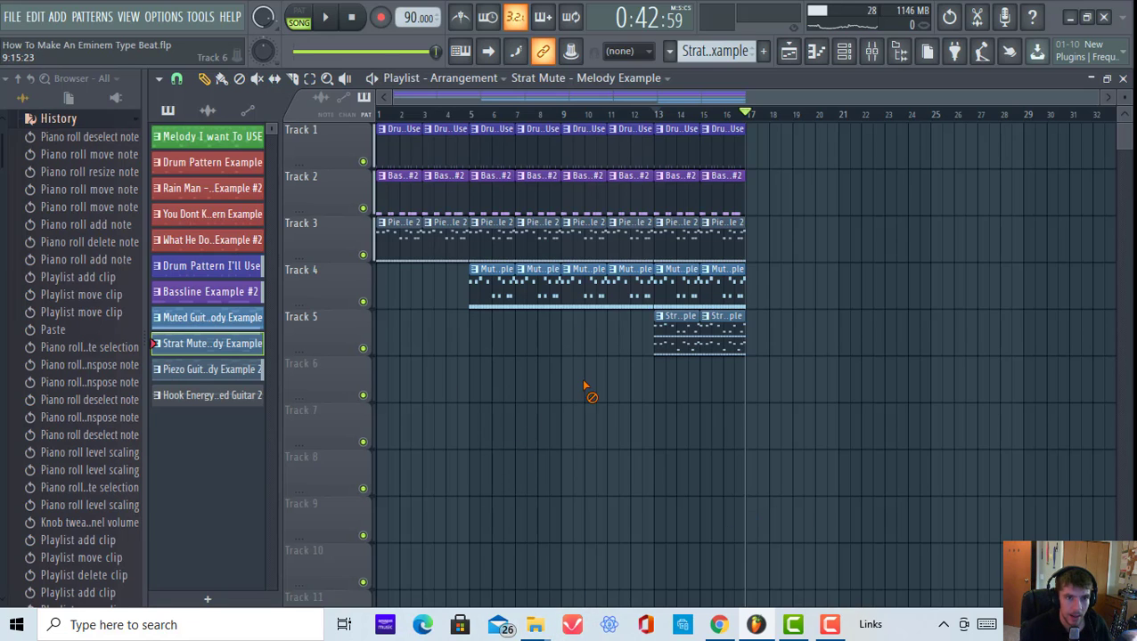
# Create a new pattern named Wrap Up Notes.
pyautogui.click(764, 57)
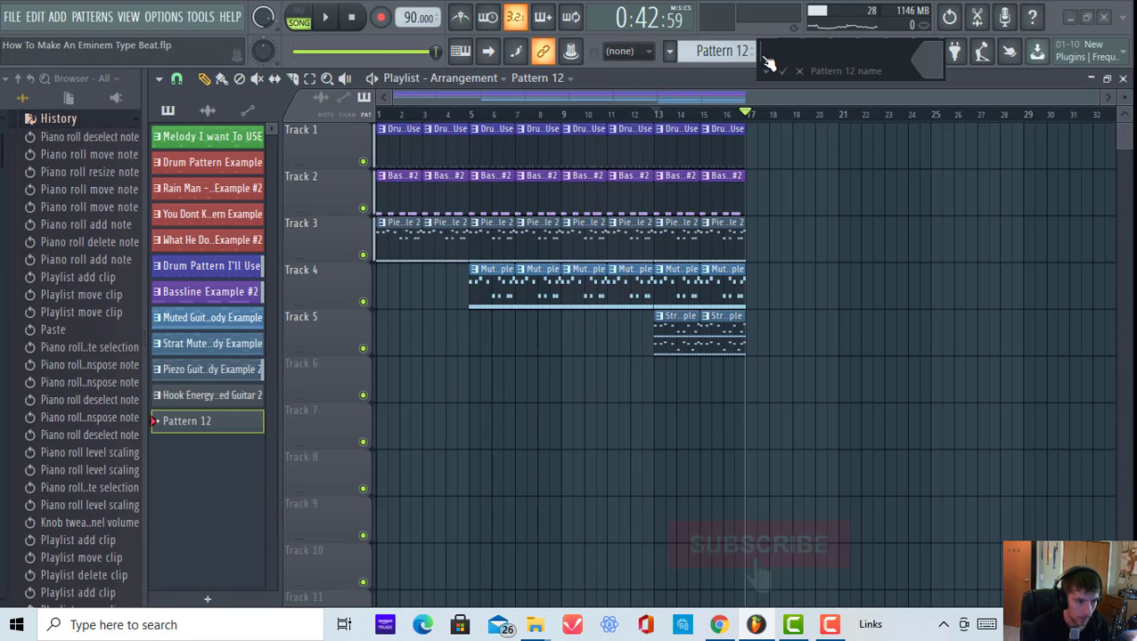
pyautogui.write('Wrapp')
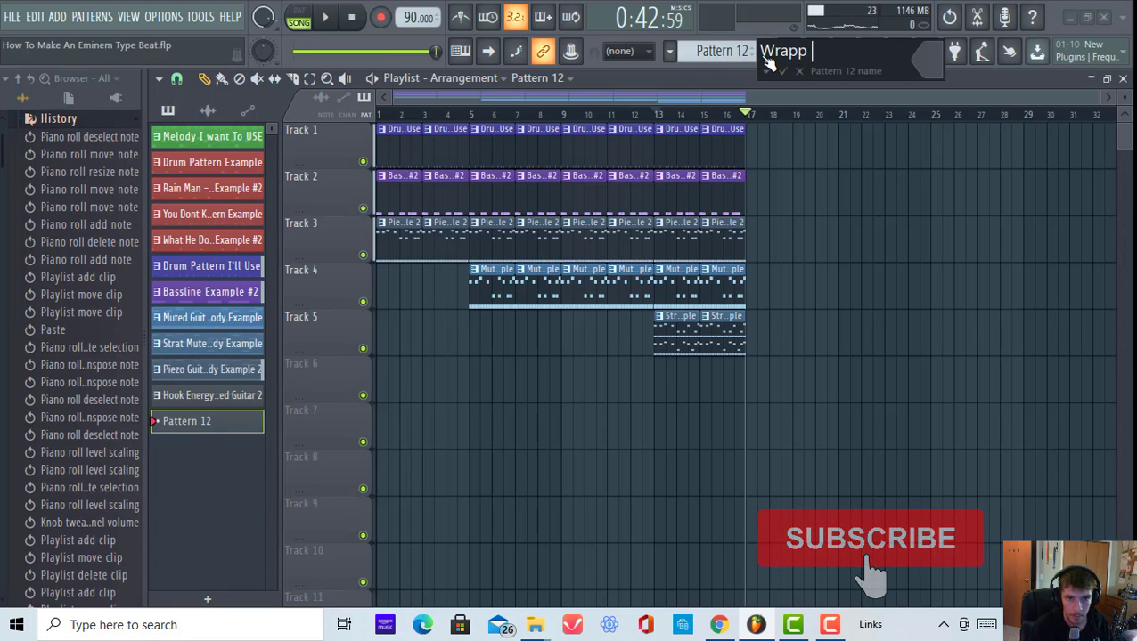
pyautogui.press('BackSpace')
pyautogui.write('Up Notes')
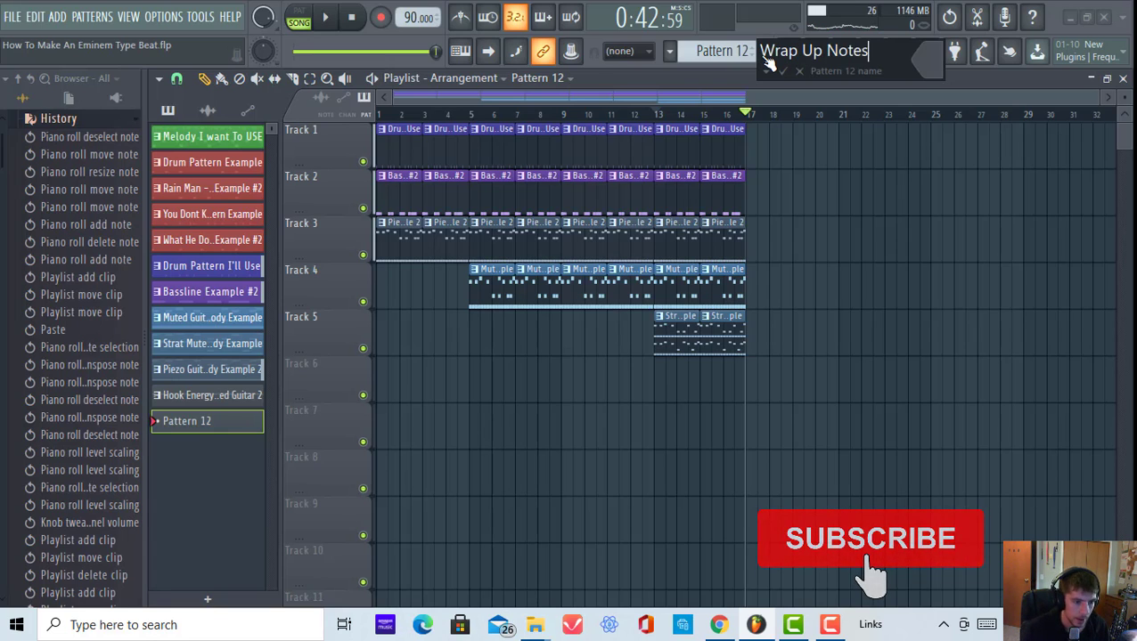
pyautogui.press('Return')
# Place a Wrap Up Notes clip on Track 6 so it starts exactly at bar 8.
pyautogui.click(471, 373)
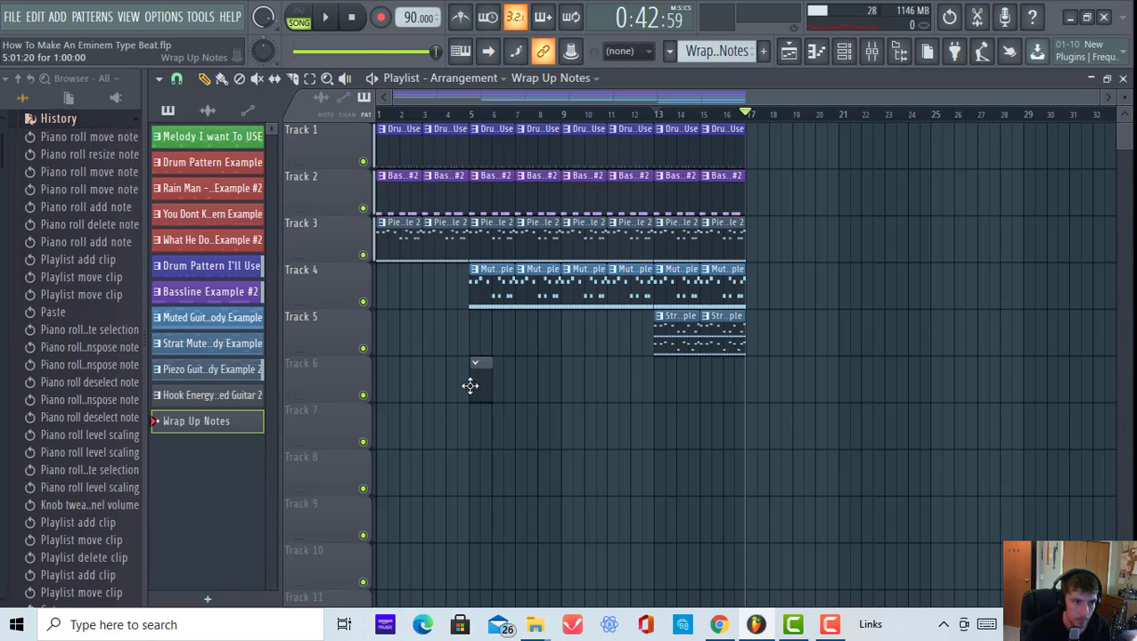
pyautogui.moveTo(524, 393); pyautogui.dragTo(539, 393)
pyautogui.scroll(6, 547, 118)
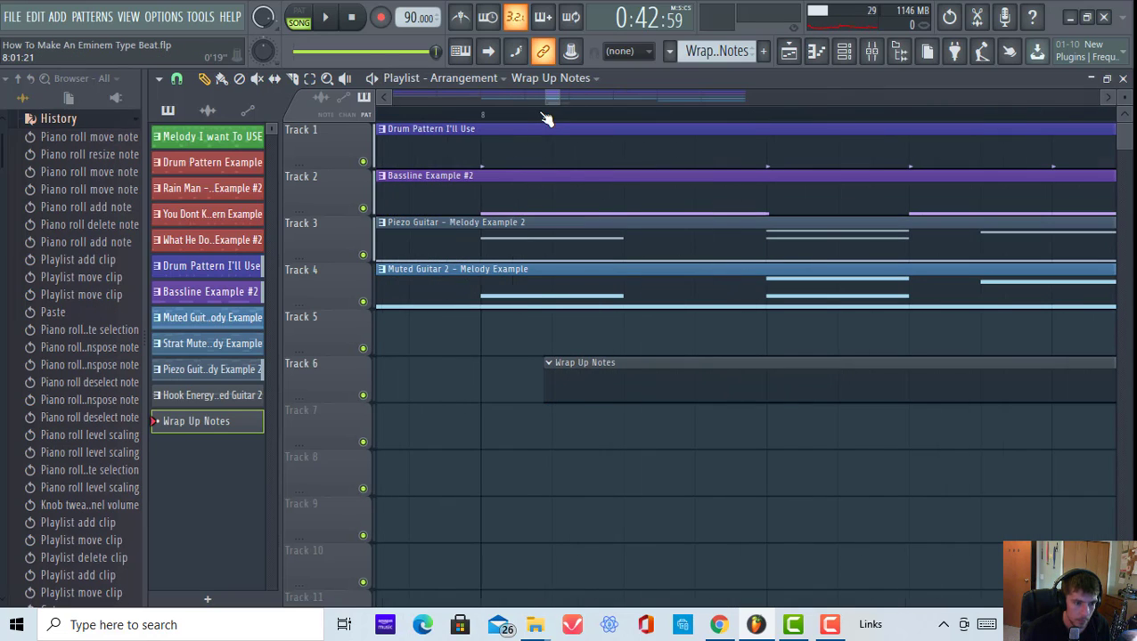
pyautogui.moveTo(644, 390); pyautogui.dragTo(554, 390)
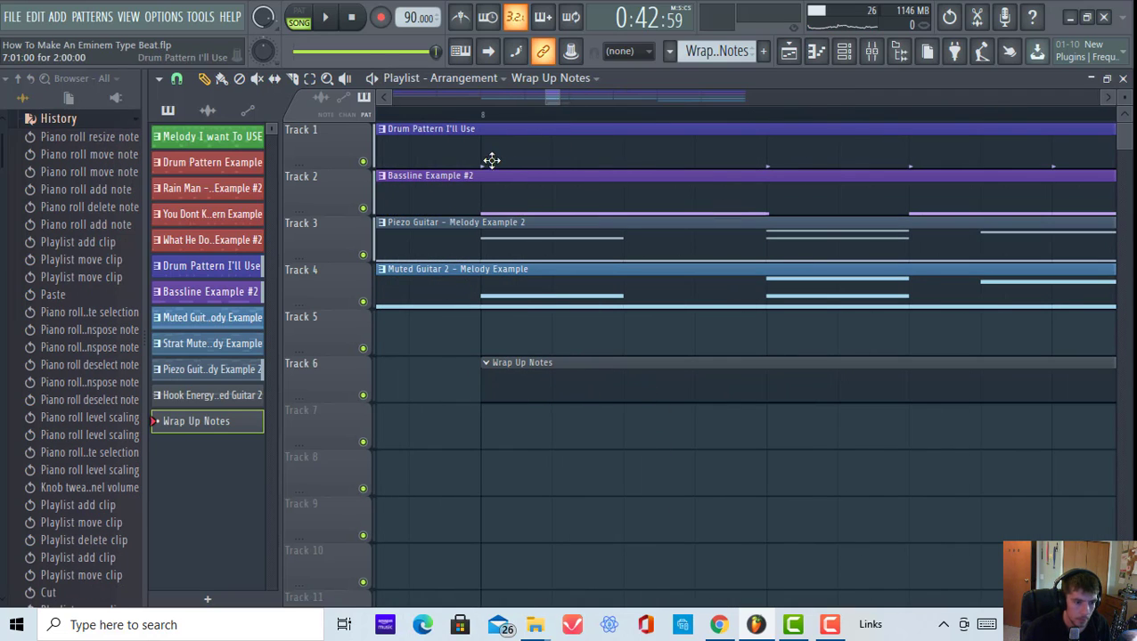
# Open the Wrap Up Notes pattern in the channel rack and look through the reFX Nexus preset categories.
pyautogui.scroll(-6, 491, 121)
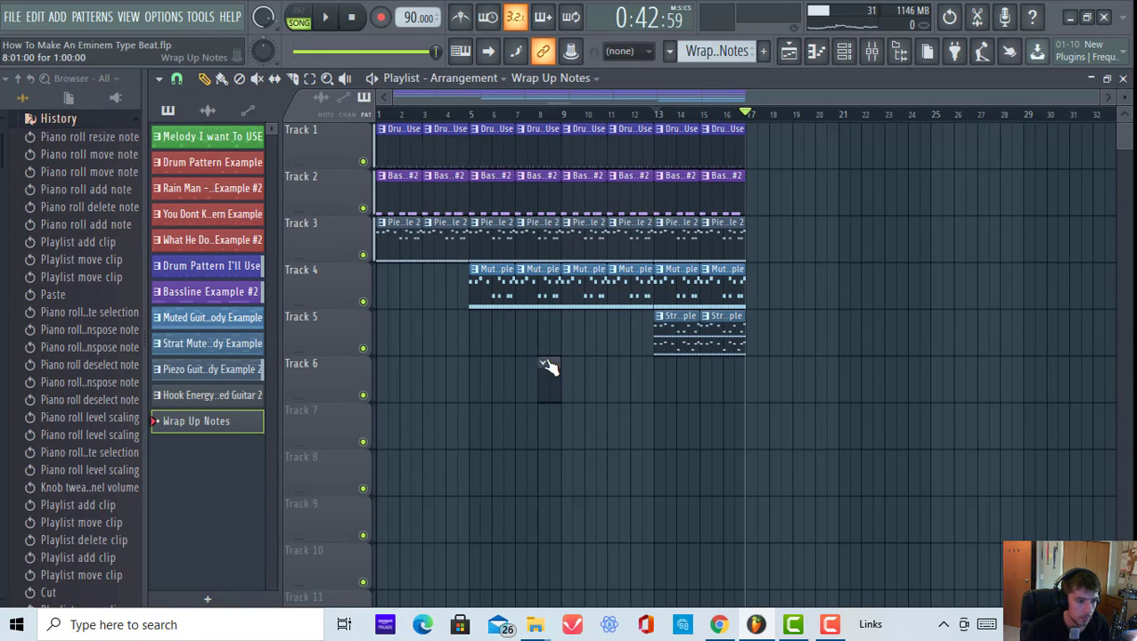
pyautogui.doubleClick(545, 364)
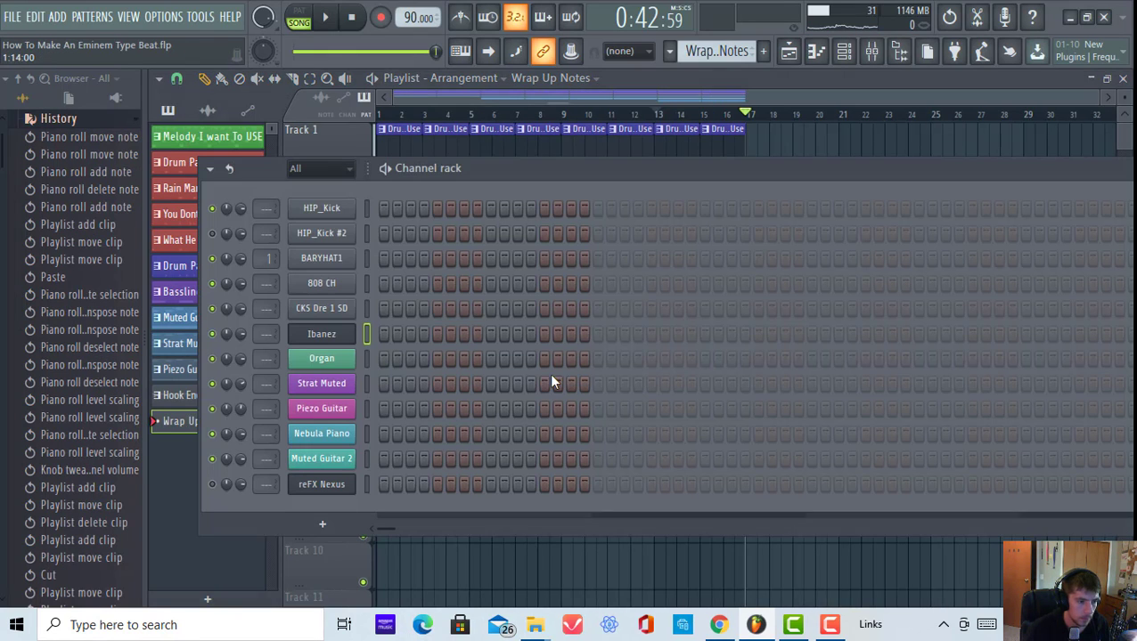
pyautogui.click(339, 486)
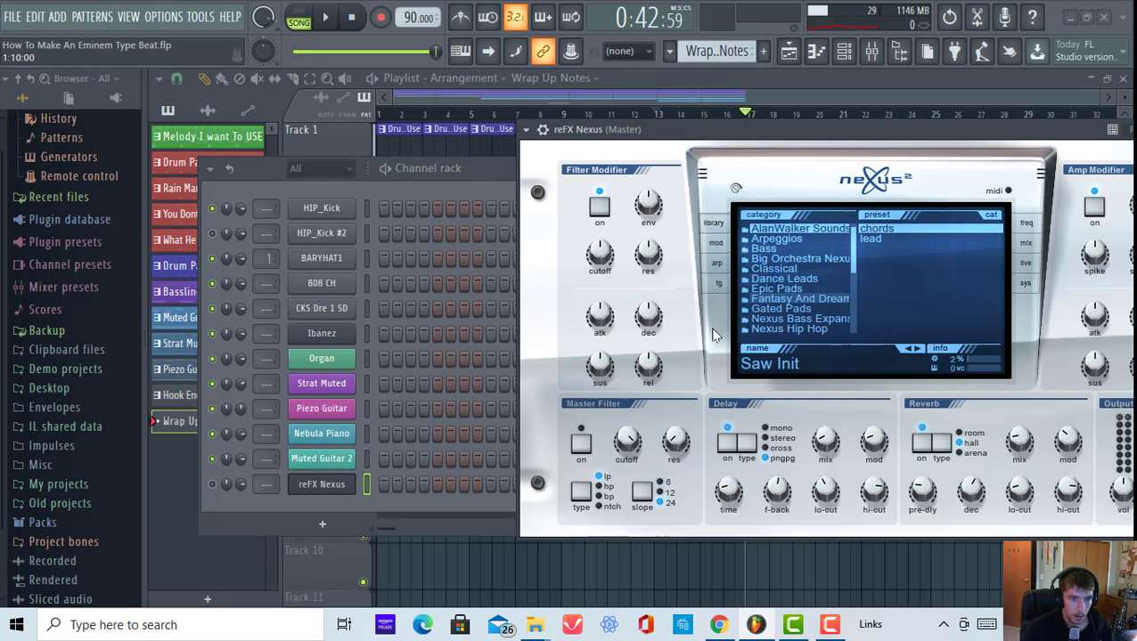
pyautogui.moveTo(812, 136); pyautogui.dragTo(643, 137)
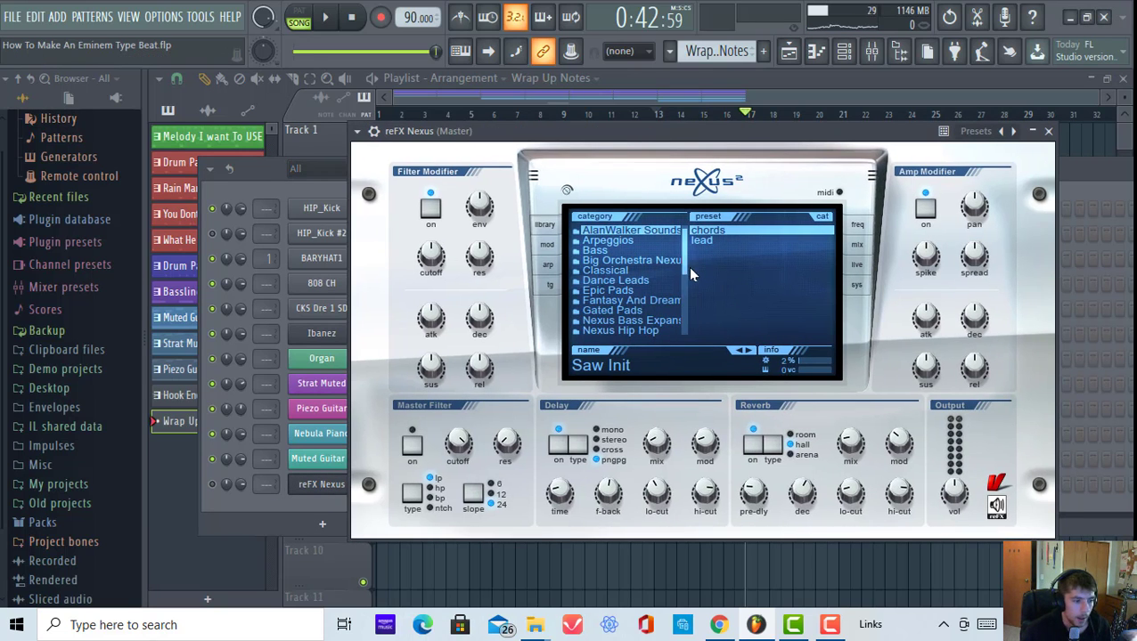
pyautogui.moveTo(684, 267); pyautogui.dragTo(685, 284)
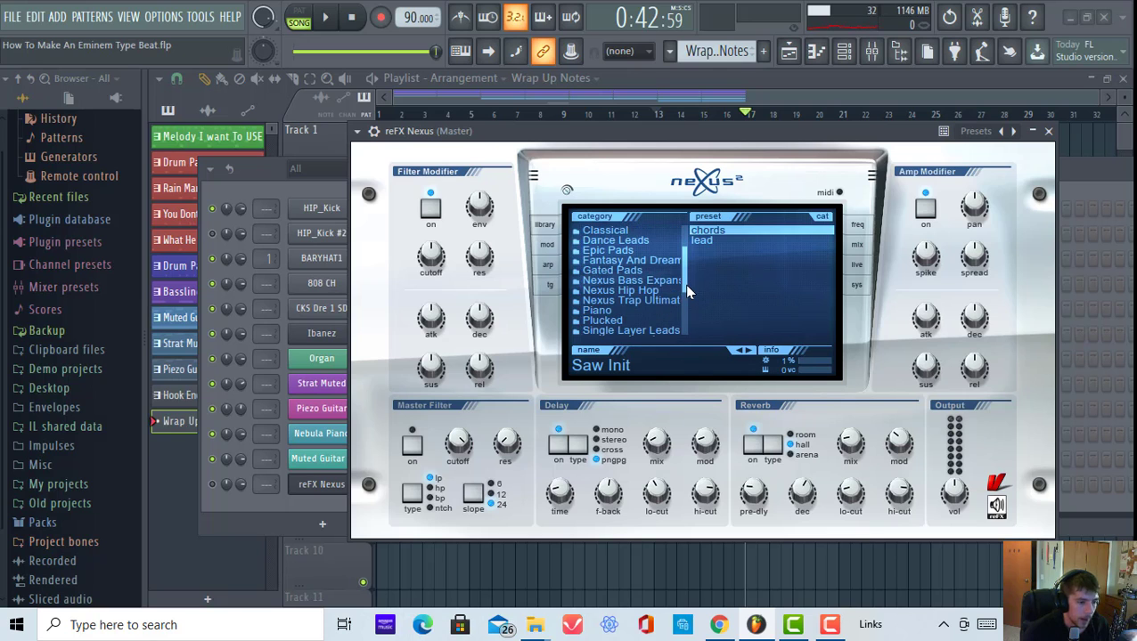
pyautogui.click(308, 493)
# In the Nebula Piano channel's piano roll, replace the stray G5 note with a newly recorded take of three wrap-up chords.
pyautogui.click(338, 435)
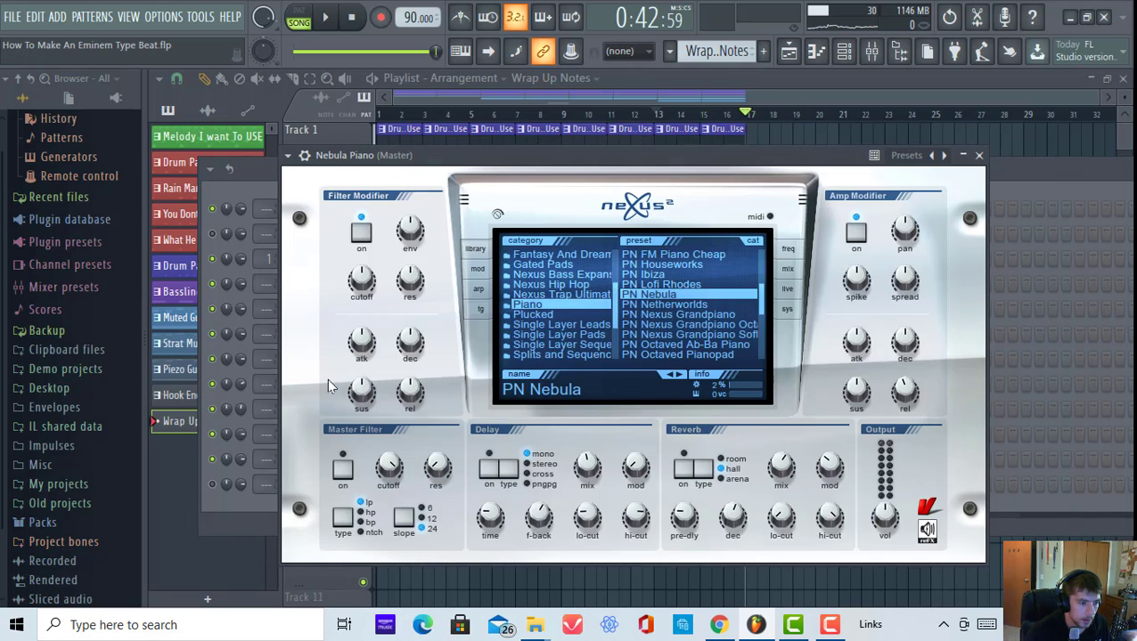
pyautogui.moveTo(590, 162); pyautogui.dragTo(734, 194)
pyautogui.rightClick(320, 435)
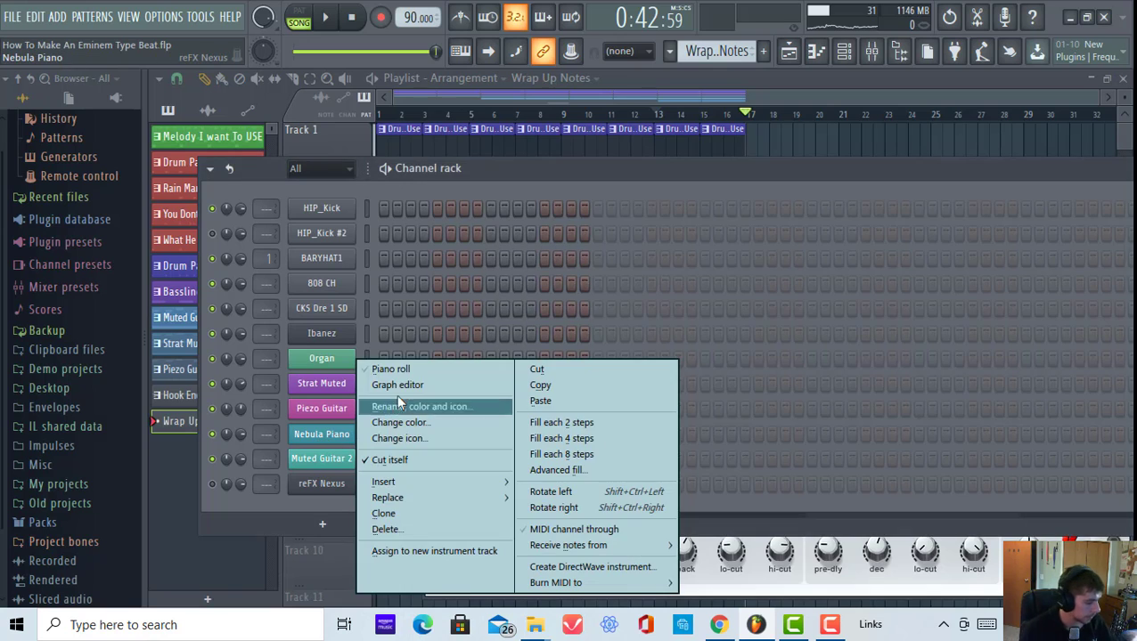
pyautogui.click(428, 373)
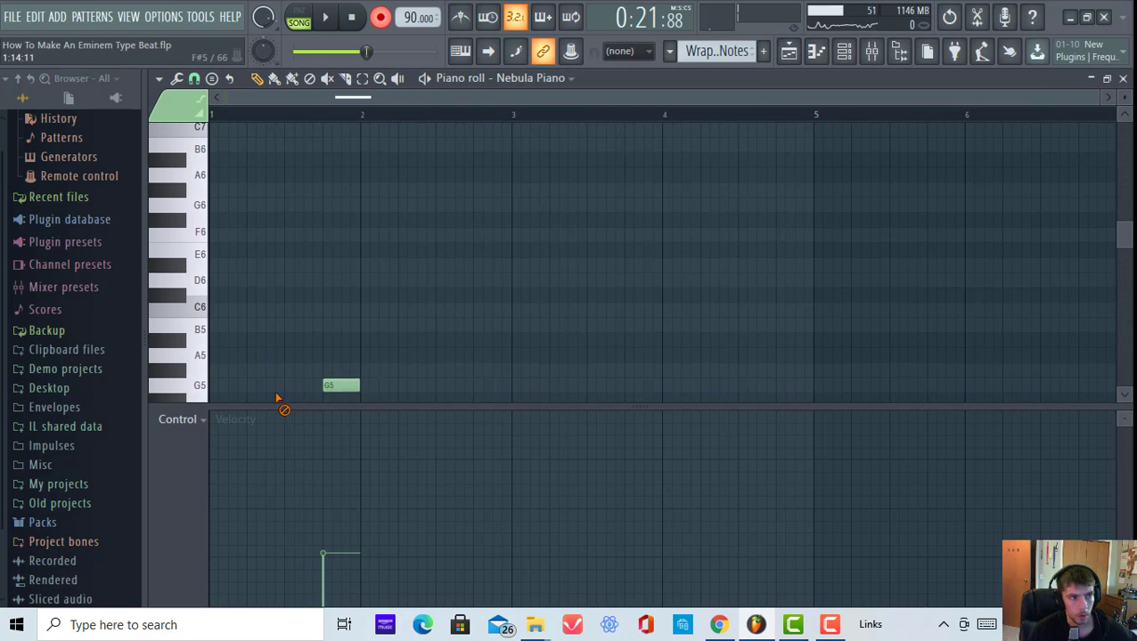
pyautogui.rightClick(338, 386)
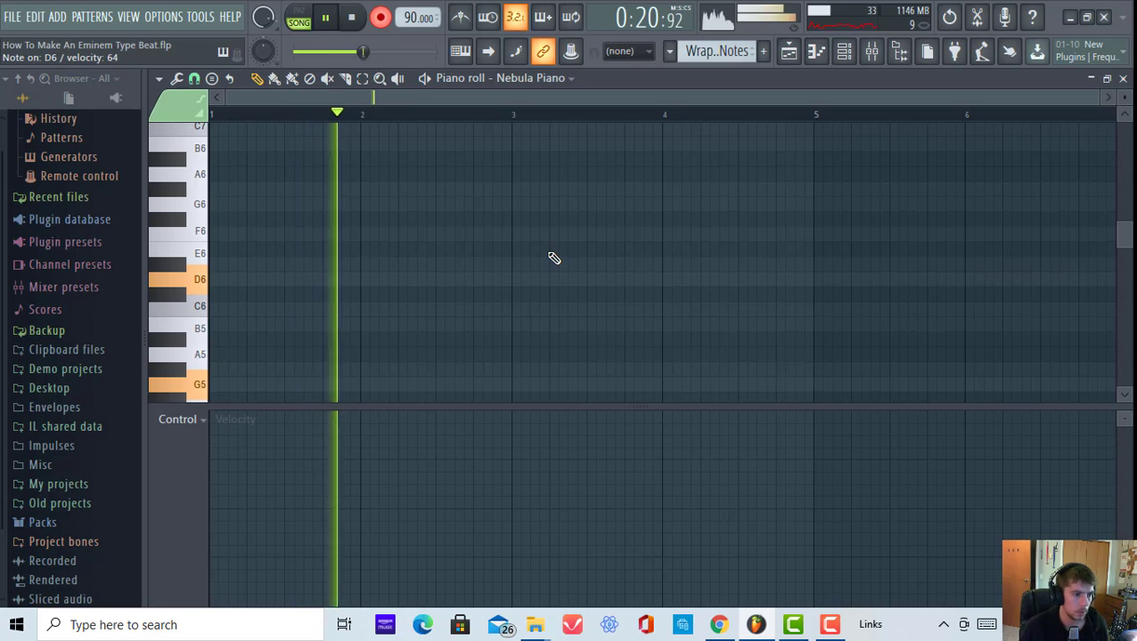
pyautogui.press('space')
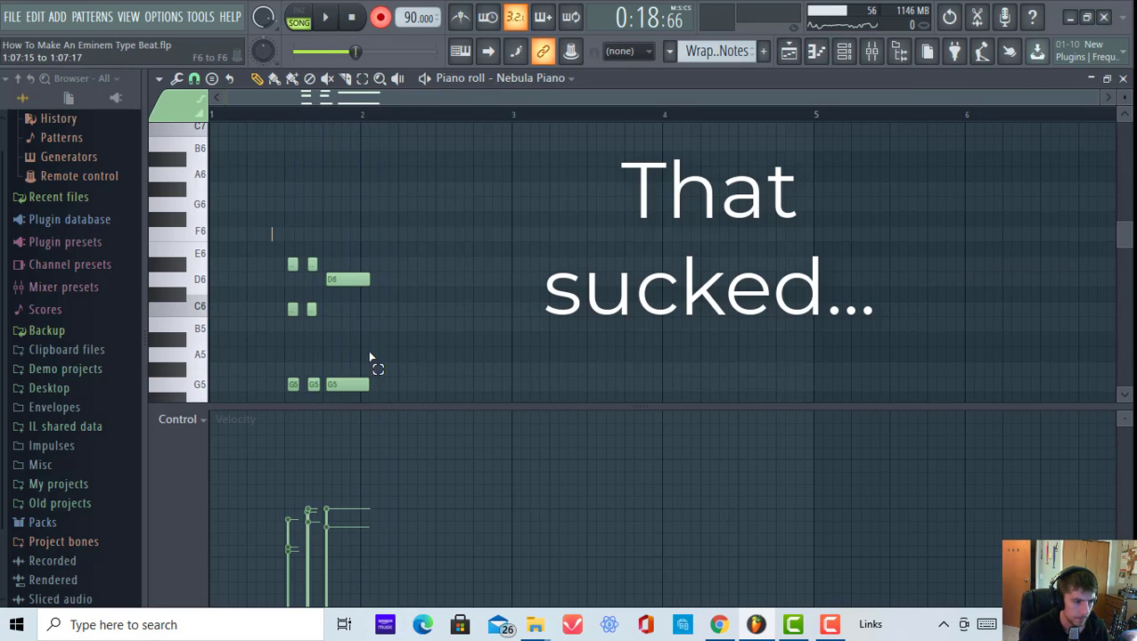
# Nudge all recorded chords slightly earlier, then later in two small moves, so the last chord starts just before bar 2, auditioning each shift.
pyautogui.hotkey('ctrl', 'a')
pyautogui.moveTo(349, 391); pyautogui.dragTo(344, 390)
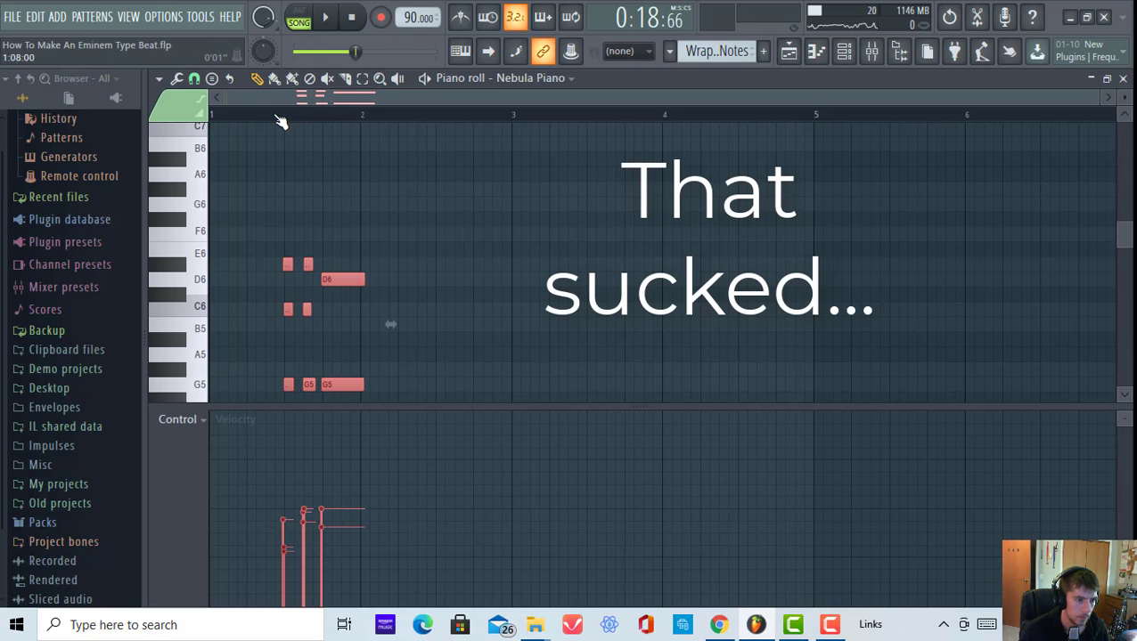
pyautogui.click(325, 18)
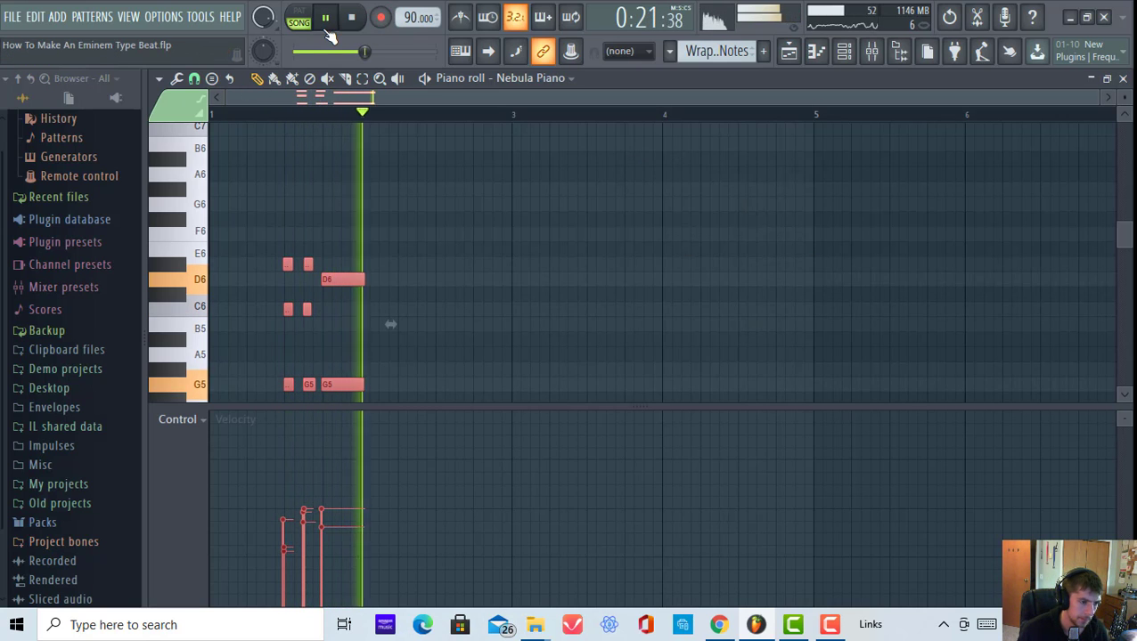
pyautogui.click(326, 22)
pyautogui.moveTo(342, 386); pyautogui.dragTo(353, 385)
pyautogui.click(324, 17)
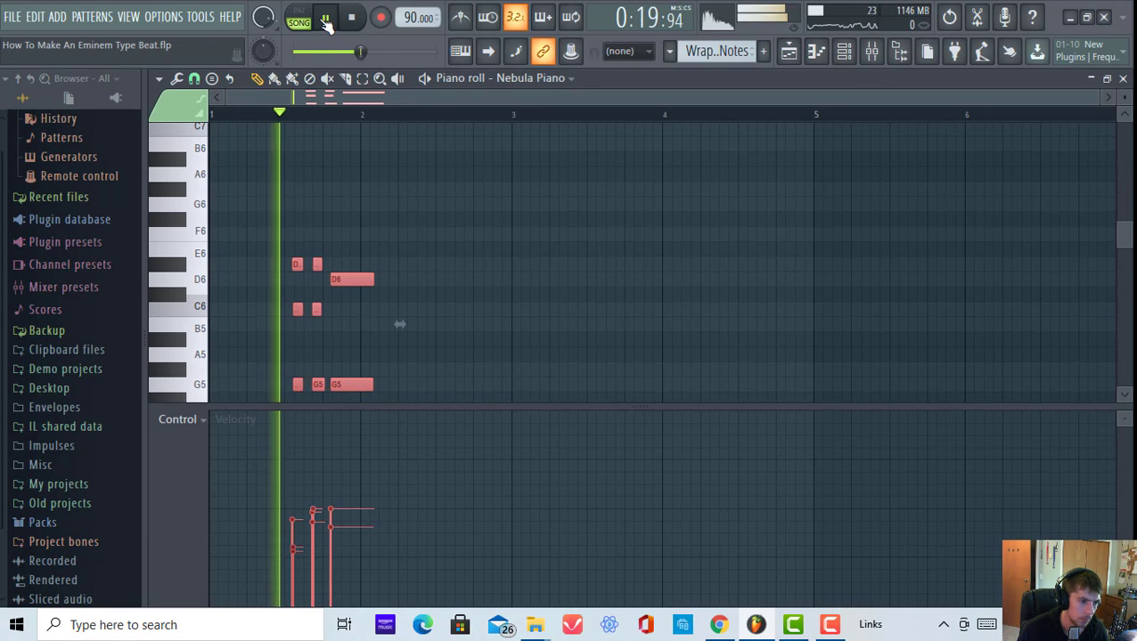
pyautogui.press('space')
pyautogui.moveTo(345, 283); pyautogui.dragTo(356, 285)
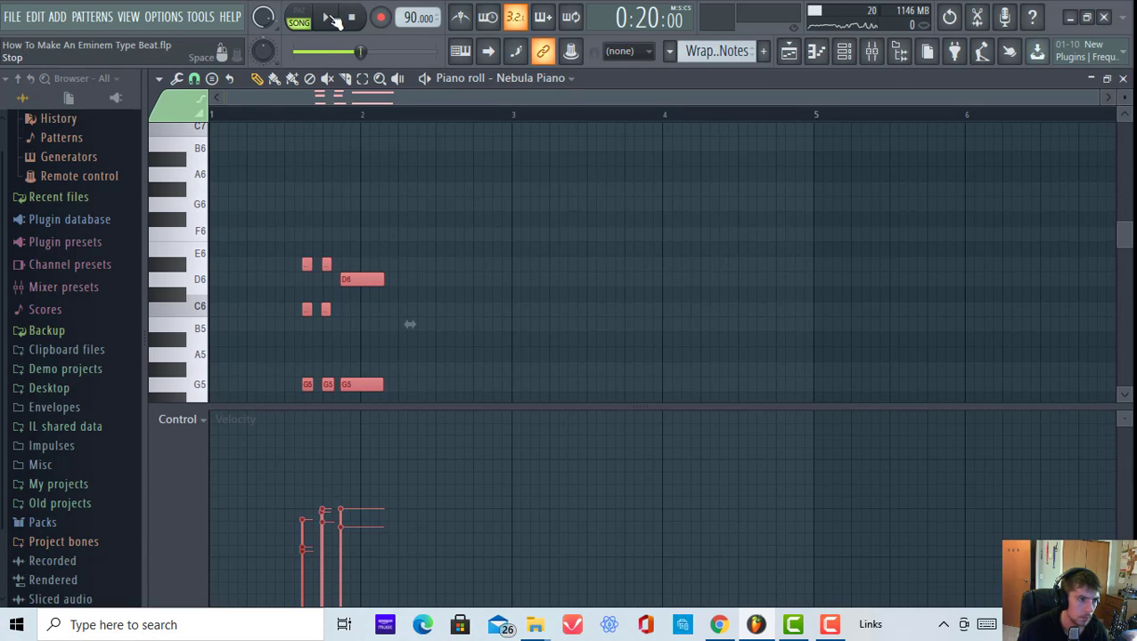
pyautogui.press('l')
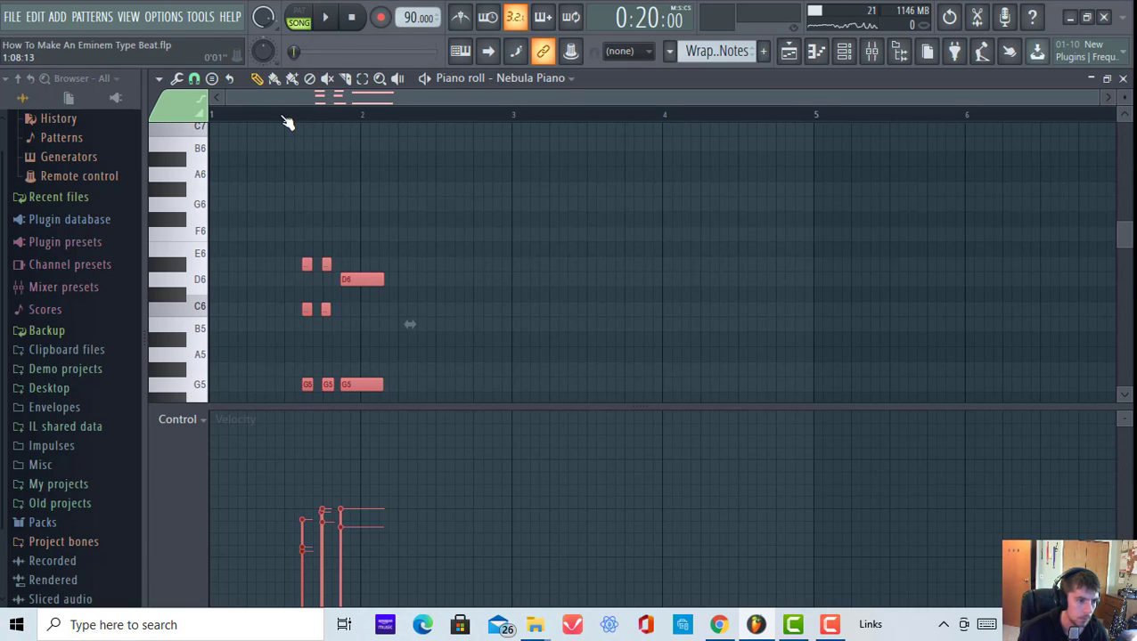
pyautogui.click(326, 18)
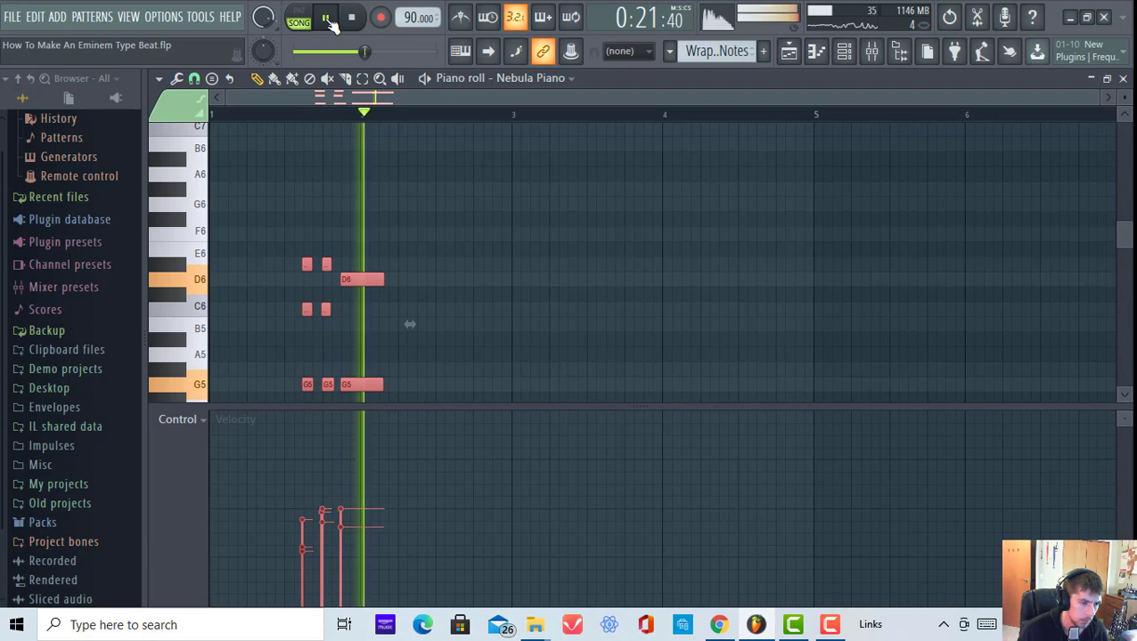
pyautogui.click(326, 18)
# Adjust the length of the final chord's D6 and G5 notes and play the arrangement from around bar 7.
pyautogui.moveTo(359, 237); pyautogui.dragTo(383, 386)
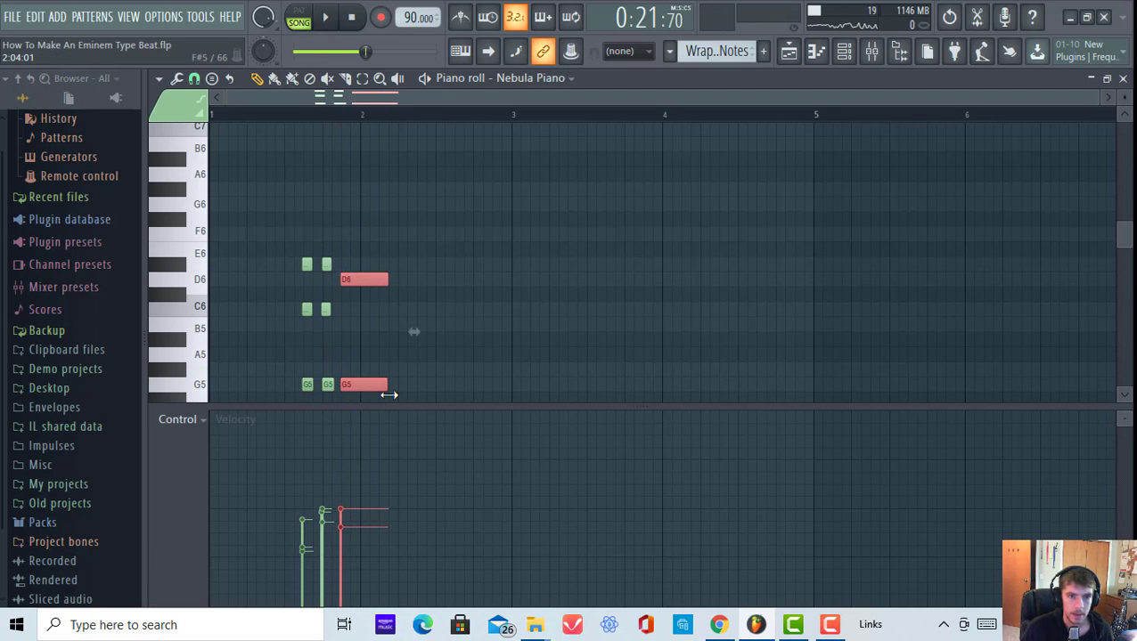
pyautogui.click(790, 55)
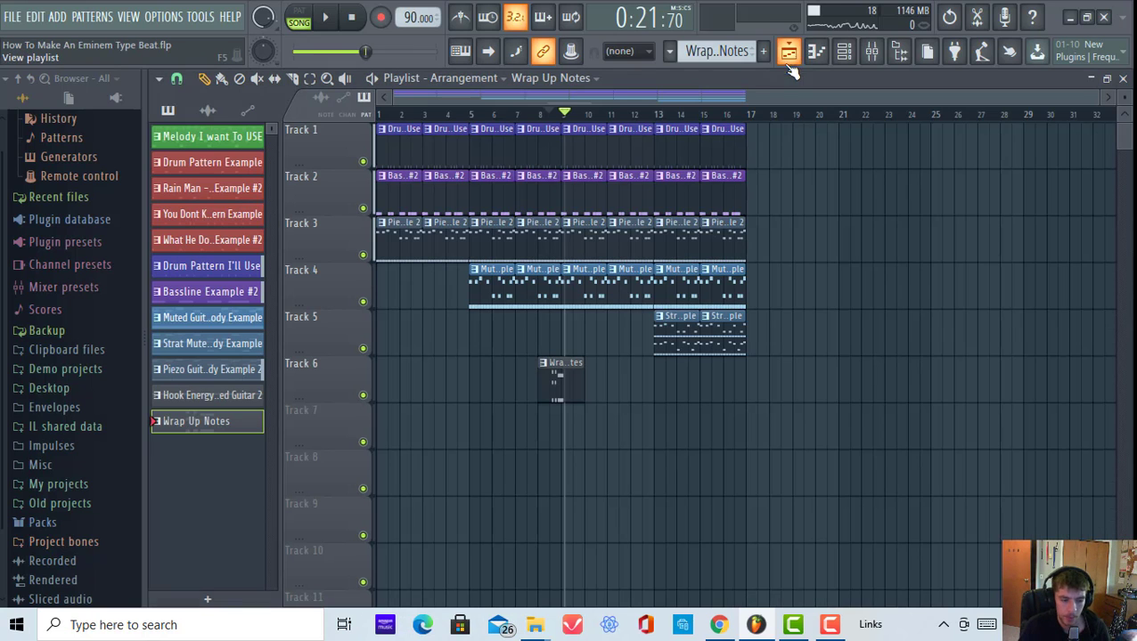
pyautogui.scroll(4, 561, 123)
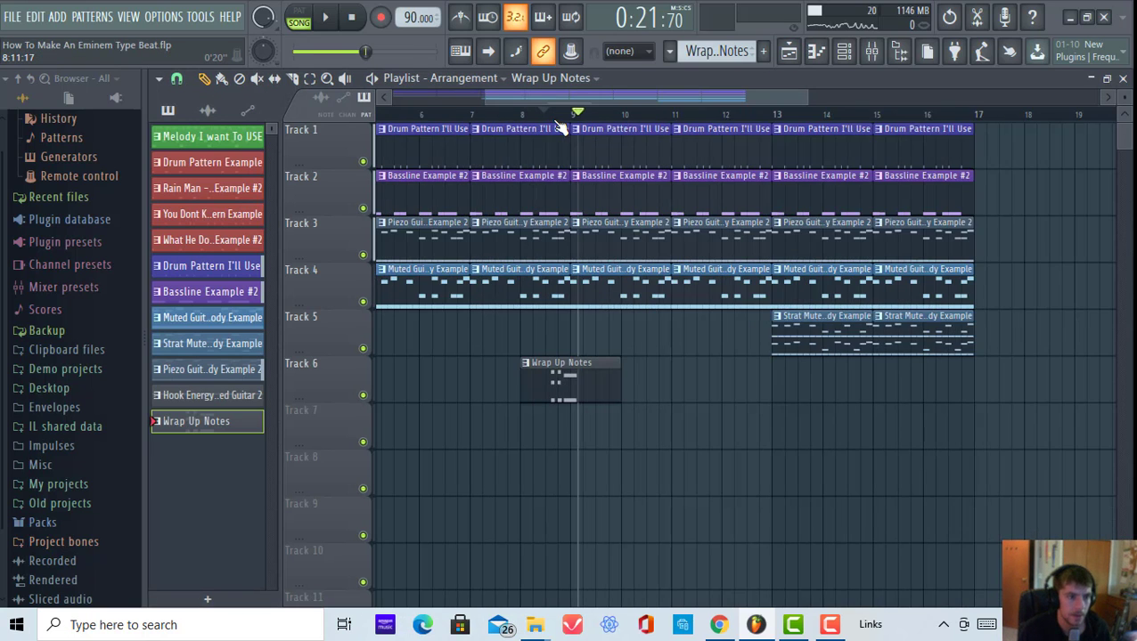
pyautogui.scroll(-5, 444, 122)
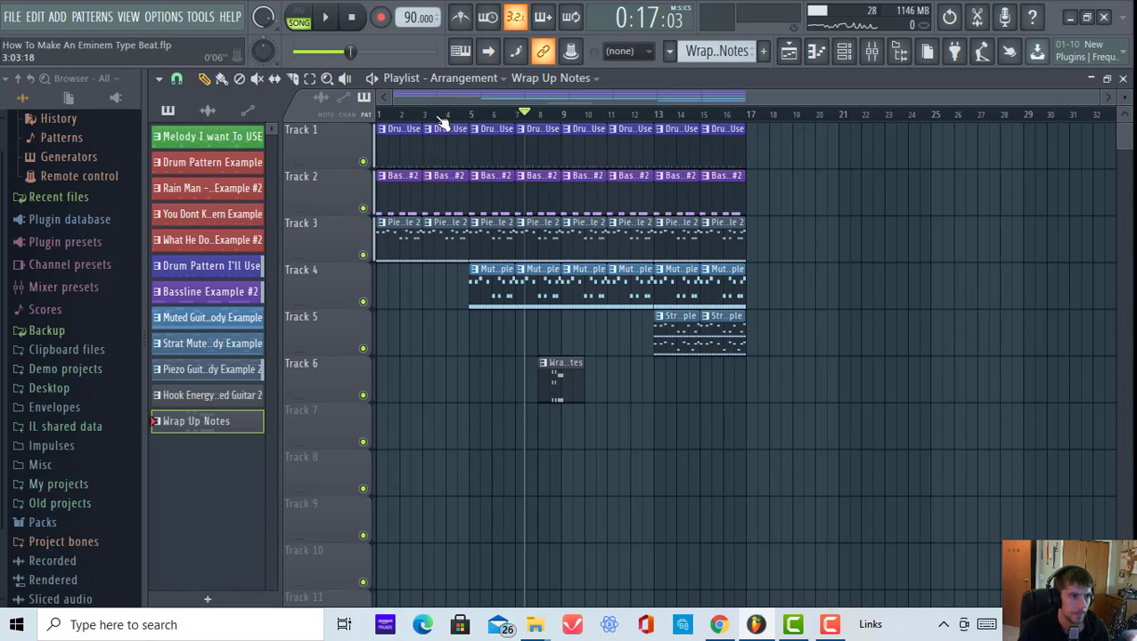
pyautogui.click(342, 17)
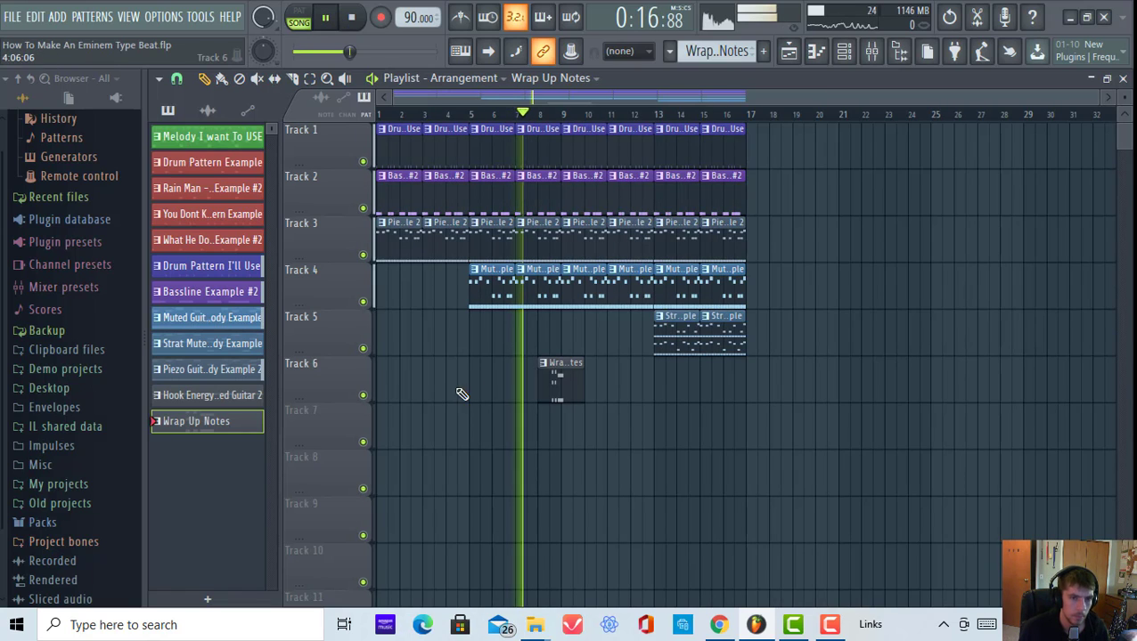
# Adjust the Nebula Piano channel's volume while replaying the wrap-up notes from around bar 8.
pyautogui.click(845, 53)
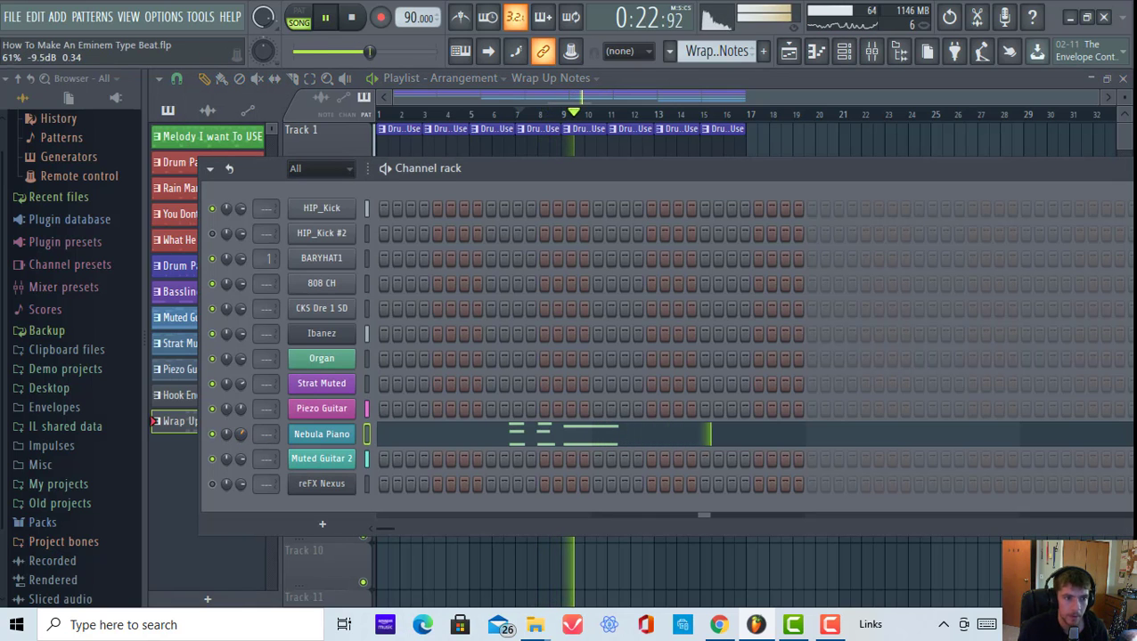
pyautogui.press('F6')
pyautogui.click(541, 114)
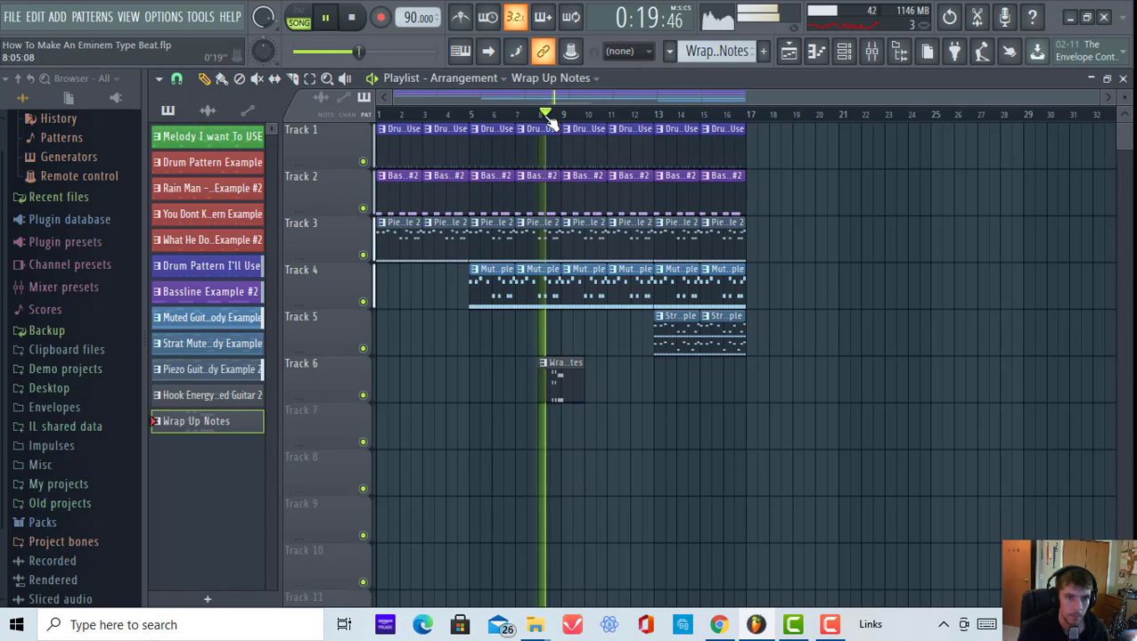
pyautogui.click(843, 51)
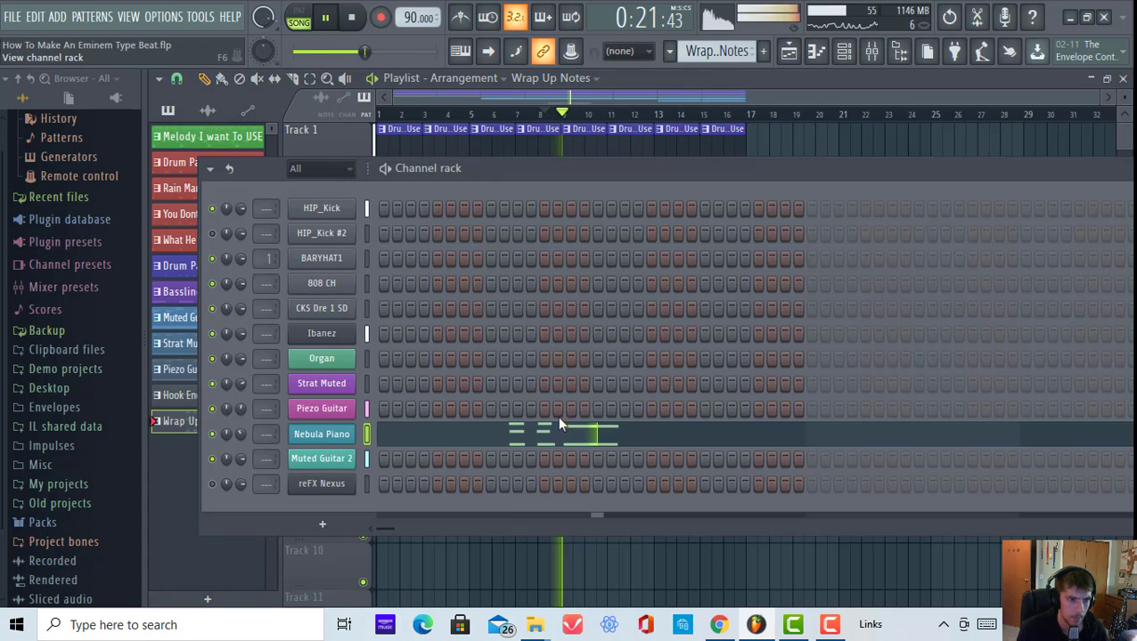
pyautogui.click(546, 115)
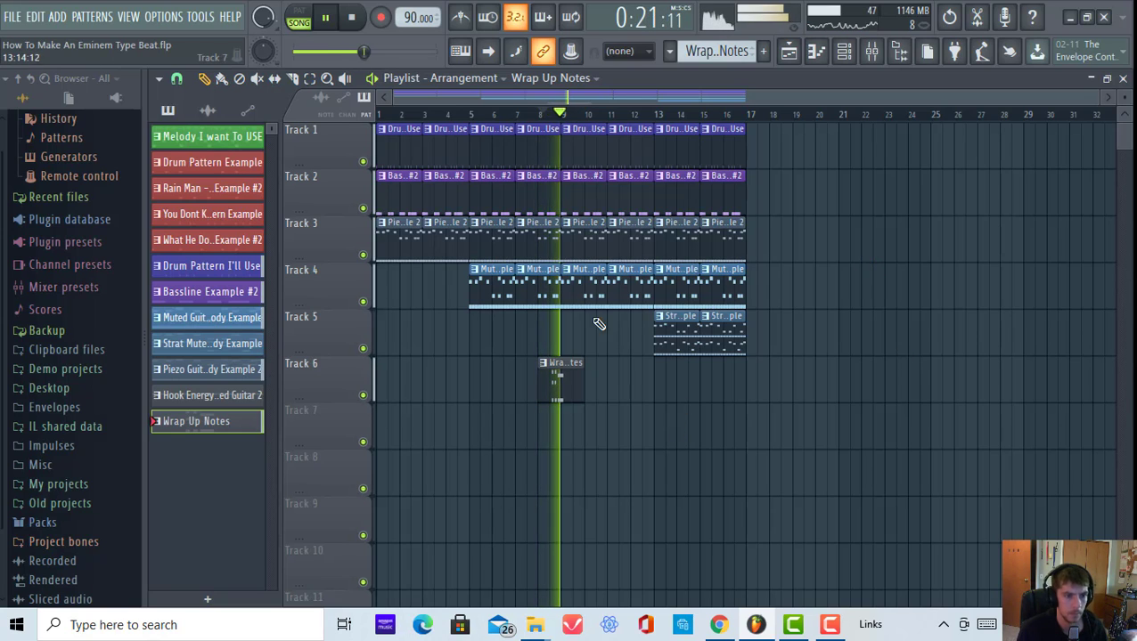
# Shorten the final chord's D6 and G5 notes so they end exactly at bar 2, and listen to the passage.
pyautogui.click(326, 18)
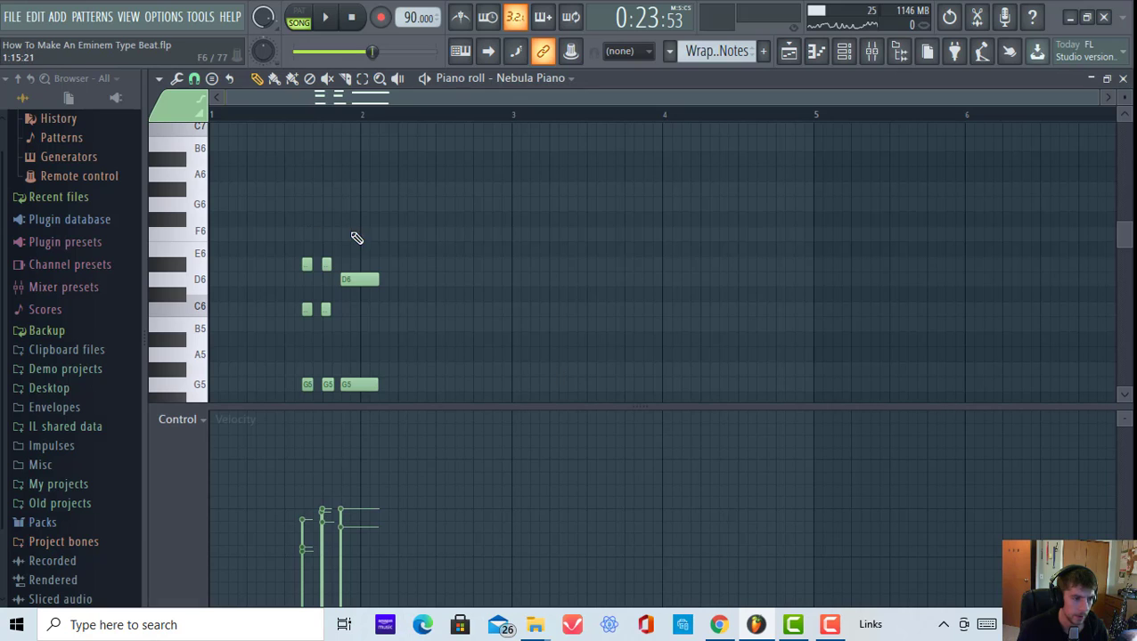
pyautogui.moveTo(356, 238); pyautogui.dragTo(362, 393)
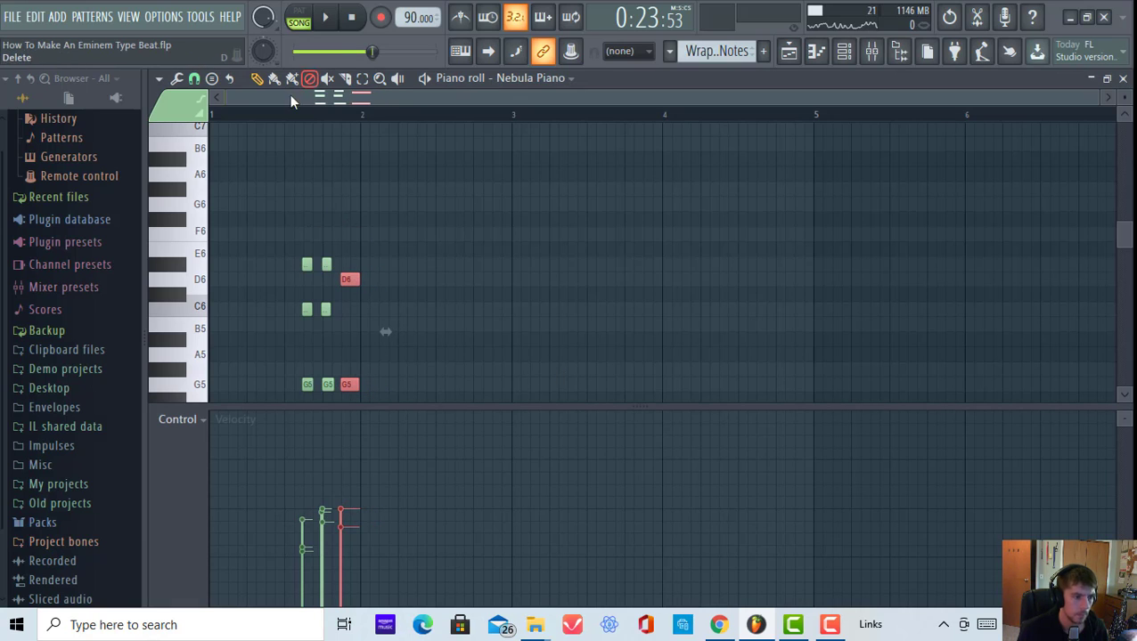
pyautogui.click(326, 18)
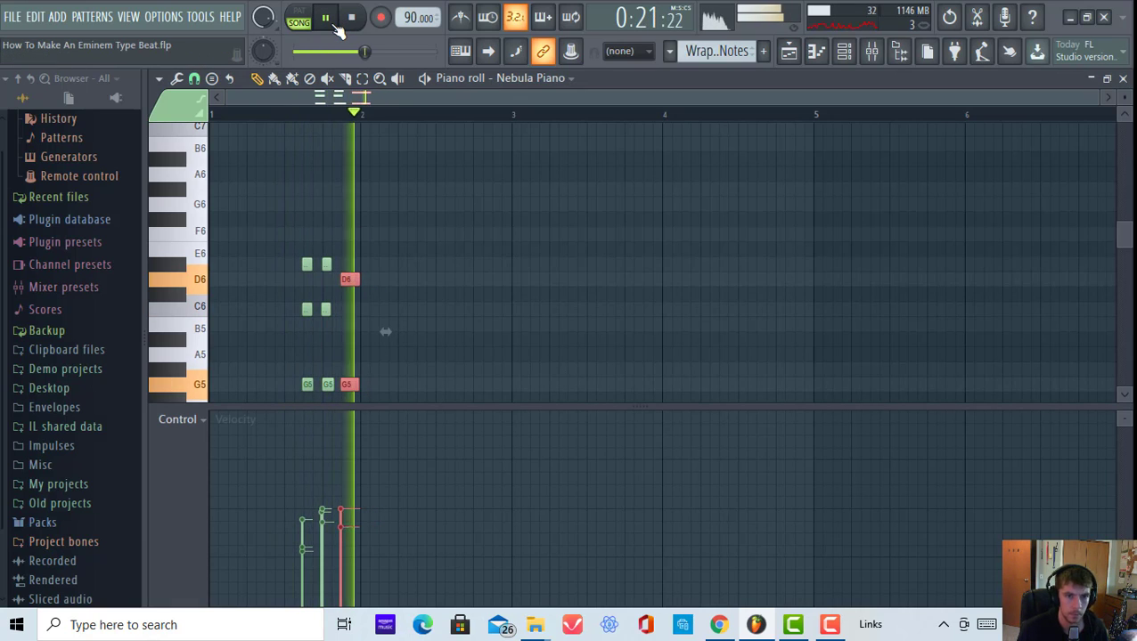
pyautogui.click(326, 18)
# Copy the Wrap Up Notes clip on Track 6 so a second one starts exactly at bar 16.
pyautogui.click(789, 52)
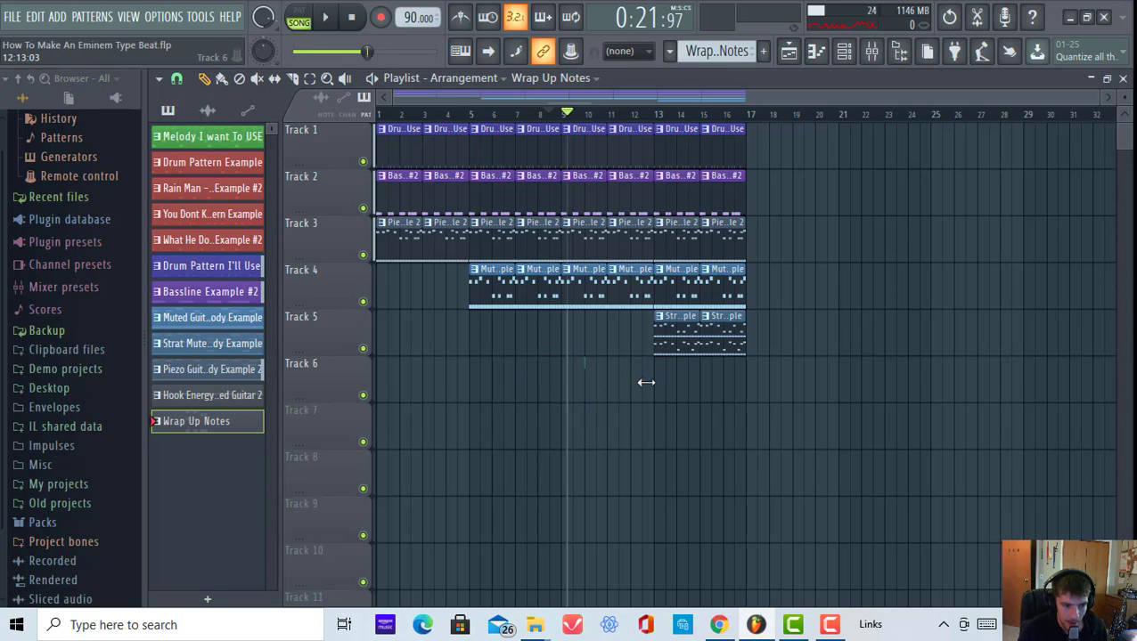
pyautogui.moveTo(563, 400); pyautogui.dragTo(748, 398)
pyautogui.scroll(8, 755, 147)
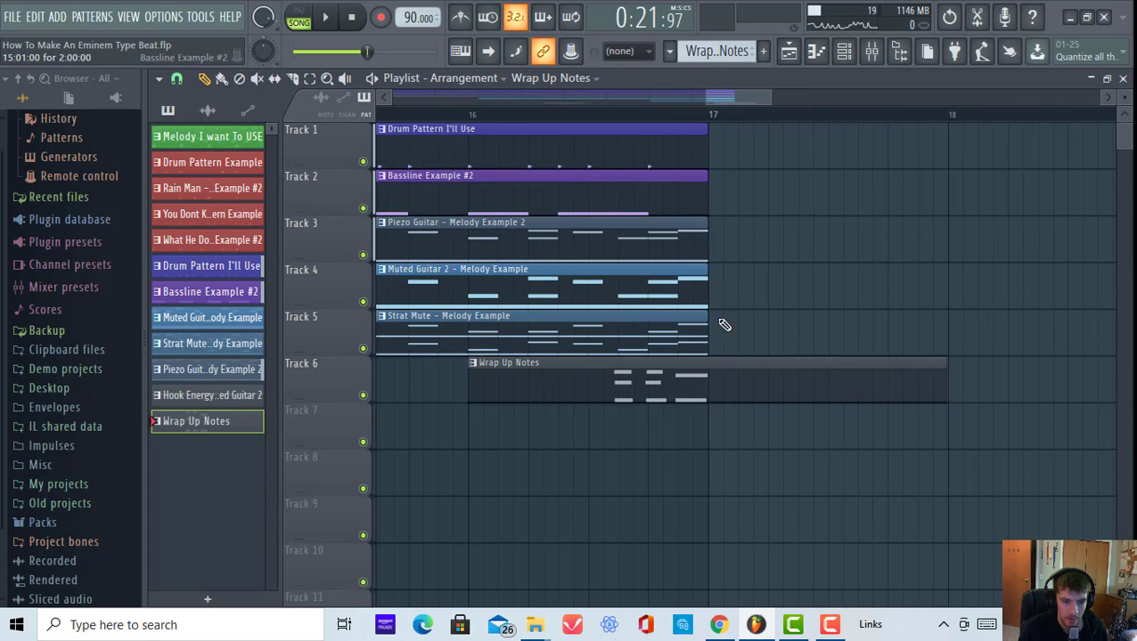
pyautogui.scroll(2, 713, 119)
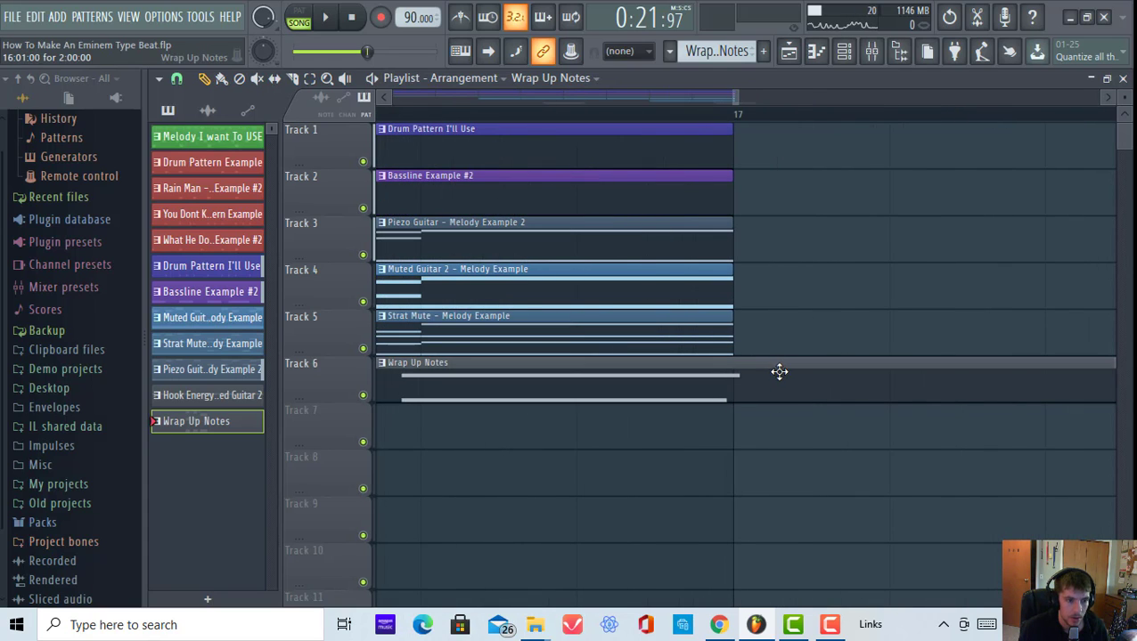
pyautogui.scroll(-4, 538, 126)
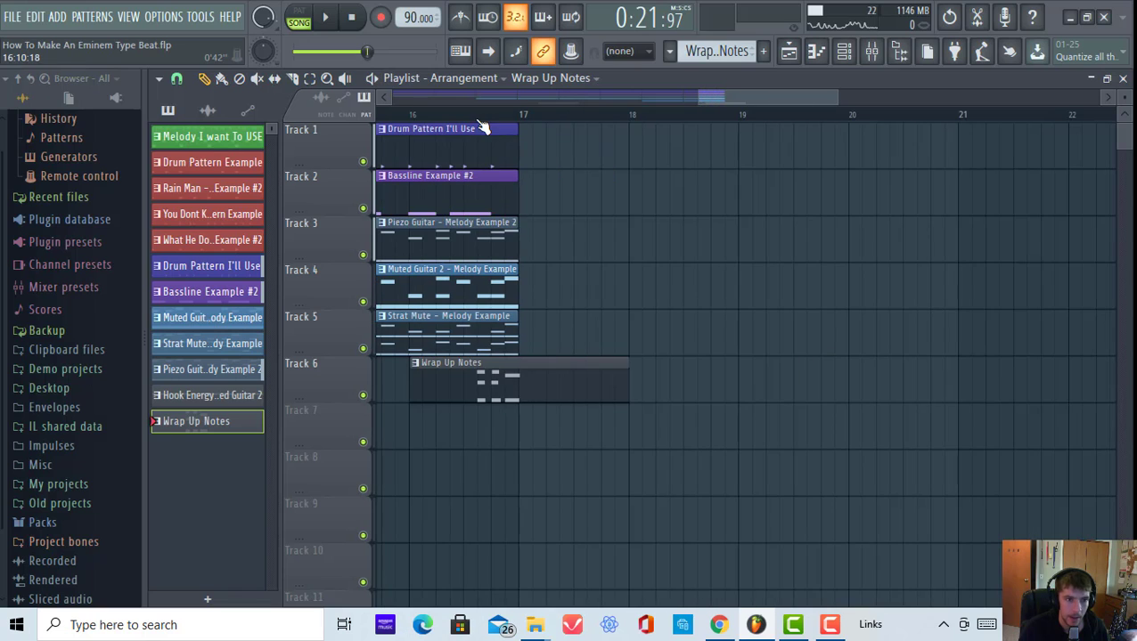
# Examine how the Wrap Up Notes clip and the other clips line up around bars 16 and 17.
pyautogui.scroll(8, 405, 115)
pyautogui.scroll(-2, 700, 123)
pyautogui.scroll(-6, 775, 121)
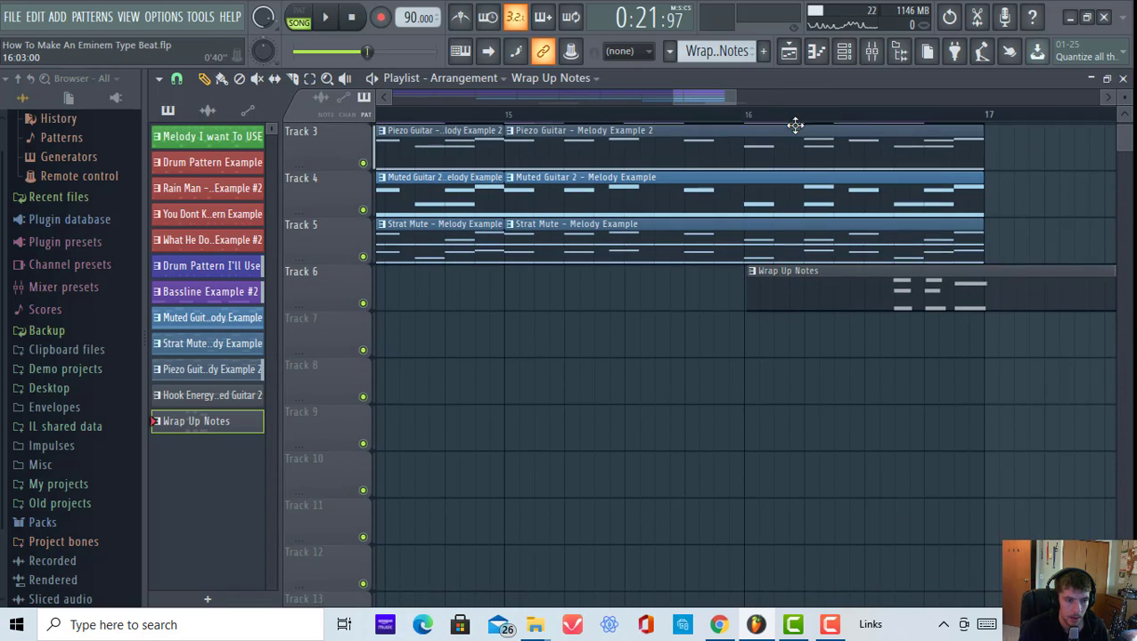
pyautogui.scroll(2, 950, 120)
pyautogui.scroll(-3, 953, 128)
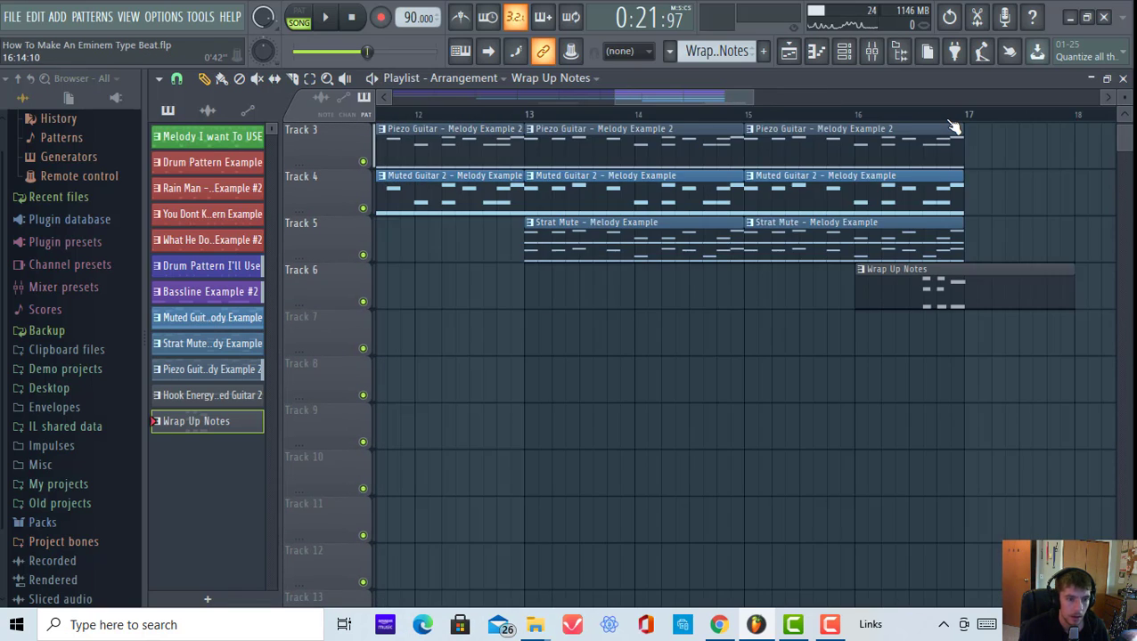
pyautogui.scroll(-4, 686, 119)
pyautogui.scroll(7, 542, 118)
pyautogui.scroll(3, 818, 121)
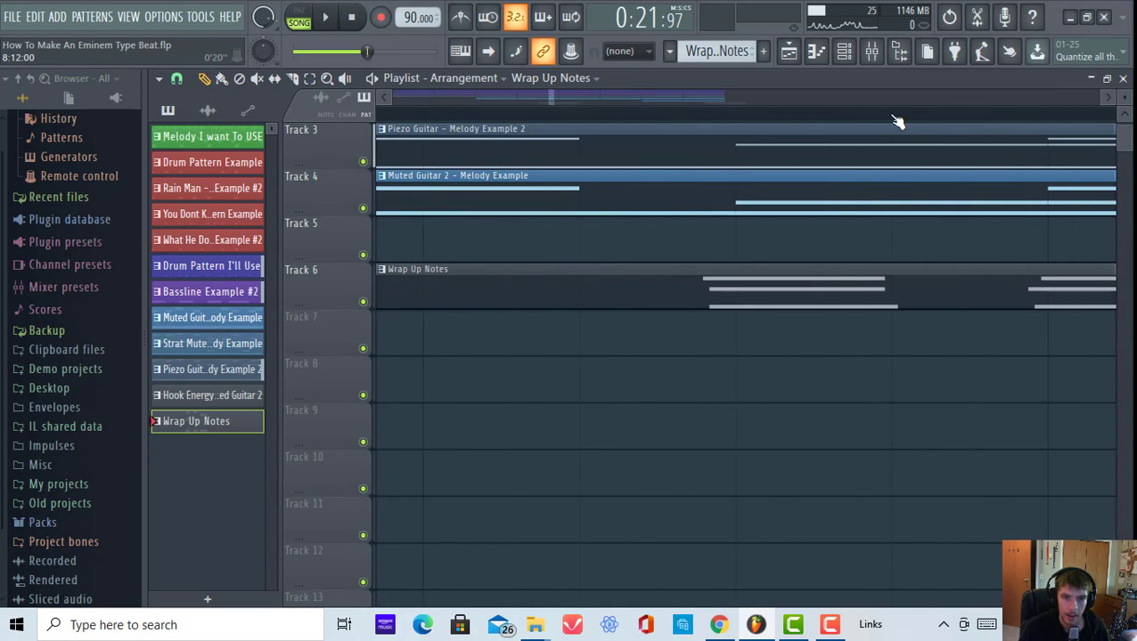
pyautogui.scroll(-8, 897, 122)
pyautogui.scroll(-2, 952, 105)
pyautogui.scroll(10, 880, 116)
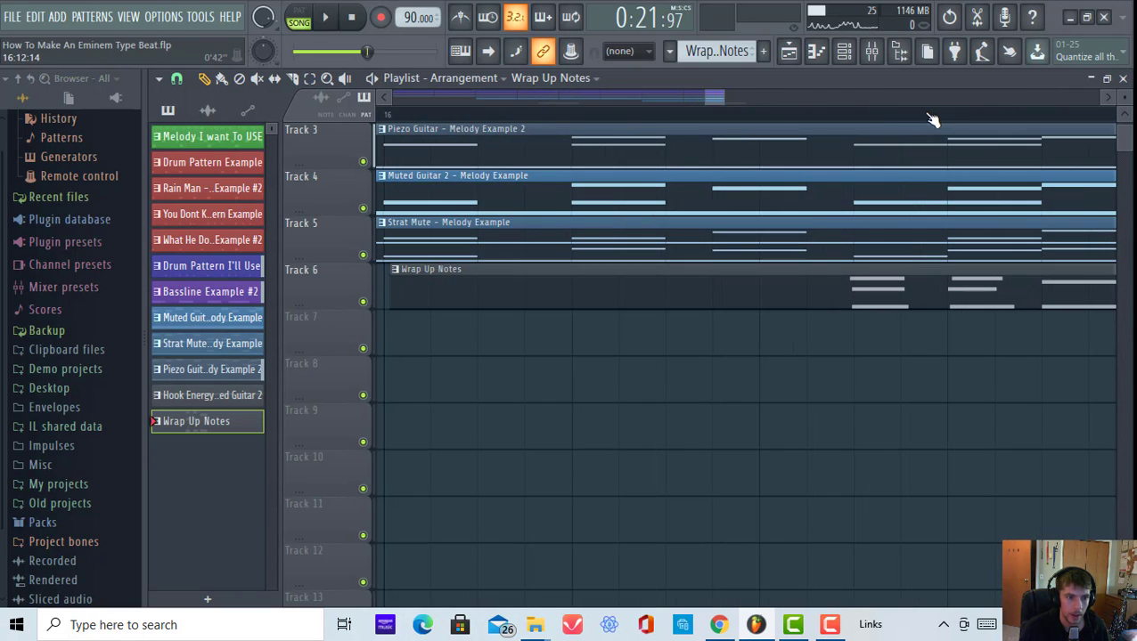
pyautogui.scroll(-2, 690, 123)
pyautogui.scroll(-4, 596, 118)
pyautogui.scroll(8, 588, 119)
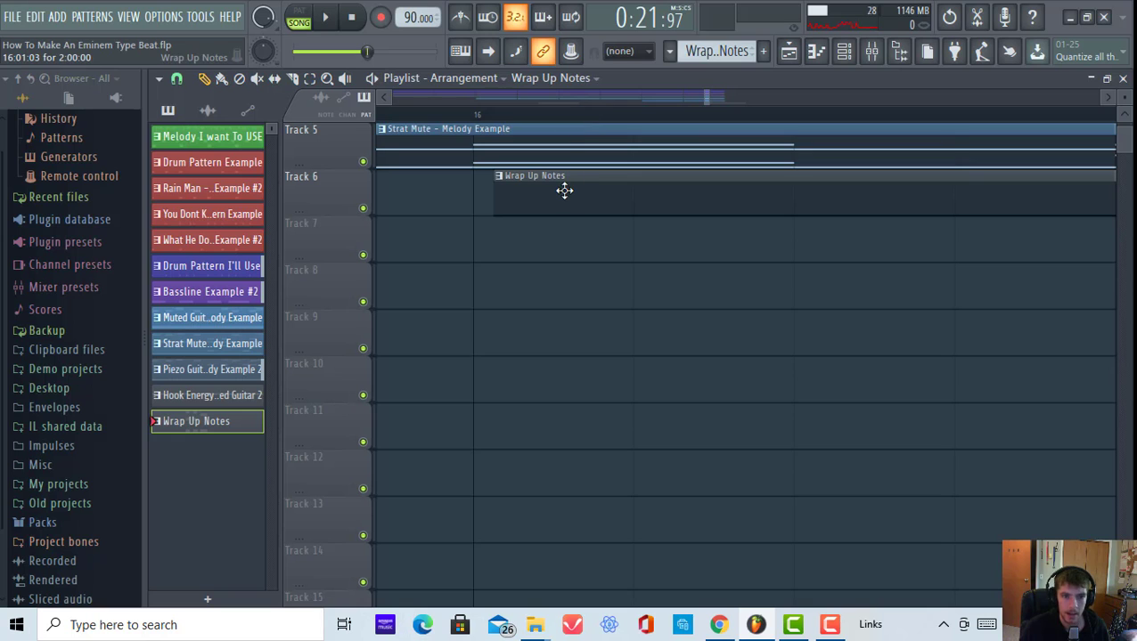
pyautogui.scroll(-7, 842, 119)
pyautogui.scroll(-2, 924, 169)
pyautogui.scroll(5, 923, 152)
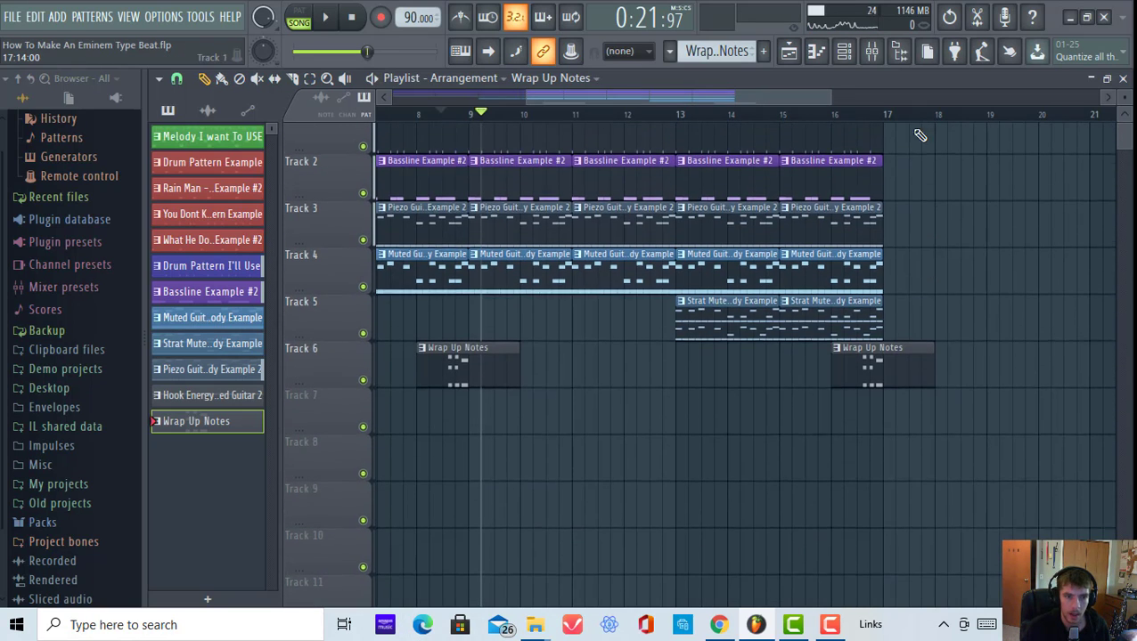
pyautogui.scroll(-3, 904, 126)
pyautogui.scroll(8, 1023, 122)
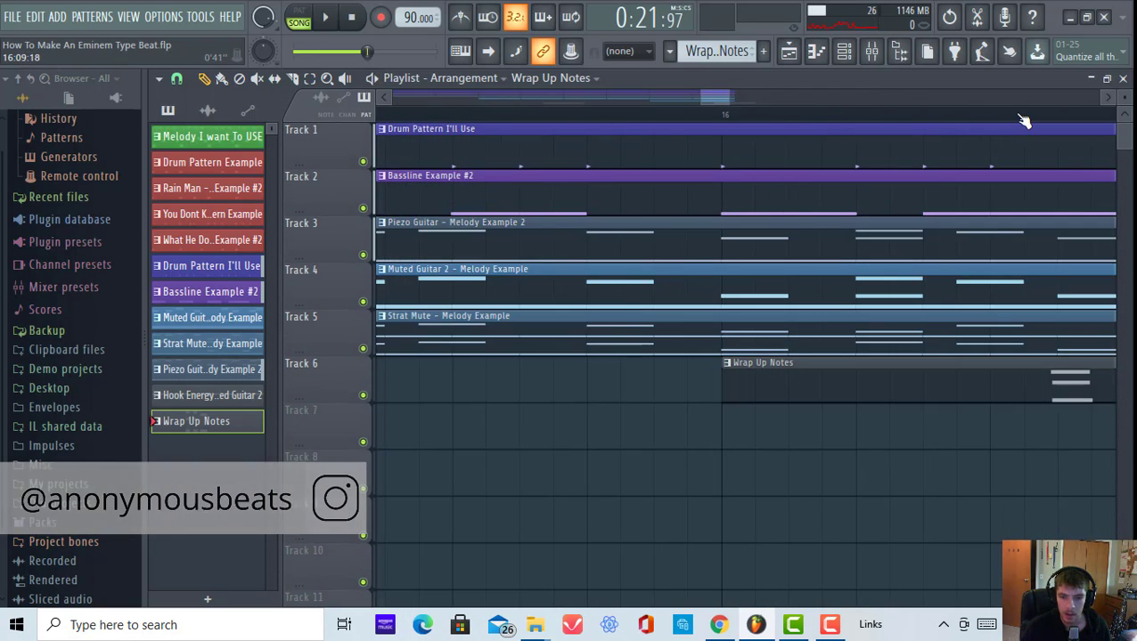
pyautogui.scroll(-3, 1037, 116)
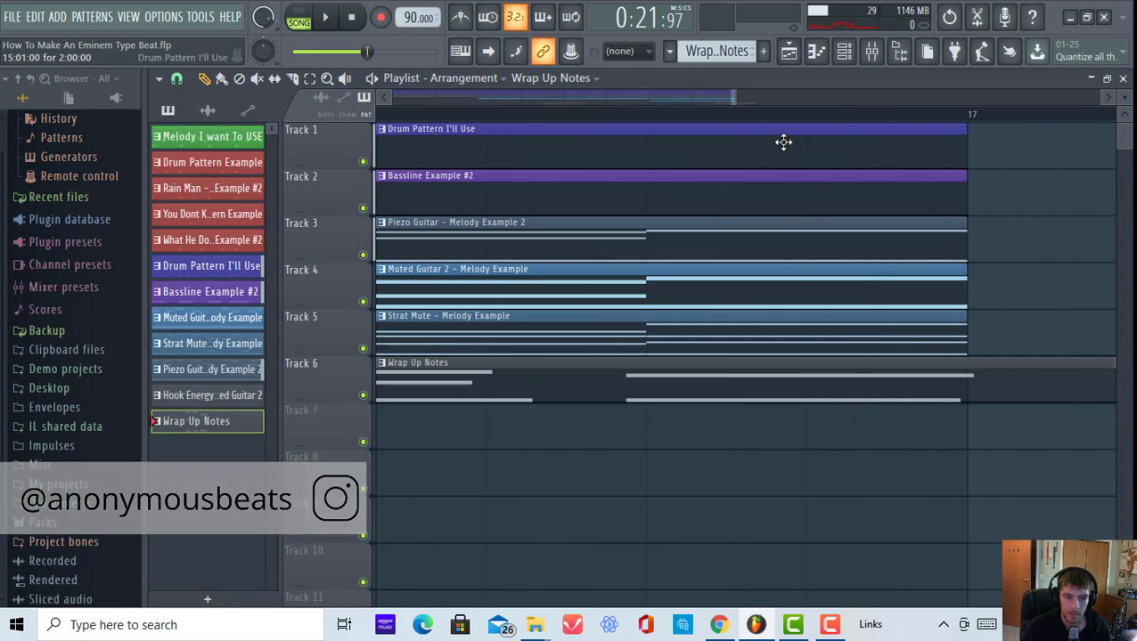
pyautogui.scroll(3, 722, 111)
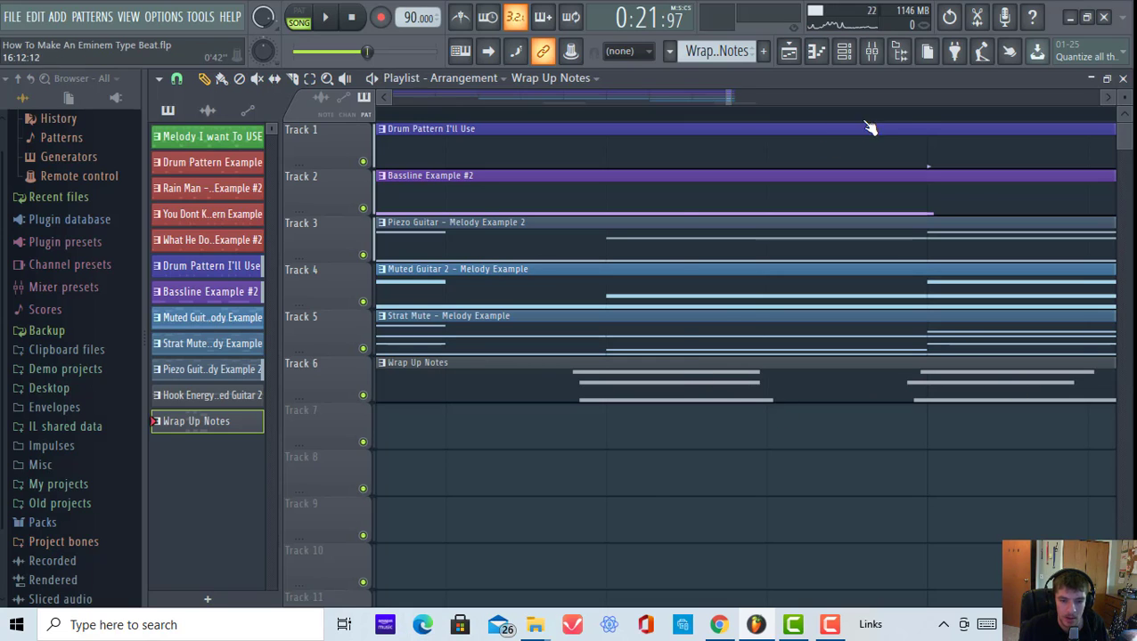
pyautogui.scroll(-1, 889, 125)
pyautogui.scroll(2, 971, 130)
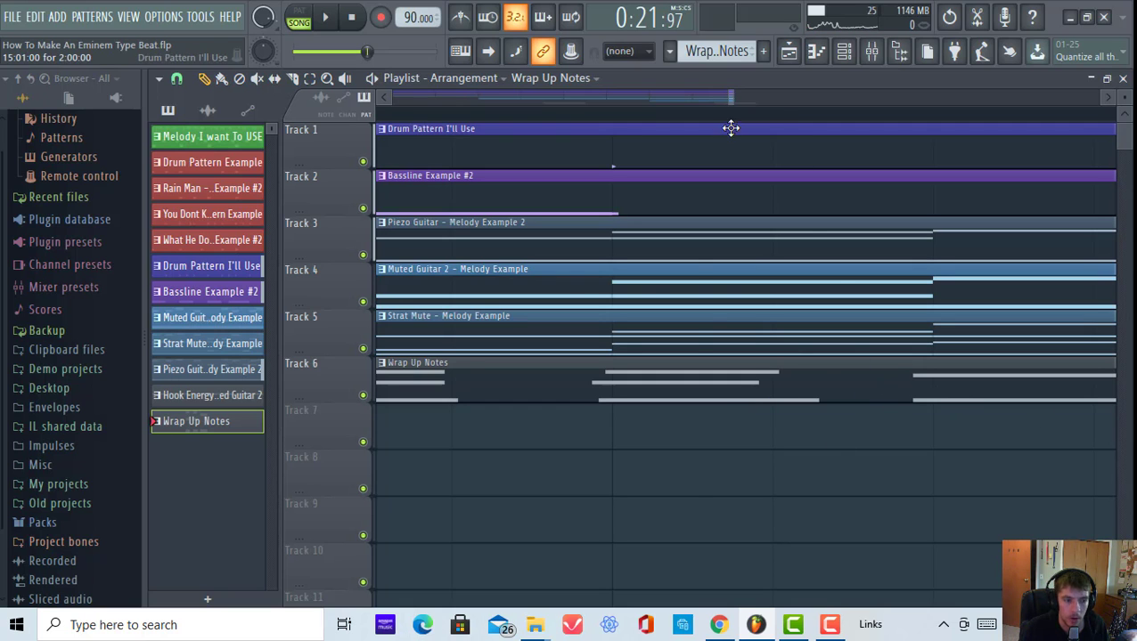
# Copy the clips of bars 9 to 16 on all six tracks so the copies start exactly at bar 17.
pyautogui.scroll(-4, 786, 117)
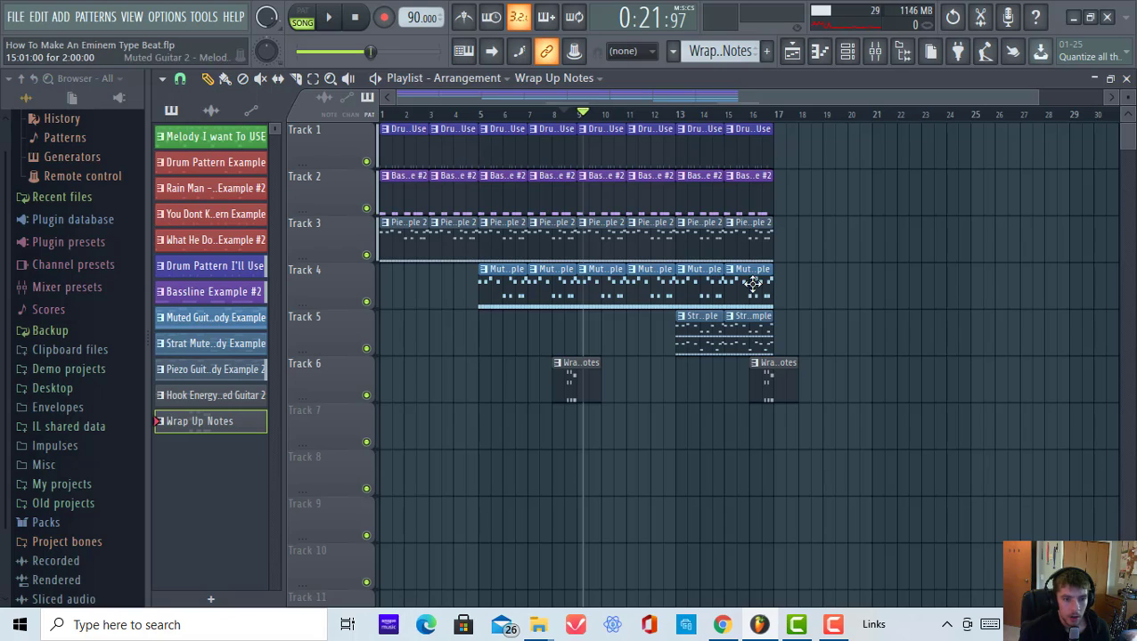
pyautogui.moveTo(771, 392); pyautogui.dragTo(603, 100)
pyautogui.moveTo(816, 448); pyautogui.dragTo(799, 144)
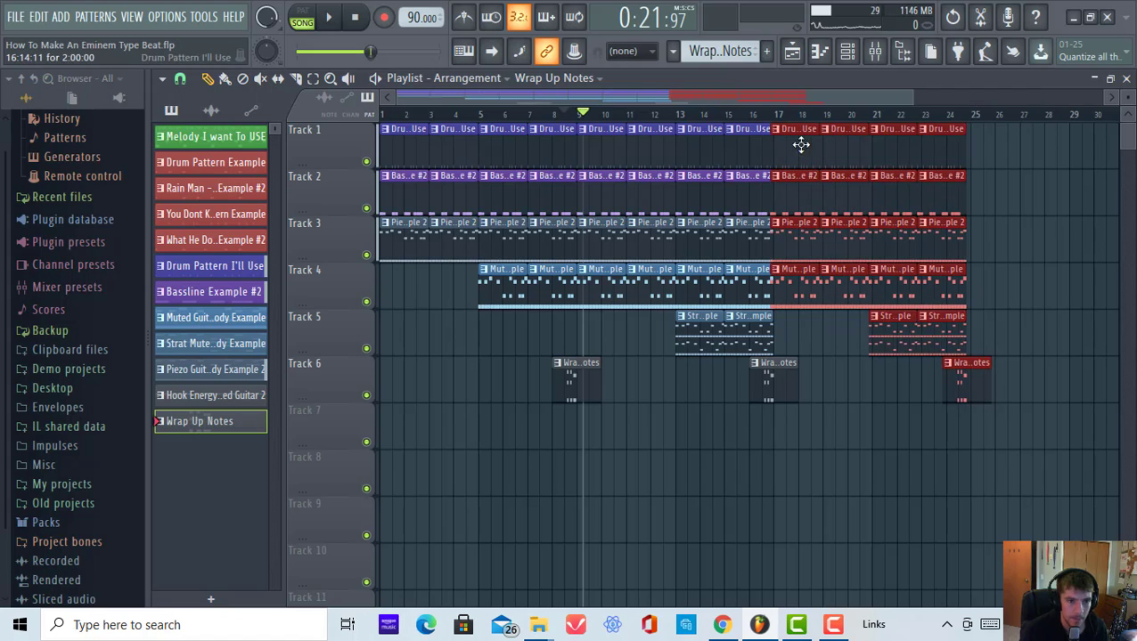
pyautogui.scroll(4, 795, 118)
pyautogui.scroll(5, 796, 119)
pyautogui.moveTo(708, 138); pyautogui.dragTo(875, 163)
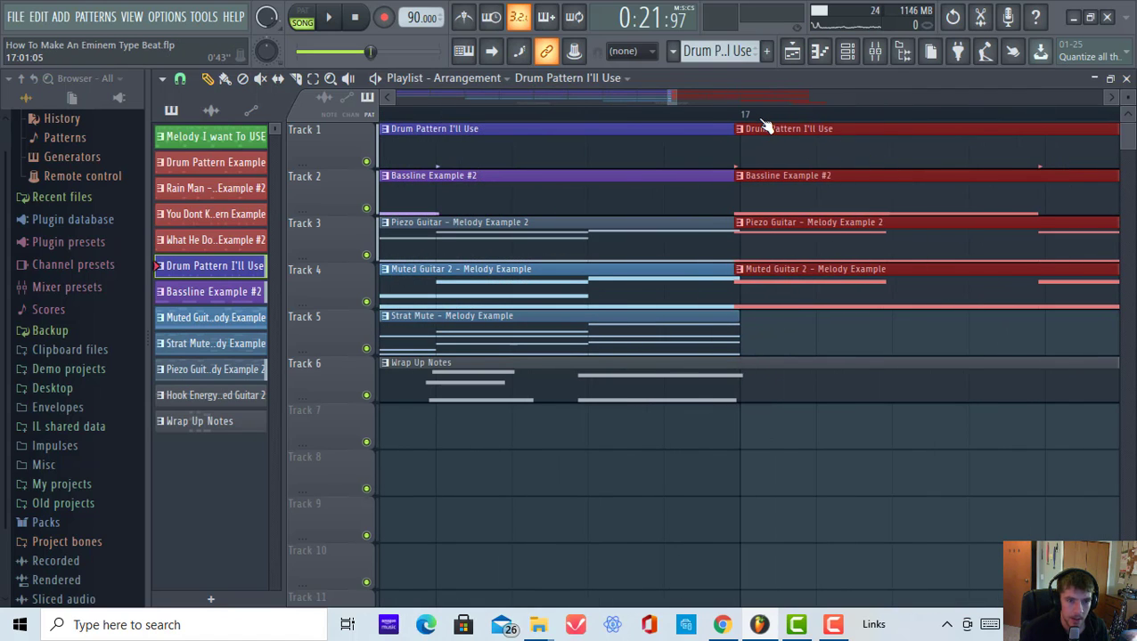
pyautogui.scroll(2, 764, 121)
pyautogui.moveTo(748, 145)
pyautogui.mouseDown()
pyautogui.moveTo(762, 147)
pyautogui.moveTo(752, 144)
pyautogui.mouseUp()
pyautogui.scroll(-10, 780, 114)
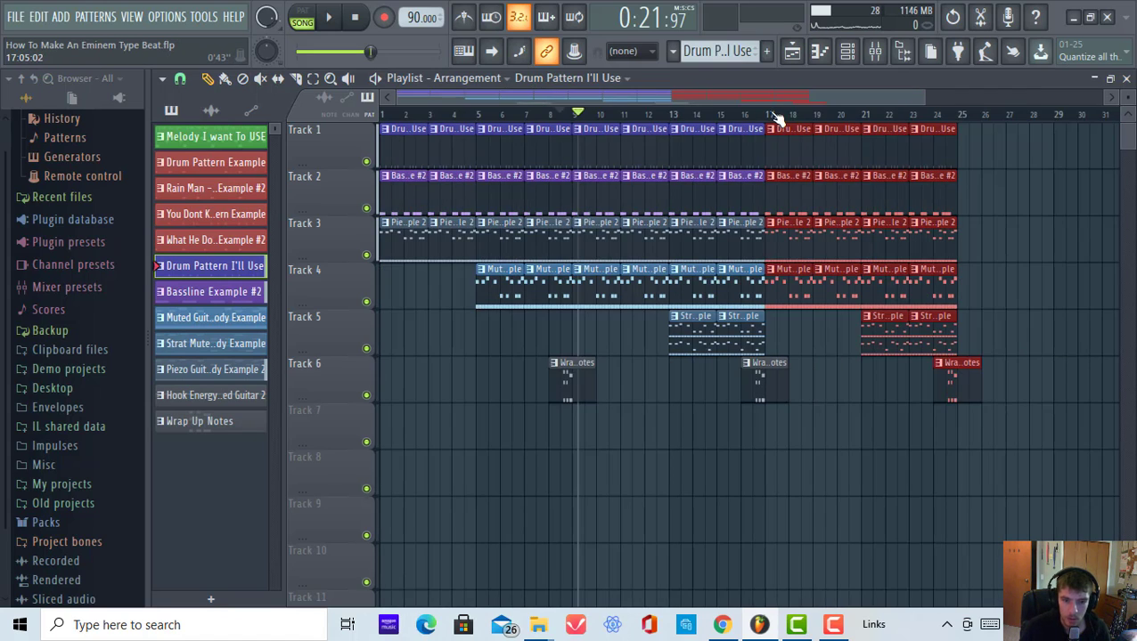
# Copy the two Strat Mute clips at bars 21 to 24 on Track 5 so the copies start exactly at bar 17.
pyautogui.keyDown('ctrl'); pyautogui.click(895, 399); pyautogui.keyUp('ctrl')
pyautogui.moveTo(877, 337); pyautogui.dragTo(969, 348)
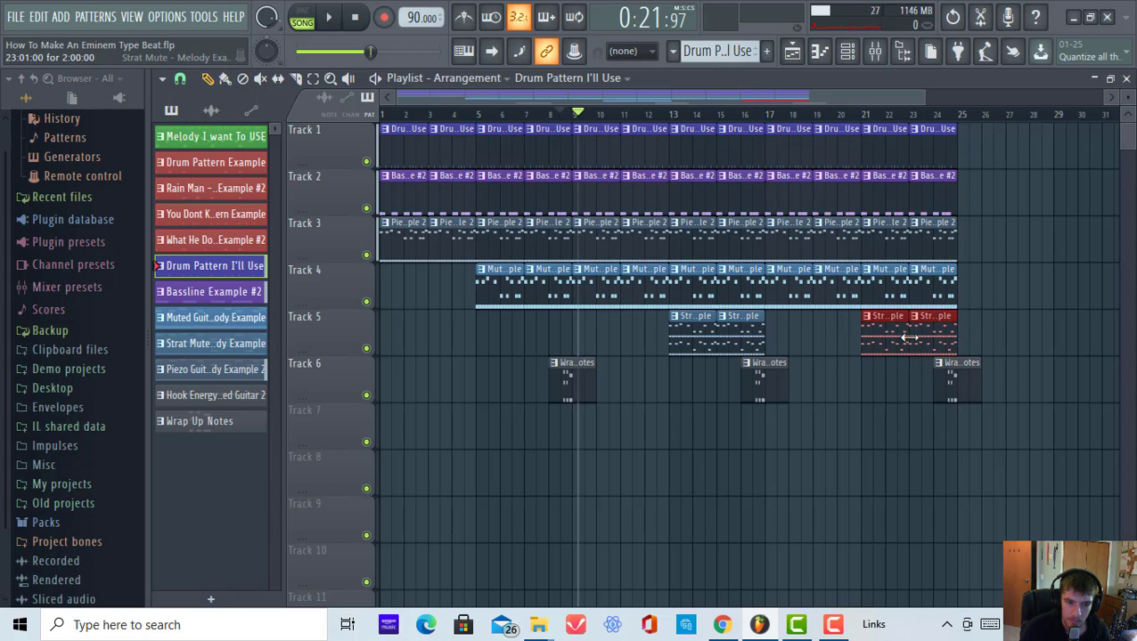
pyautogui.moveTo(893, 328); pyautogui.dragTo(802, 328)
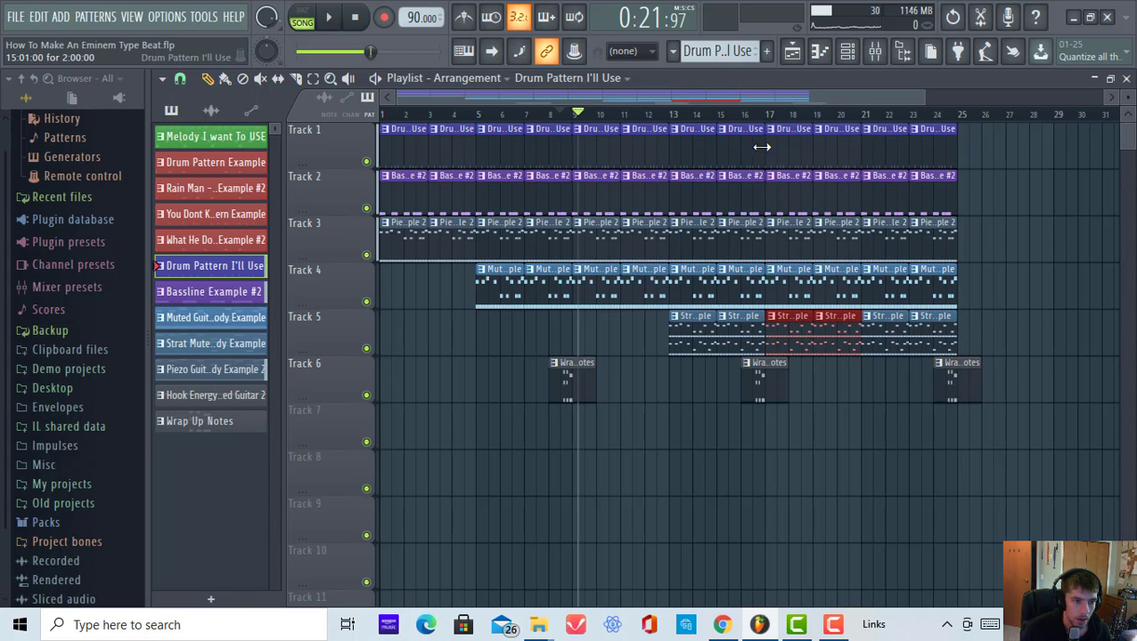
pyautogui.scroll(10, 777, 120)
pyautogui.scroll(5, 777, 120)
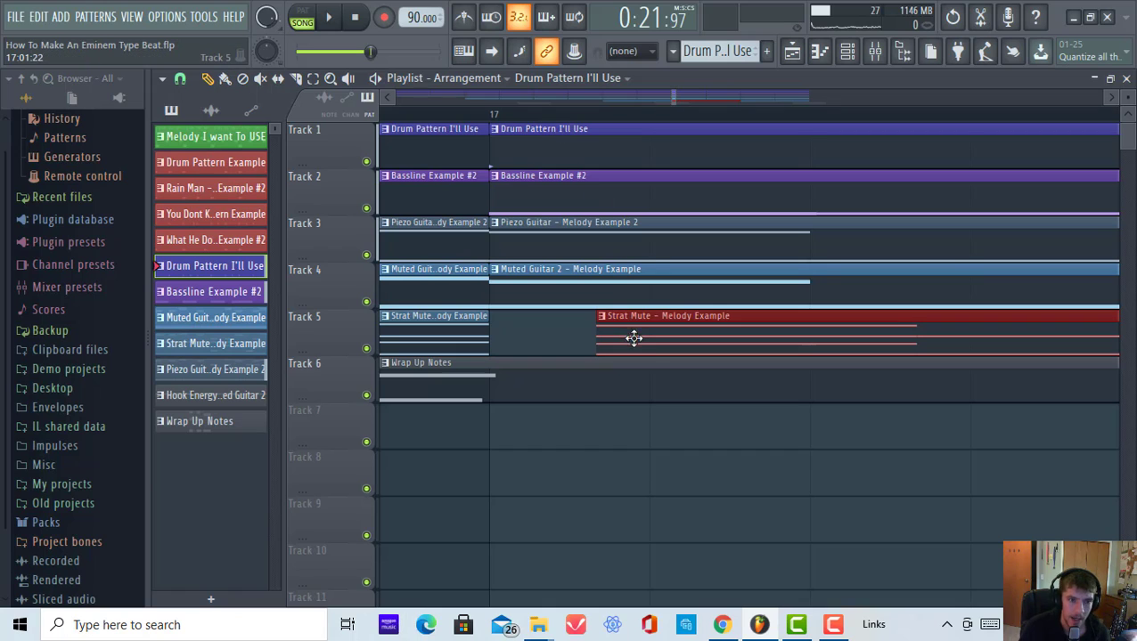
pyautogui.moveTo(632, 337); pyautogui.dragTo(531, 319)
# Move the three Wrap Up Notes clips down from Track 6 to Track 7.
pyautogui.scroll(-12, 737, 114)
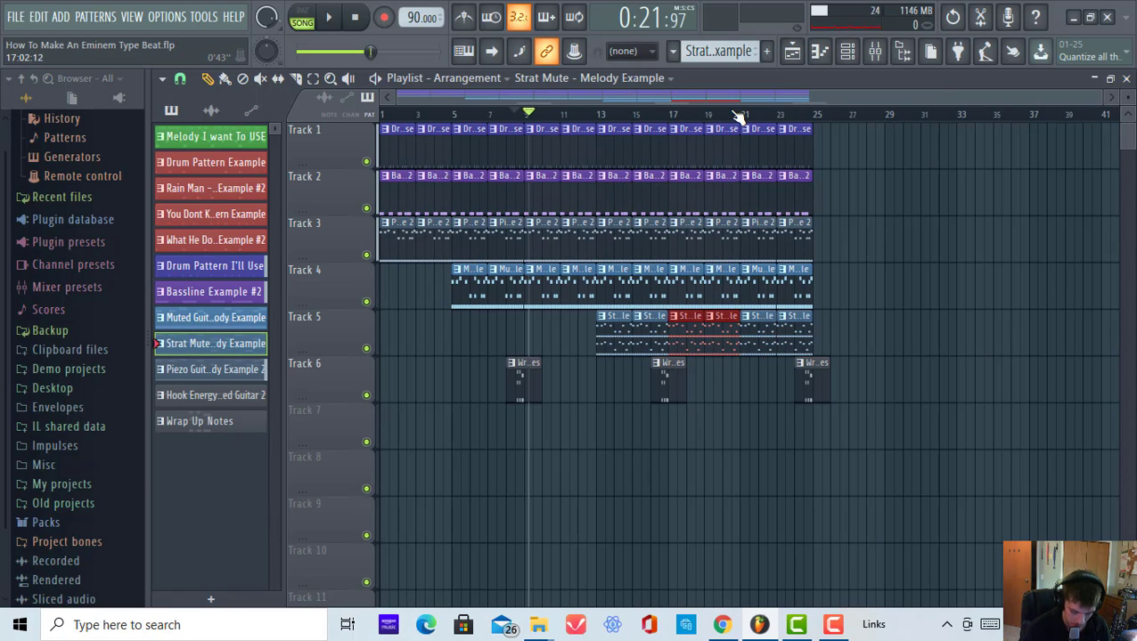
pyautogui.moveTo(500, 354); pyautogui.dragTo(911, 442)
pyautogui.hotkey('shift', 'Down')
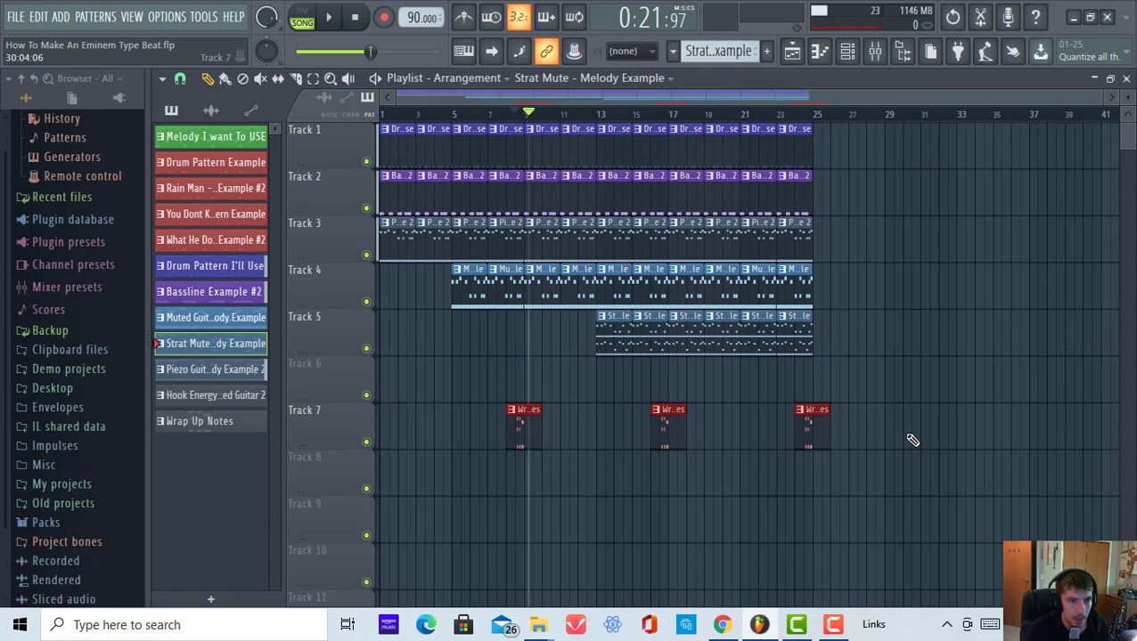
pyautogui.click(926, 404)
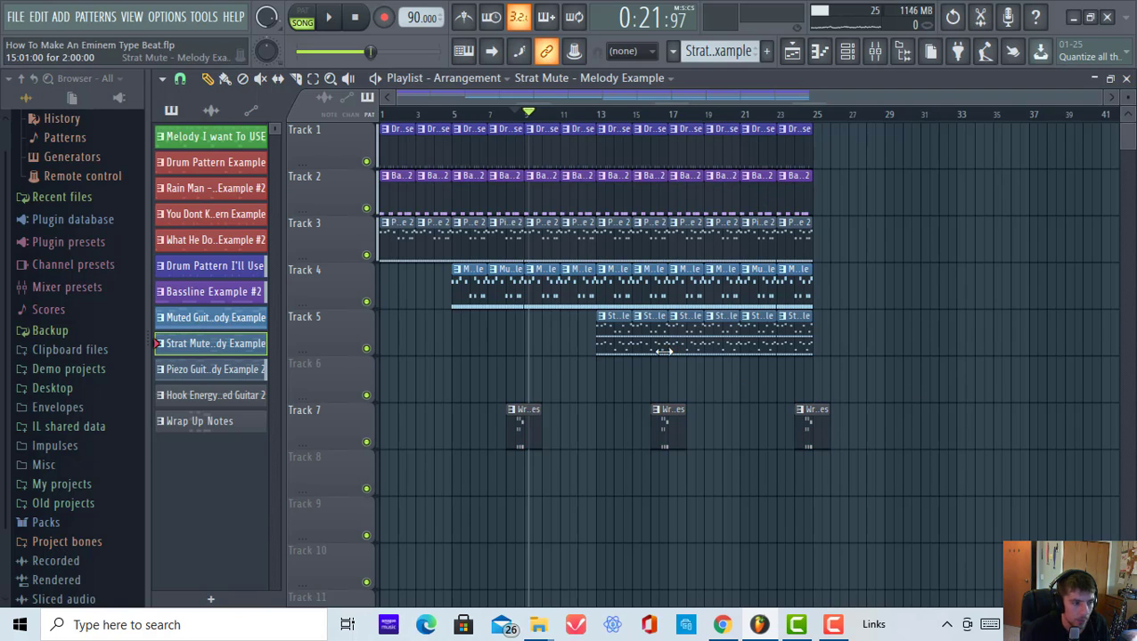
# Place the Hook Energy - Muted Guitar 2 pattern on Track 6 and align its start exactly with bar 17.
pyautogui.click(222, 402)
pyautogui.click(679, 374)
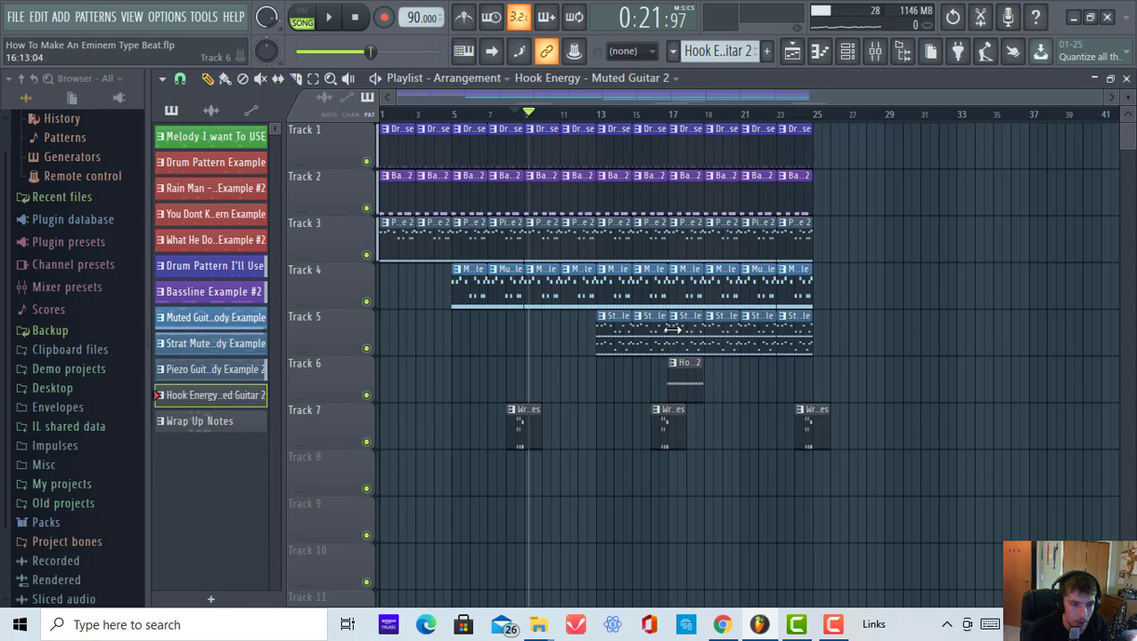
pyautogui.scroll(7, 675, 119)
pyautogui.moveTo(604, 392); pyautogui.dragTo(753, 388)
# Cut the existing notes of the Muted Guitar 2 channel from the Hook Energy pattern.
pyautogui.doubleClick(754, 388)
pyautogui.click(858, 51)
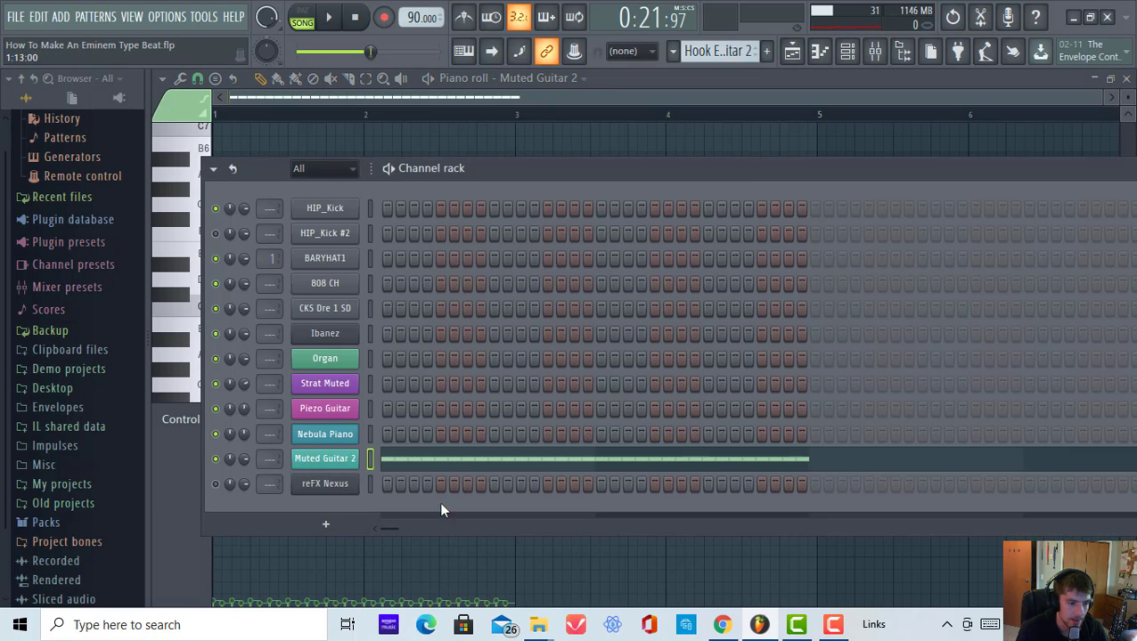
pyautogui.rightClick(350, 462)
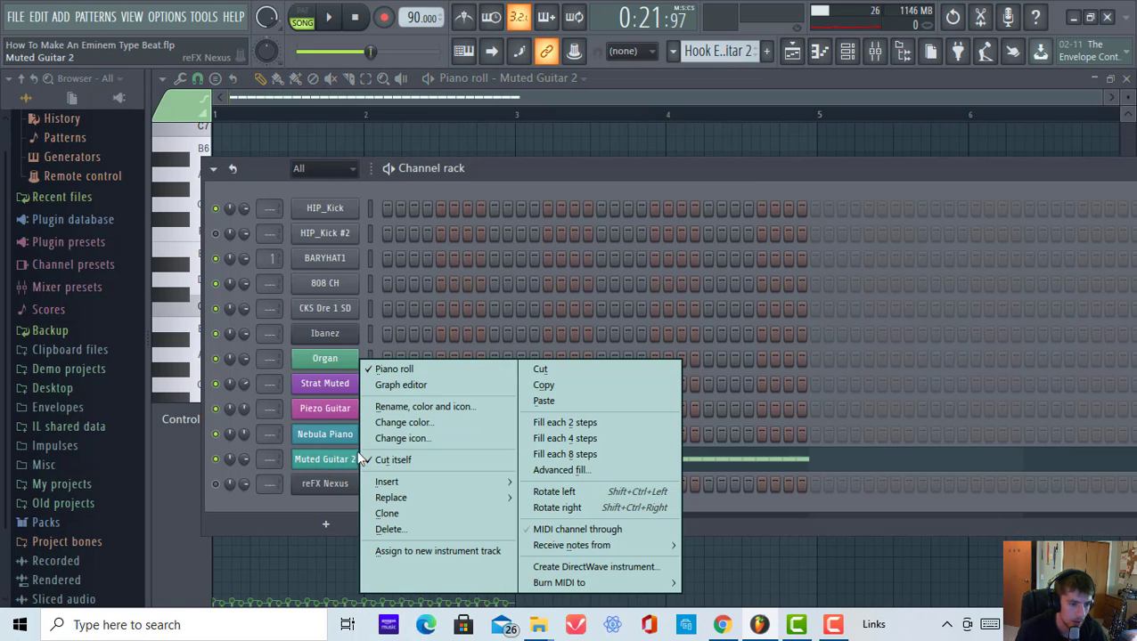
pyautogui.click(543, 370)
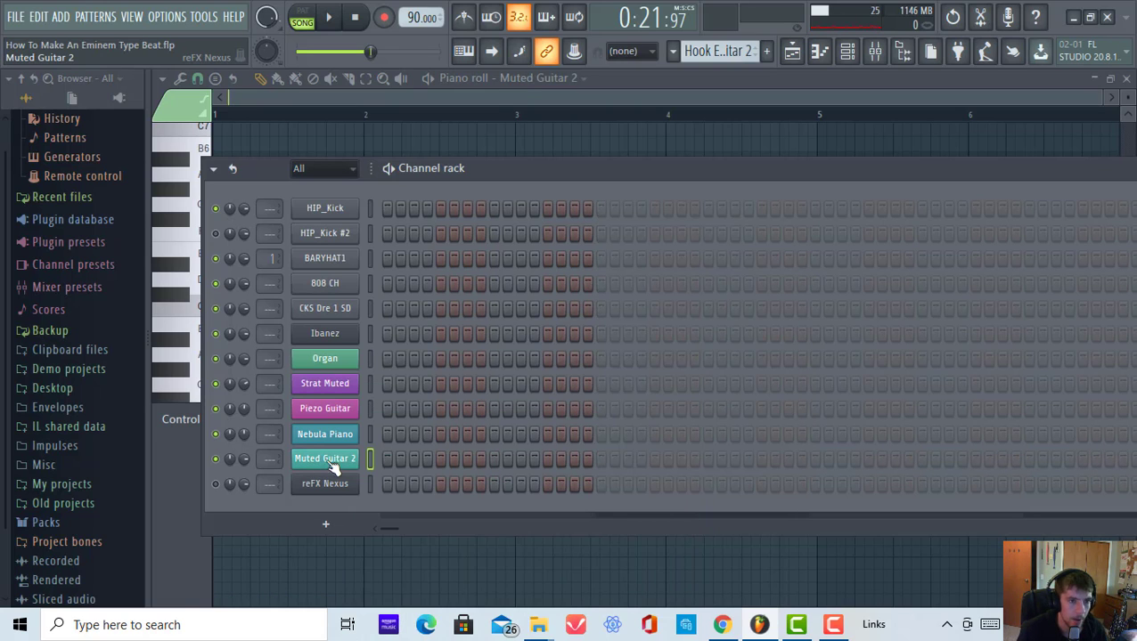
pyautogui.rightClick(332, 464)
pyautogui.click(480, 371)
# Paint an unbroken row of two-step C6 notes for Muted Guitar 2 from bar 1 up to bar 5 in the piano roll.
pyautogui.press('F5')
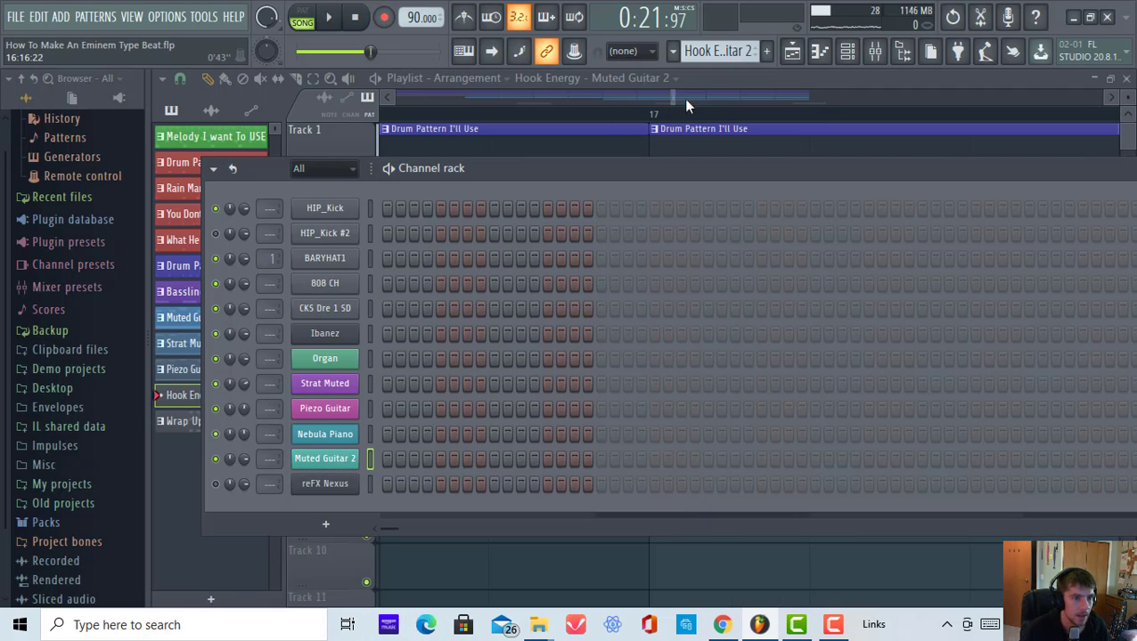
pyautogui.click(829, 56)
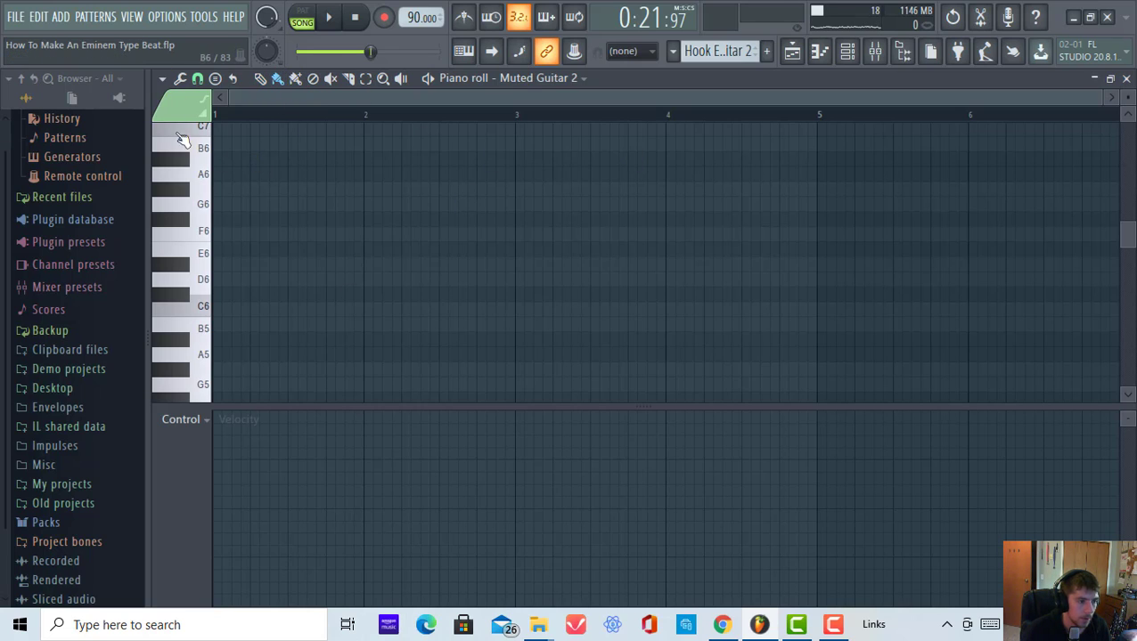
pyautogui.click(178, 306)
pyautogui.moveTo(230, 309); pyautogui.dragTo(827, 319)
pyautogui.rightClick(255, 309)
pyautogui.rightClick(235, 308)
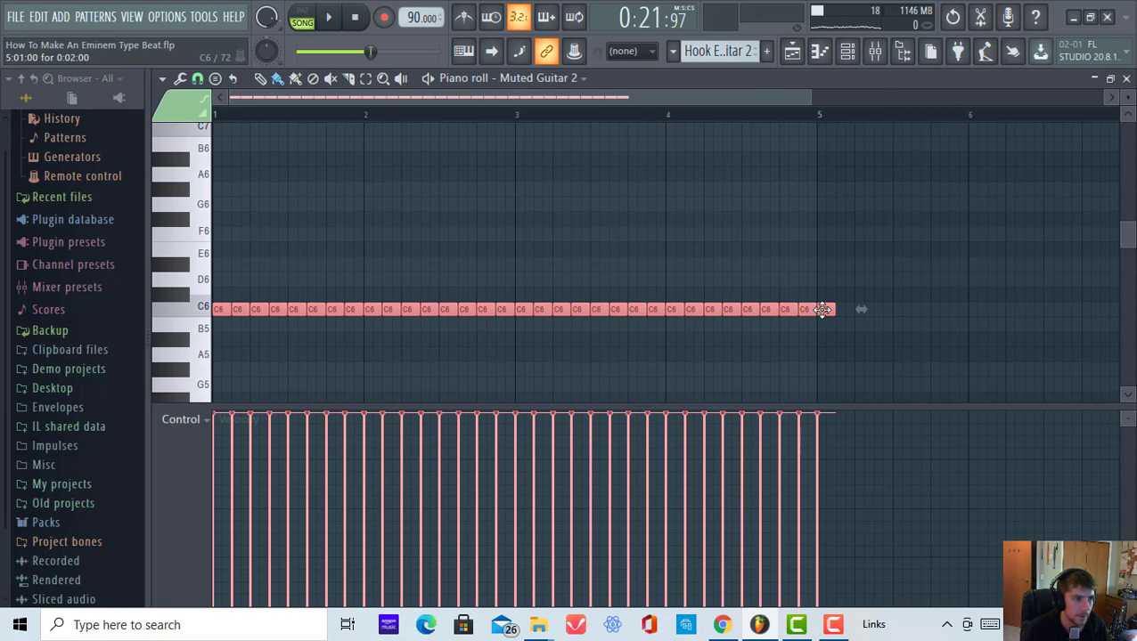
pyautogui.rightClick(822, 309)
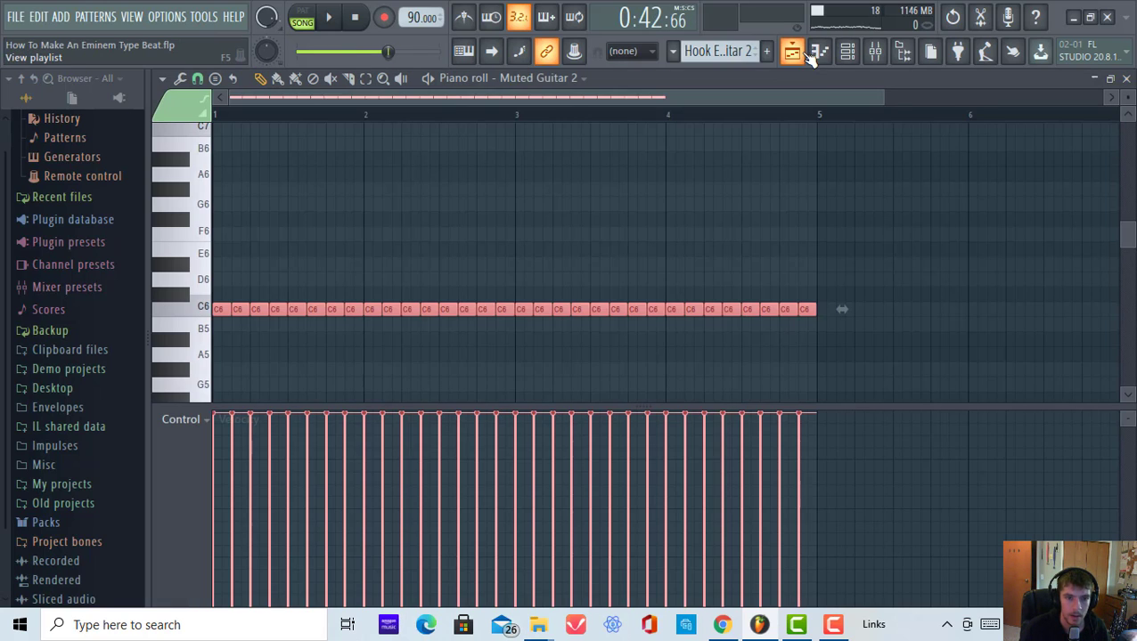
# Play the arrangement from around bar 17 to hear the Hook Energy clip with the other layers.
pyautogui.click(807, 53)
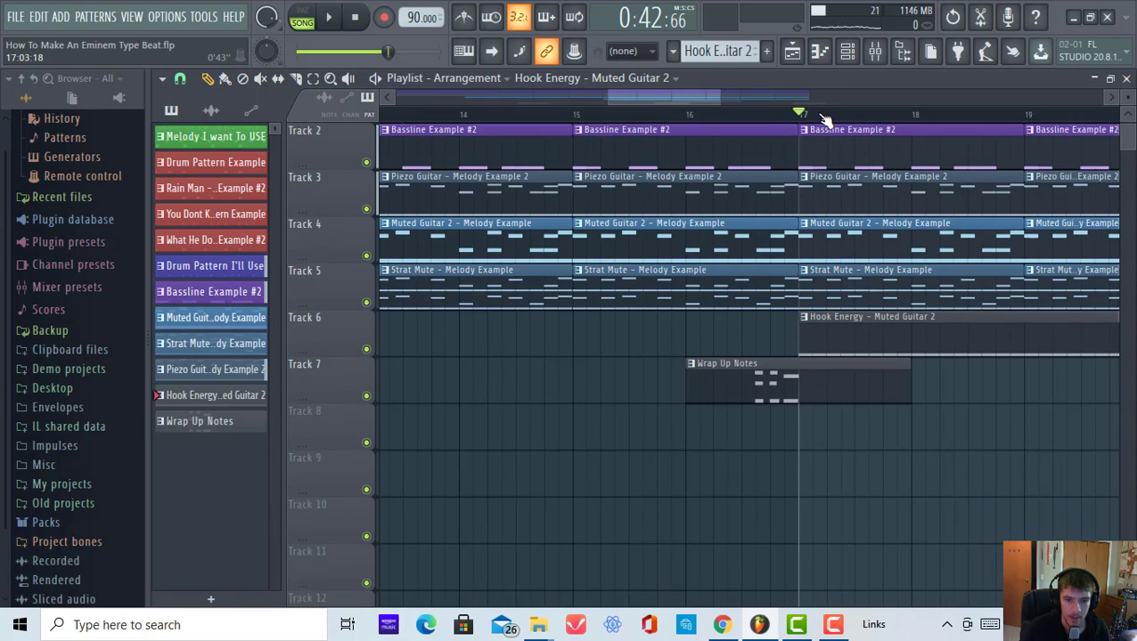
pyautogui.scroll(-3, 814, 118)
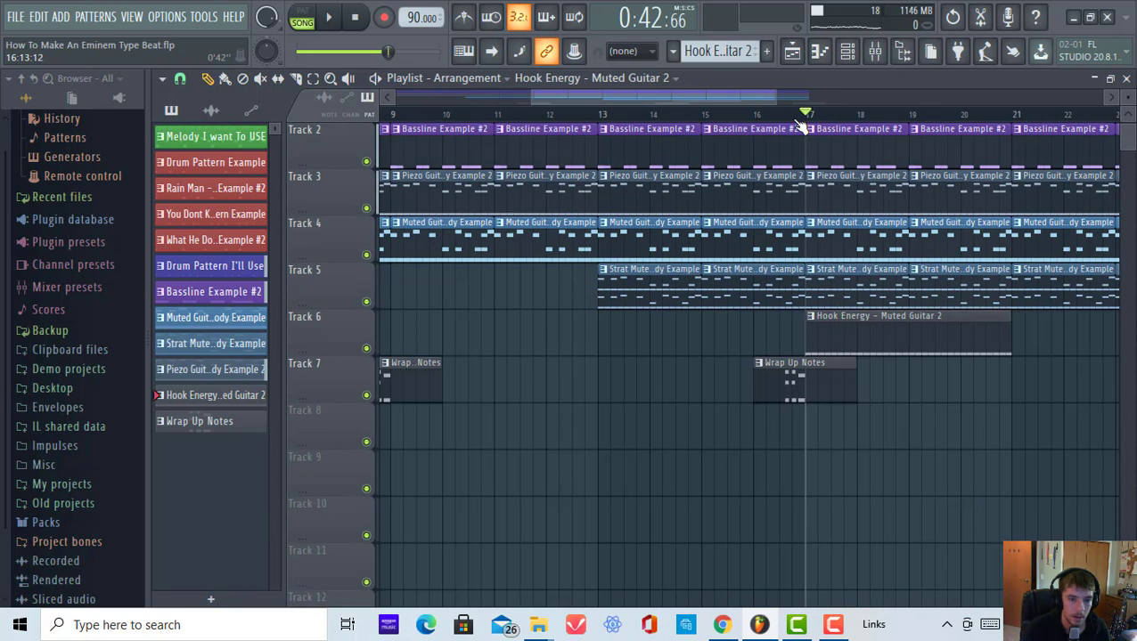
pyautogui.click(797, 116)
pyautogui.press('space')
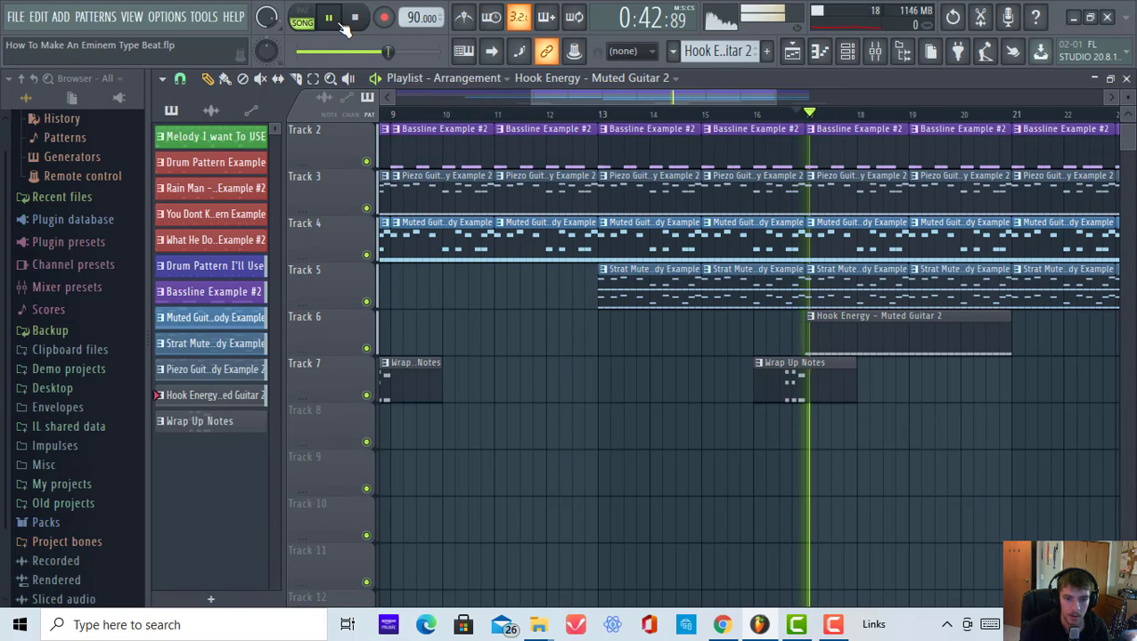
# Duplicate all the C6 notes in the Hook Energy pattern, starting the copies one step after the originals.
pyautogui.doubleClick(858, 321)
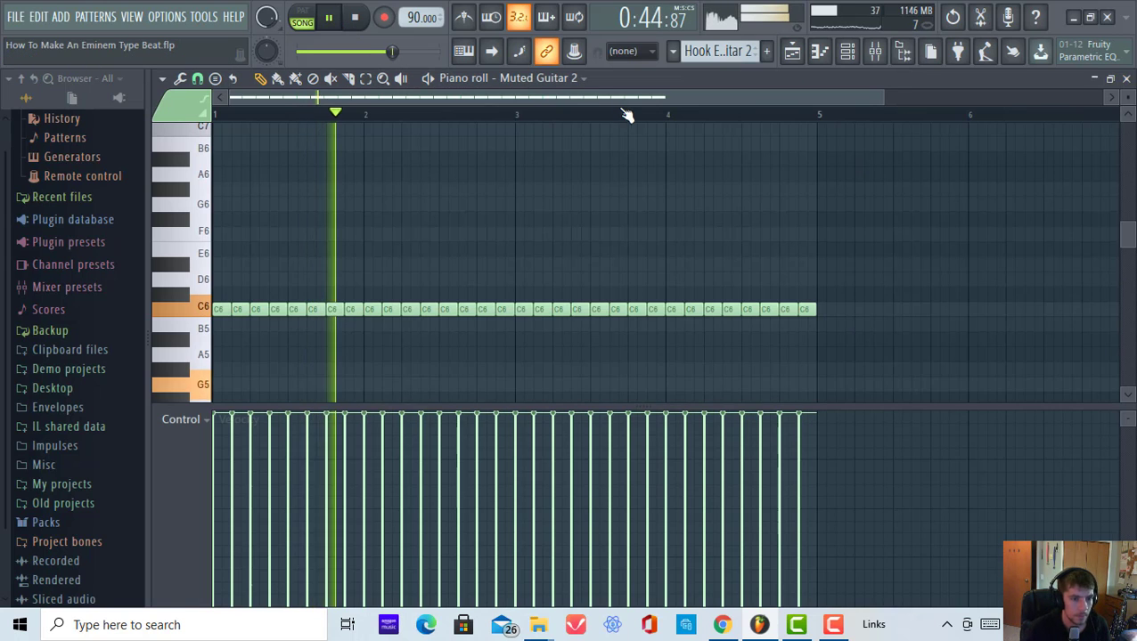
pyautogui.scroll(-1, 627, 114)
pyautogui.scroll(-2, 501, 287)
pyautogui.hotkey('ctrl', 'a')
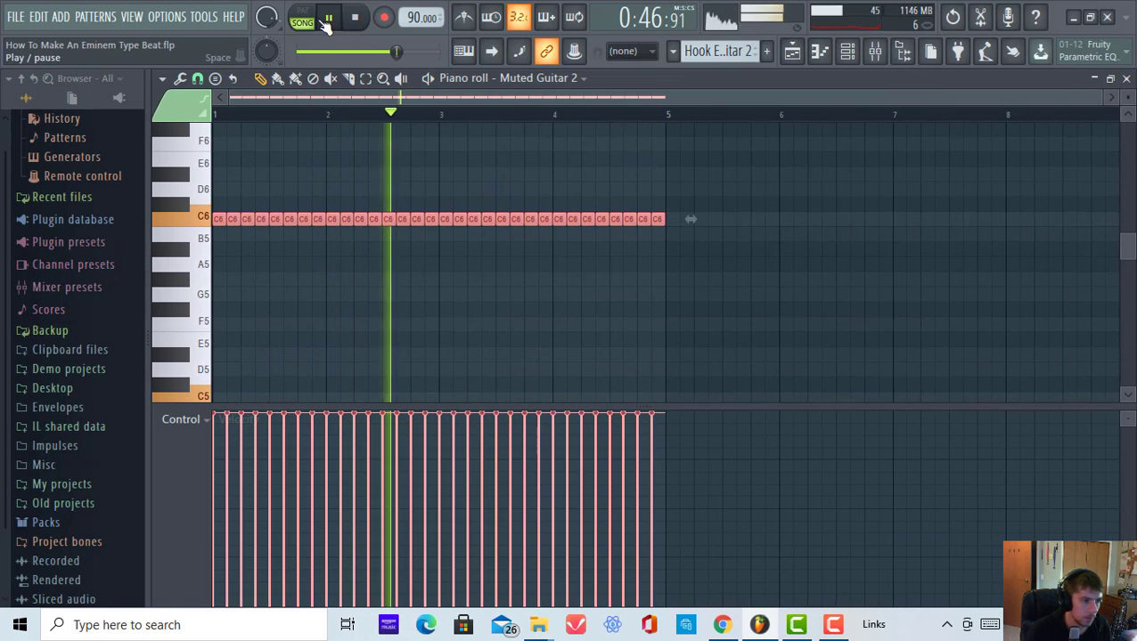
pyautogui.press('space')
pyautogui.moveTo(288, 218); pyautogui.dragTo(296, 224)
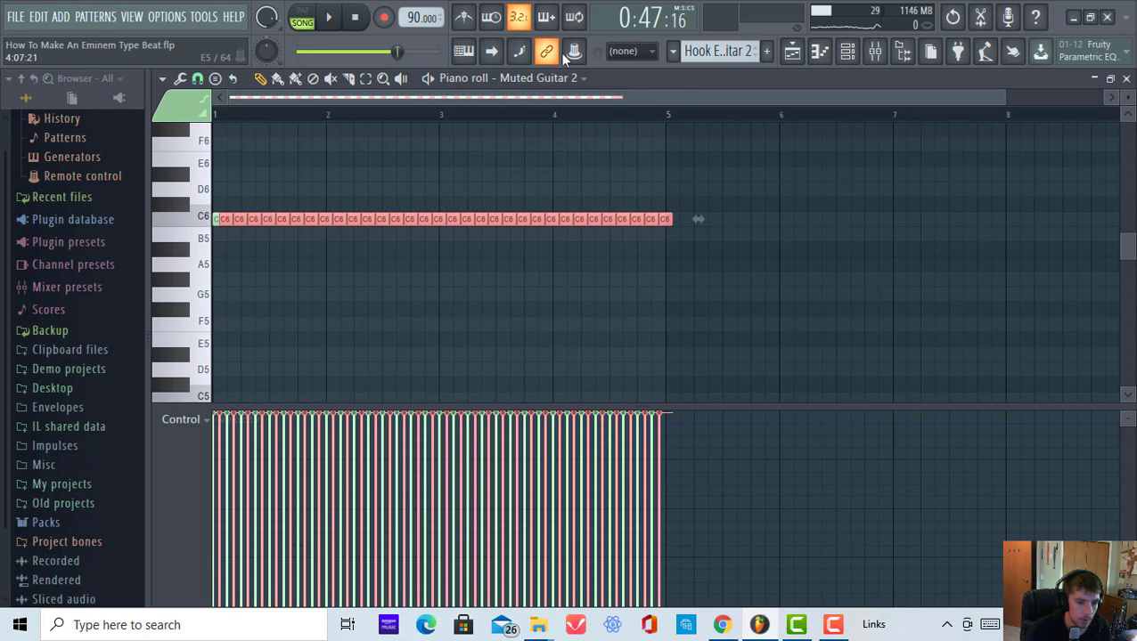
# Lower the velocity of the duplicated C6 notes to about 52% while the arrangement plays.
pyautogui.click(327, 19)
pyautogui.moveTo(679, 459)
pyautogui.mouseDown()
pyautogui.moveTo(445, 441)
pyautogui.moveTo(11, 459)
pyautogui.mouseUp()
pyautogui.moveTo(665, 481); pyautogui.dragTo(88, 479)
pyautogui.moveTo(637, 505); pyautogui.dragTo(89, 503)
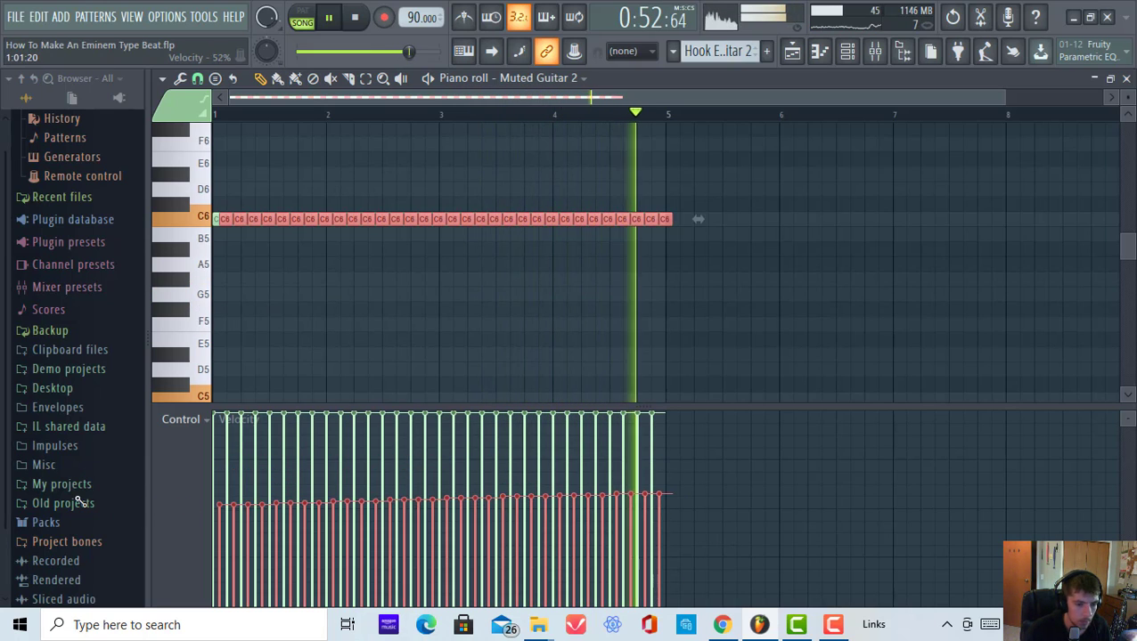
# Lower the velocity of the duplicated C6 notes further to an even level and play the hook from bar 17.
pyautogui.moveTo(650, 548); pyautogui.dragTo(89, 543)
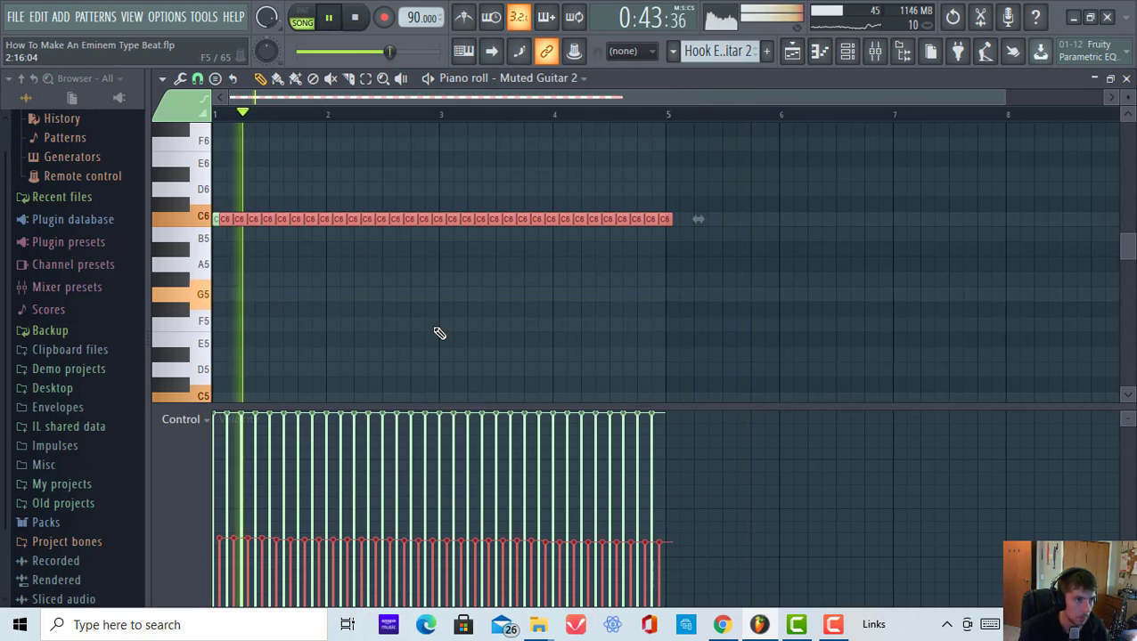
pyautogui.click(327, 17)
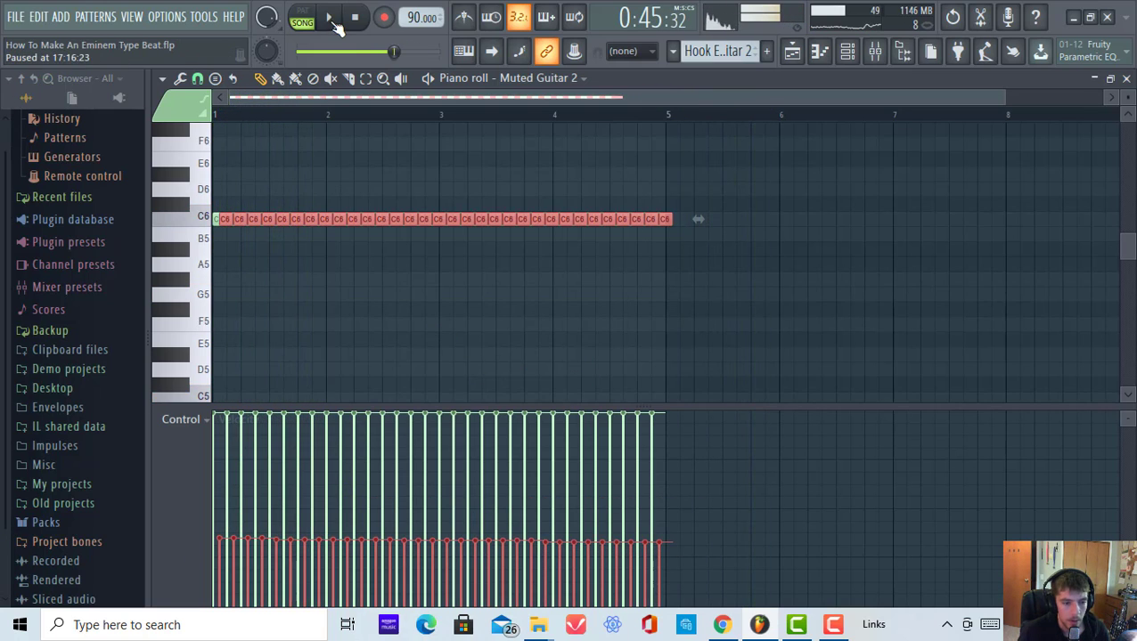
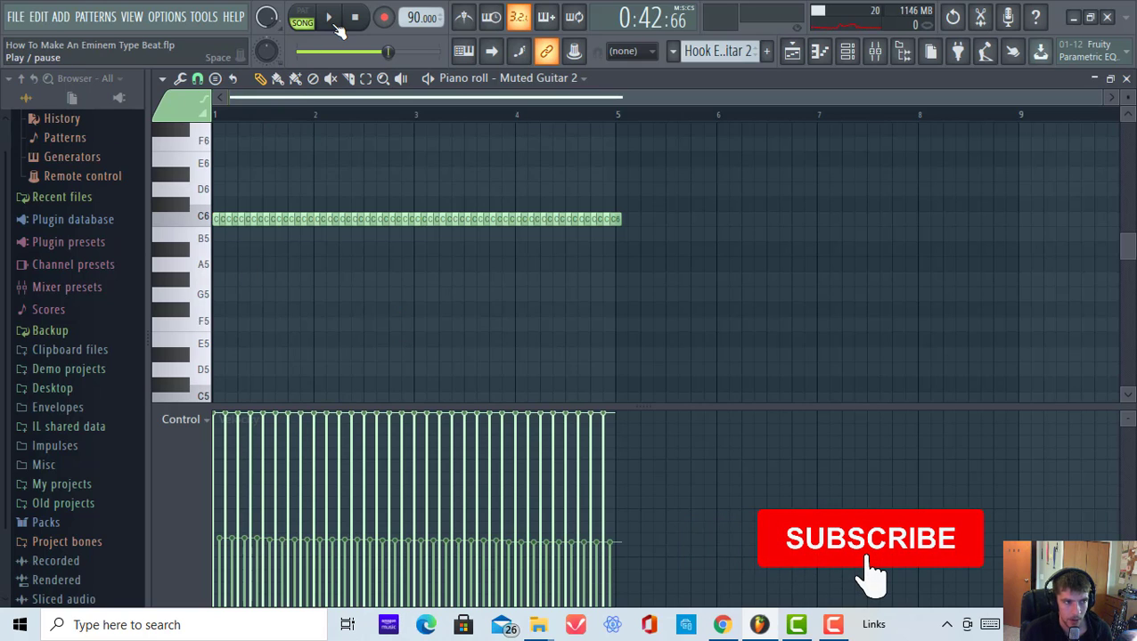
pyautogui.click(337, 24)
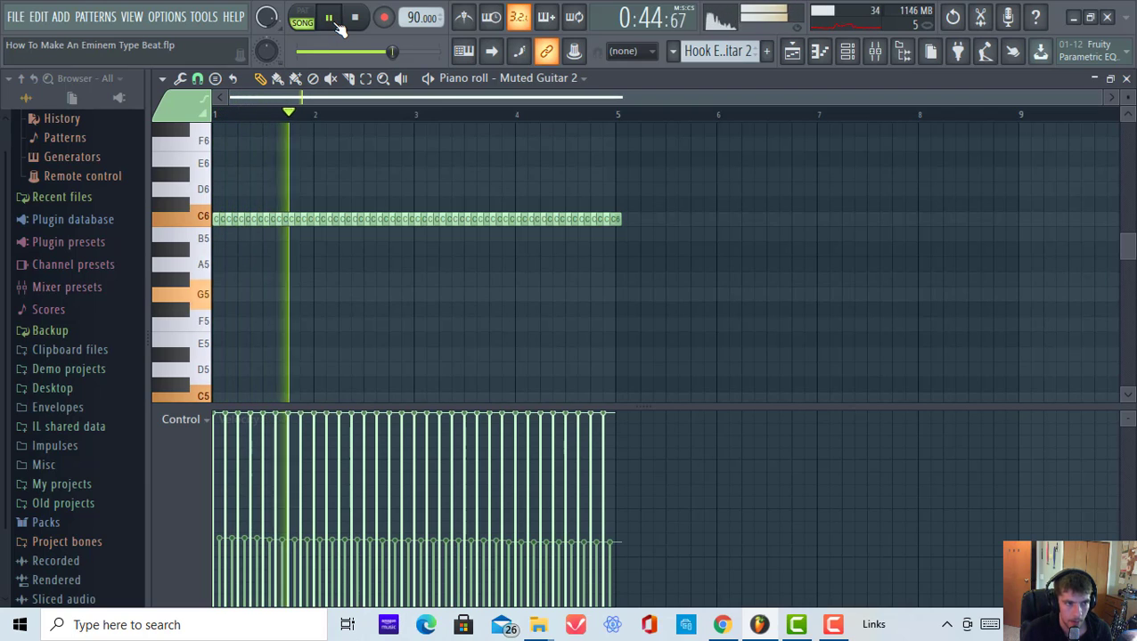
pyautogui.click(329, 20)
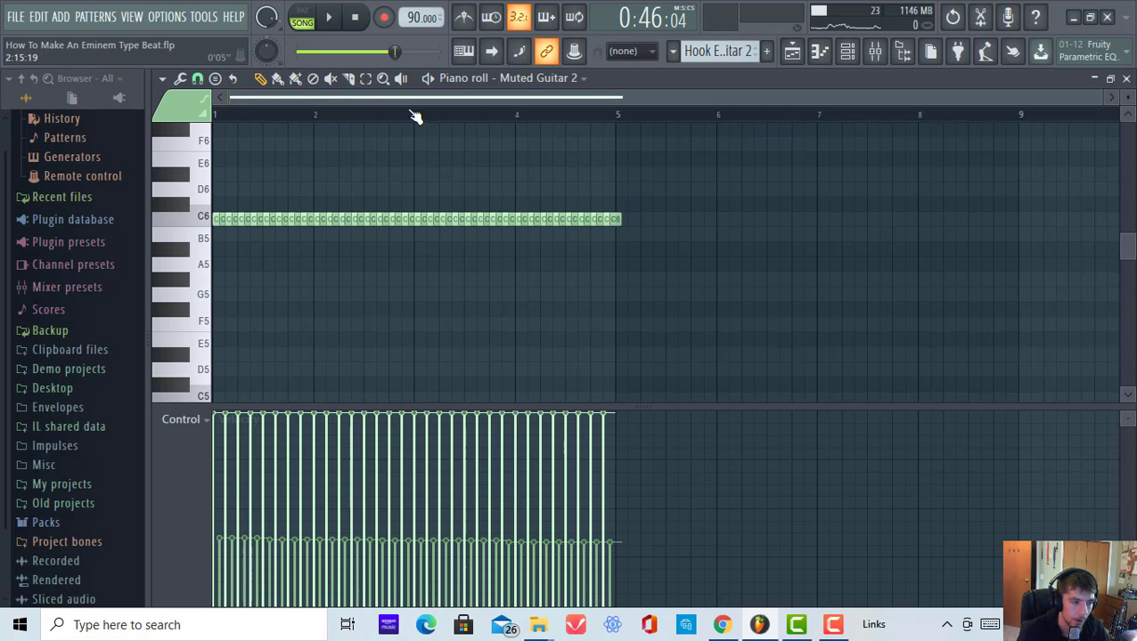
# Set the Muted Guitar 2 channel volume to about 58% while the arrangement plays.
pyautogui.click(847, 50)
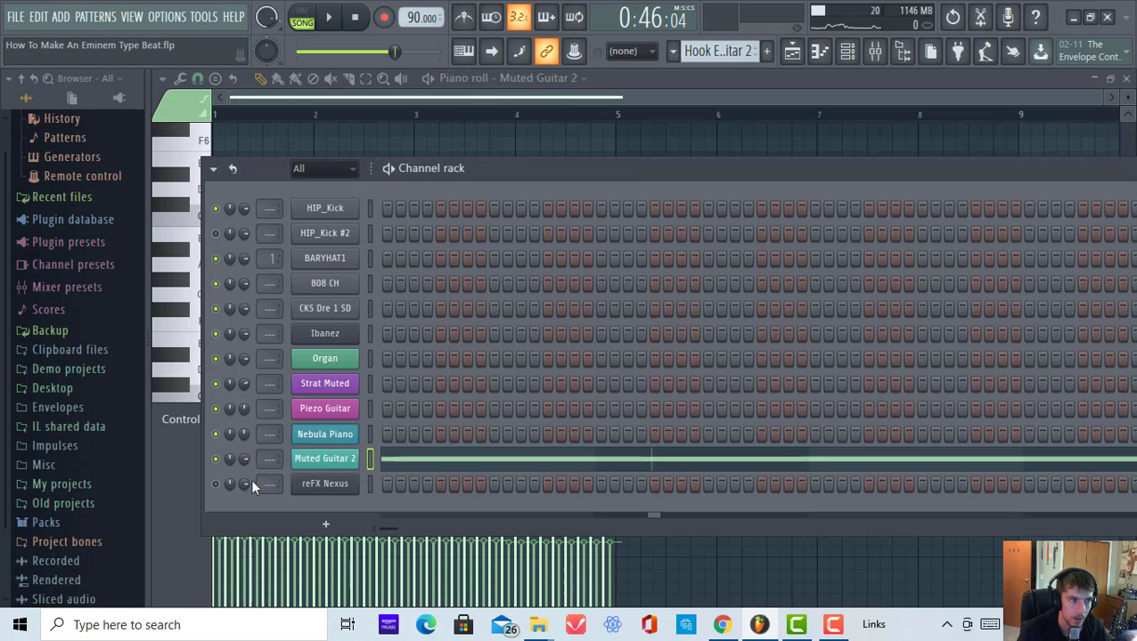
pyautogui.click(331, 25)
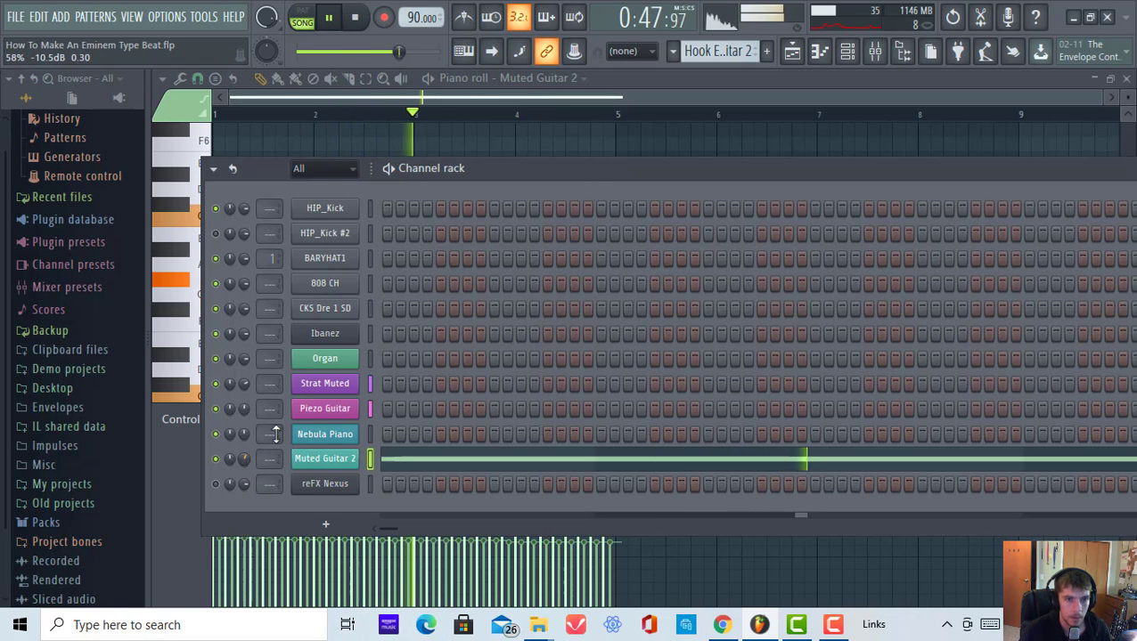
pyautogui.rightClick(748, 147)
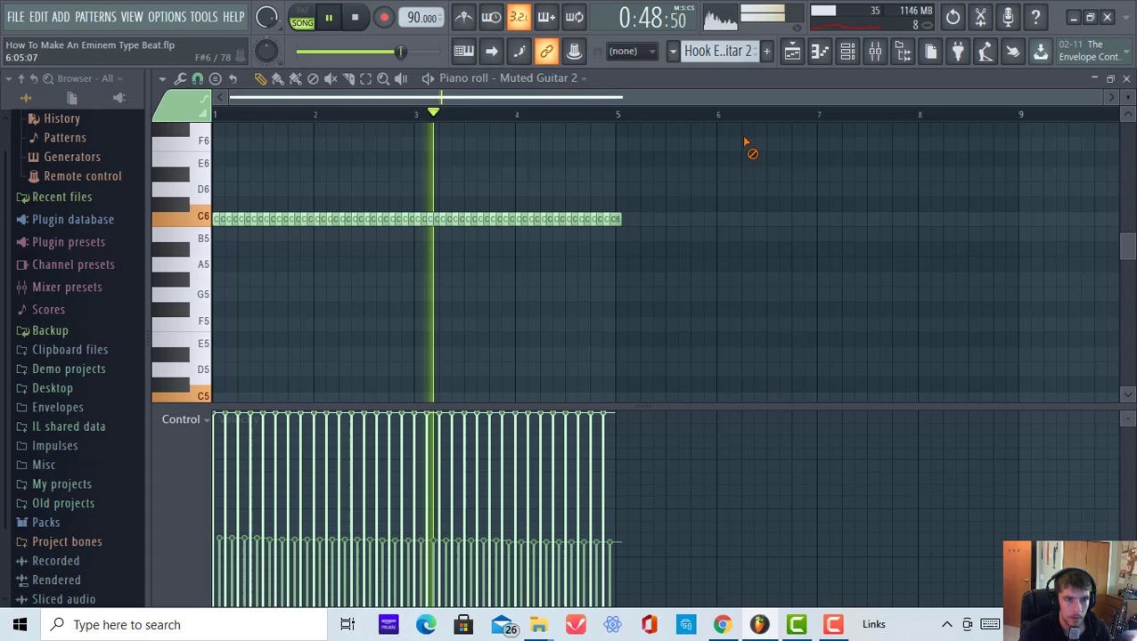
# Trim the Hook Energy clip on Track 6 of the playlist so it ends exactly at bar 21.
pyautogui.click(792, 53)
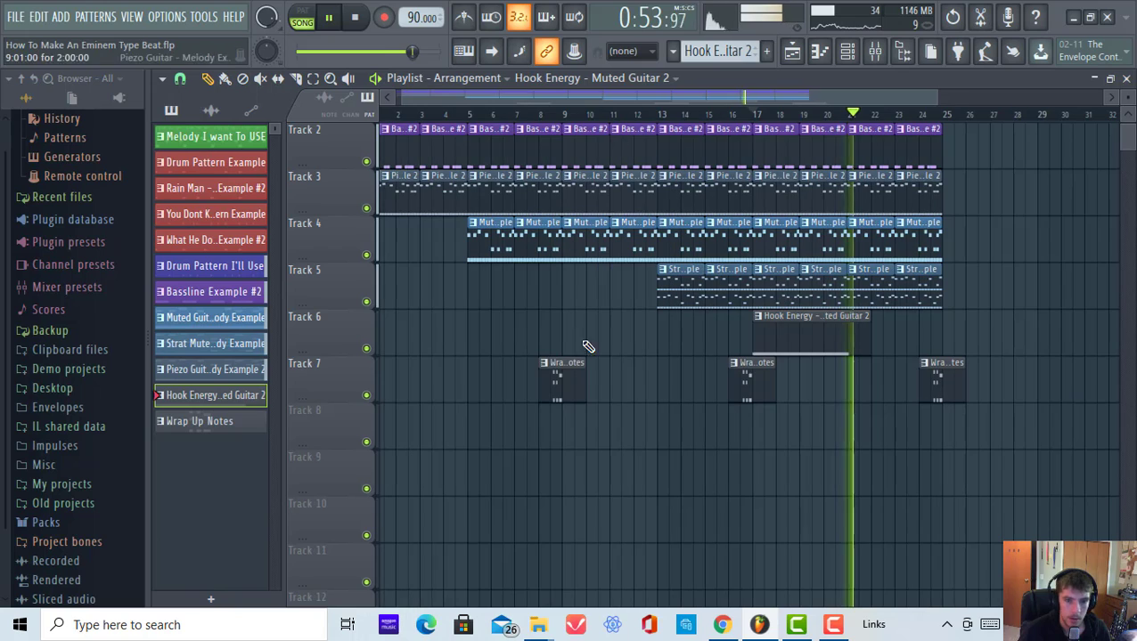
pyautogui.click(329, 17)
pyautogui.scroll(4, 841, 330)
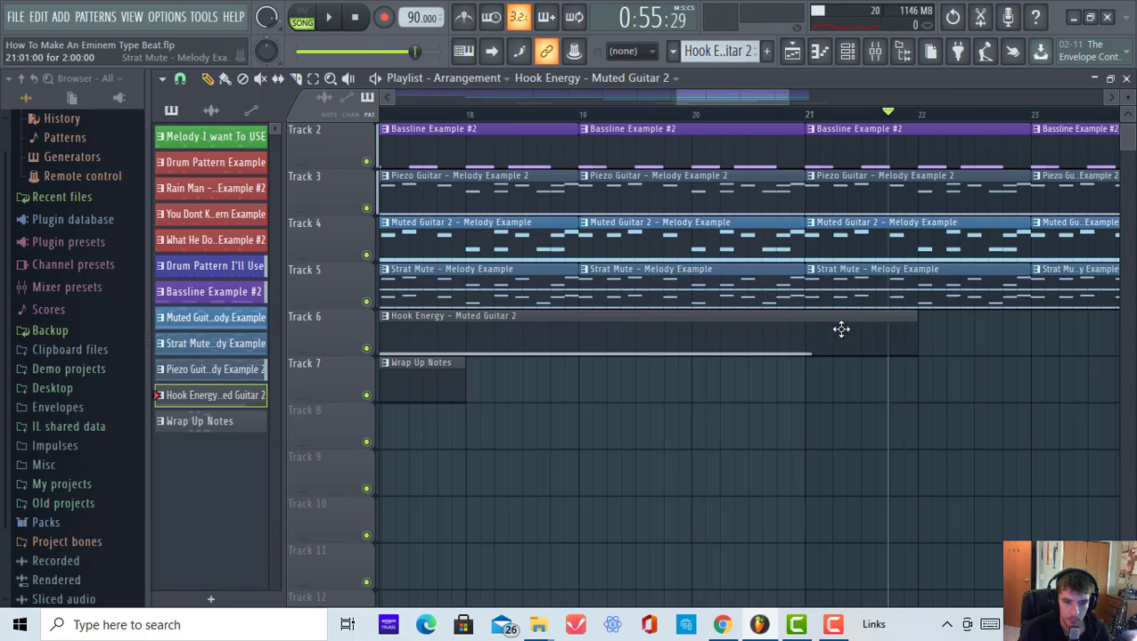
pyautogui.moveTo(918, 313); pyautogui.dragTo(811, 318)
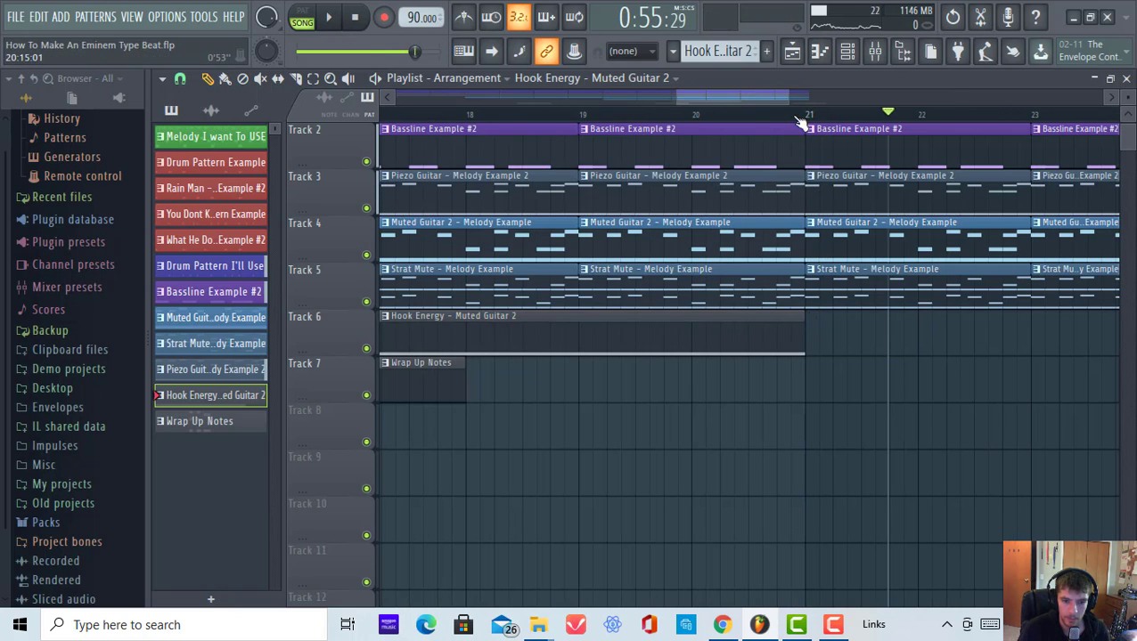
pyautogui.scroll(4, 806, 318)
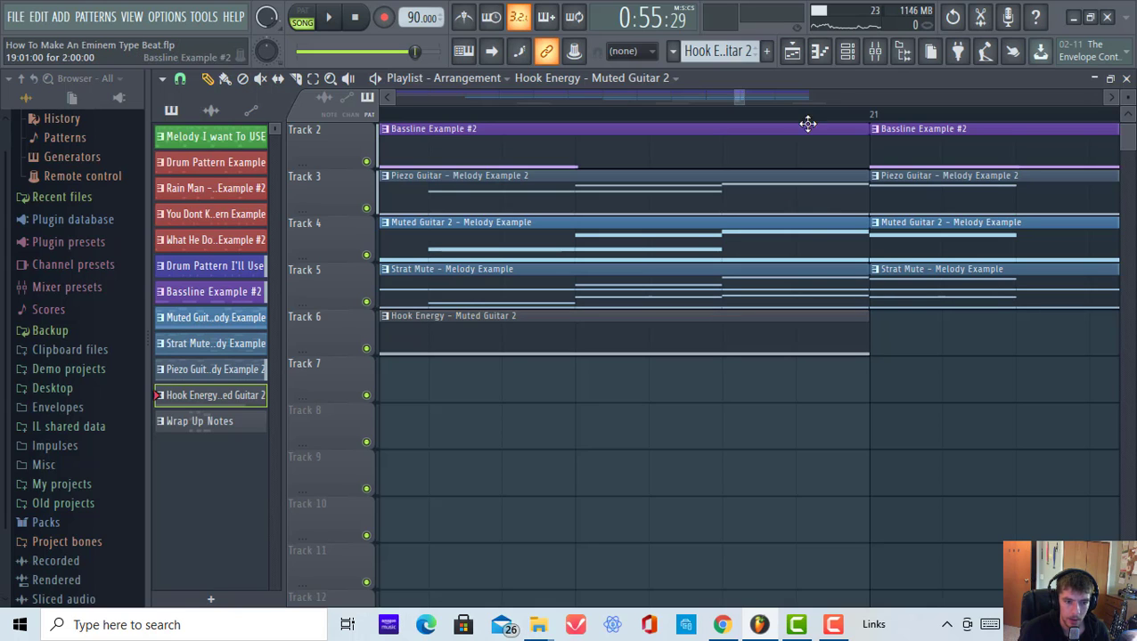
pyautogui.scroll(-8, 807, 119)
# Duplicate the four-bar Hook Energy clip on Track 6 and align the copy's start with bar 21.
pyautogui.moveTo(713, 327); pyautogui.dragTo(784, 334)
pyautogui.scroll(6, 754, 114)
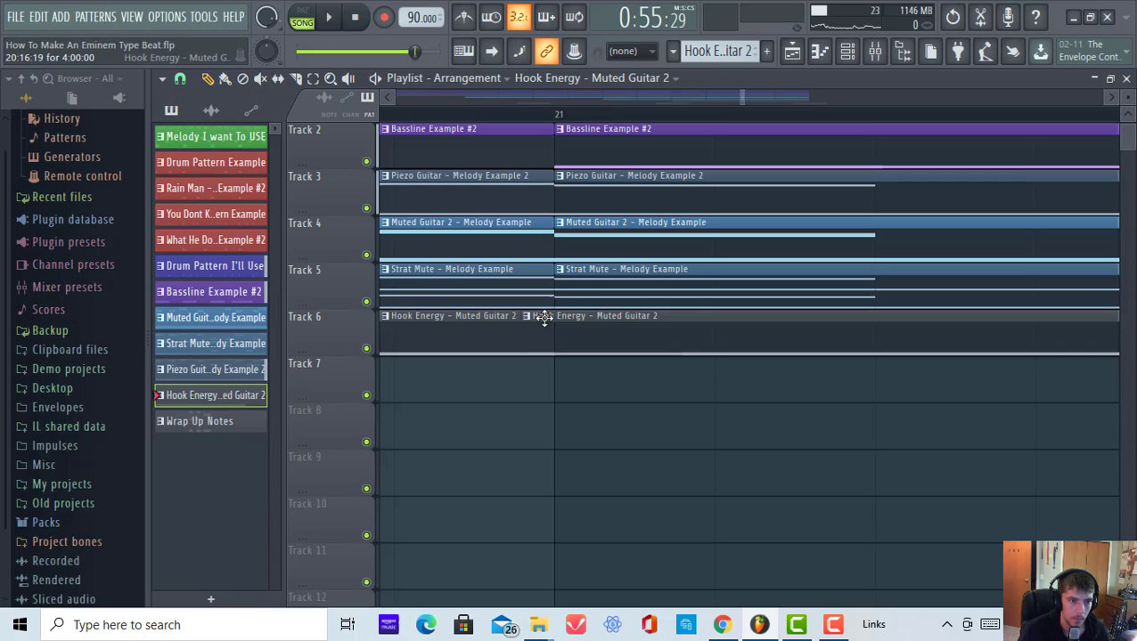
pyautogui.moveTo(541, 322); pyautogui.dragTo(578, 327)
pyautogui.rightClick(579, 327)
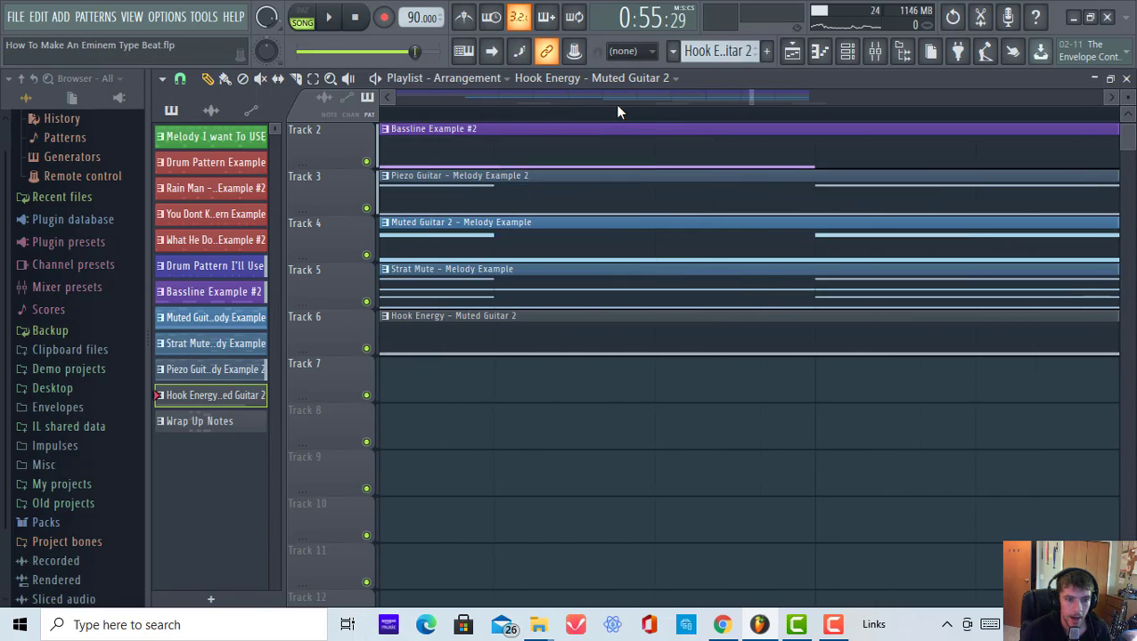
pyautogui.scroll(-6, 617, 110)
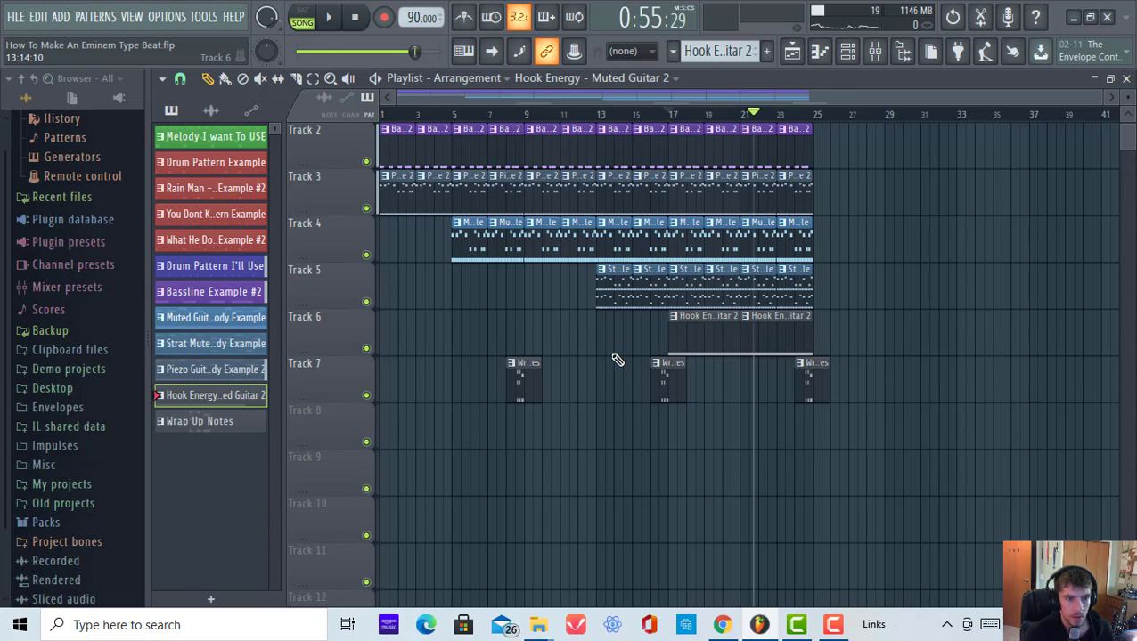
# Shorten the Track 1 drum clip before the hook to end halfway through bar 16 and play the transition.
pyautogui.scroll(4, 666, 111)
pyautogui.scroll(1, 690, 182)
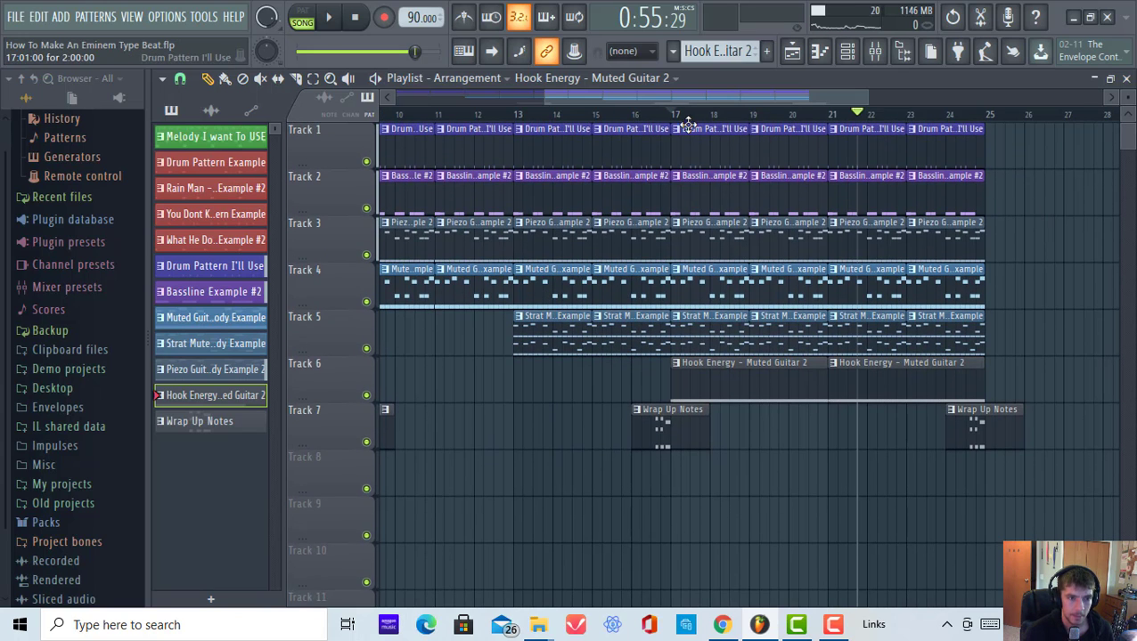
pyautogui.scroll(2, 688, 123)
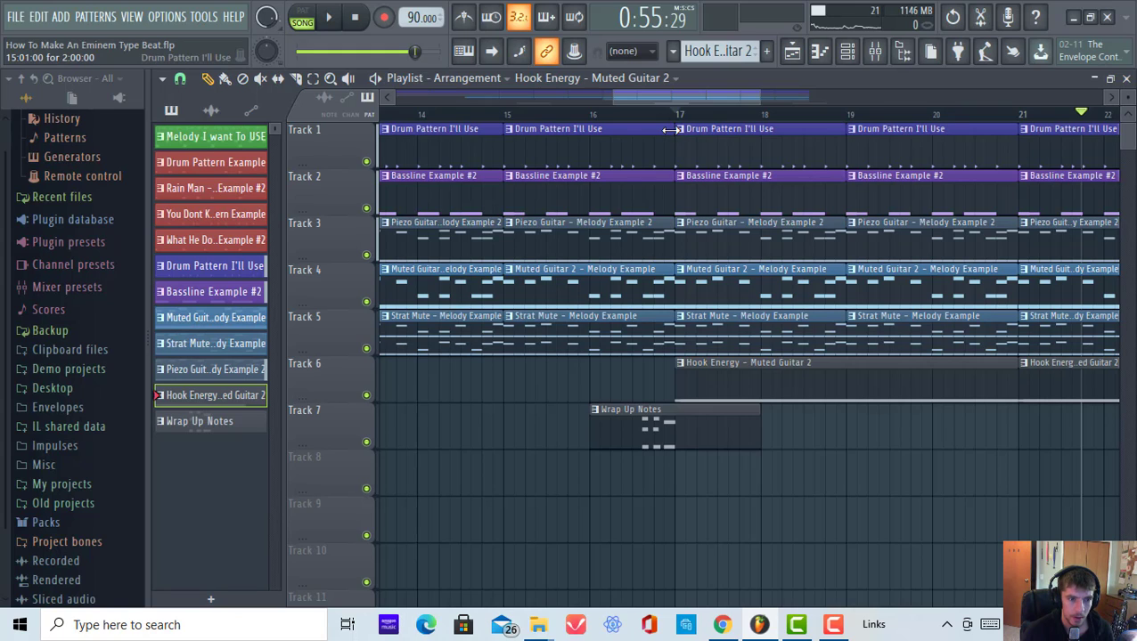
pyautogui.moveTo(669, 130); pyautogui.dragTo(653, 131)
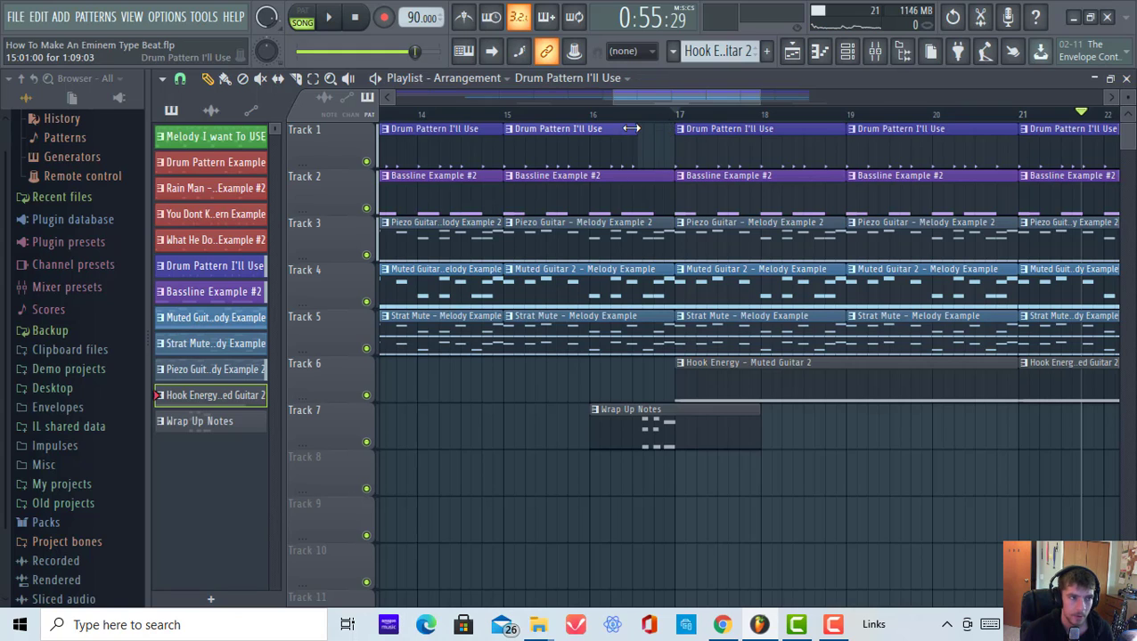
pyautogui.moveTo(415, 51); pyautogui.dragTo(381, 55)
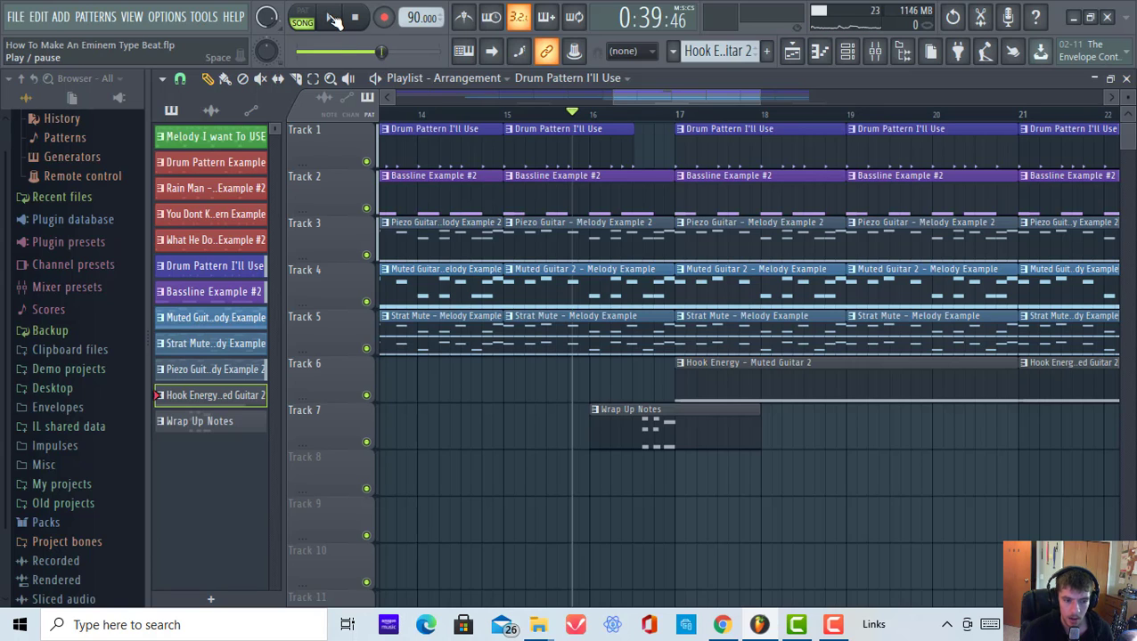
pyautogui.click(334, 20)
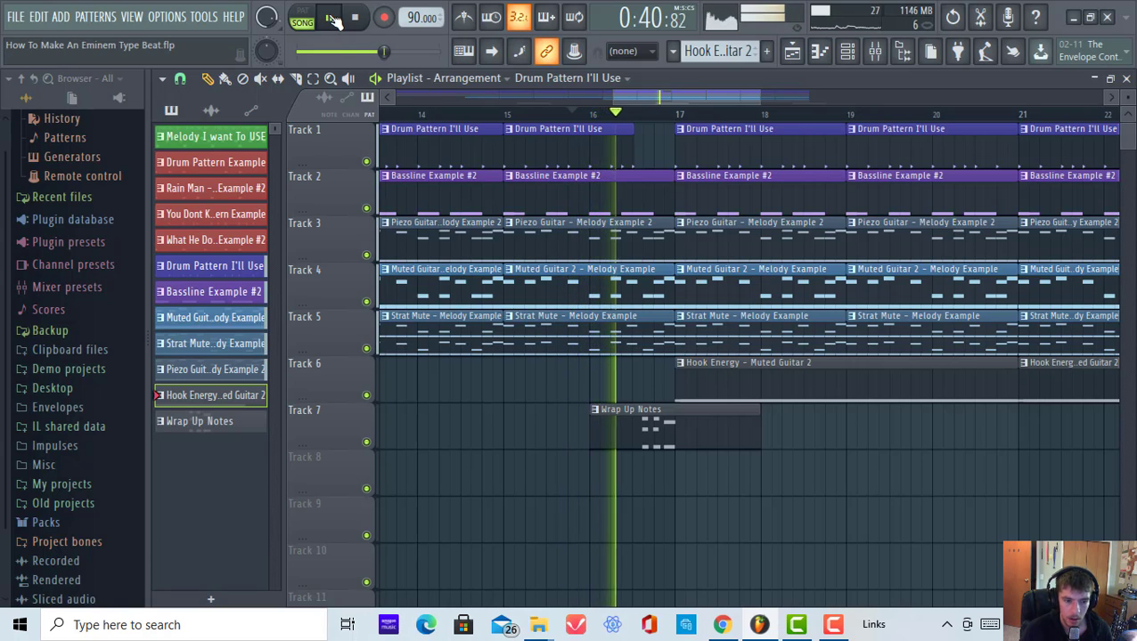
pyautogui.click(334, 20)
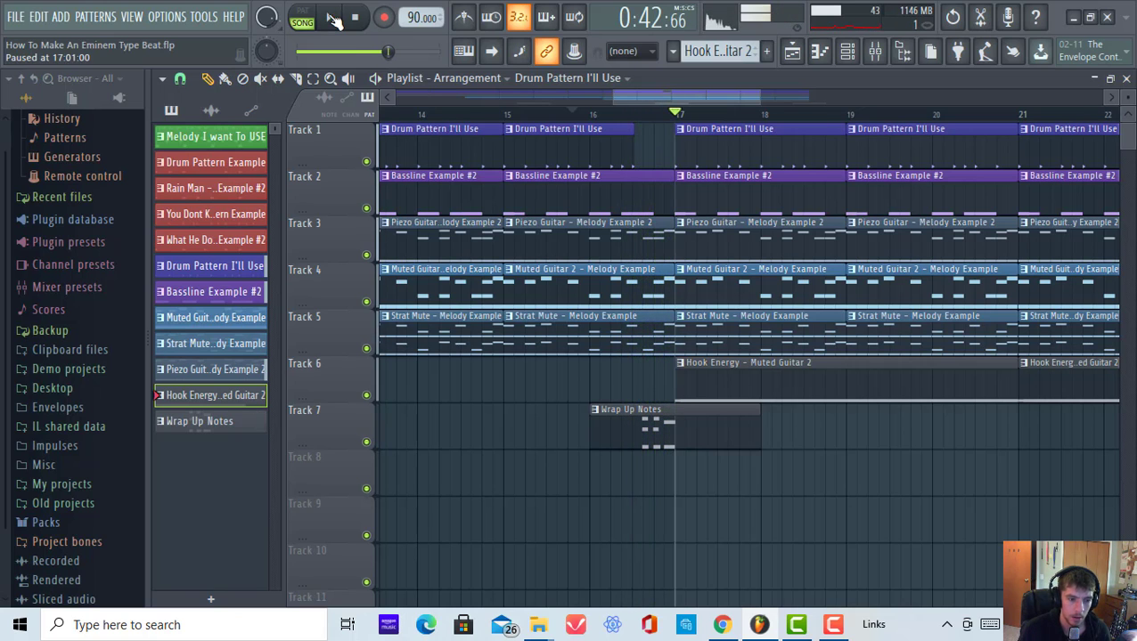
# Open the Wrap Up Notes pattern and add a copy of its first three-note chord directly before the original.
pyautogui.doubleClick(666, 415)
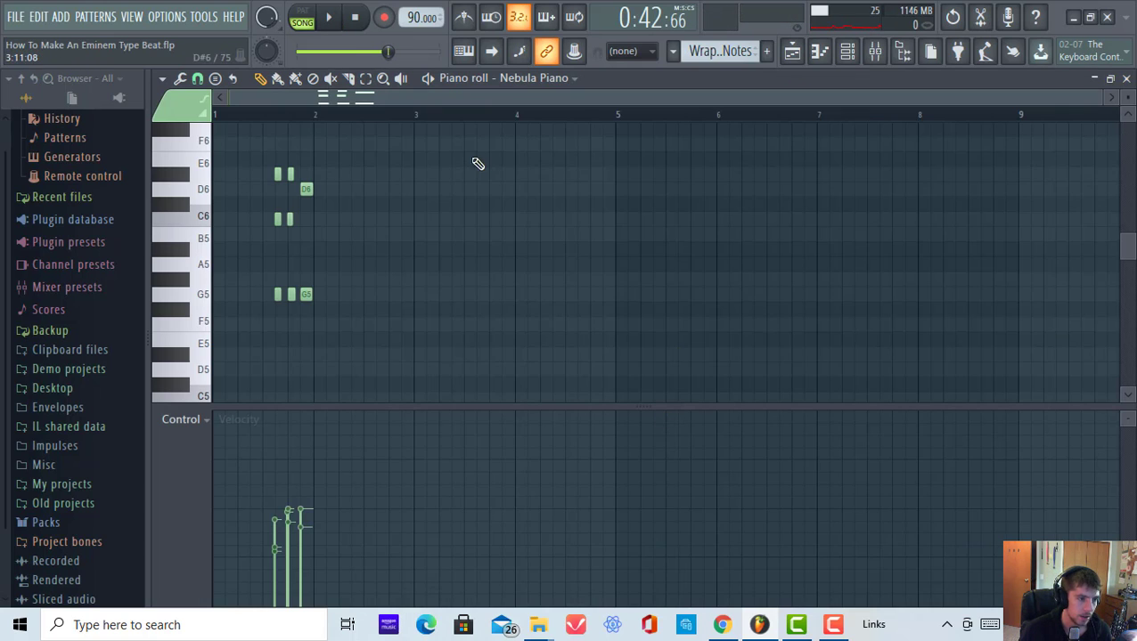
pyautogui.scroll(2, 570, 118)
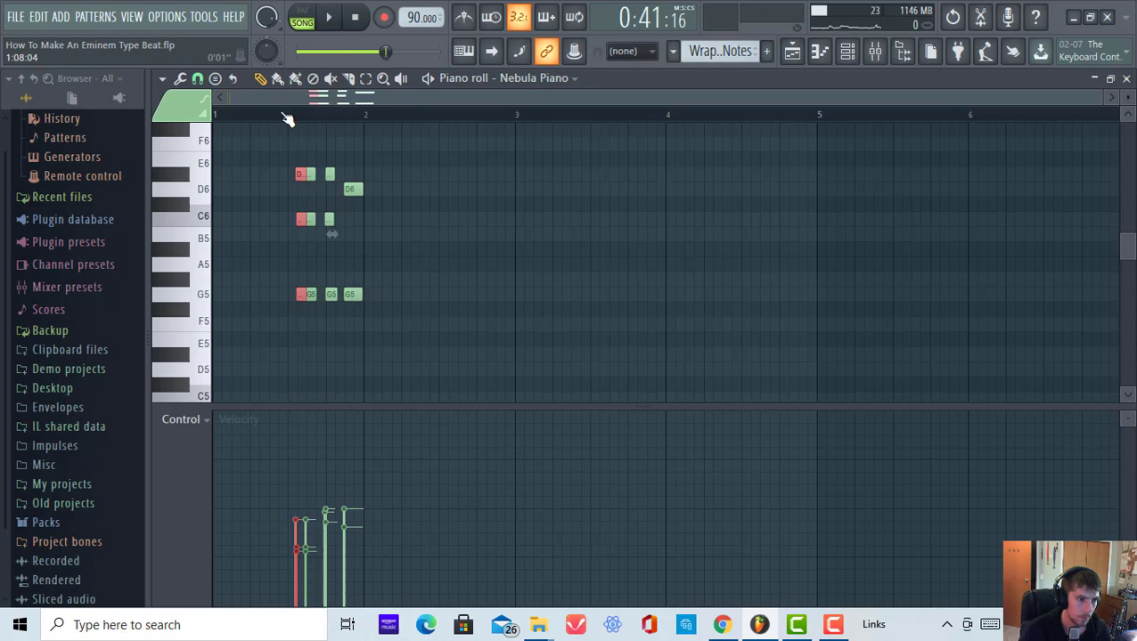
pyautogui.press('space')
pyautogui.press('space')
pyautogui.moveTo(303, 315); pyautogui.dragTo(313, 141)
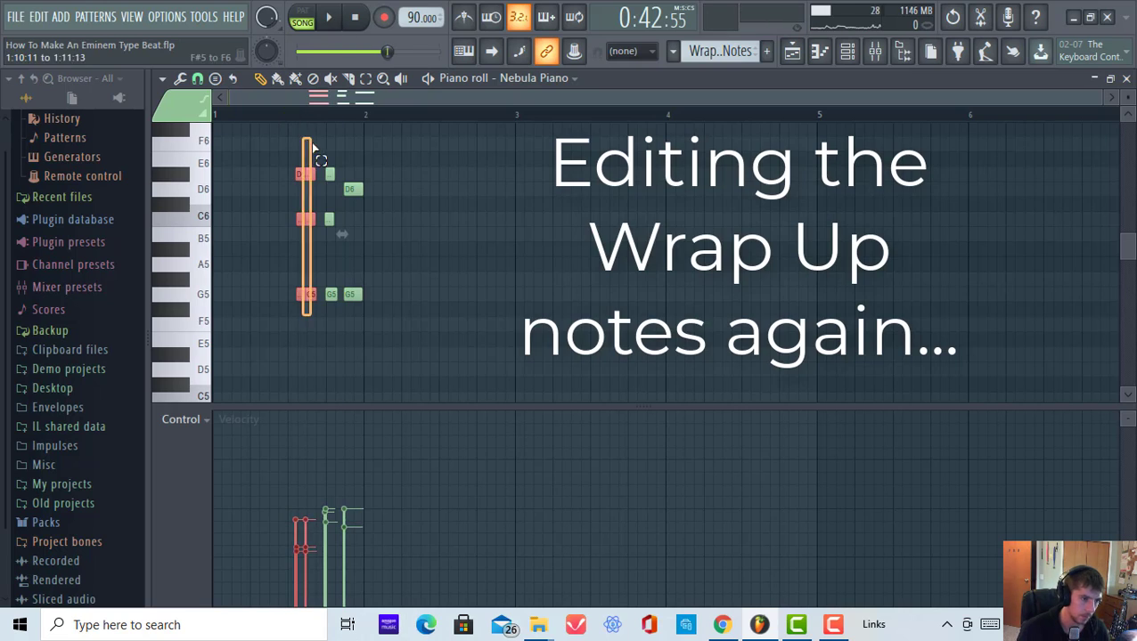
# Try adding copies of the final D6 and G5 chord ahead of the first wrap-up chord and play the result.
pyautogui.moveTo(352, 189); pyautogui.dragTo(294, 194)
pyautogui.click(272, 115)
pyautogui.press('space')
pyautogui.press('space')
pyautogui.press('space')
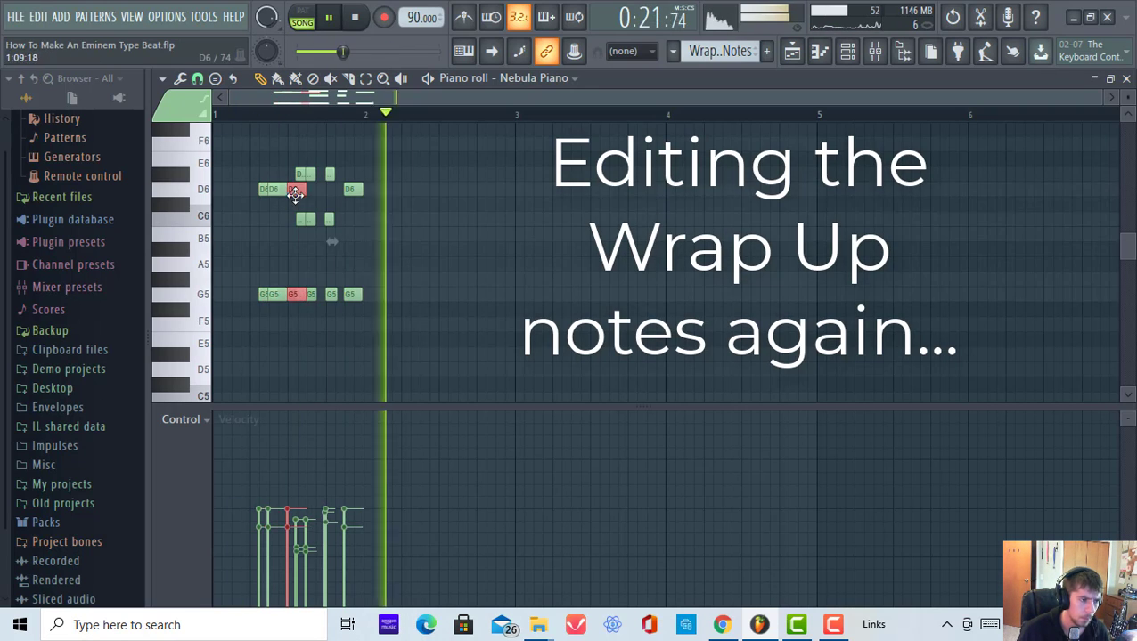
# Delete the copied D6 and G5 notes ahead of the first wrap-up chord and replay the passage.
pyautogui.rightClick(295, 190)
pyautogui.click(330, 18)
pyautogui.moveTo(268, 295); pyautogui.dragTo(245, 178)
pyautogui.click(330, 18)
pyautogui.click(329, 18)
pyautogui.rightClick(287, 190)
pyautogui.rightClick(283, 295)
pyautogui.moveTo(267, 190); pyautogui.dragTo(277, 190)
pyautogui.click(329, 18)
pyautogui.click(334, 21)
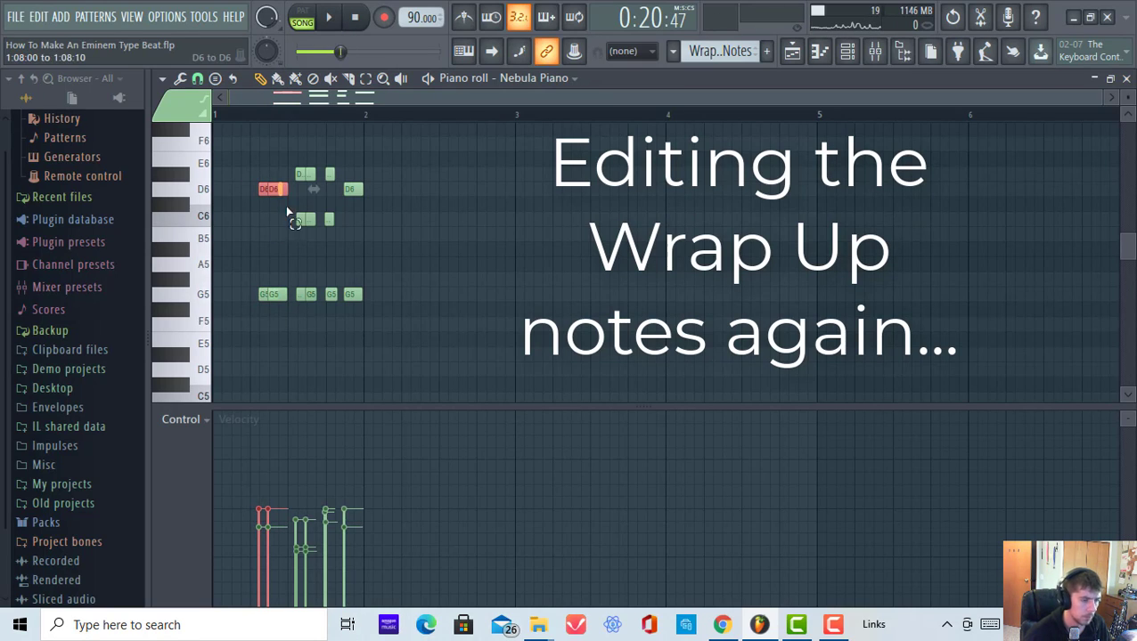
pyautogui.click(269, 292)
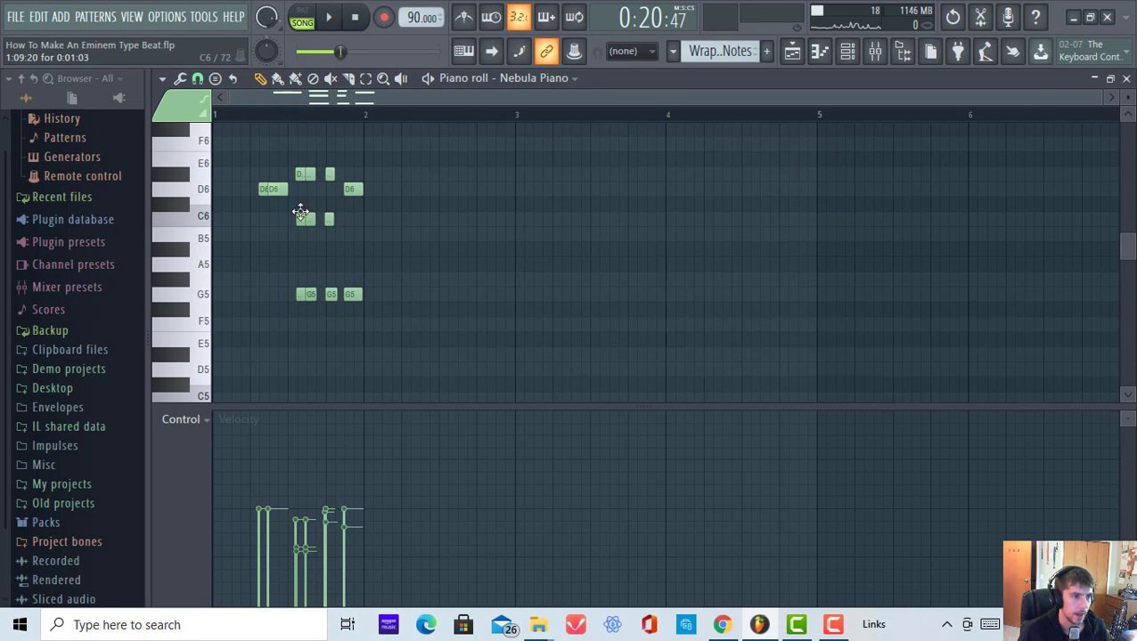
pyautogui.rightClick(278, 189)
pyautogui.rightClick(264, 190)
pyautogui.press('space')
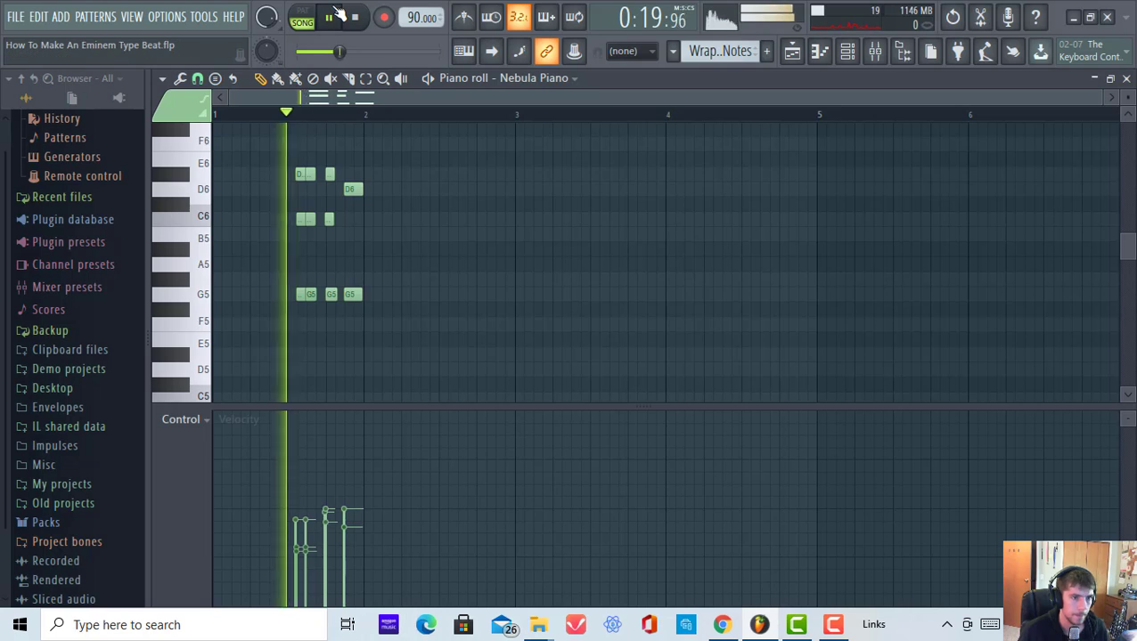
# Set the Nebula Piano channel volume to about 39% and play the transition into the hook from around bar 16.
pyautogui.click(792, 50)
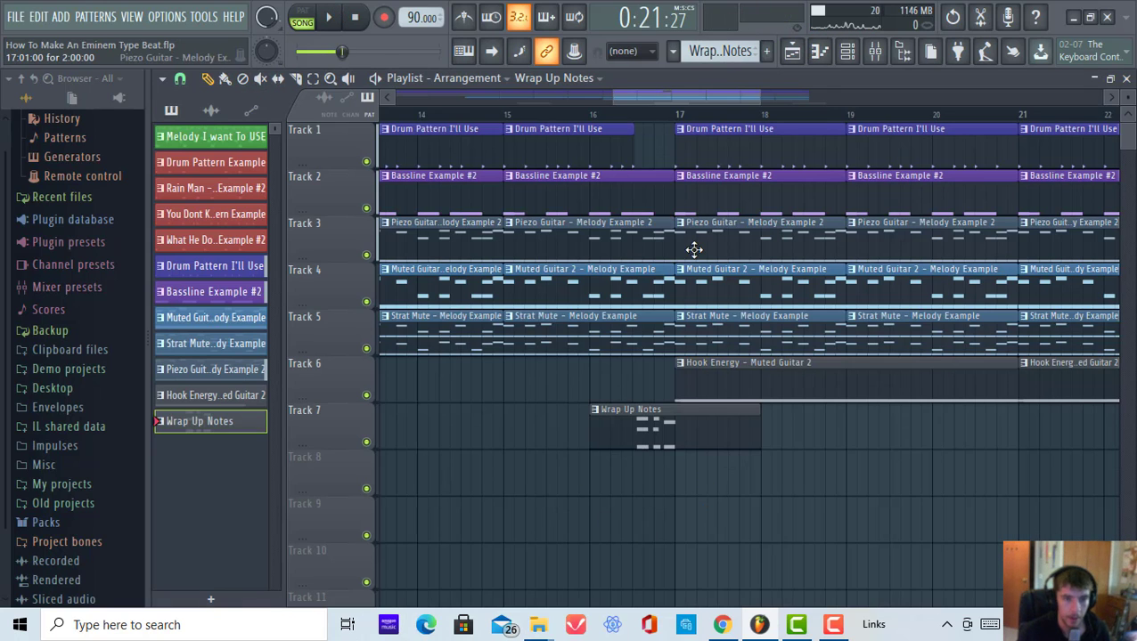
pyautogui.click(873, 51)
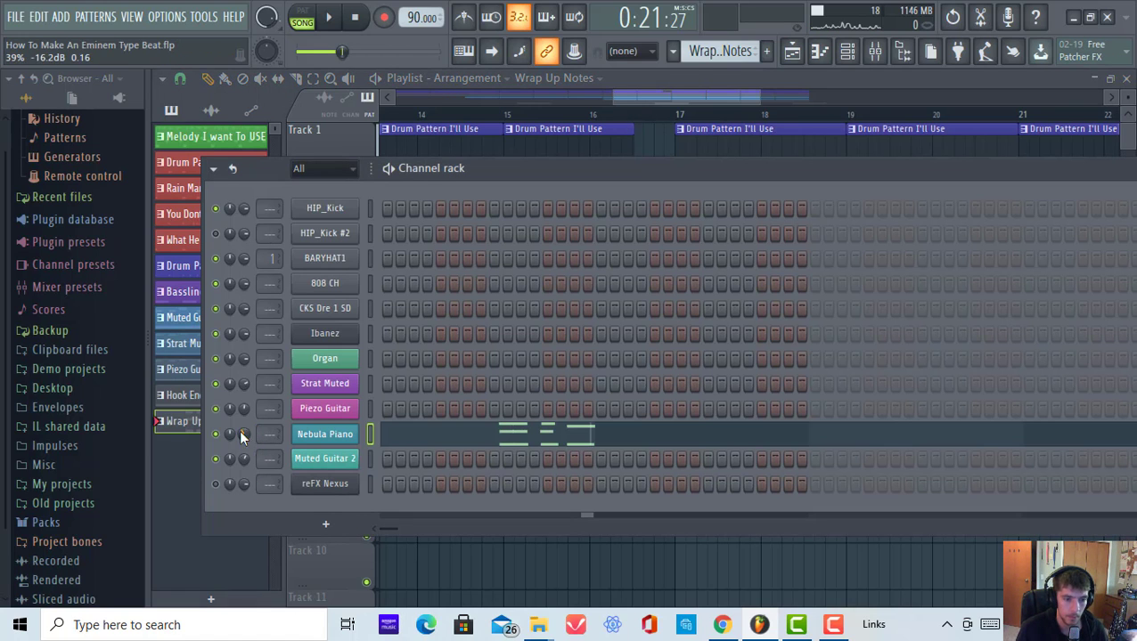
pyautogui.click(617, 116)
pyautogui.click(328, 22)
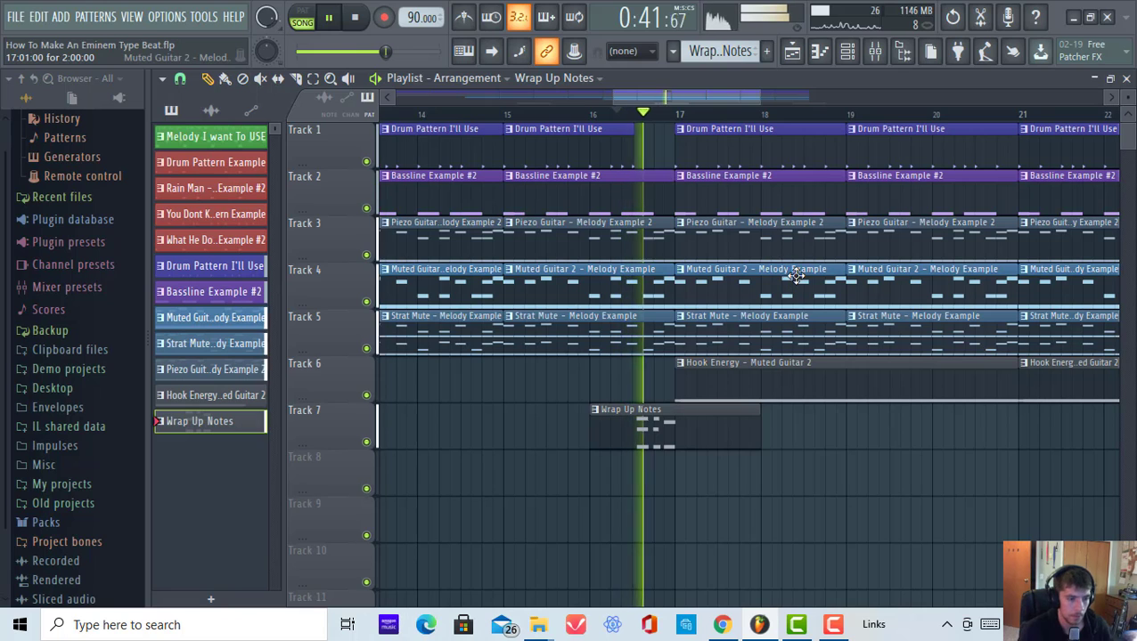
pyautogui.click(874, 51)
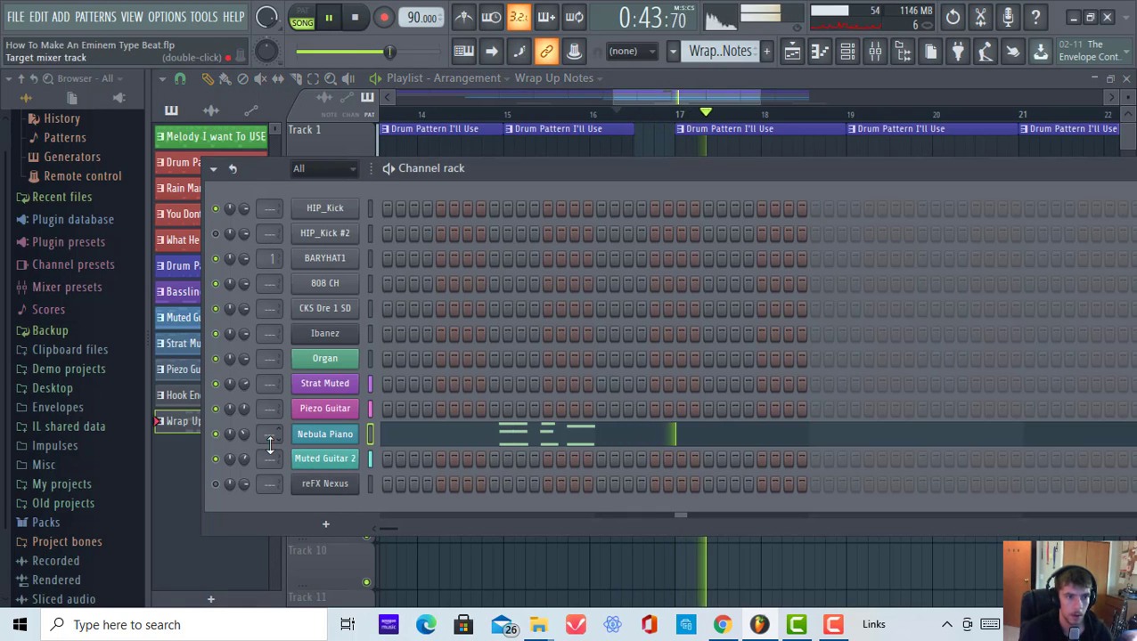
pyautogui.click(640, 94)
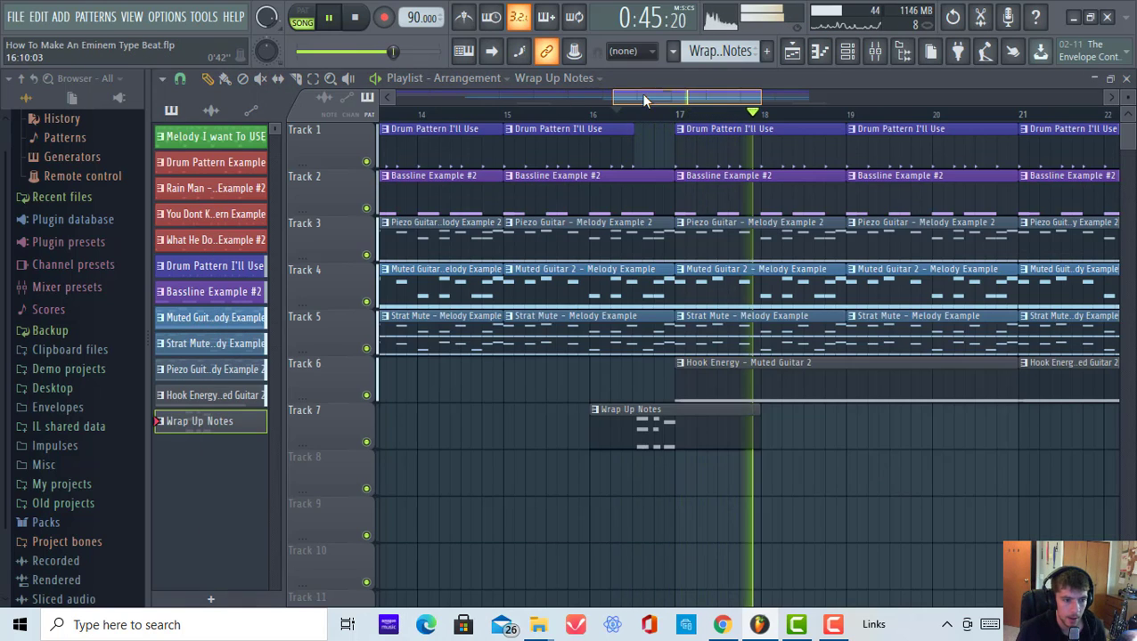
pyautogui.click(331, 18)
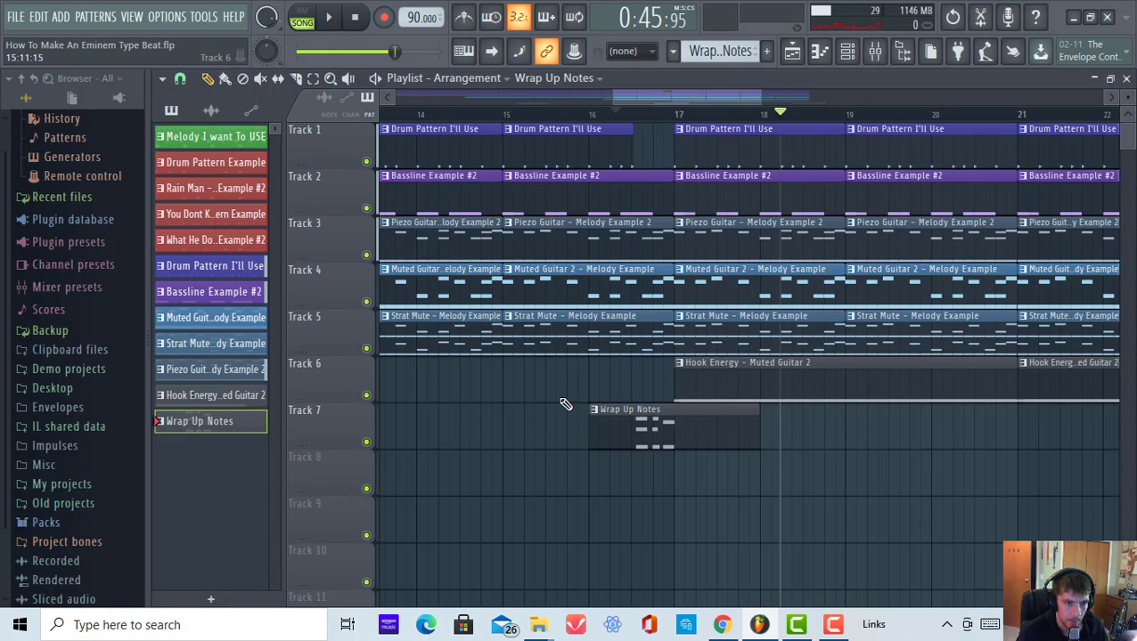
# Shorten the Track 2 bassline clip before bar 17 to end halfway through bar 16, matching the drum clip.
pyautogui.moveTo(672, 180); pyautogui.dragTo(656, 184)
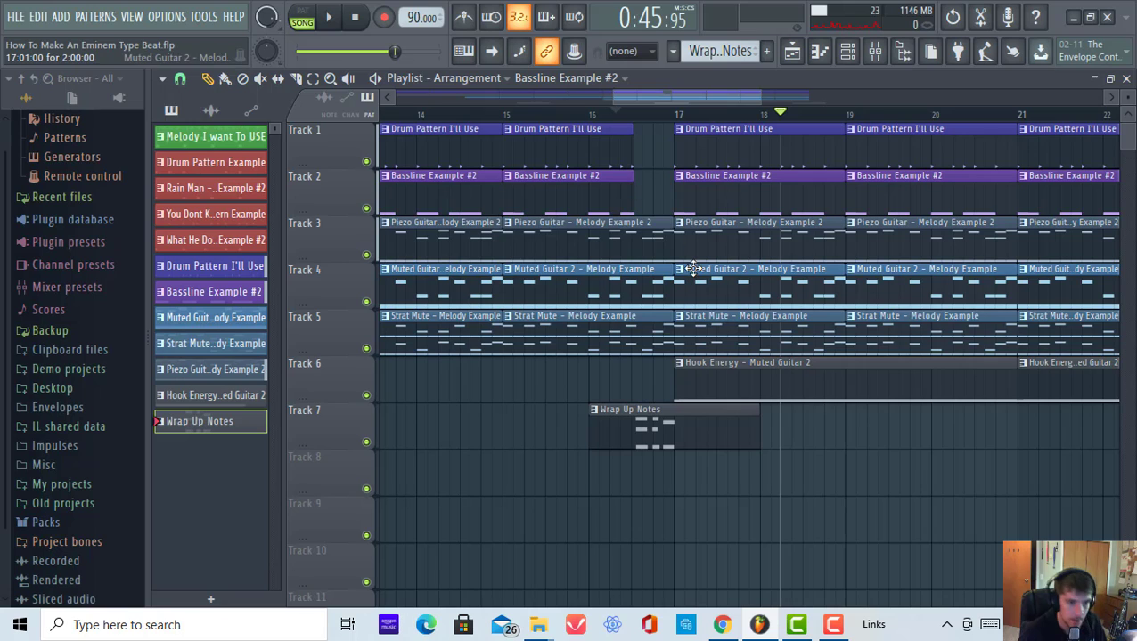
# Audition the crash samples in the Cymbals folder of the Drums pack and place Broken Crash on Track 8 near bar 17.
pyautogui.rightClick(554, 254)
pyautogui.hotkey('ctrl', 'z')
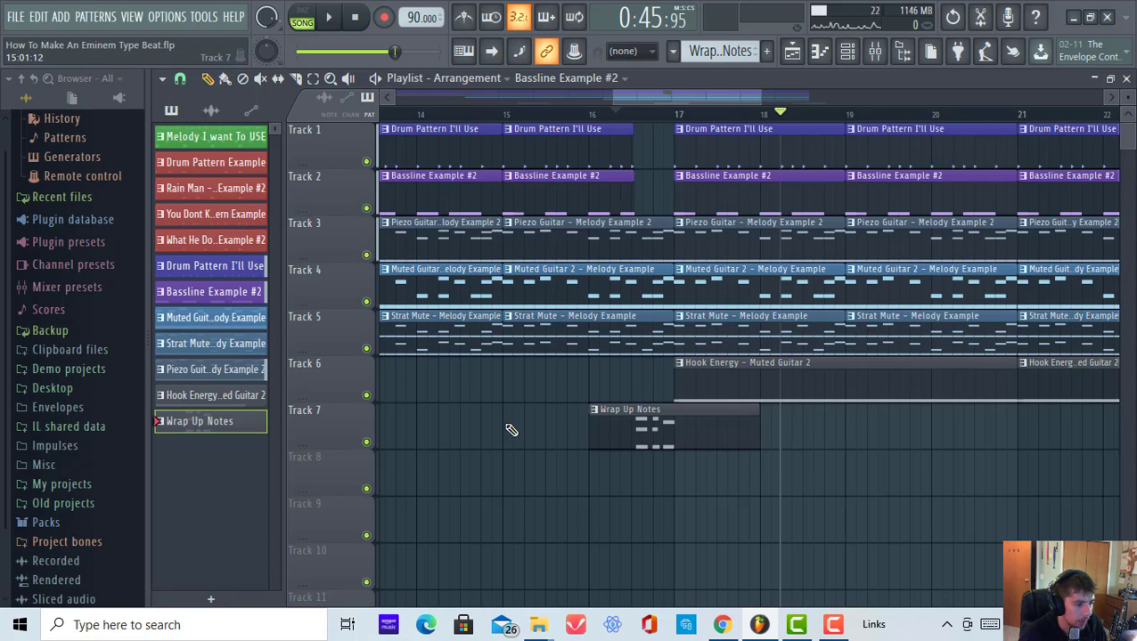
pyautogui.click(35, 523)
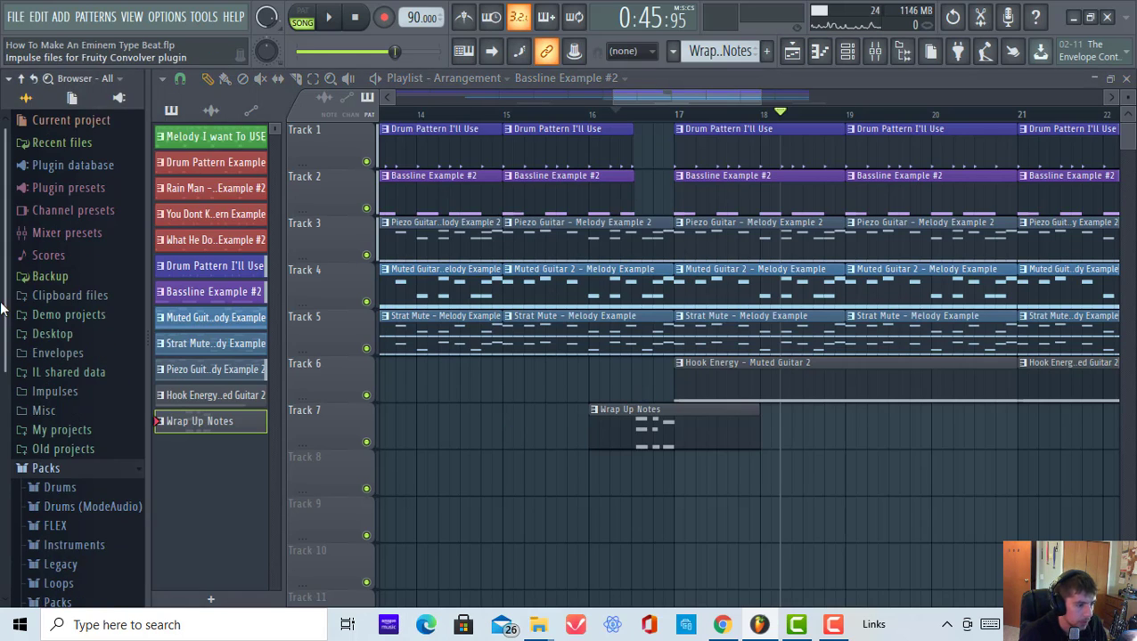
pyautogui.click(51, 431)
pyautogui.click(111, 441)
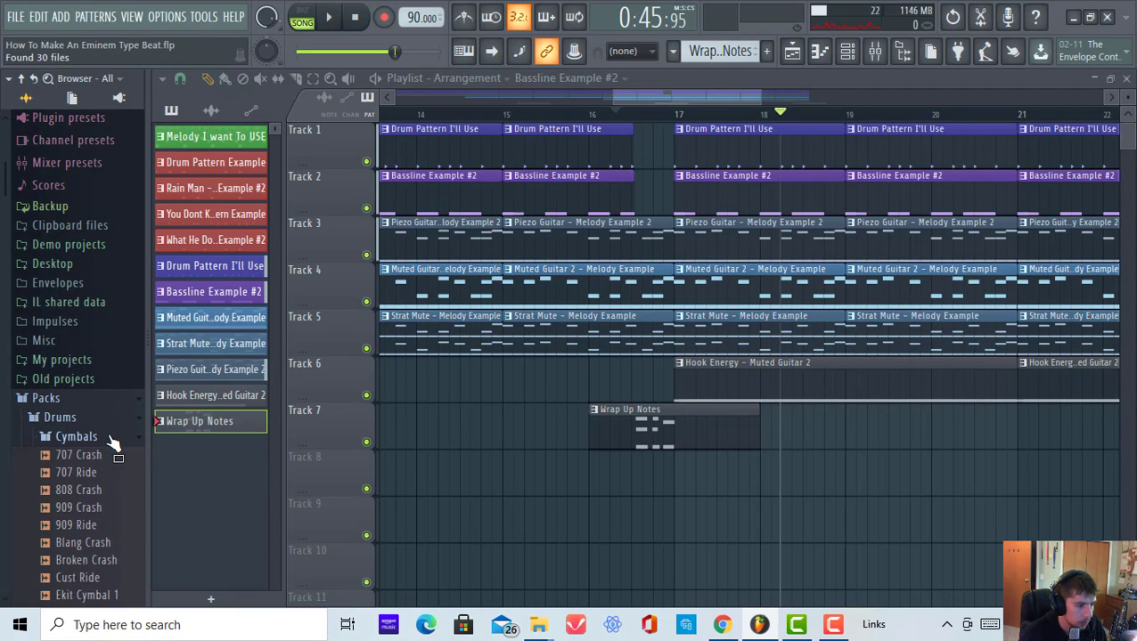
pyautogui.click(114, 490)
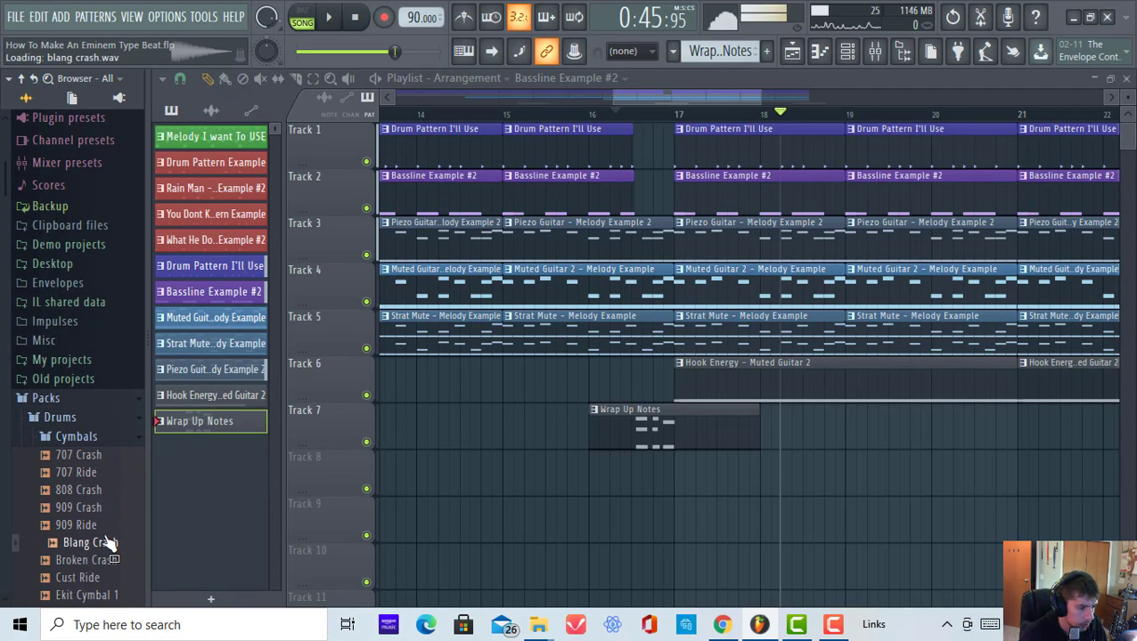
pyautogui.click(112, 542)
pyautogui.moveTo(133, 561); pyautogui.dragTo(665, 484)
# Reverse the Broken Crash sample.
pyautogui.doubleClick(701, 481)
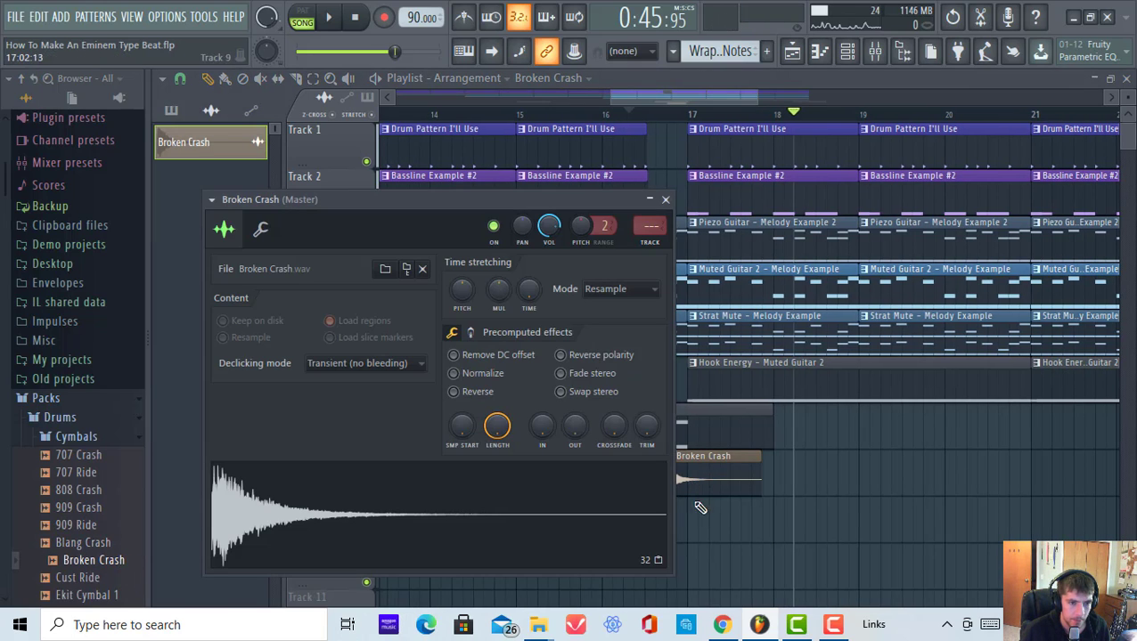
pyautogui.click(454, 392)
pyautogui.click(666, 200)
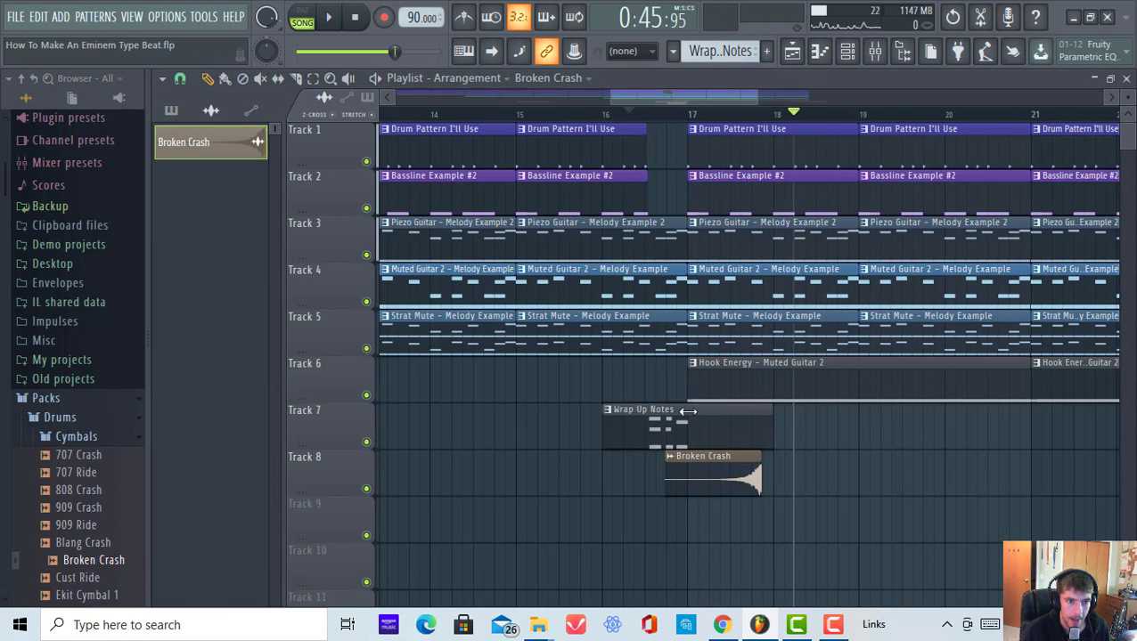
# Shift the reversed Broken Crash clip on Track 8 earlier so it ends exactly at the start of bar 17.
pyautogui.moveTo(713, 463); pyautogui.dragTo(628, 463)
pyautogui.scroll(5, 677, 137)
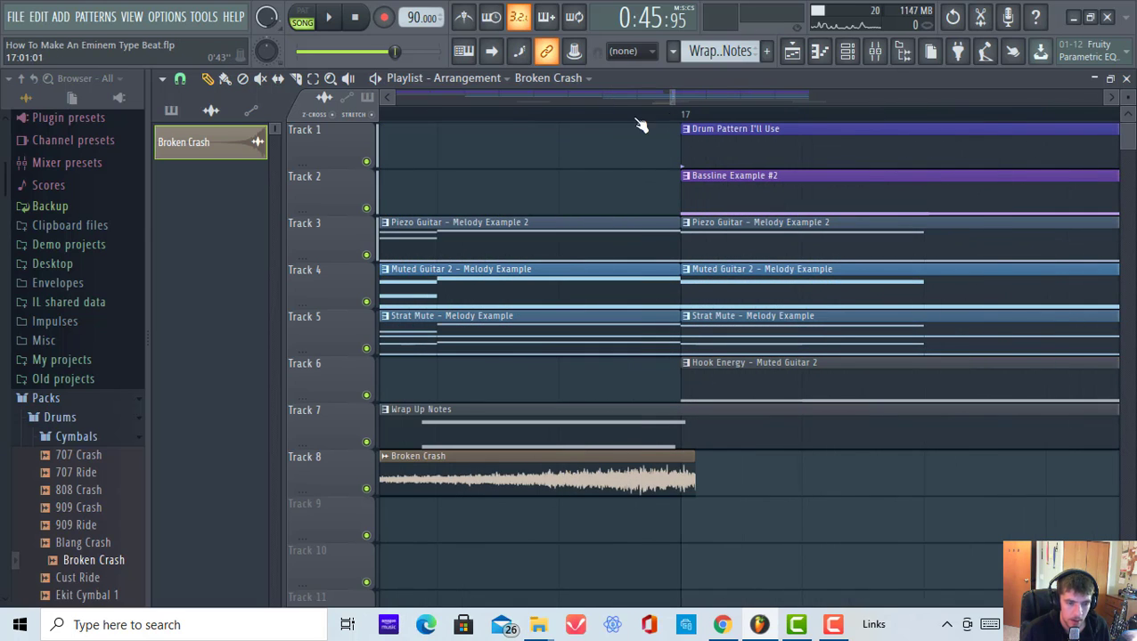
pyautogui.scroll(-5, 637, 116)
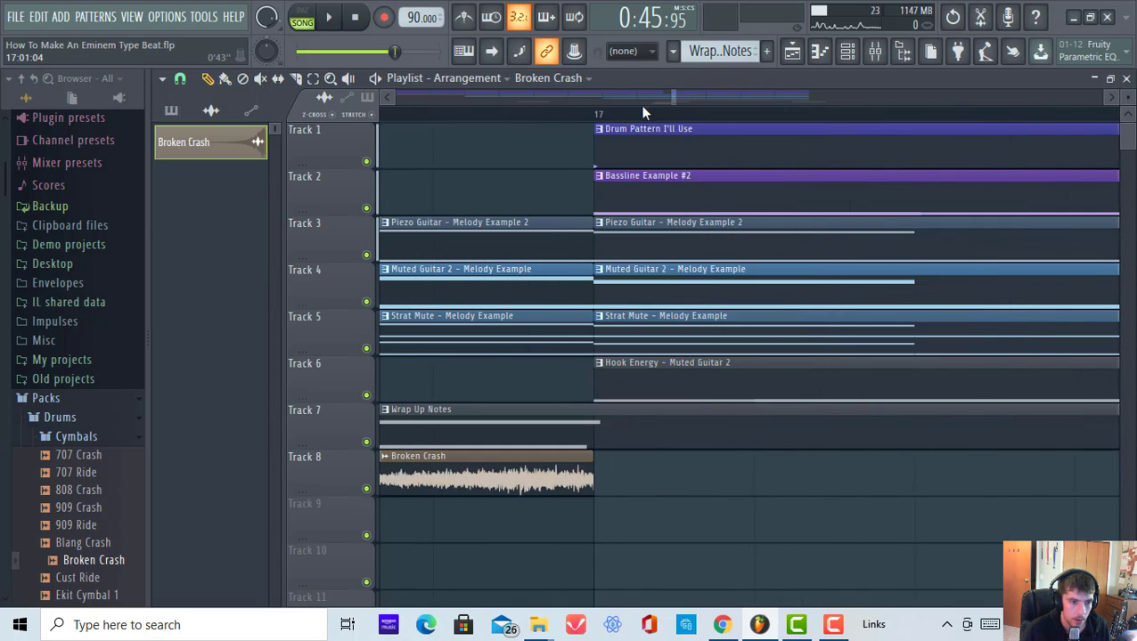
pyautogui.doubleClick(657, 467)
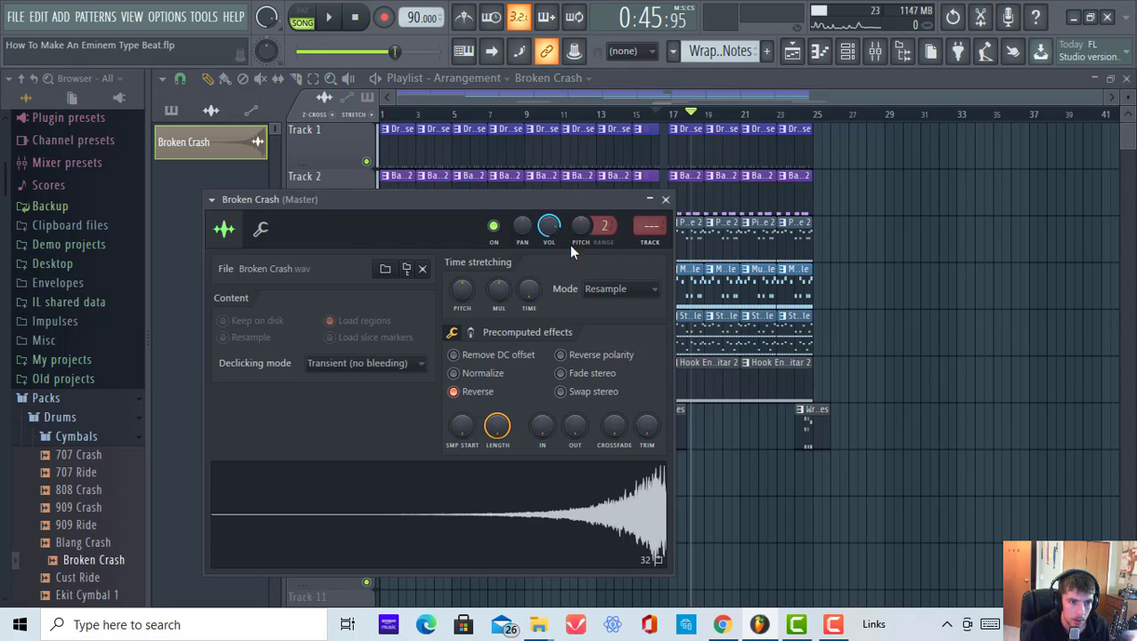
pyautogui.click(666, 200)
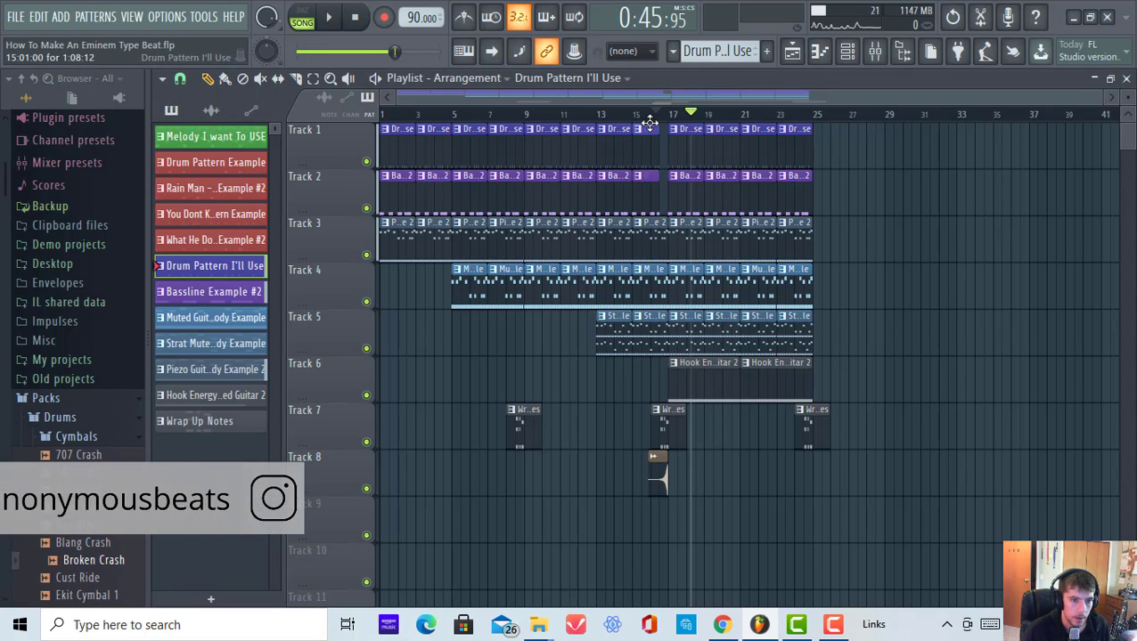
# Play the transition into the hook twice from around bar 16 to hear the reversed crash.
pyautogui.click(653, 114)
pyautogui.click(322, 20)
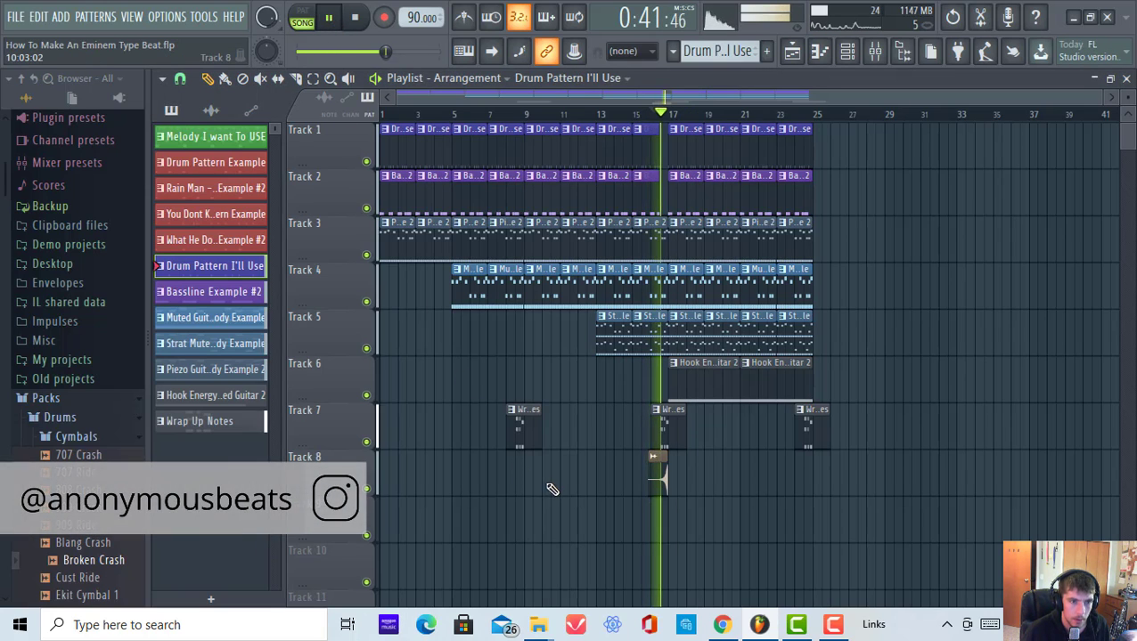
pyautogui.scroll(7, 668, 115)
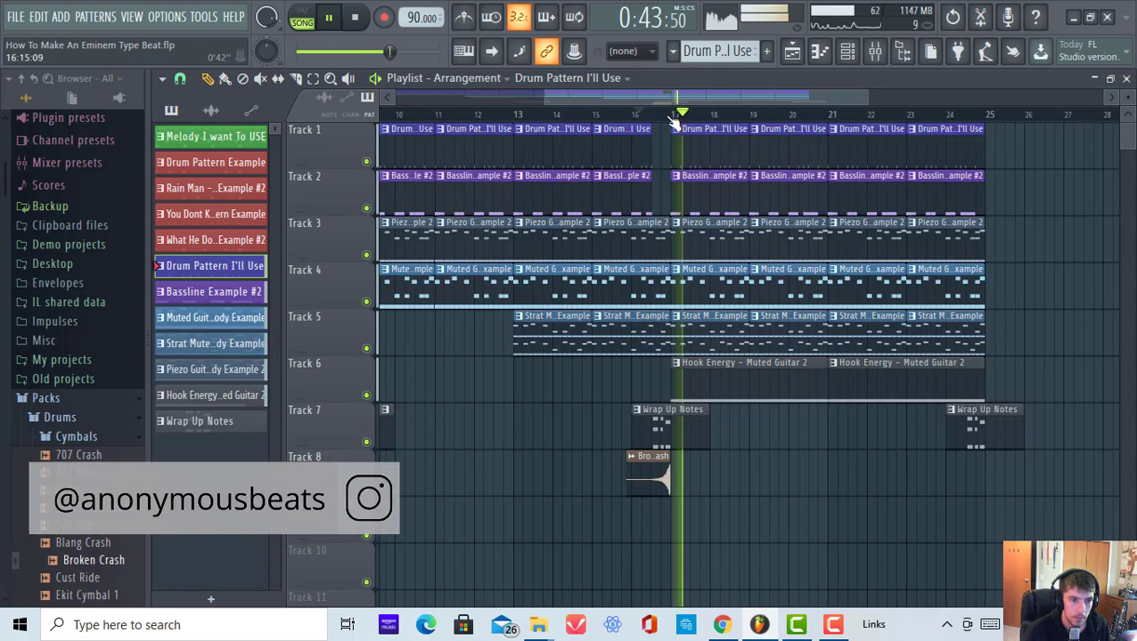
pyautogui.click(331, 20)
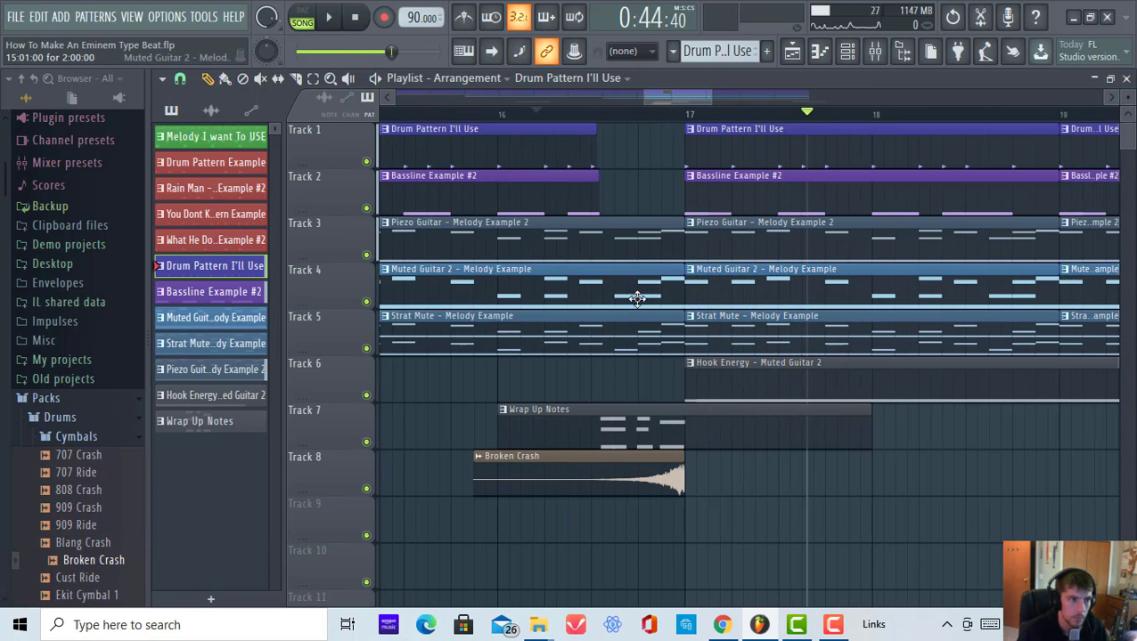
pyautogui.click(535, 114)
pyautogui.click(329, 18)
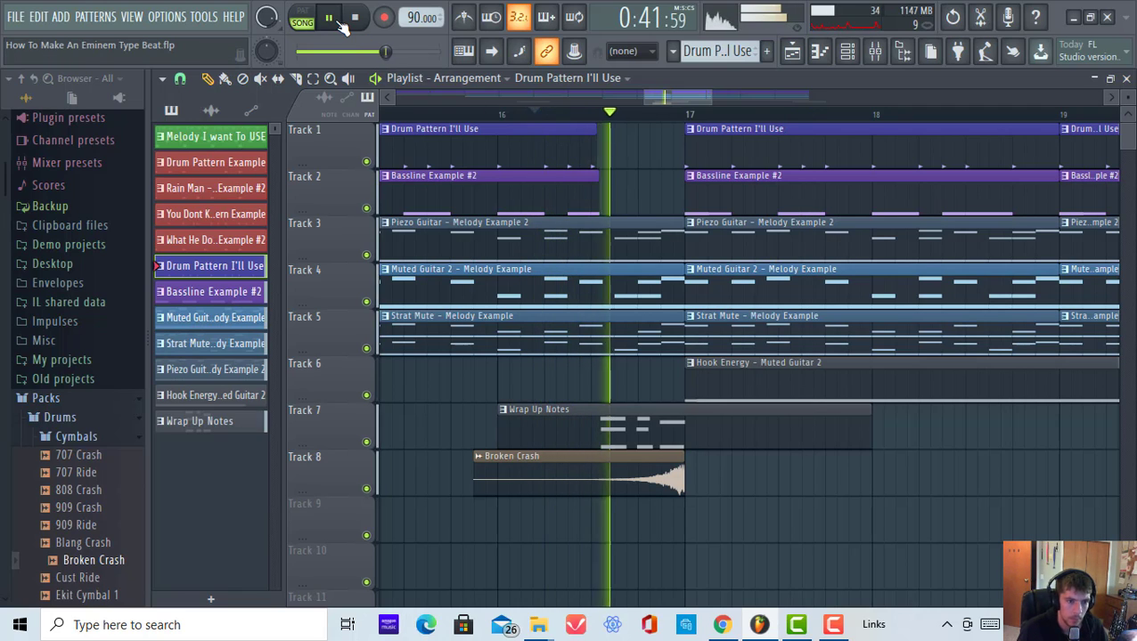
pyautogui.click(339, 22)
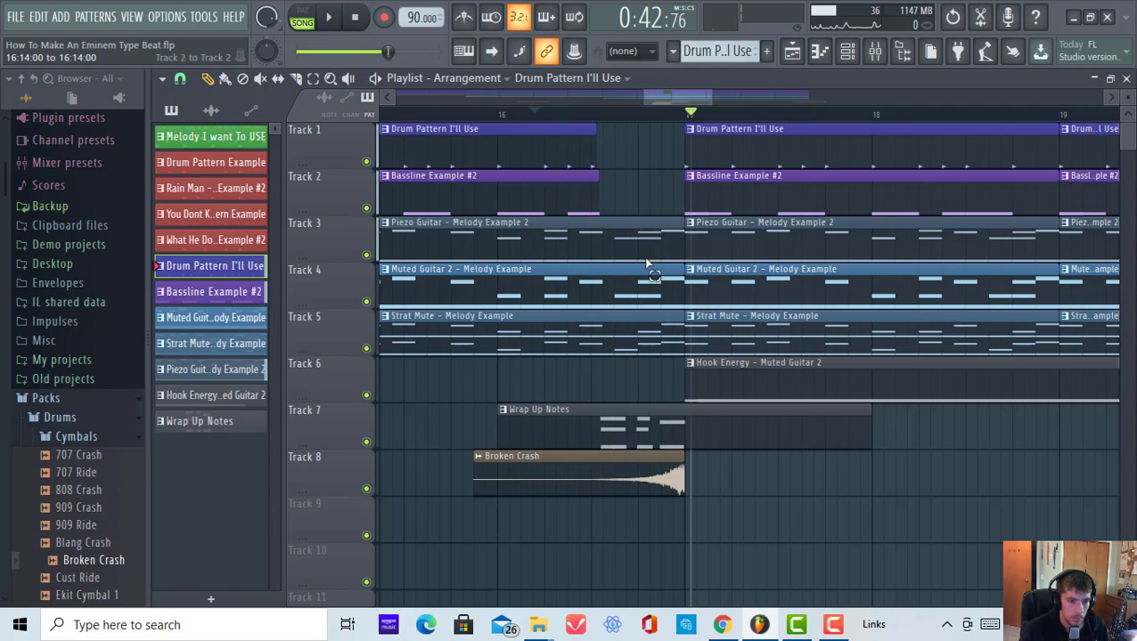
# Shorten the clips before bar 17, ending Strat Mute at bar 16 and Muted Guitar 2 on Track 4 halfway through bar 16.
pyautogui.moveTo(648, 266); pyautogui.dragTo(640, 205)
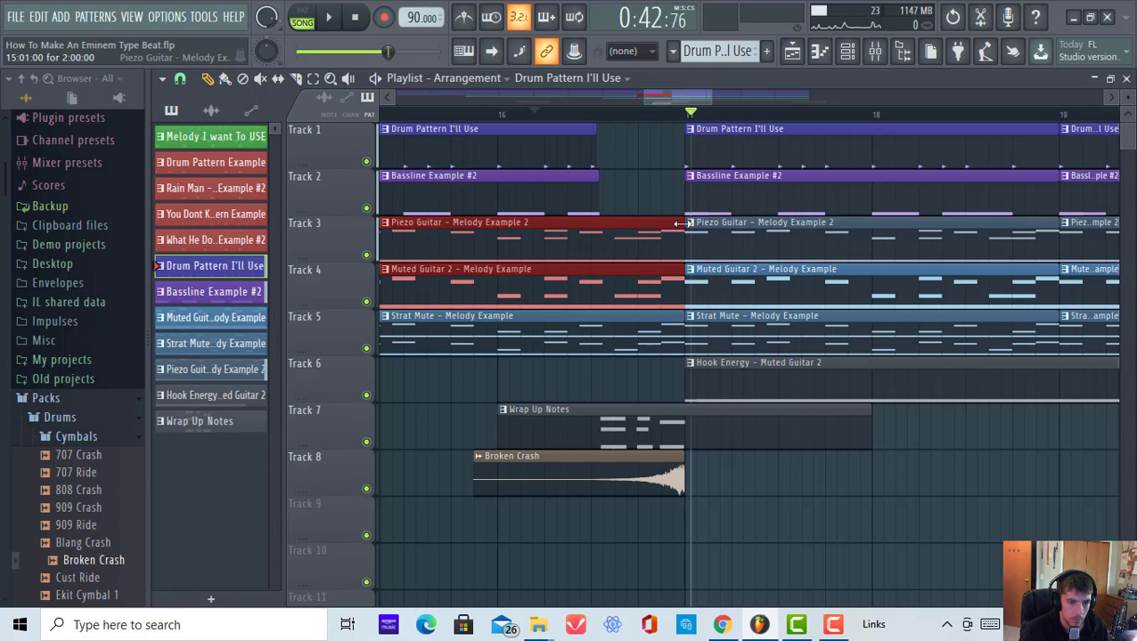
pyautogui.keyDown('ctrl'); pyautogui.click(636, 370); pyautogui.keyUp('ctrl')
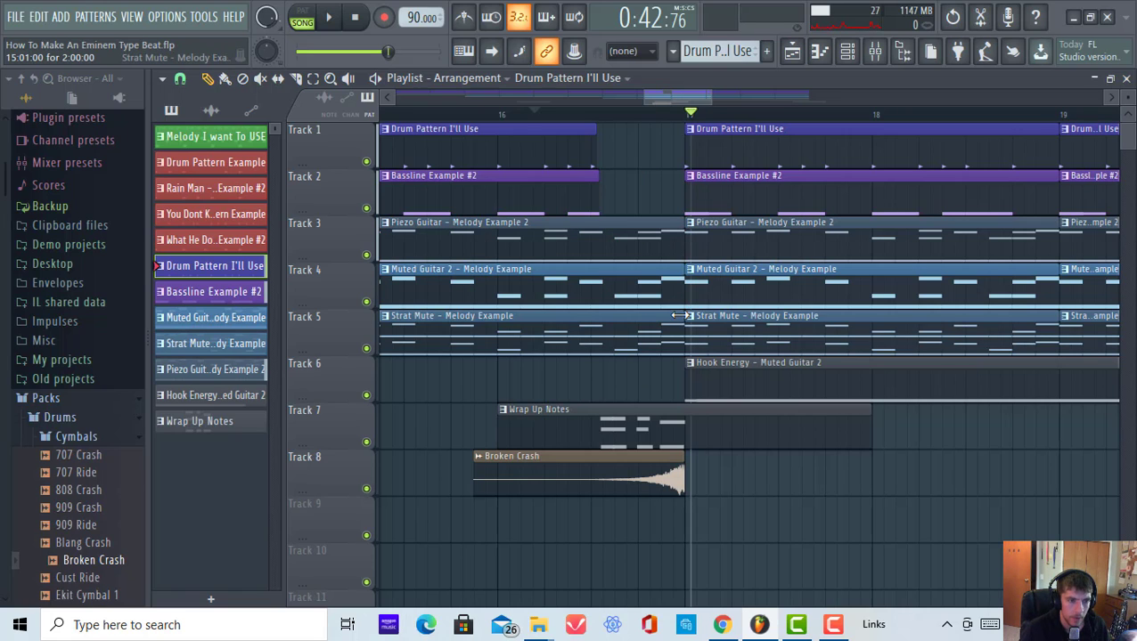
pyautogui.moveTo(679, 316); pyautogui.dragTo(610, 315)
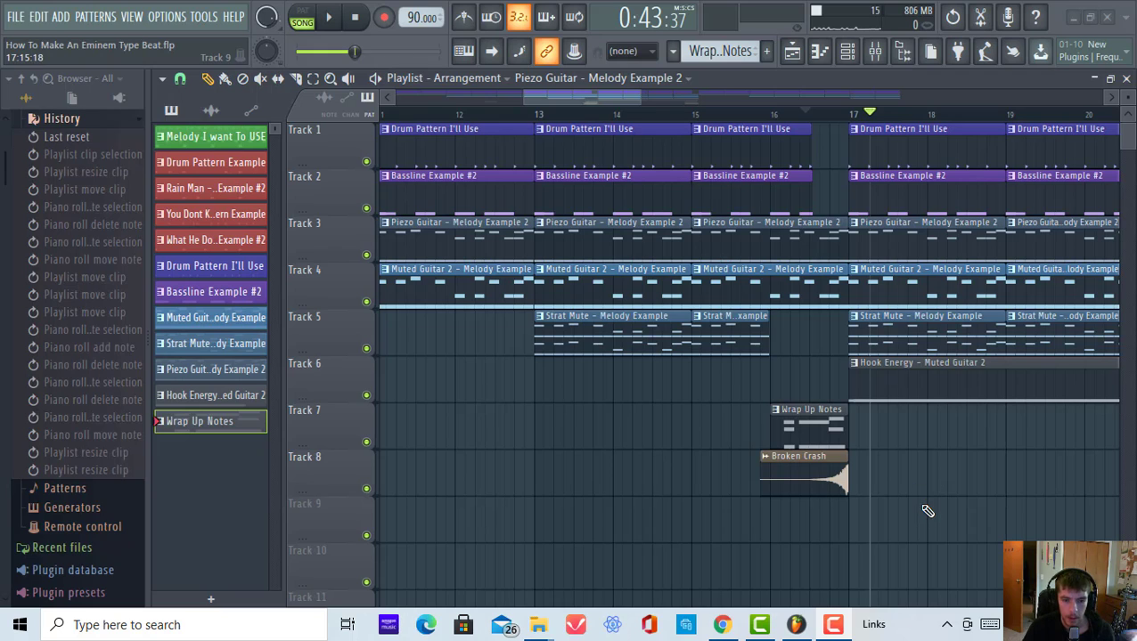
pyautogui.click(827, 285)
pyautogui.moveTo(847, 270); pyautogui.dragTo(815, 277)
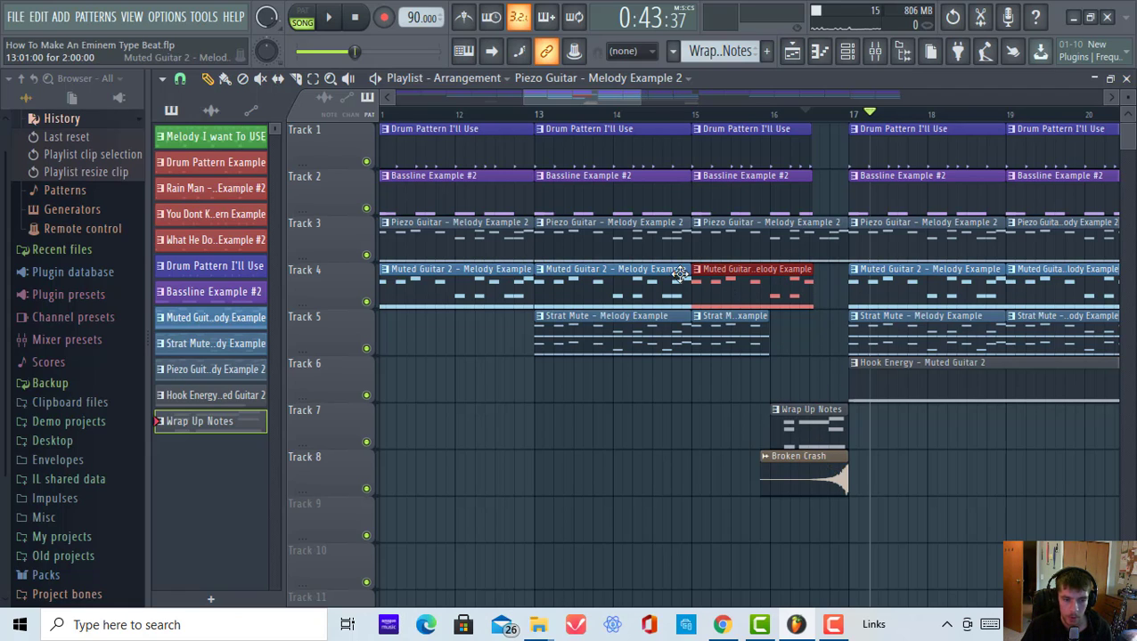
# Delete the two middle D6 and G5 chords of Wrap Up Notes, move the opening chord pair one beat later, and play the pattern.
pyautogui.doubleClick(806, 411)
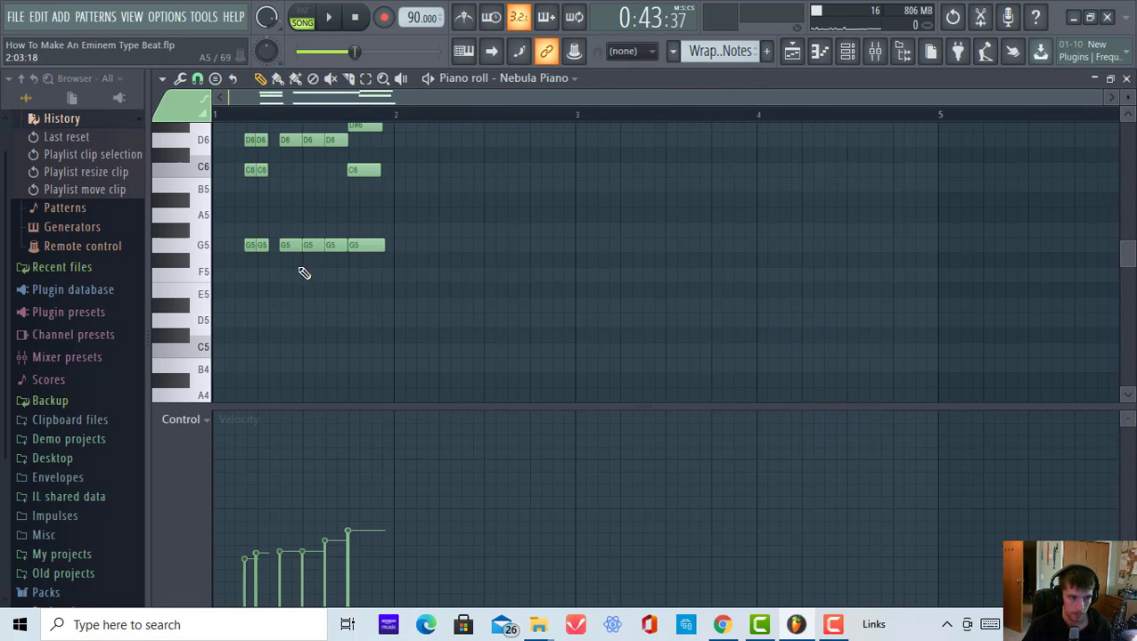
pyautogui.moveTo(312, 278); pyautogui.dragTo(288, 324)
pyautogui.press('Delete')
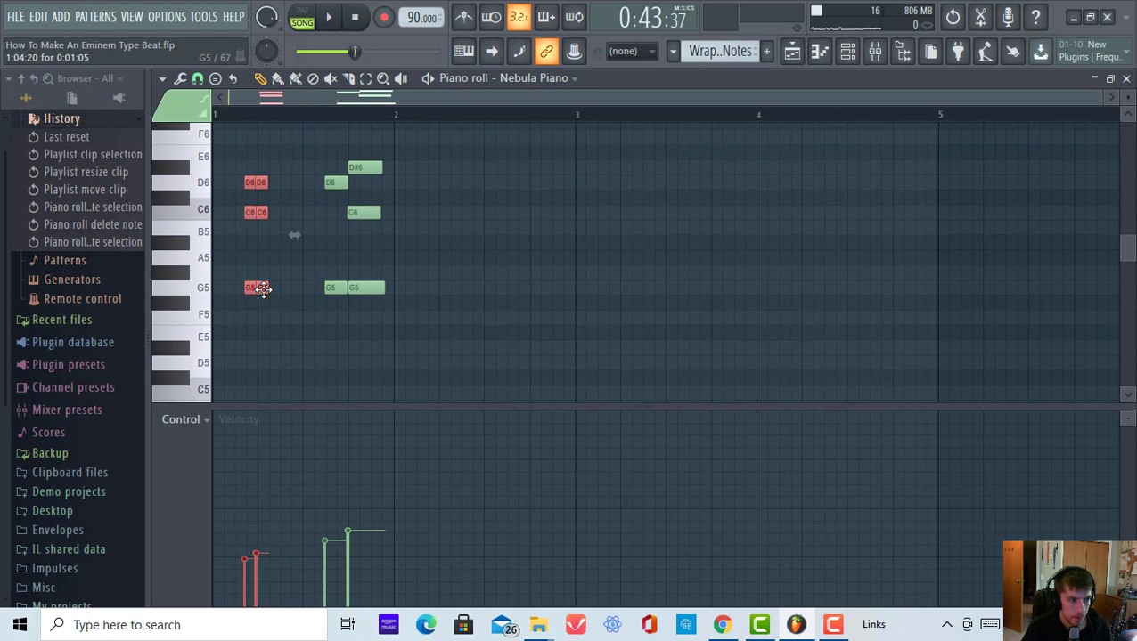
pyautogui.moveTo(261, 289); pyautogui.dragTo(310, 296)
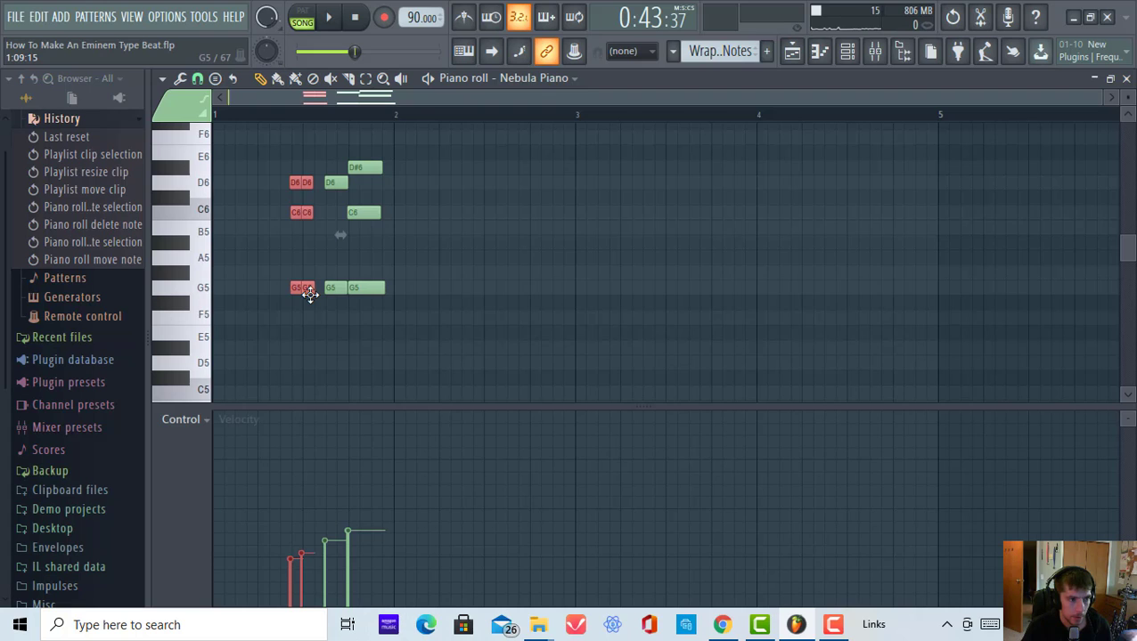
pyautogui.click(307, 18)
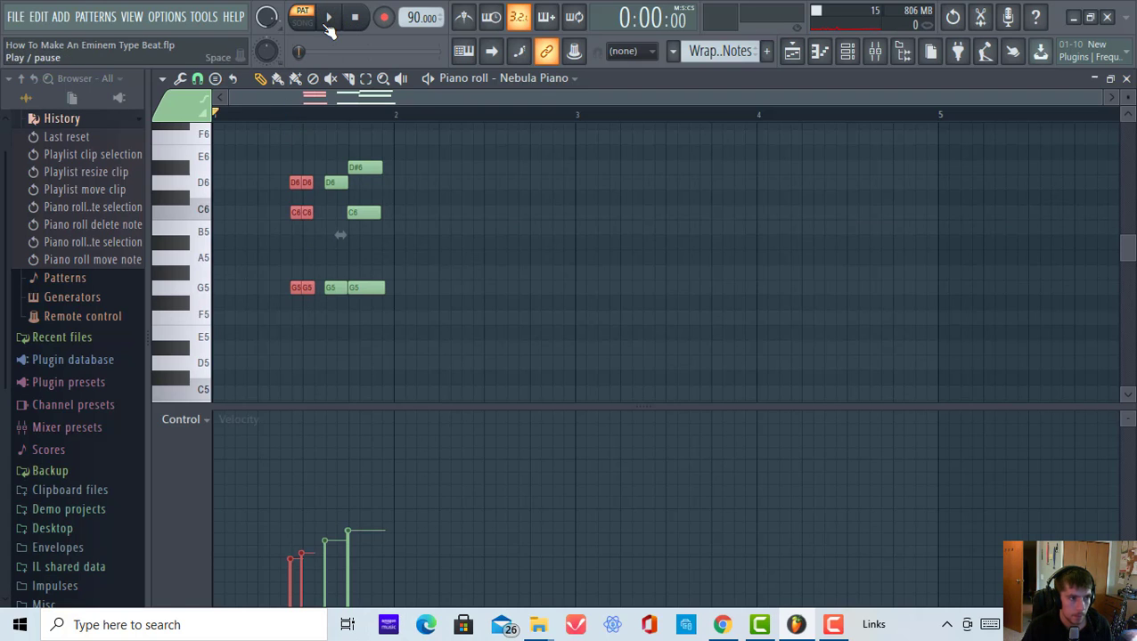
pyautogui.click(328, 17)
pyautogui.click(333, 23)
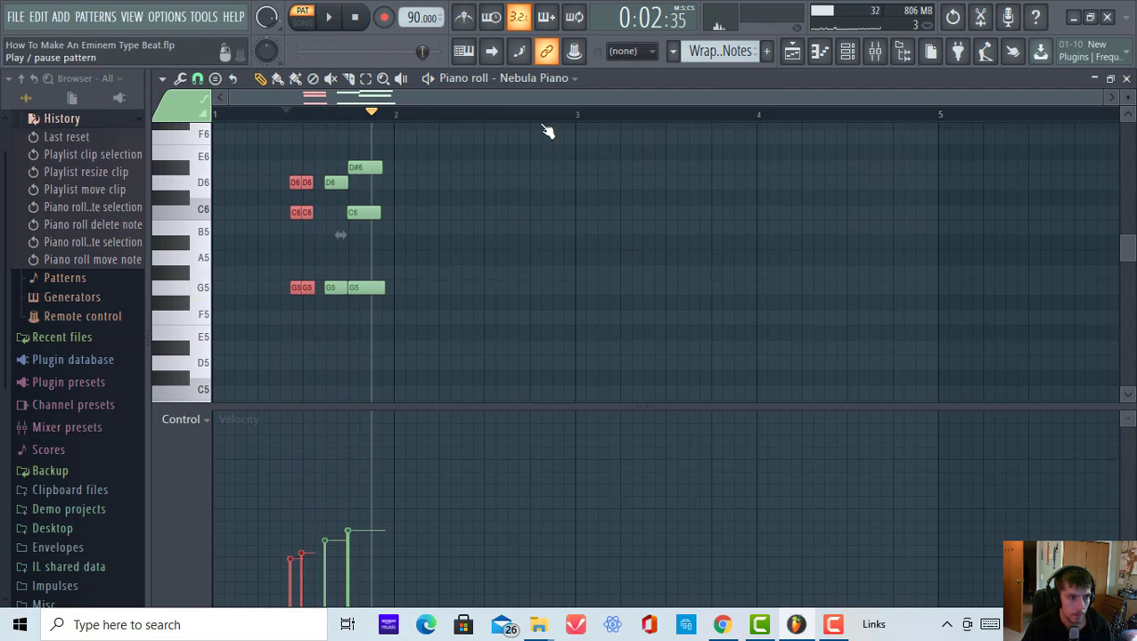
# Try moving the Wrap Up Notes clip before bar 17 slightly later on Track 7 and play the drop-out in song mode.
pyautogui.click(791, 54)
pyautogui.scroll(5, 830, 116)
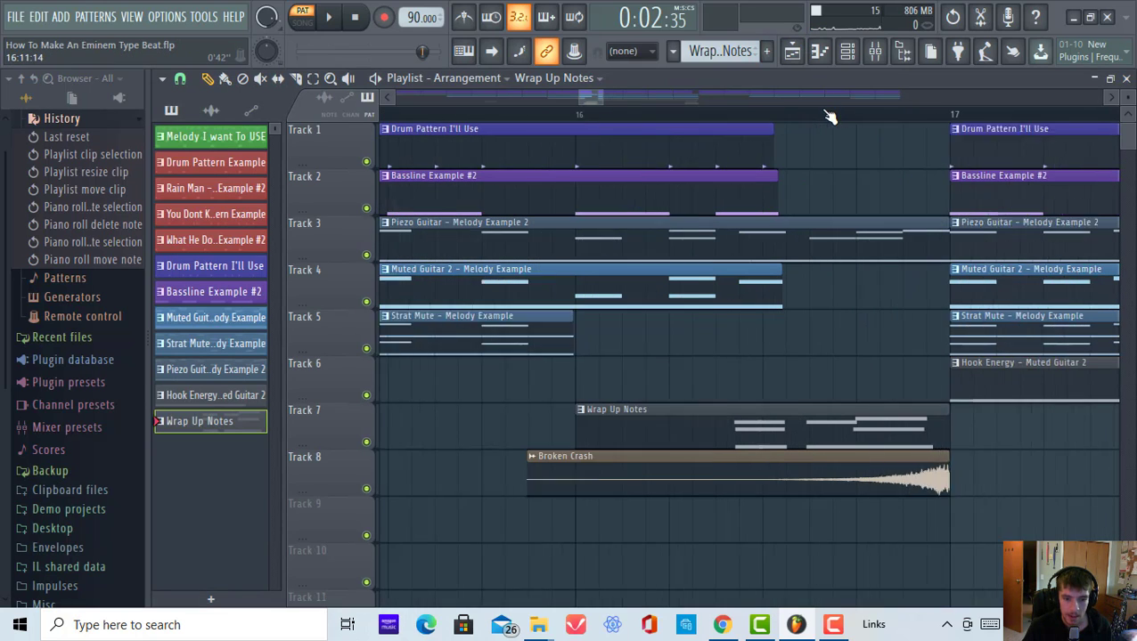
pyautogui.moveTo(757, 416); pyautogui.dragTo(812, 421)
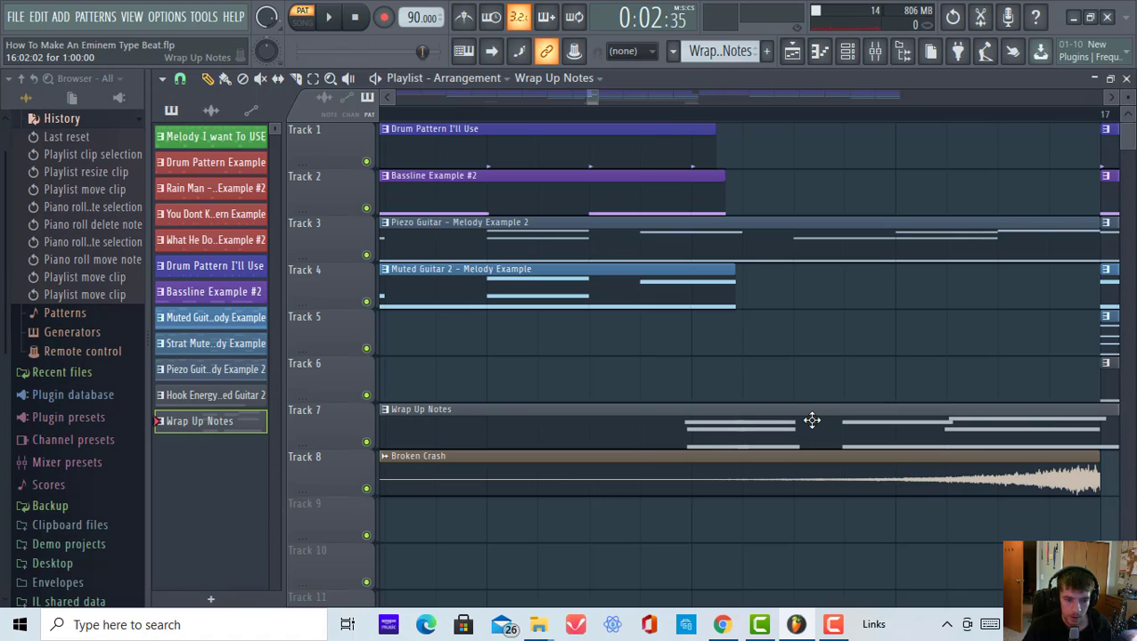
pyautogui.click(590, 98)
pyautogui.click(585, 111)
pyautogui.click(327, 20)
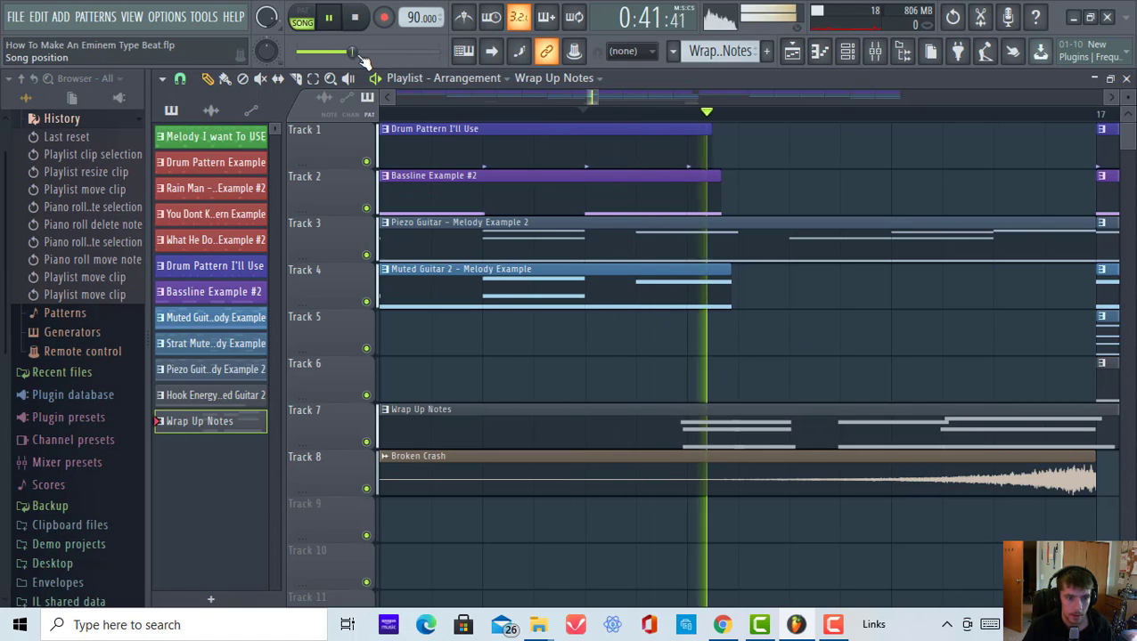
pyautogui.click(334, 19)
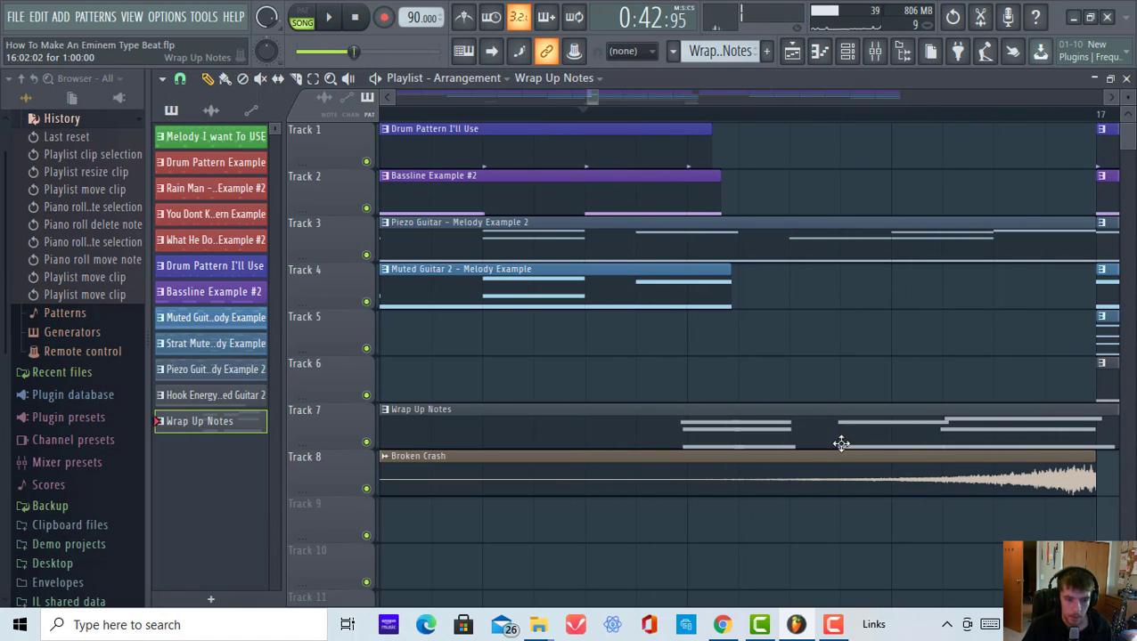
# Move the Wrap Up Notes clip earlier again so it ends at about bar 17, and replay the transition.
pyautogui.moveTo(846, 422); pyautogui.dragTo(797, 421)
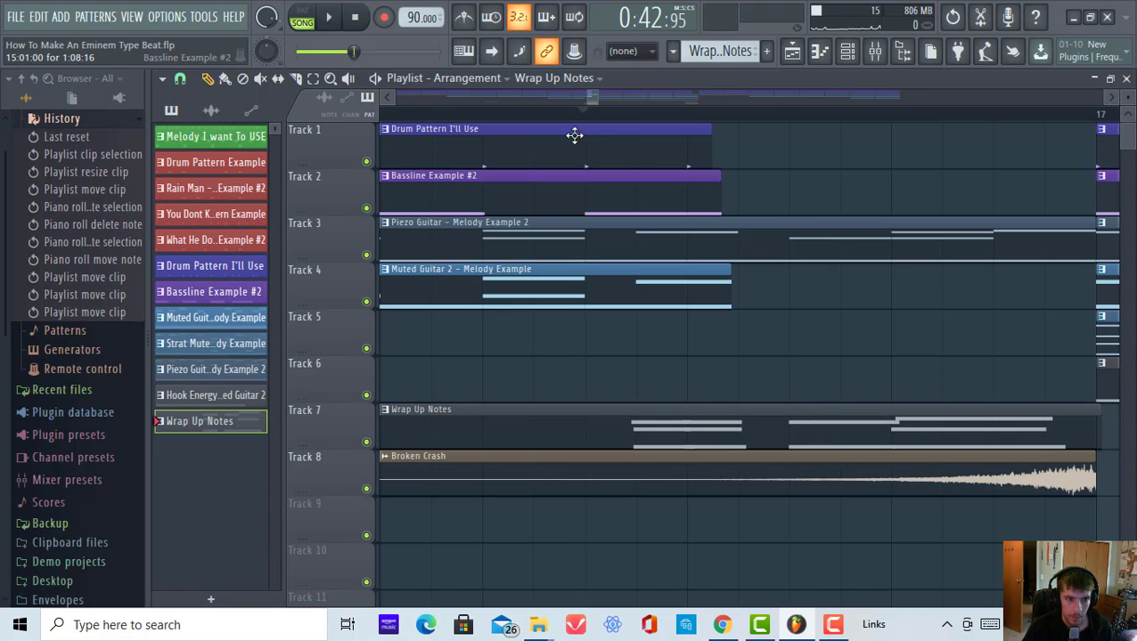
pyautogui.click(571, 114)
pyautogui.click(334, 18)
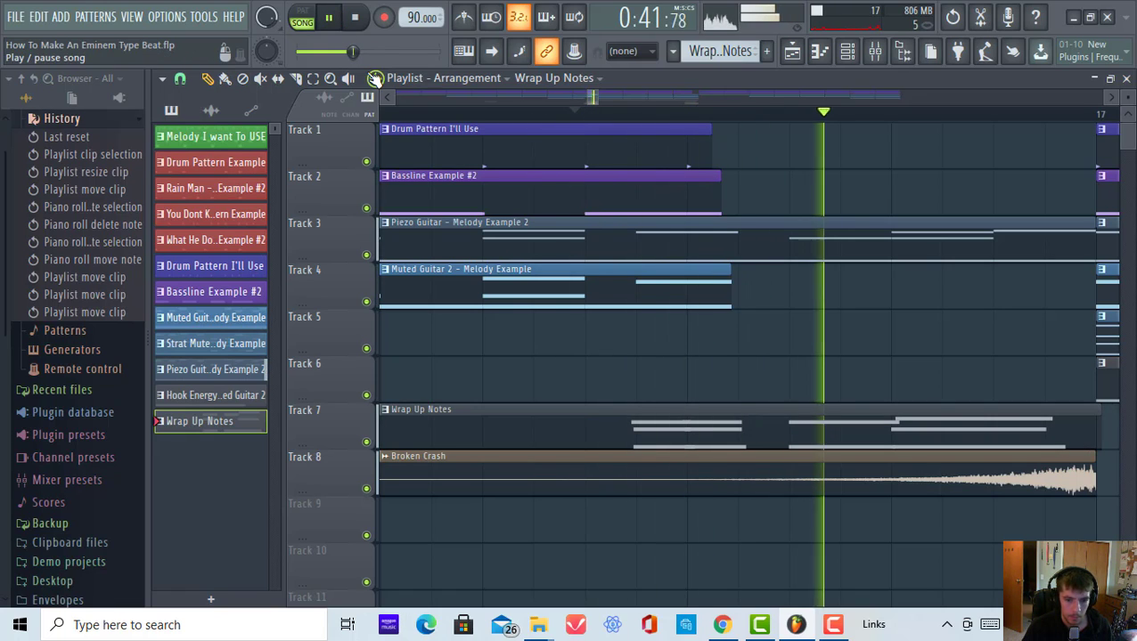
pyautogui.click(338, 23)
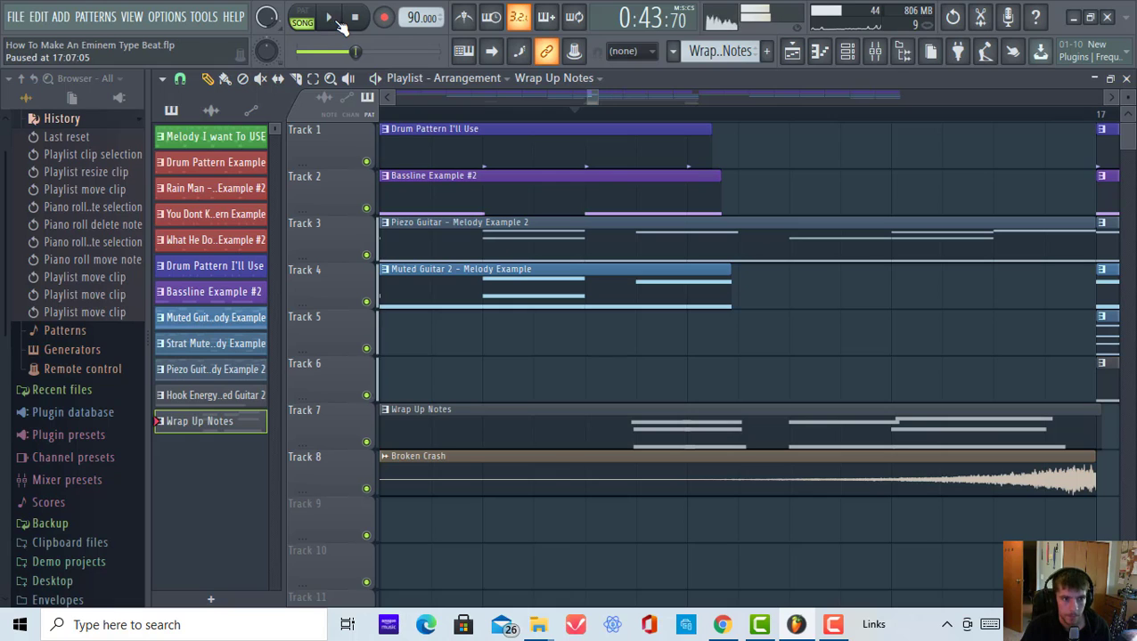
# Play the hook from bar 17 and set the Muted Guitar 2 channel volume to about 37% during playback.
pyautogui.scroll(-6, 811, 121)
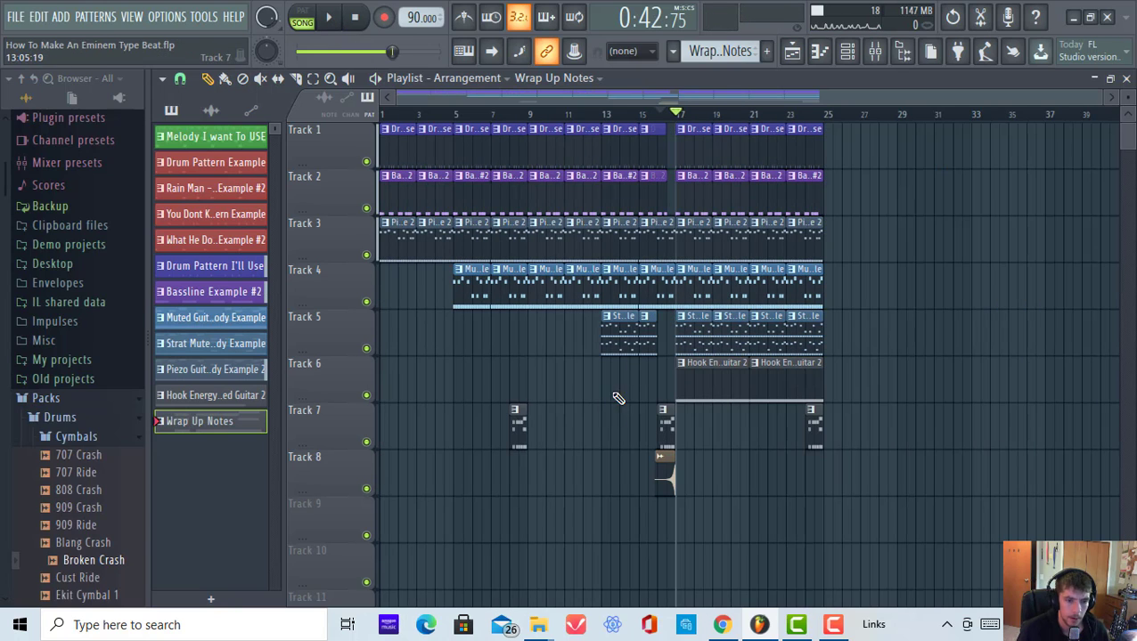
pyautogui.click(331, 18)
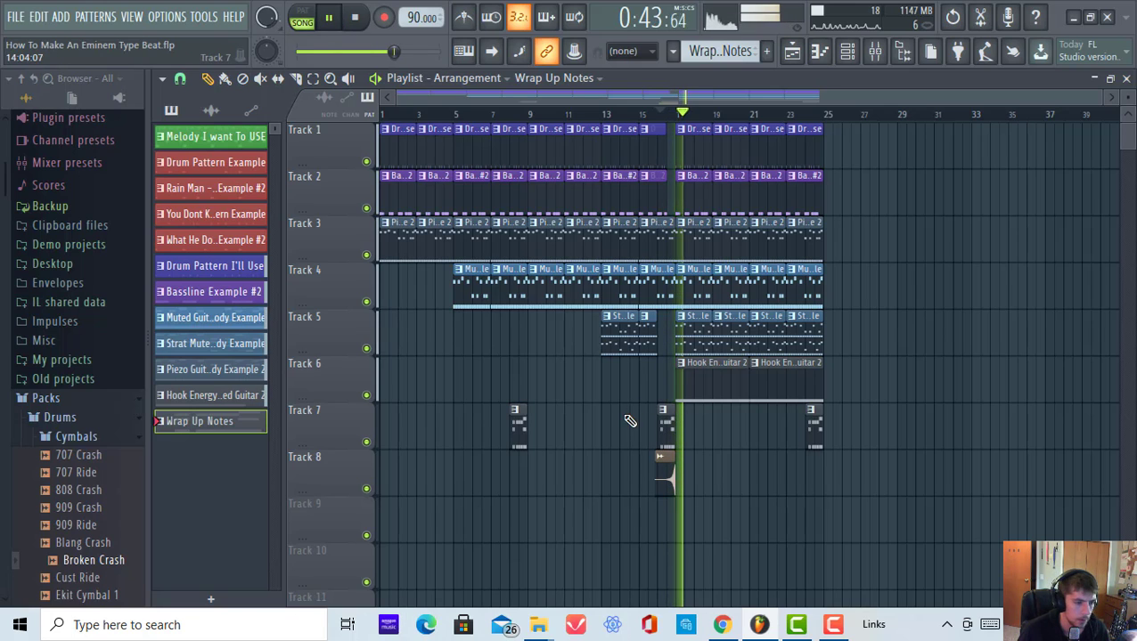
pyautogui.click(858, 42)
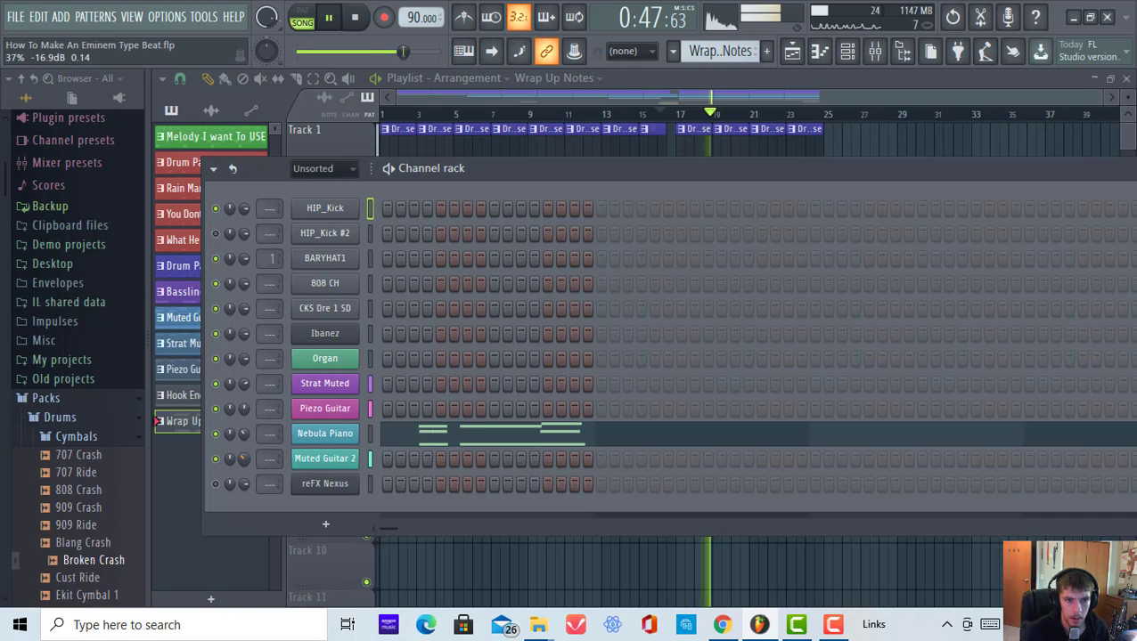
pyautogui.rightClick(907, 140)
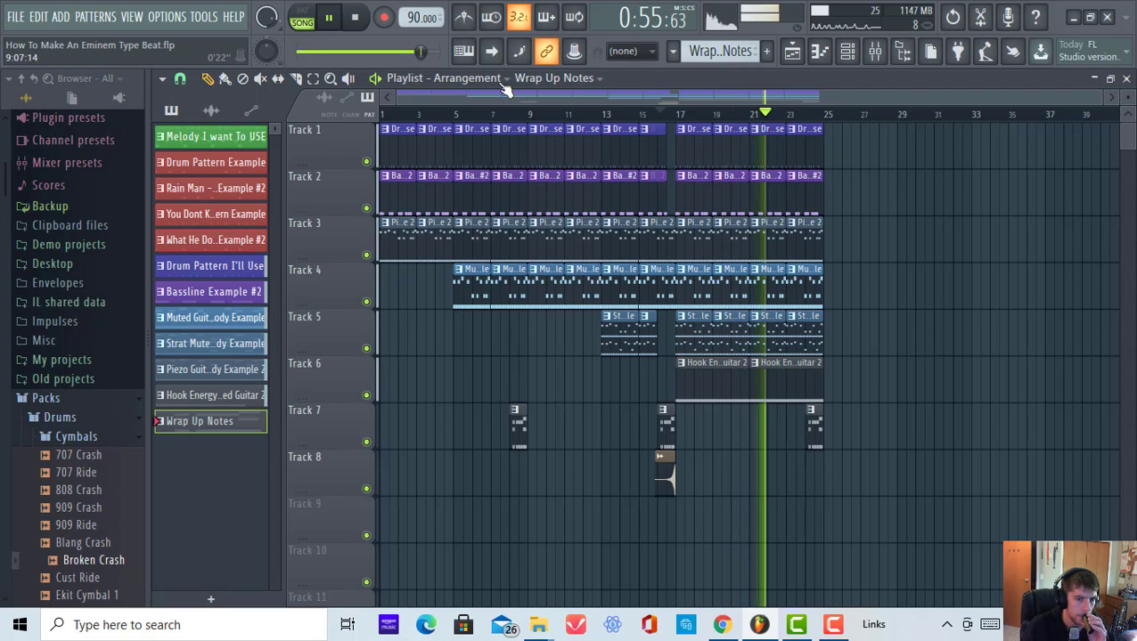
# Stop playback and place a reversed Broken Crash clip on Track 8 near the end of the hook, around bar 24.
pyautogui.click(336, 21)
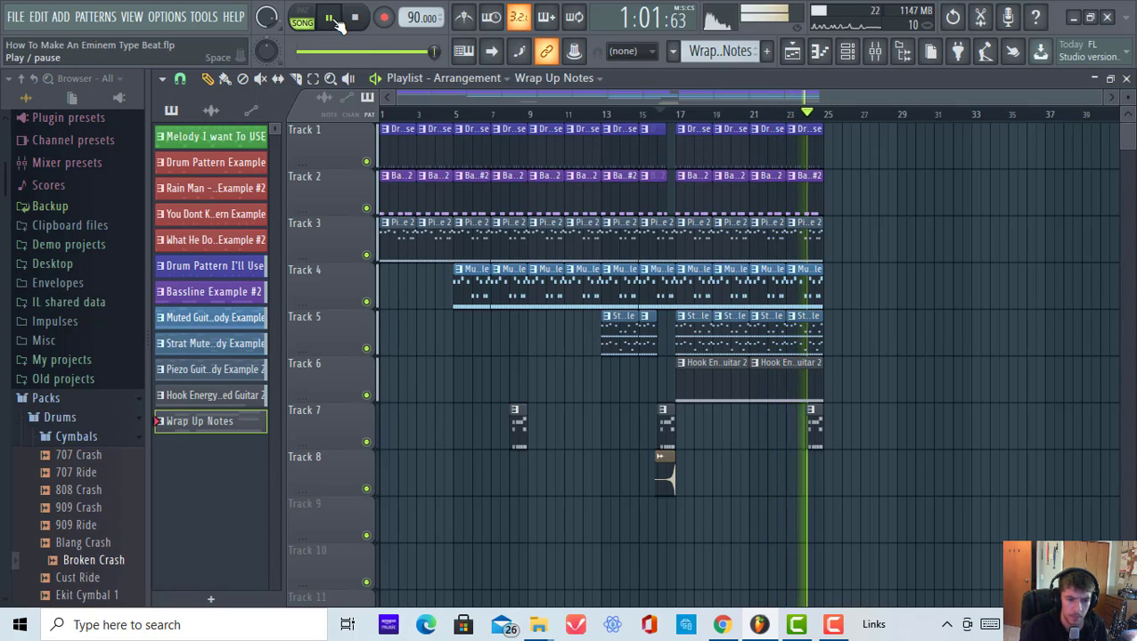
pyautogui.moveTo(716, 439); pyautogui.dragTo(793, 455)
pyautogui.rightClick(798, 432)
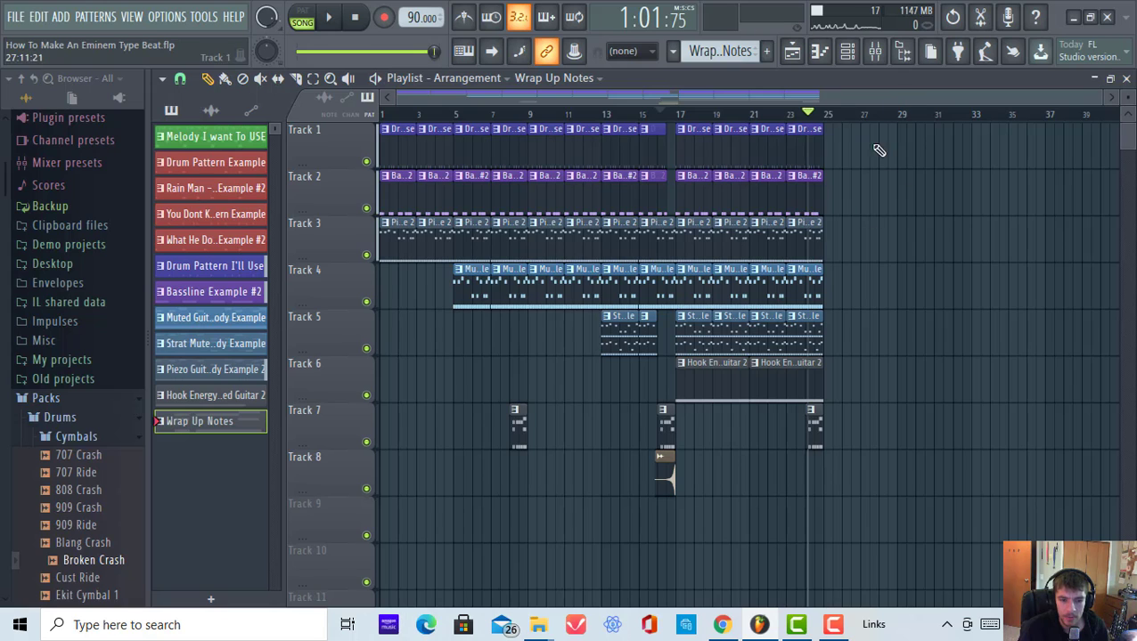
pyautogui.scroll(-2, 669, 381)
pyautogui.moveTo(857, 409); pyautogui.dragTo(819, 400)
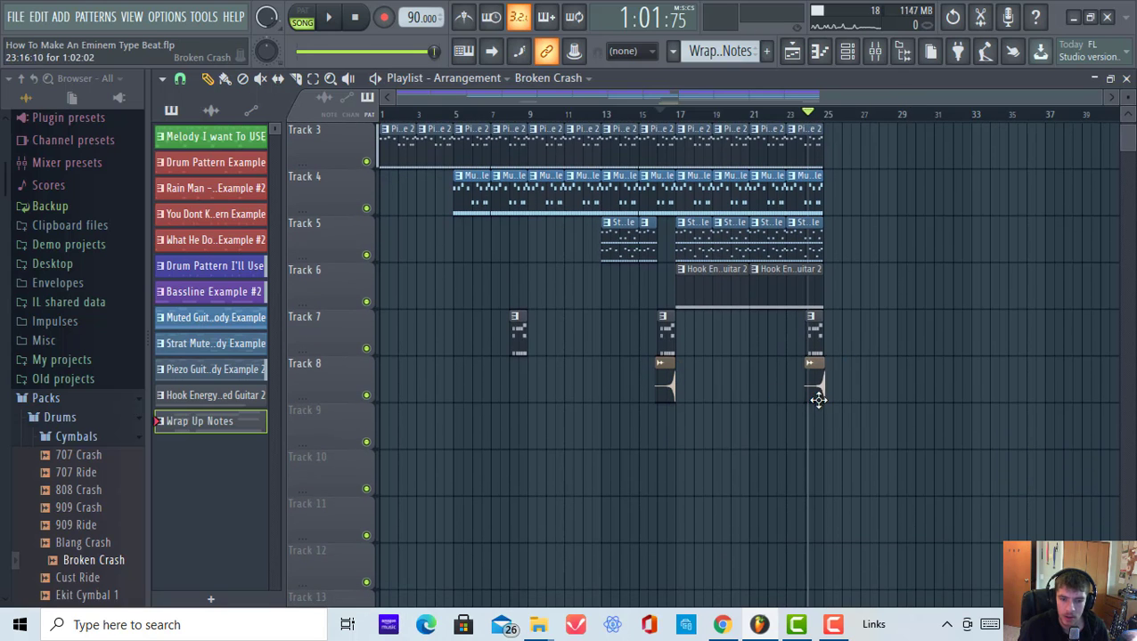
# Align the second Broken Crash clip on Track 8 so that it ends exactly at bar 25.
pyautogui.scroll(6, 825, 116)
pyautogui.scroll(5, 935, 116)
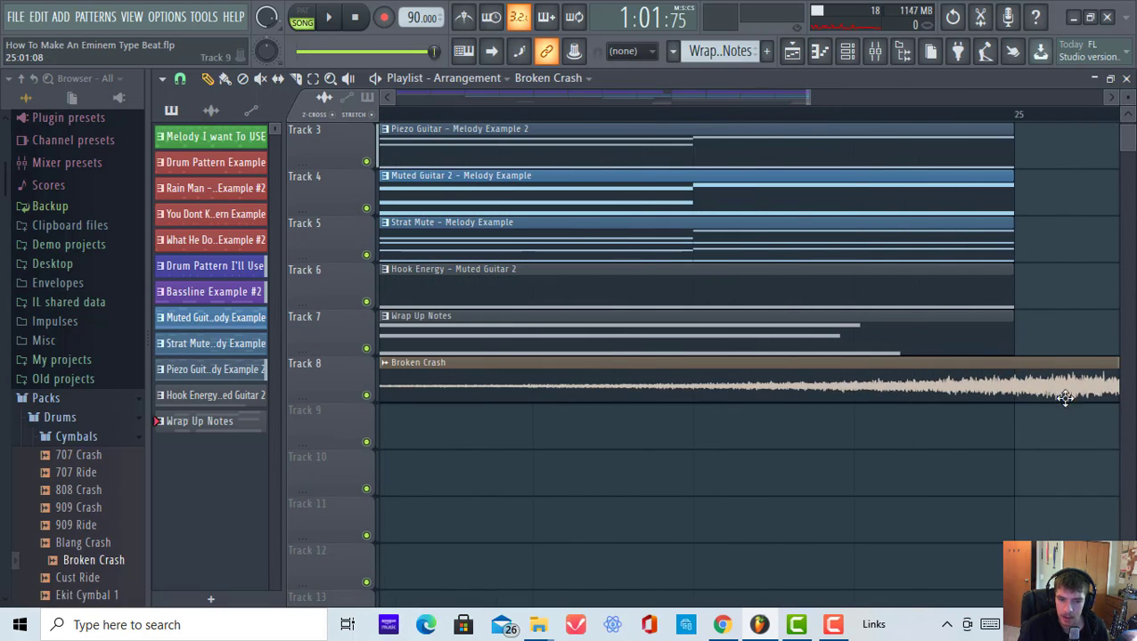
pyautogui.moveTo(1068, 397); pyautogui.dragTo(945, 375)
pyautogui.scroll(-10, 1019, 122)
pyautogui.scroll(-1, 1021, 123)
pyautogui.scroll(10, 954, 232)
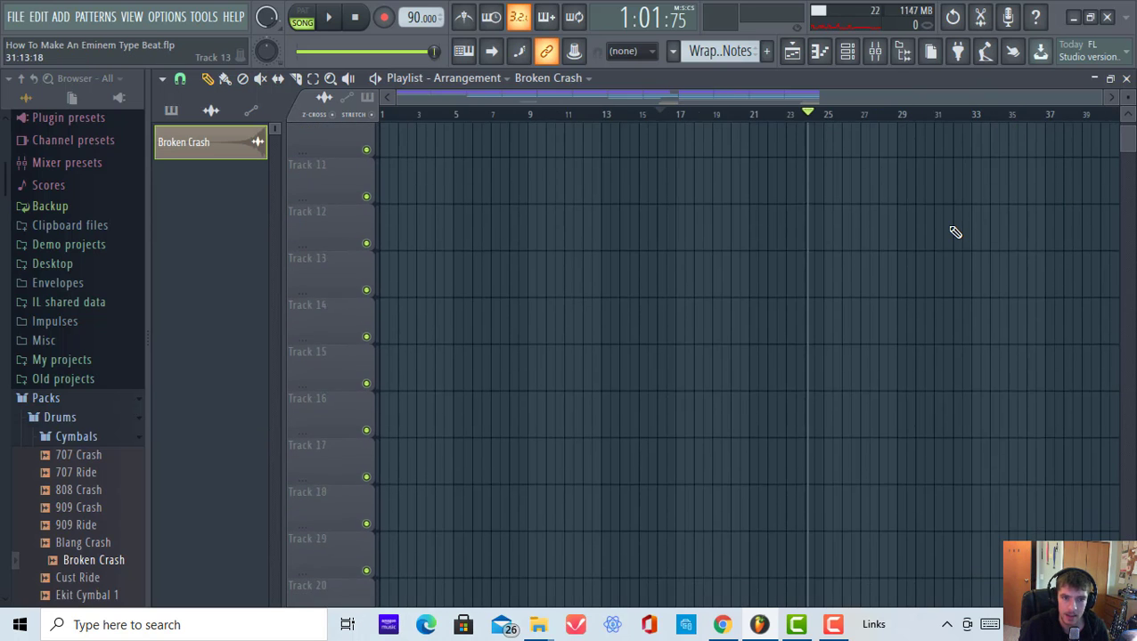
# Shorten the hook's last drum and bassline clips to end halfway through bar 24, and set the playback position just before it.
pyautogui.moveTo(831, 187); pyautogui.dragTo(809, 134)
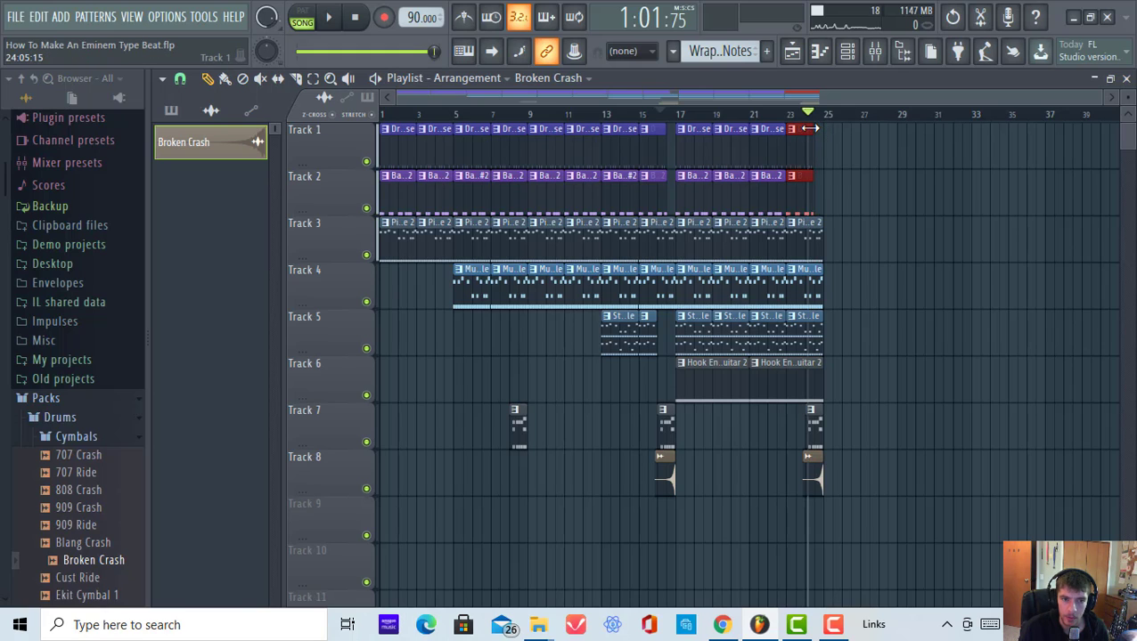
pyautogui.click(802, 114)
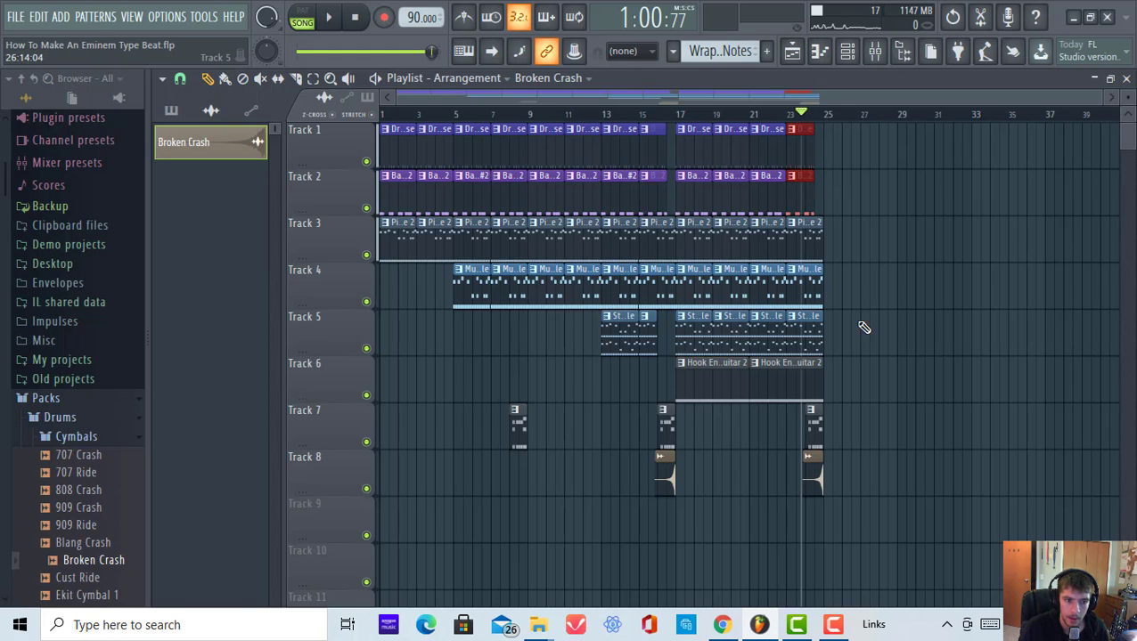
# Copy the opening verse's clips on Tracks 1 to 5 so that the second verse starts at bar 25.
pyautogui.moveTo(628, 350)
pyautogui.mouseDown()
pyautogui.moveTo(382, 127)
pyautogui.moveTo(852, 155)
pyautogui.moveTo(825, 143)
pyautogui.moveTo(712, 141)
pyautogui.mouseUp()
pyautogui.scroll(5, 838, 129)
pyautogui.scroll(6, 806, 130)
pyautogui.scroll(-6, 655, 120)
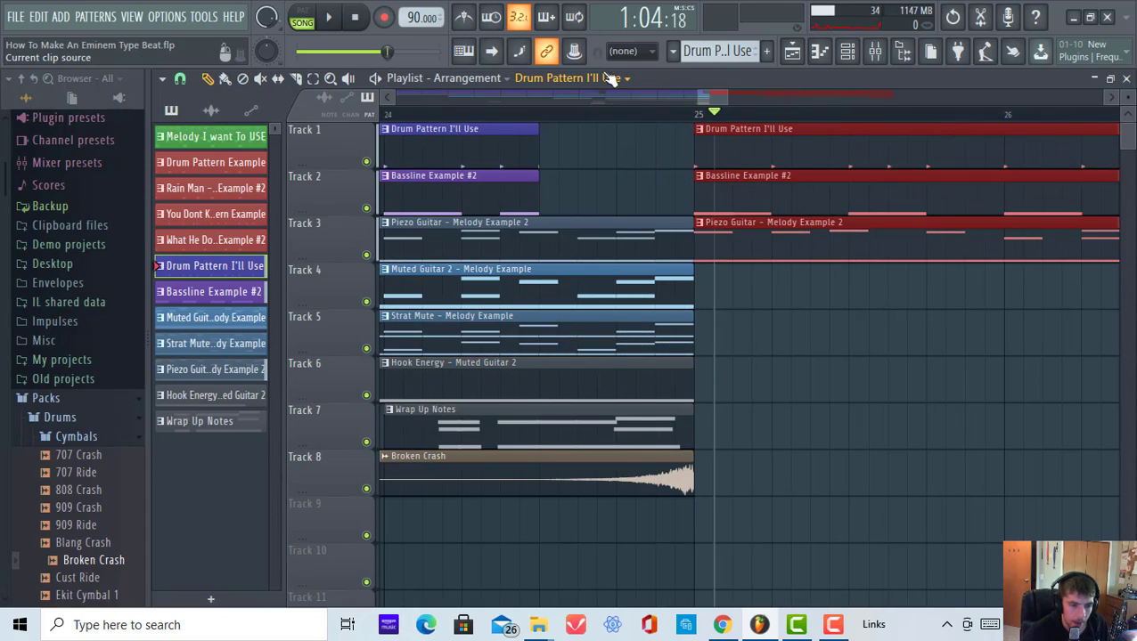
pyautogui.scroll(-8, 615, 116)
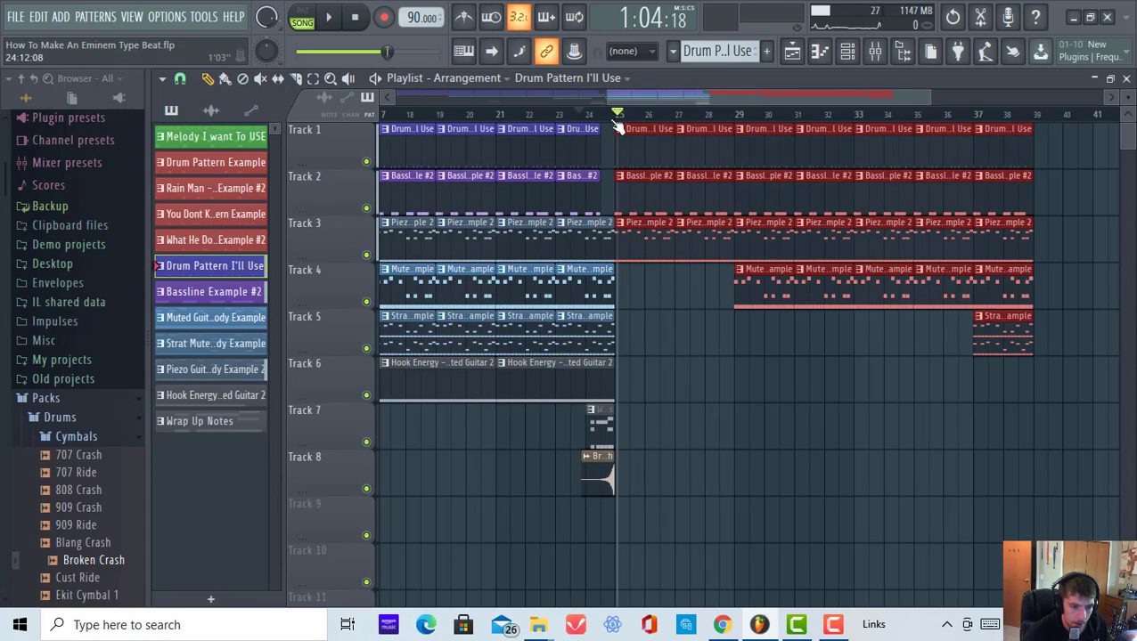
# Adjust the Wrap Up Notes clip on Track 7 so it ends at about bar 25, and play the transition.
pyautogui.scroll(8, 590, 125)
pyautogui.moveTo(670, 437); pyautogui.dragTo(641, 424)
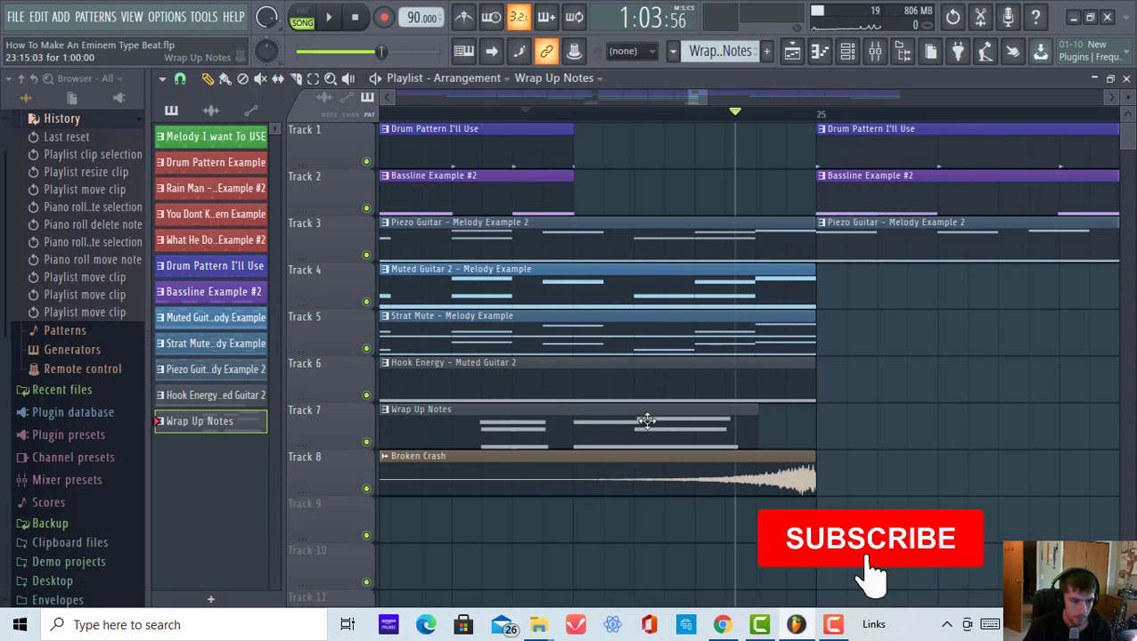
pyautogui.moveTo(647, 421); pyautogui.dragTo(706, 425)
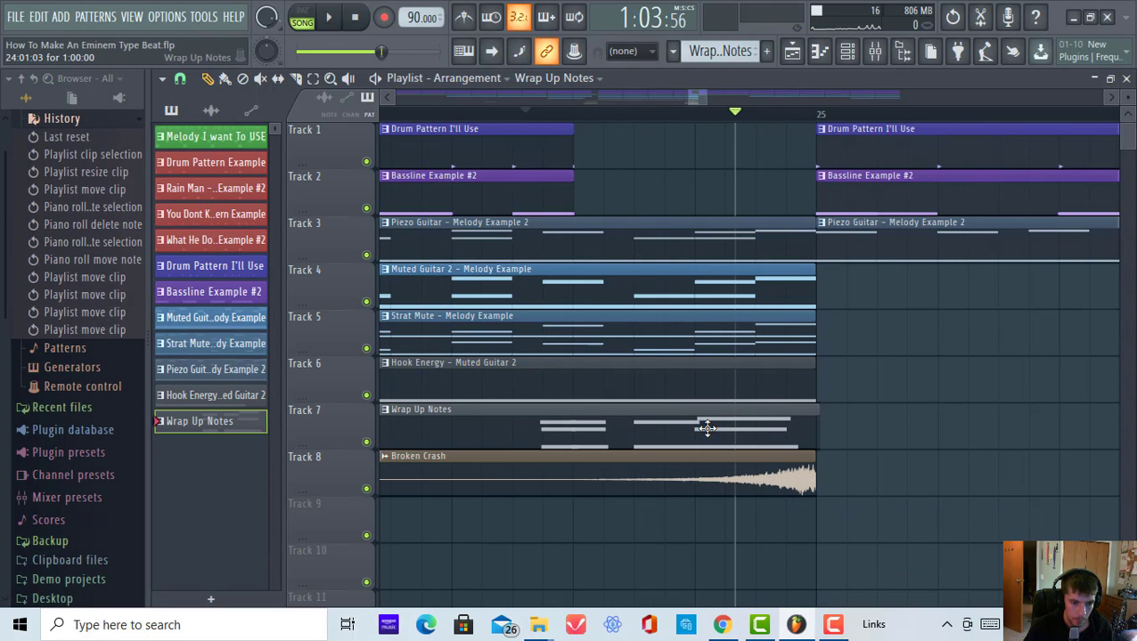
pyautogui.click(481, 113)
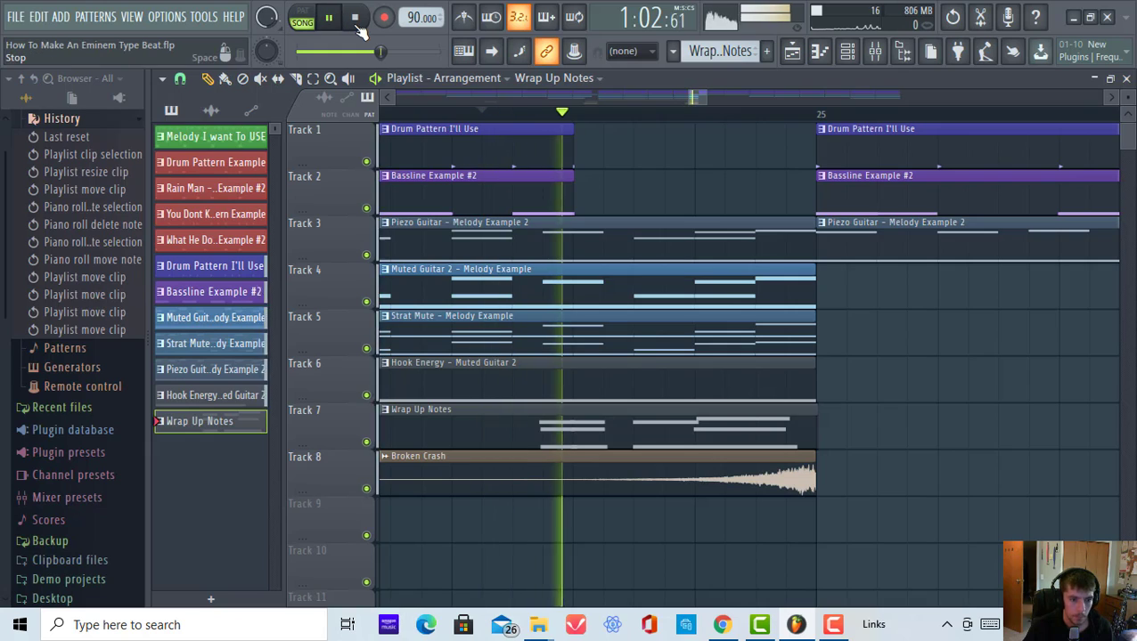
pyautogui.click(330, 17)
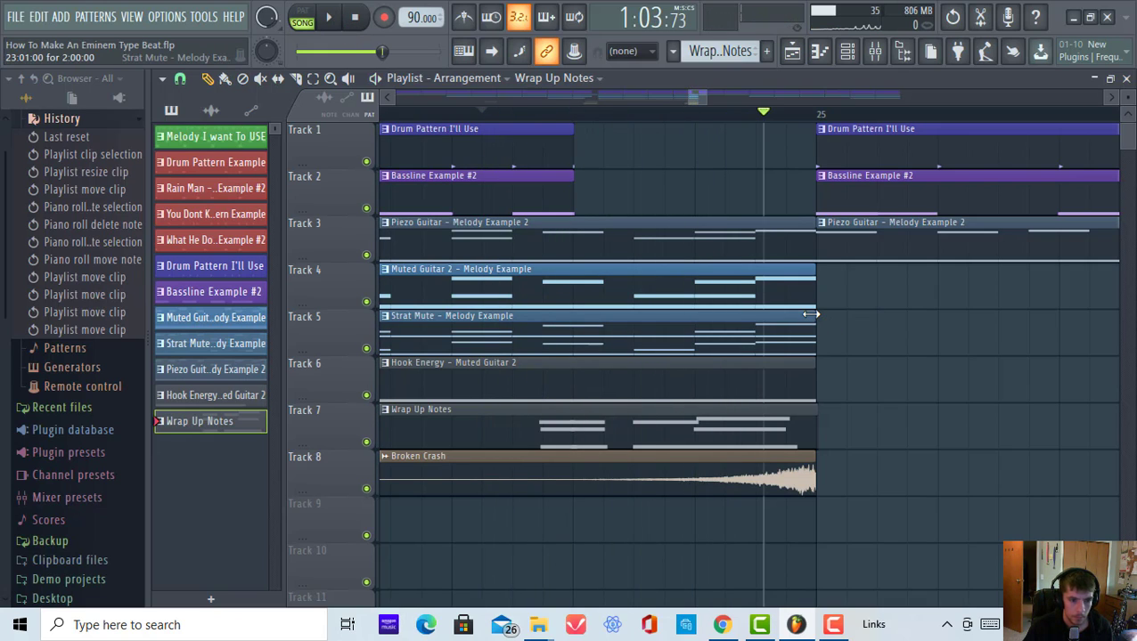
# Shorten the Muted Guitar 2, Strat Mute and Hook Energy clips to end with the drums in bar 24, and play the drop-out.
pyautogui.moveTo(825, 396); pyautogui.dragTo(803, 332)
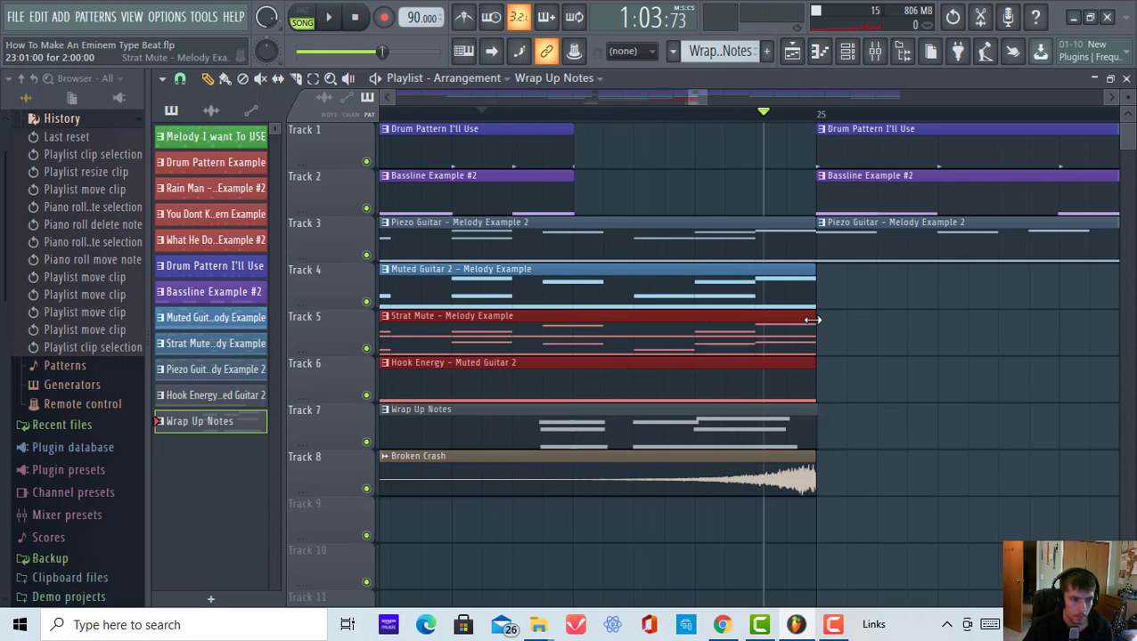
pyautogui.keyDown('shift'); pyautogui.click(800, 298); pyautogui.keyUp('shift')
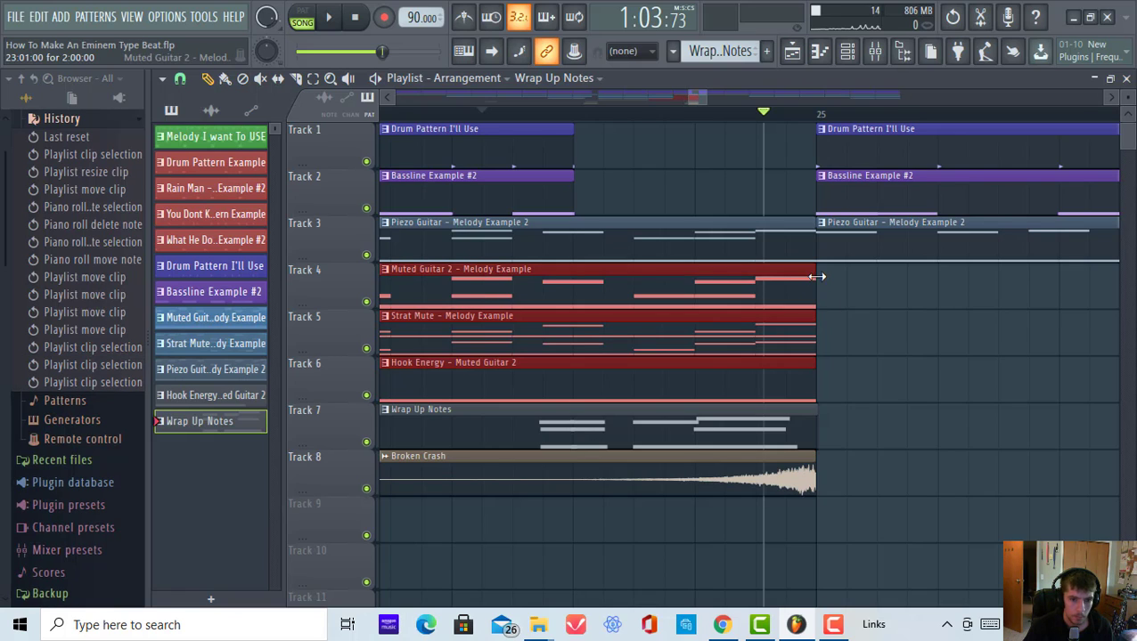
pyautogui.moveTo(816, 277); pyautogui.dragTo(574, 279)
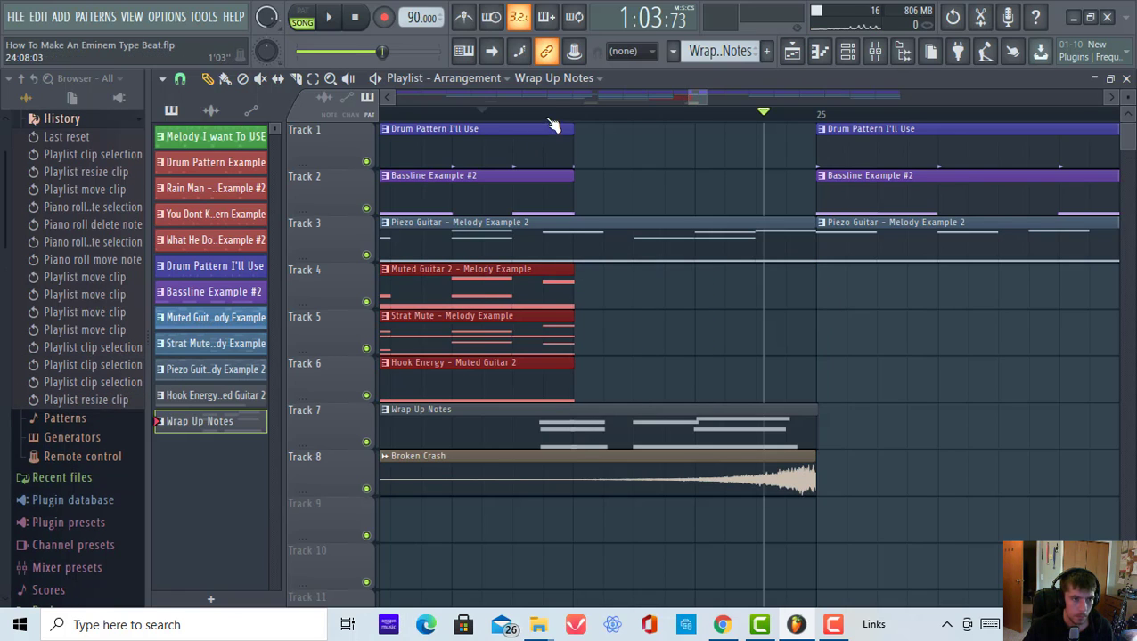
pyautogui.click(329, 18)
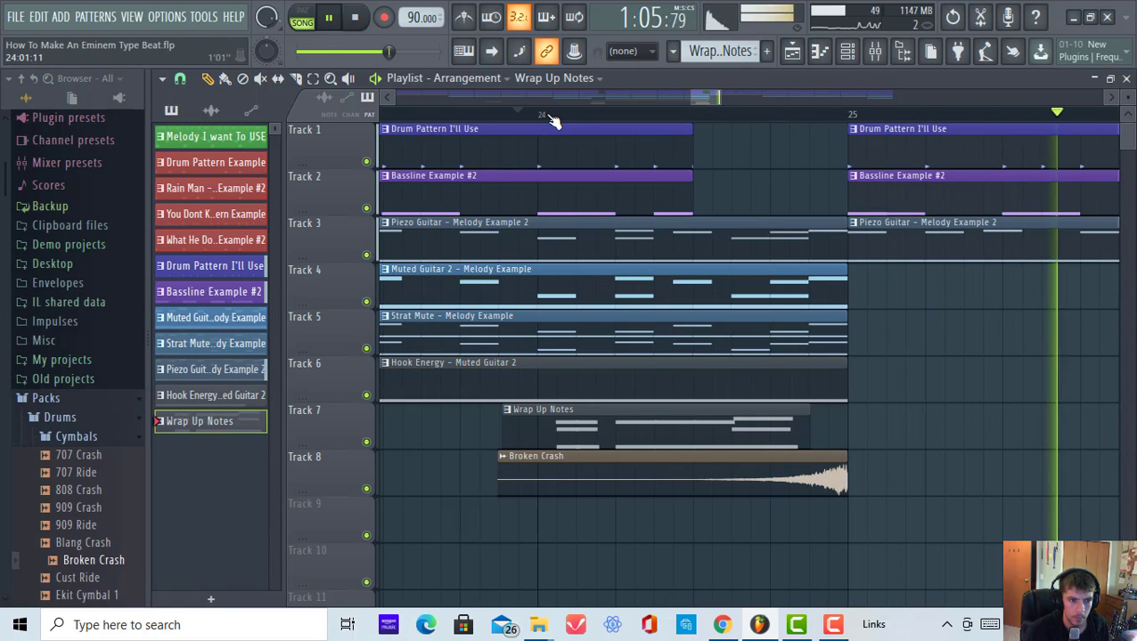
# Lower the velocity of the repeated C3 notes in the Piezo Guitar melody to about 54% during playback, and return to the playlist.
pyautogui.scroll(-5, 554, 121)
pyautogui.scroll(-2, 554, 121)
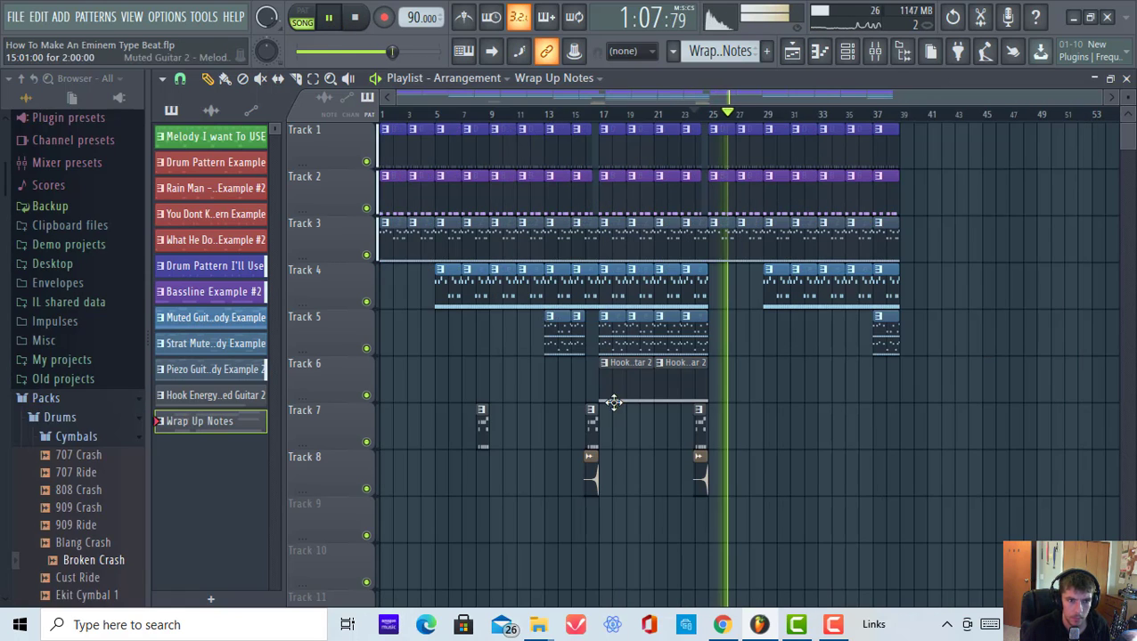
pyautogui.scroll(5, 756, 118)
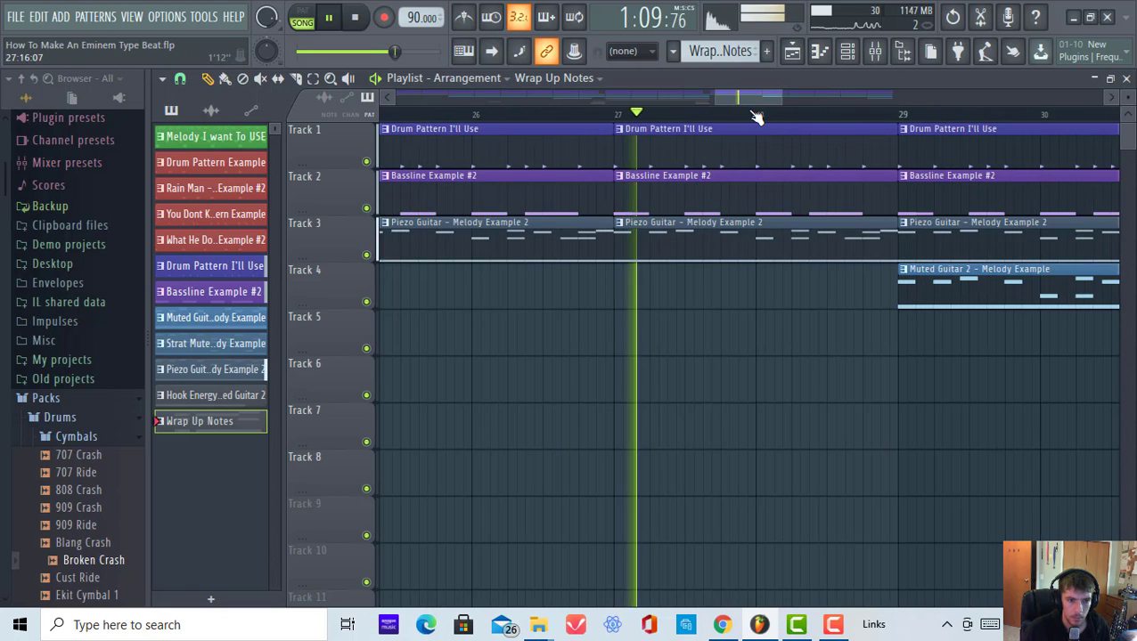
pyautogui.scroll(-3, 755, 118)
pyautogui.click(736, 228)
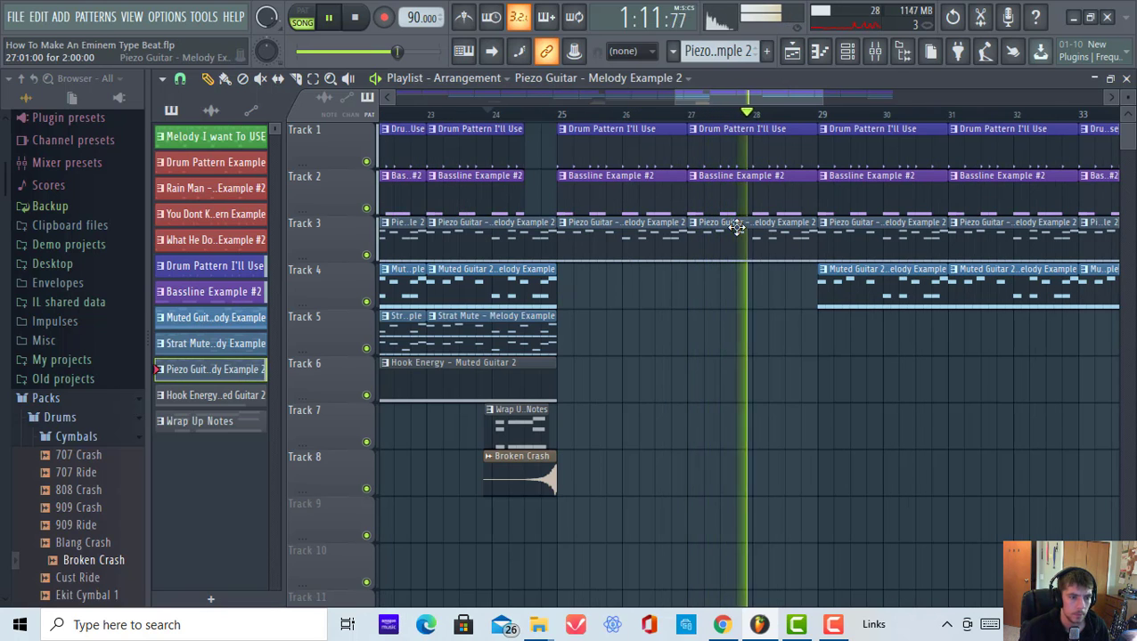
pyautogui.press('F7')
pyautogui.click(529, 79)
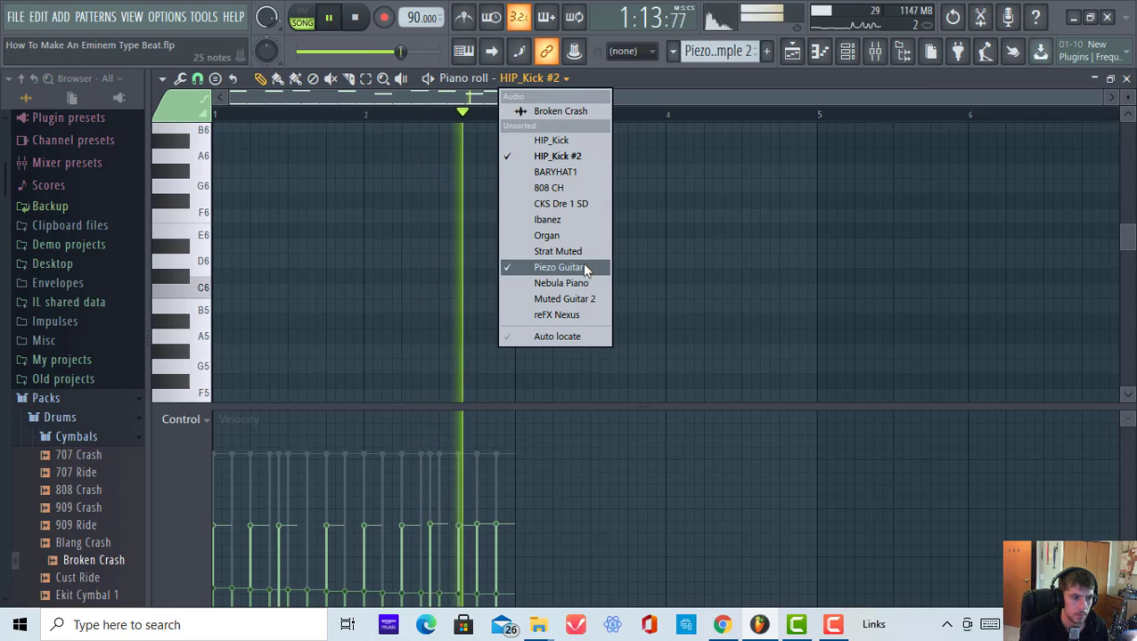
pyautogui.click(559, 267)
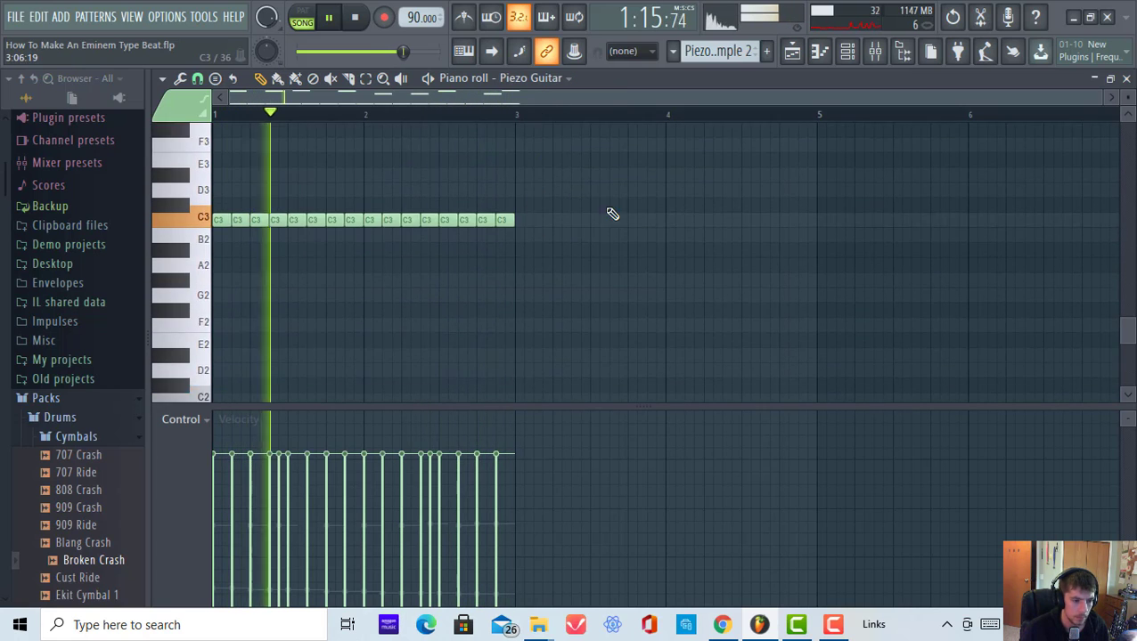
pyautogui.moveTo(614, 248)
pyautogui.mouseDown()
pyautogui.moveTo(5, 97)
pyautogui.moveTo(6, 246)
pyautogui.mouseUp()
pyautogui.moveTo(522, 541)
pyautogui.mouseDown()
pyautogui.moveTo(8, 545)
pyautogui.moveTo(24, 536)
pyautogui.mouseUp()
pyautogui.moveTo(519, 509)
pyautogui.mouseDown()
pyautogui.moveTo(103, 482)
pyautogui.moveTo(77, 523)
pyautogui.mouseUp()
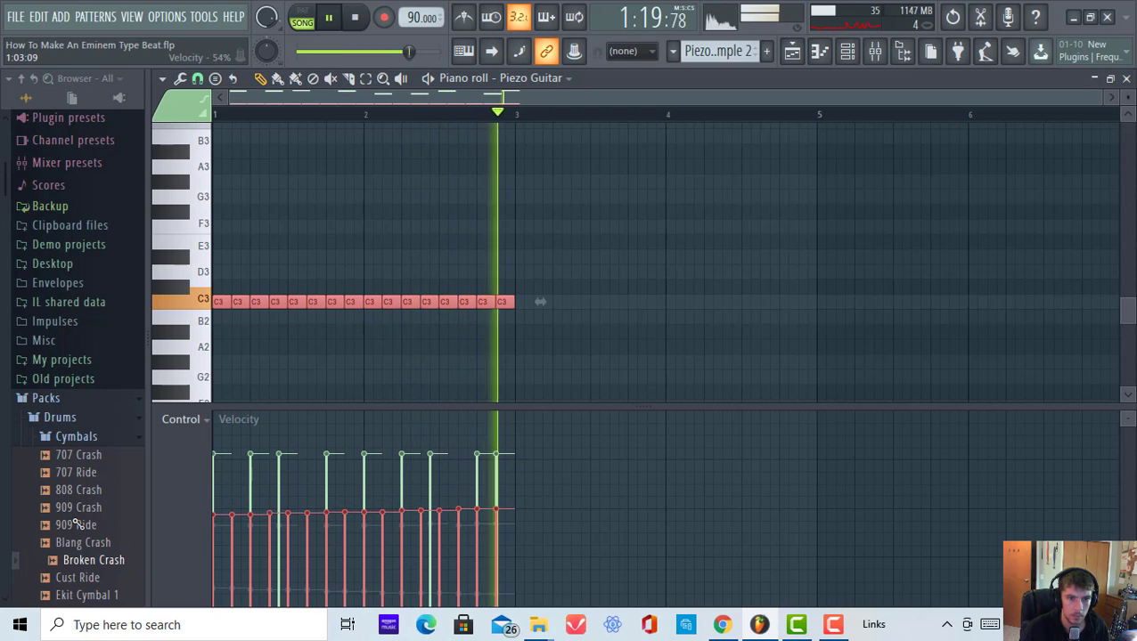
pyautogui.click(792, 51)
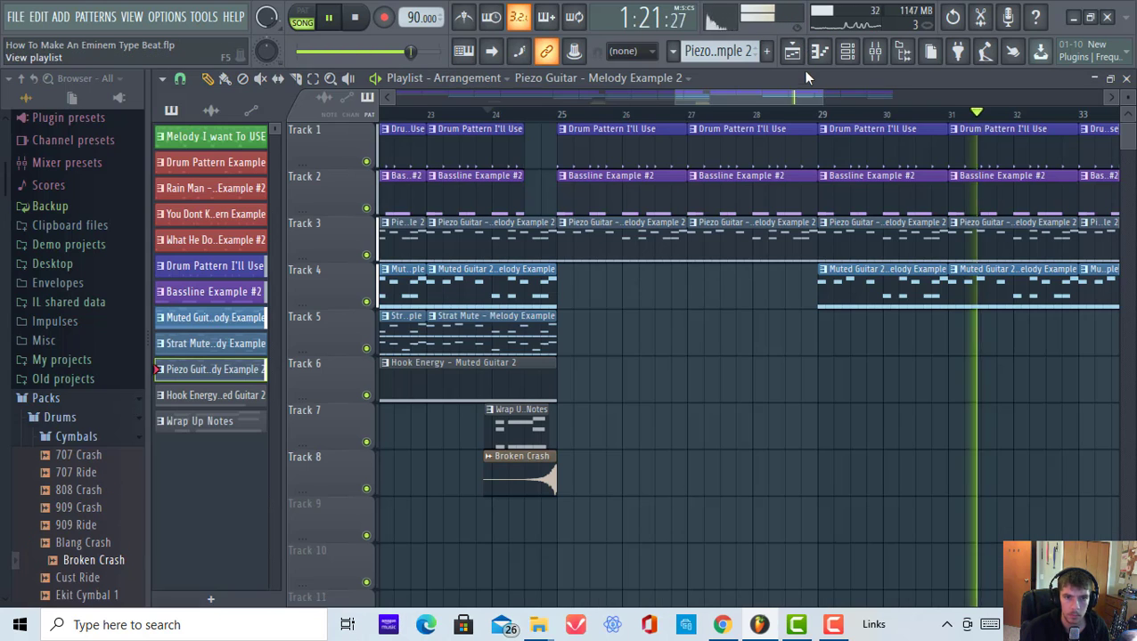
# Raise the note velocities of the Muted Guitar 2 melody by increasing Multiply in level scaling, and return to the playlist.
pyautogui.click(932, 266)
pyautogui.click(848, 51)
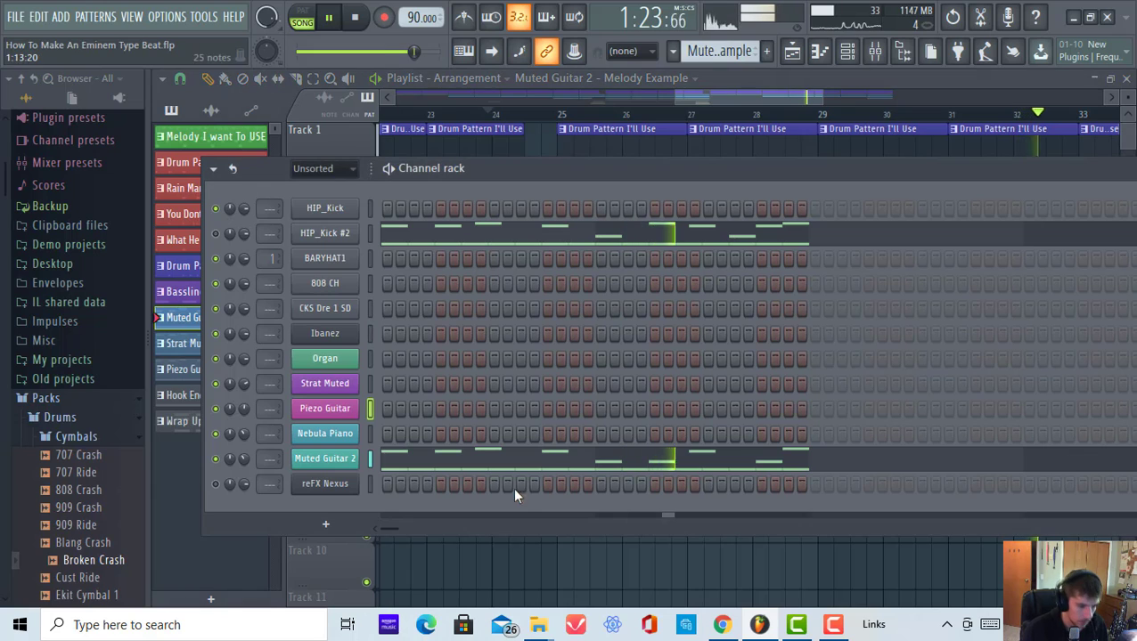
pyautogui.click(474, 462)
pyautogui.hotkey('alt', 'x')
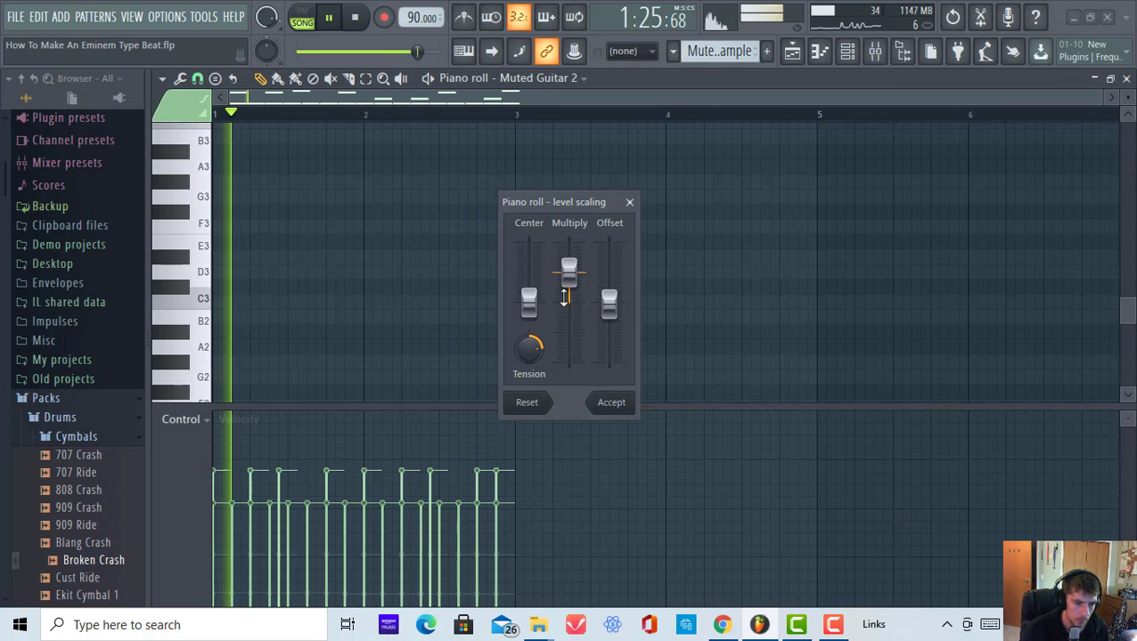
pyautogui.click(612, 401)
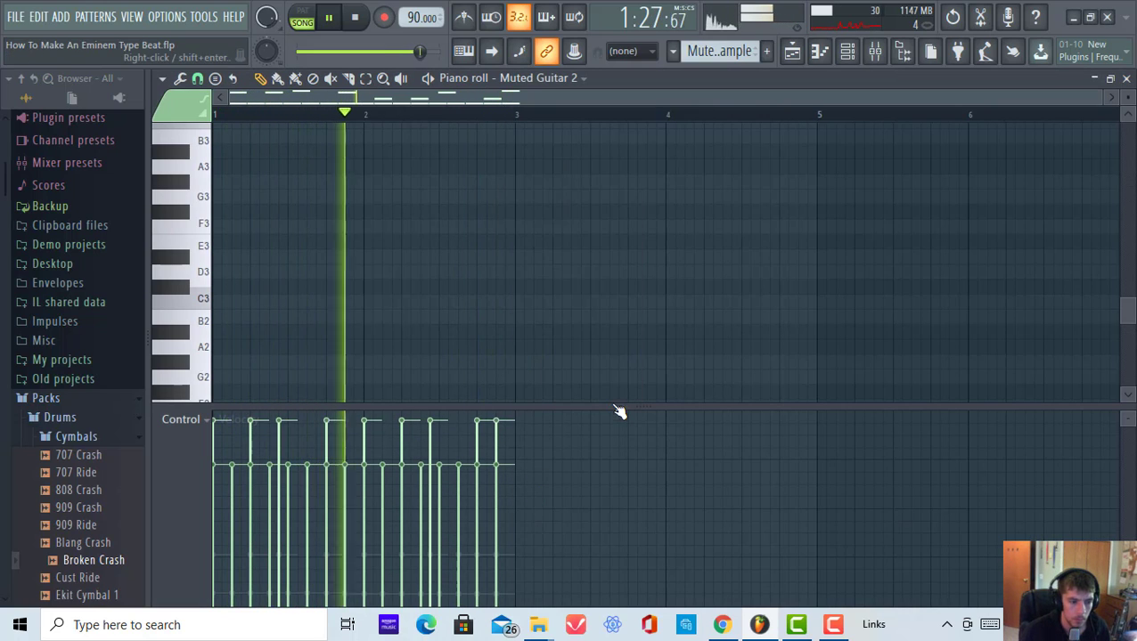
pyautogui.click(801, 57)
# Duplicate the bar 37 clips on Tracks 1 to 5 to bar 39 to complete the second verse, and stop playback.
pyautogui.scroll(-5, 832, 123)
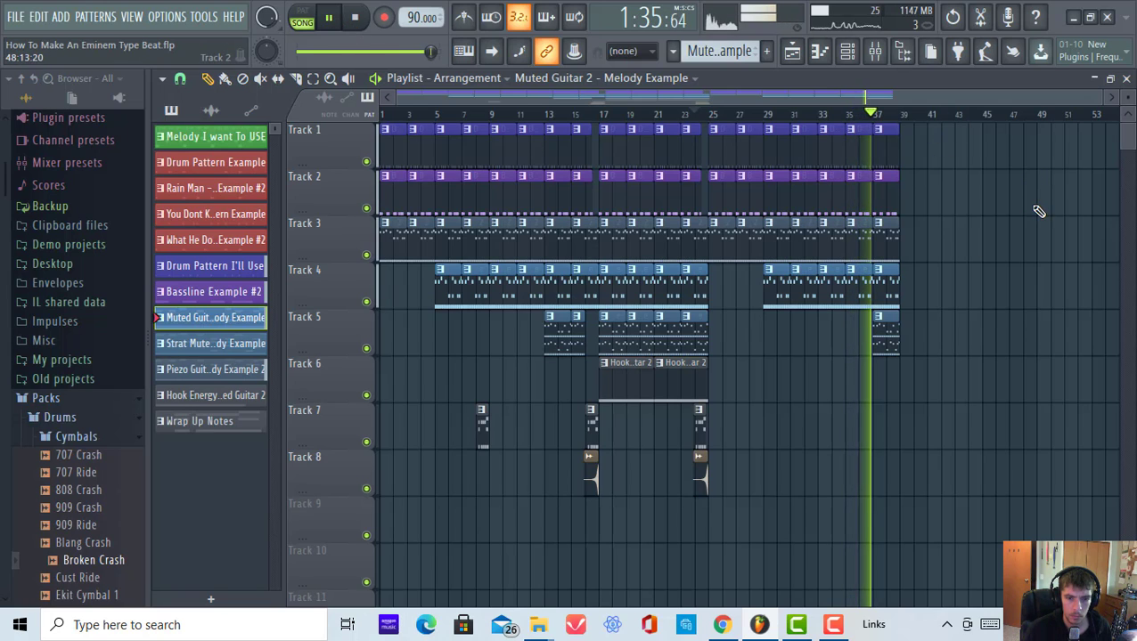
pyautogui.moveTo(882, 350); pyautogui.dragTo(888, 129)
pyautogui.hotkey('ctrl', 'b')
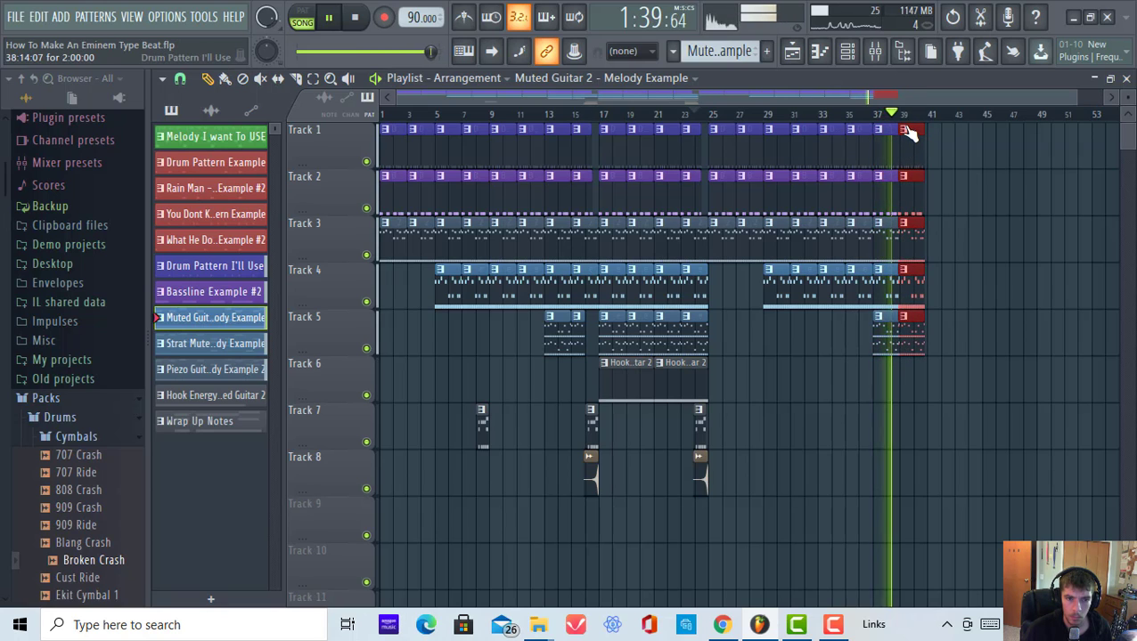
pyautogui.scroll(10, 909, 131)
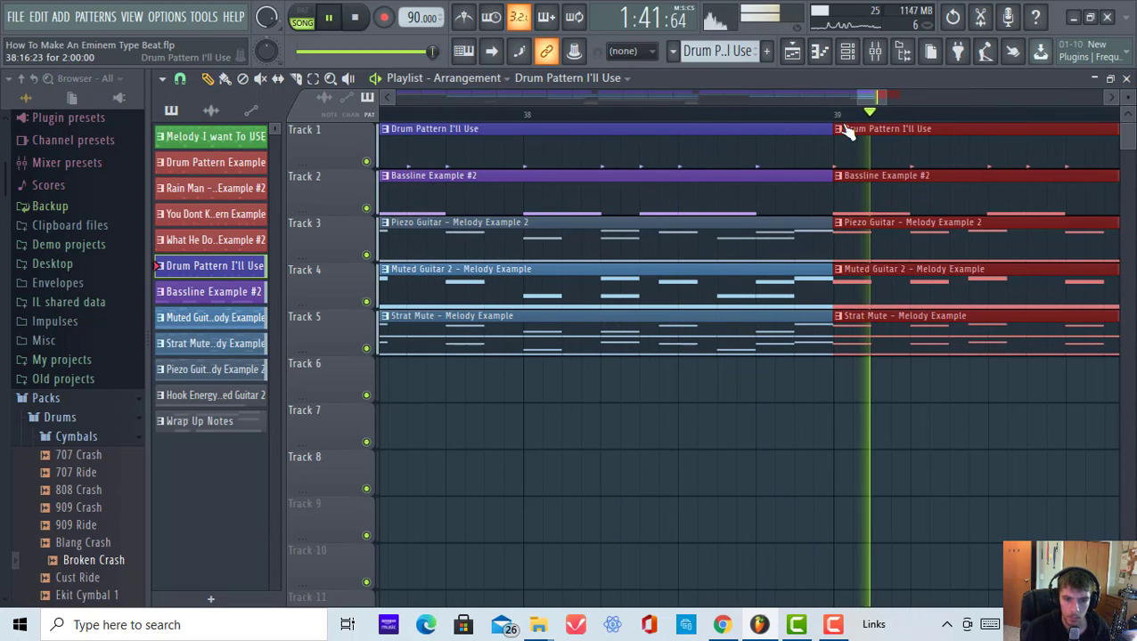
pyautogui.scroll(-10, 846, 134)
pyautogui.click(960, 263)
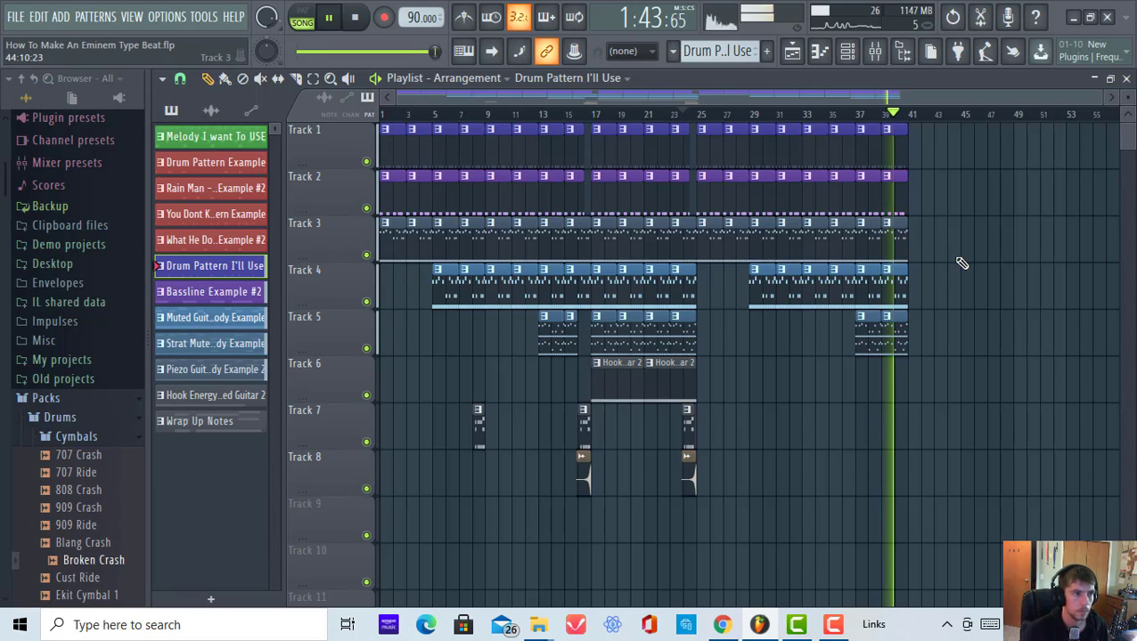
pyautogui.click(354, 17)
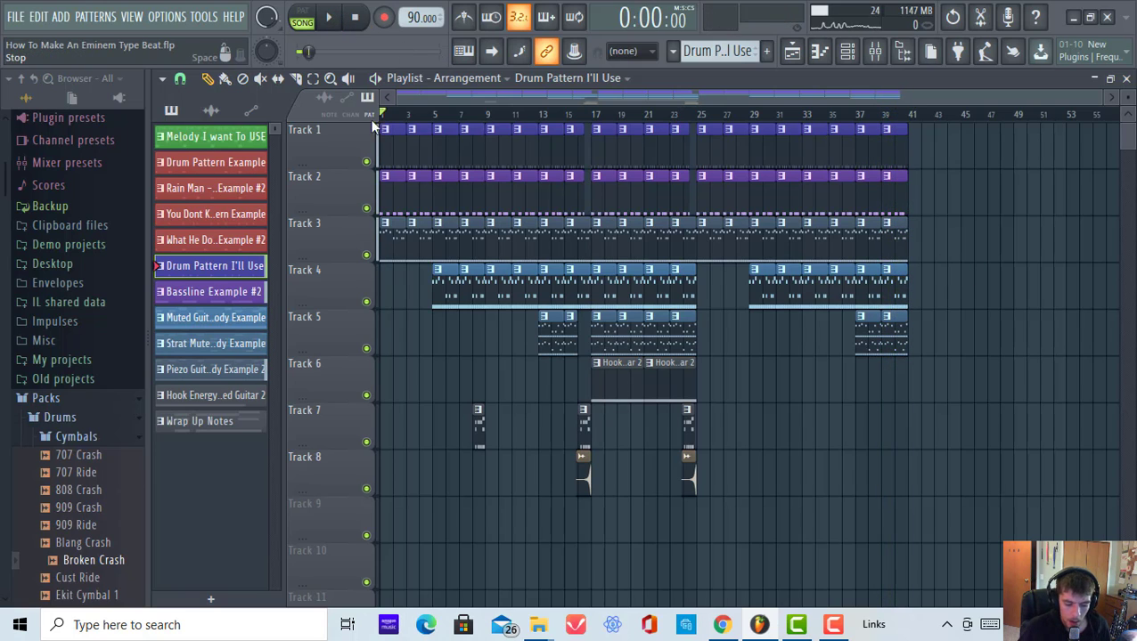